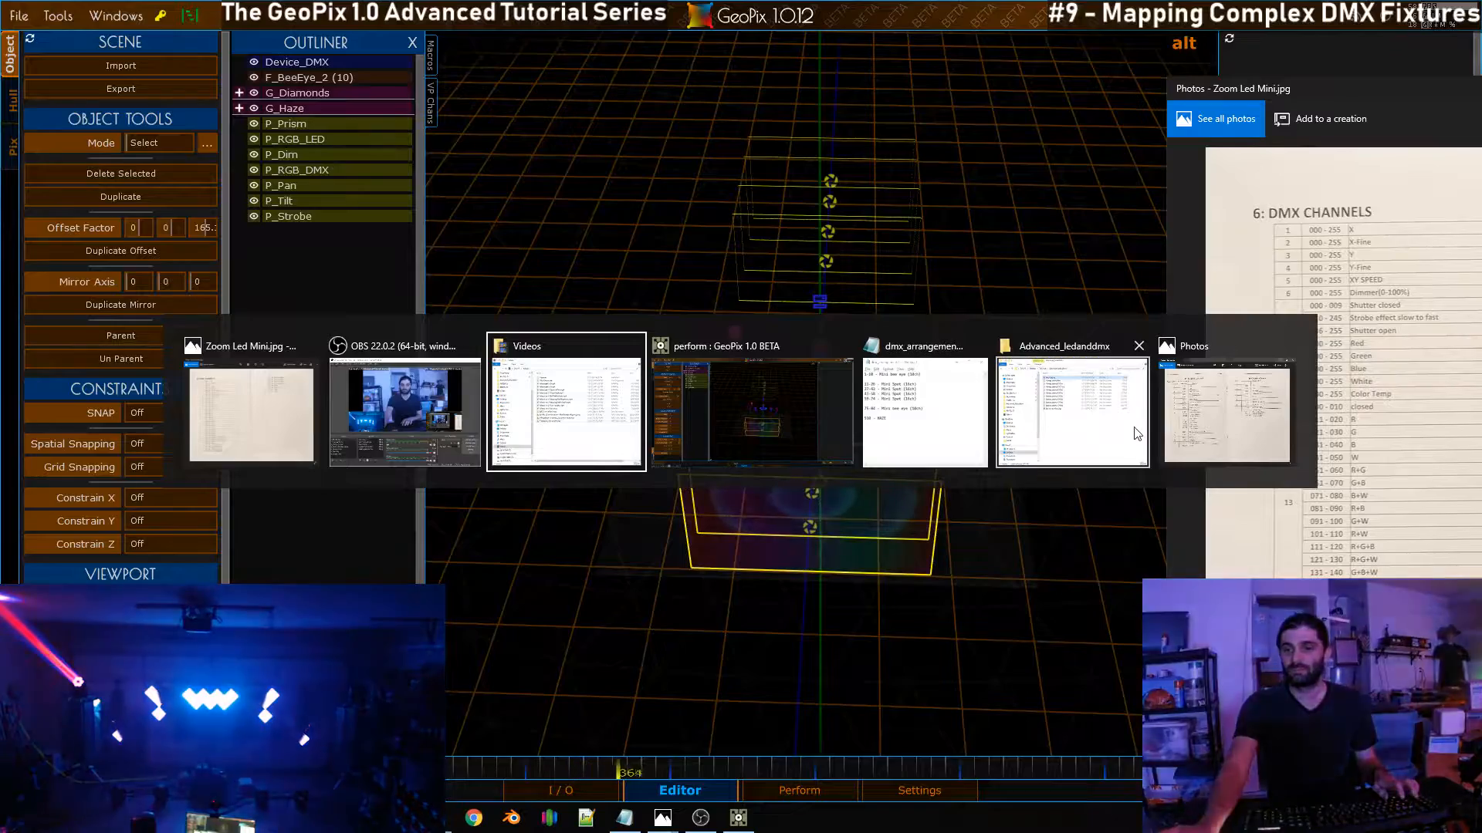
Open Bee_Eye.jpg from the Advanced_ledanddmx folder, examine its control channel tables, and minimize the image and folder windows
left_click(1095, 429)
double_click(915, 200)
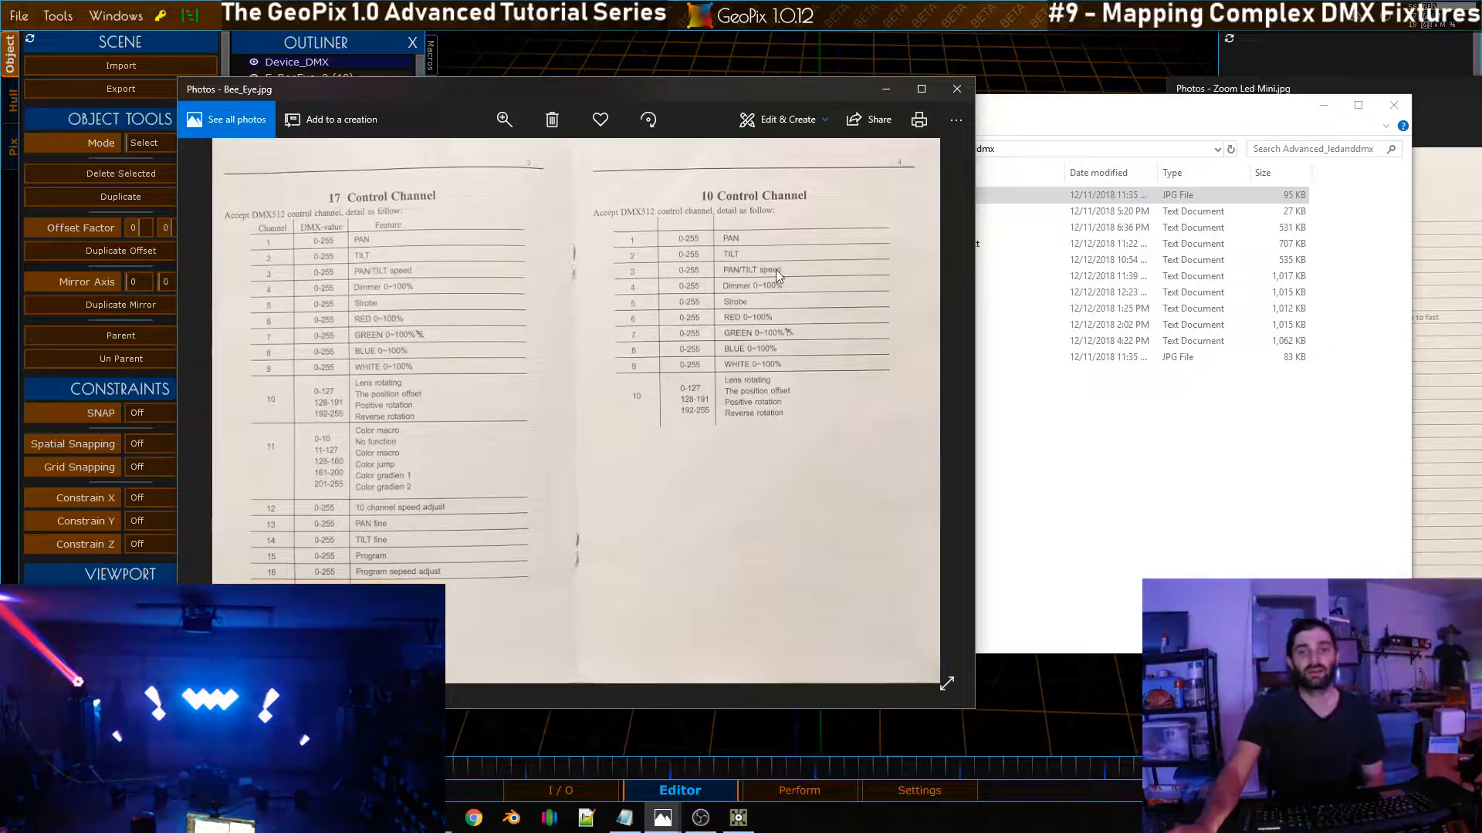
left_click(886, 91)
left_click_drag(1313, 108, 1092, 173)
left_click(1102, 168)
Bring the Zoom Led Mini.jpg window fully into view, examine its DMX channel table, and minimize it
left_click_drag(1267, 92, 767, 87)
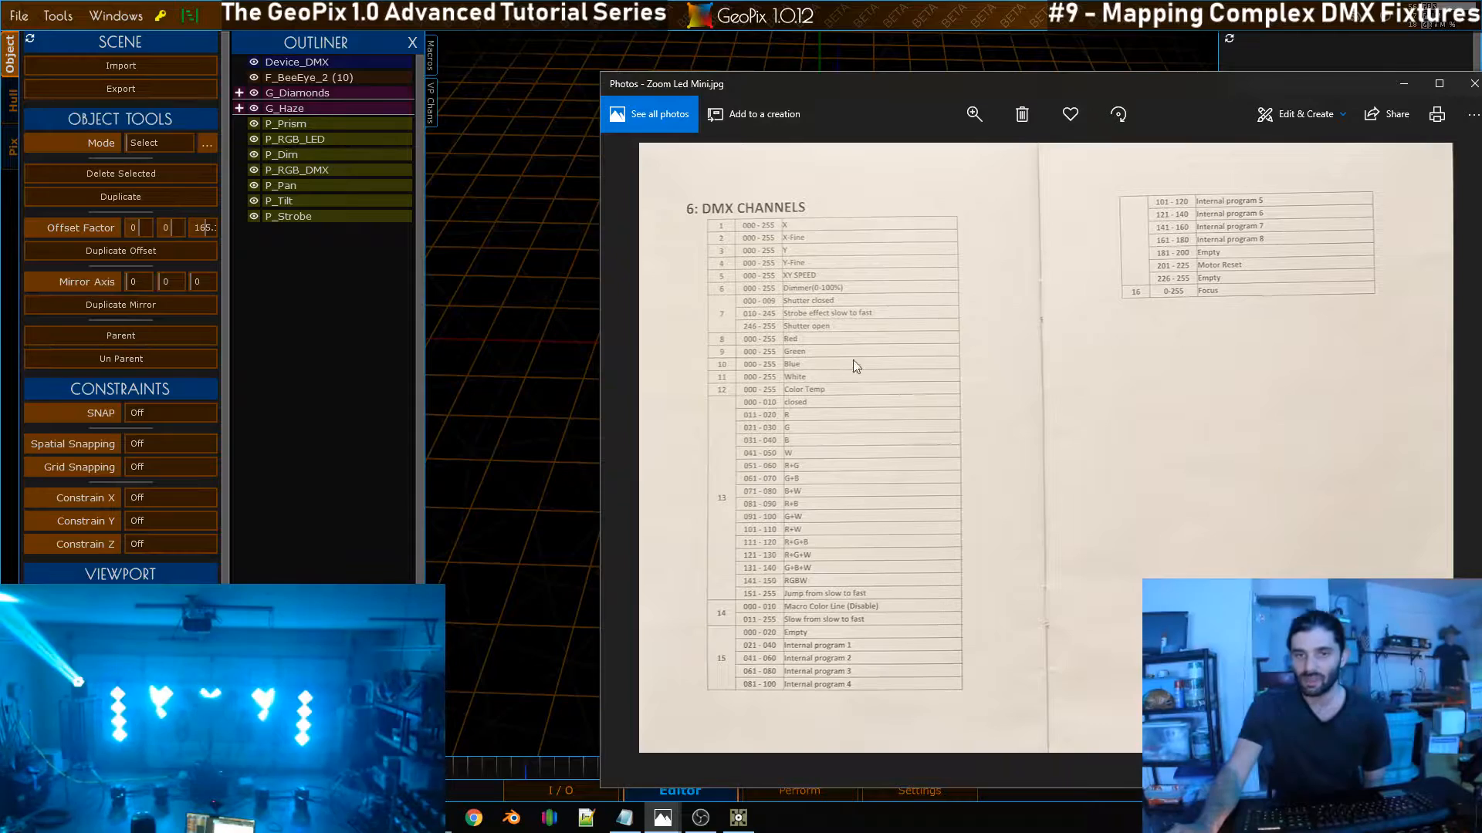
left_click_drag(901, 78, 863, 75)
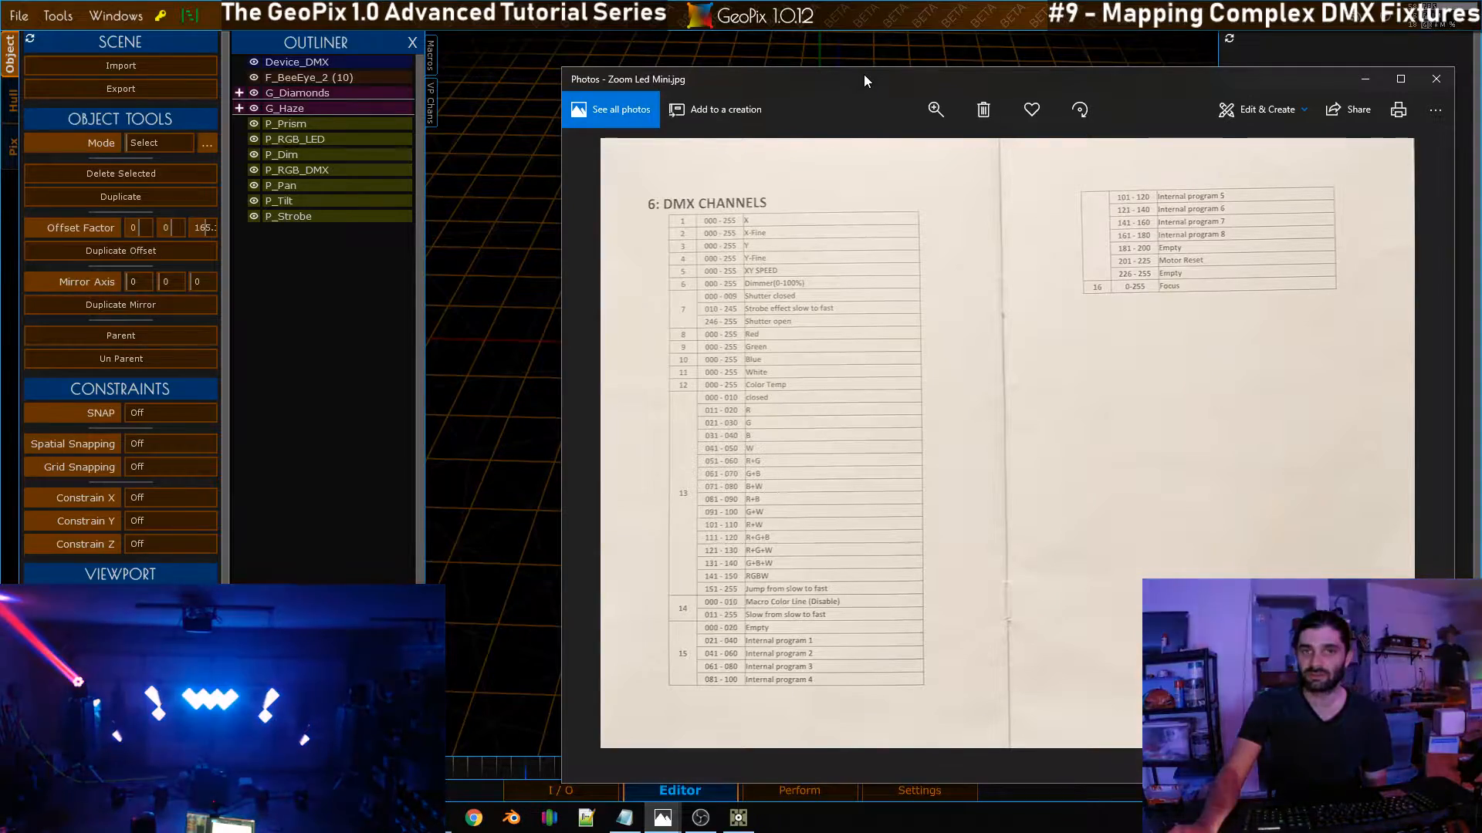
left_click_drag(864, 76, 654, 62)
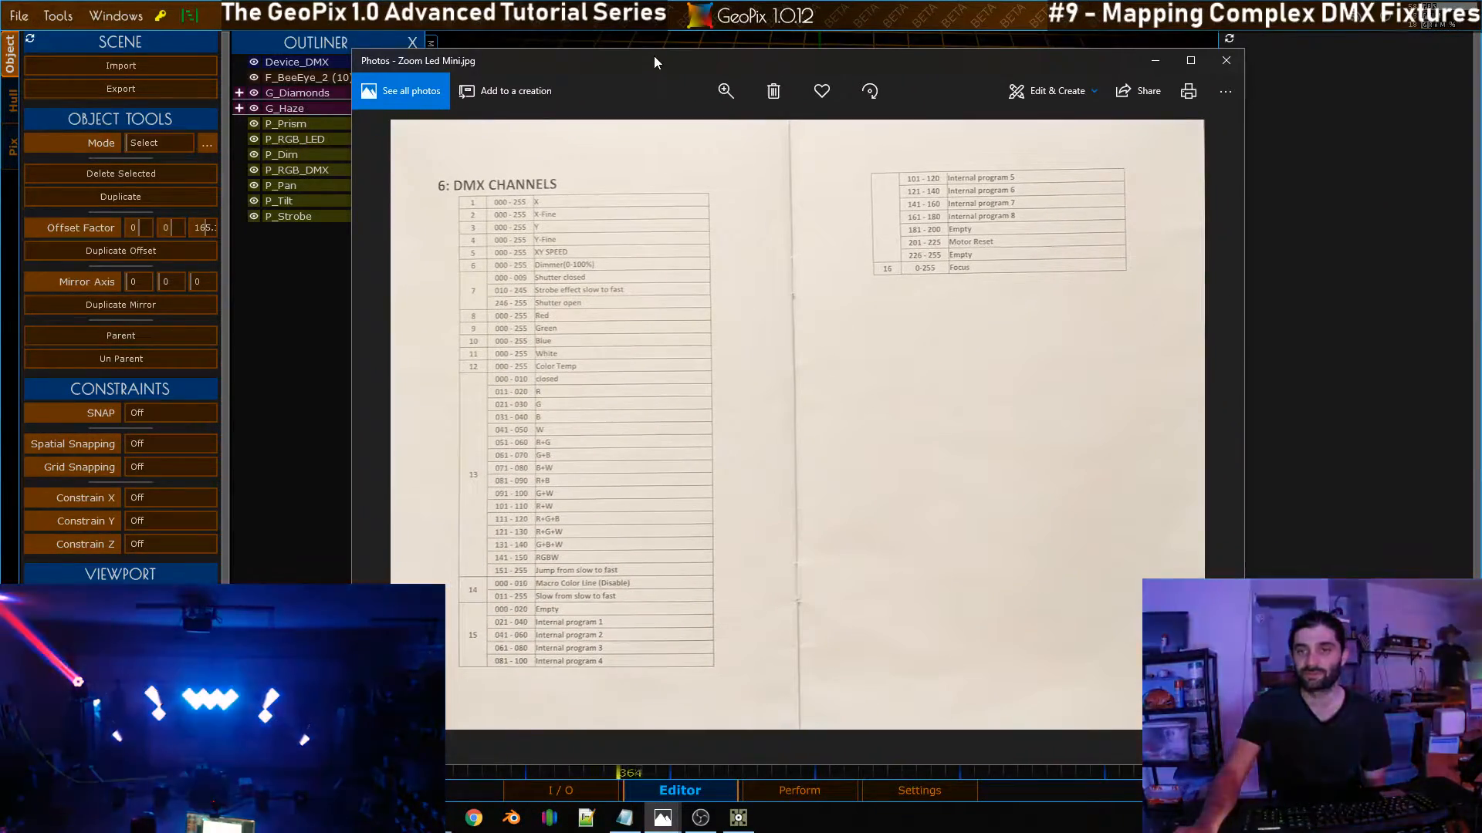
left_click_drag(1095, 58, 1088, 57)
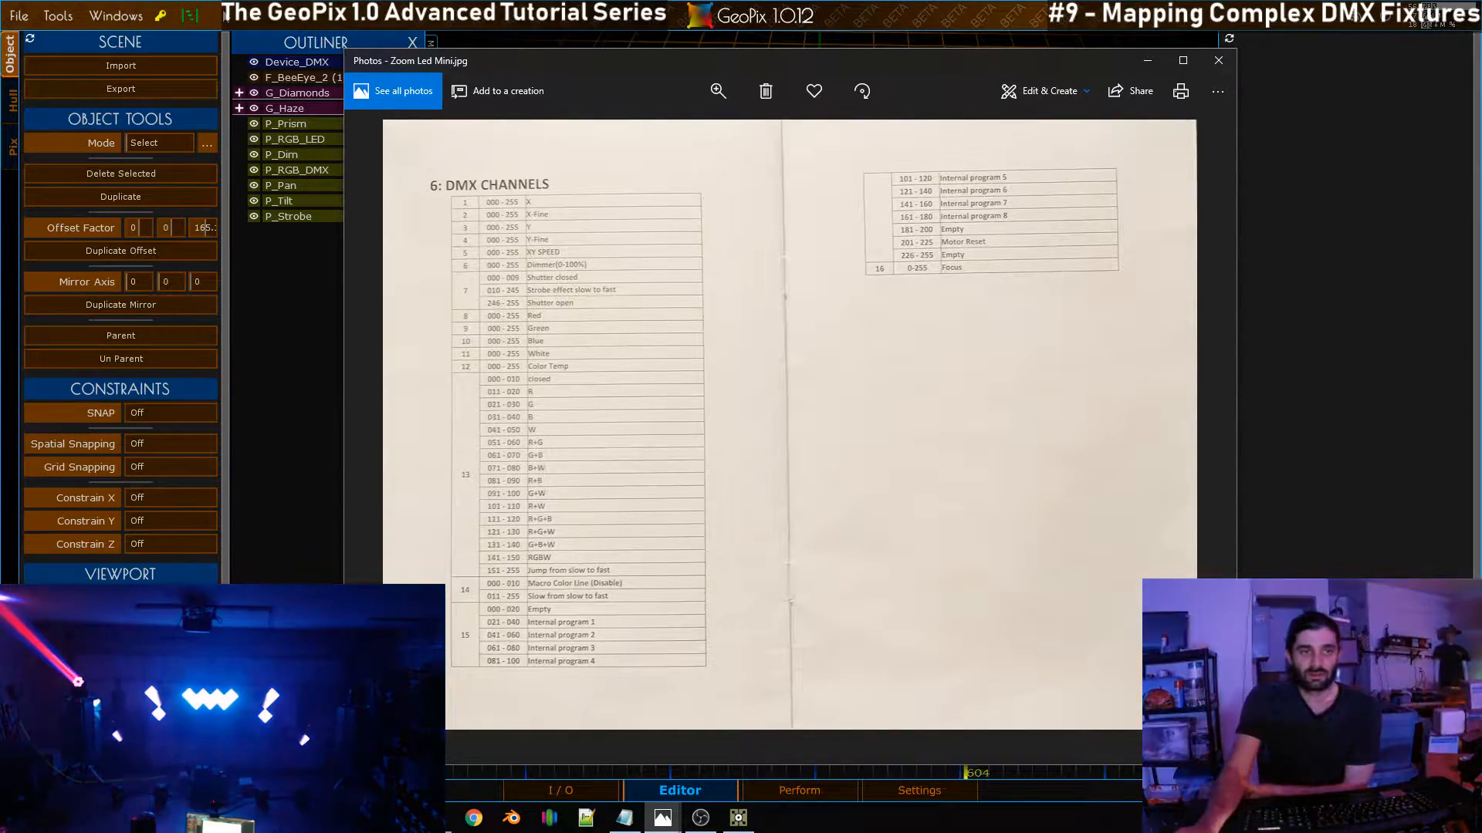
left_click(1142, 61)
Open the DMX Fixture Wizard and set the number of channels to 16
left_click(59, 16)
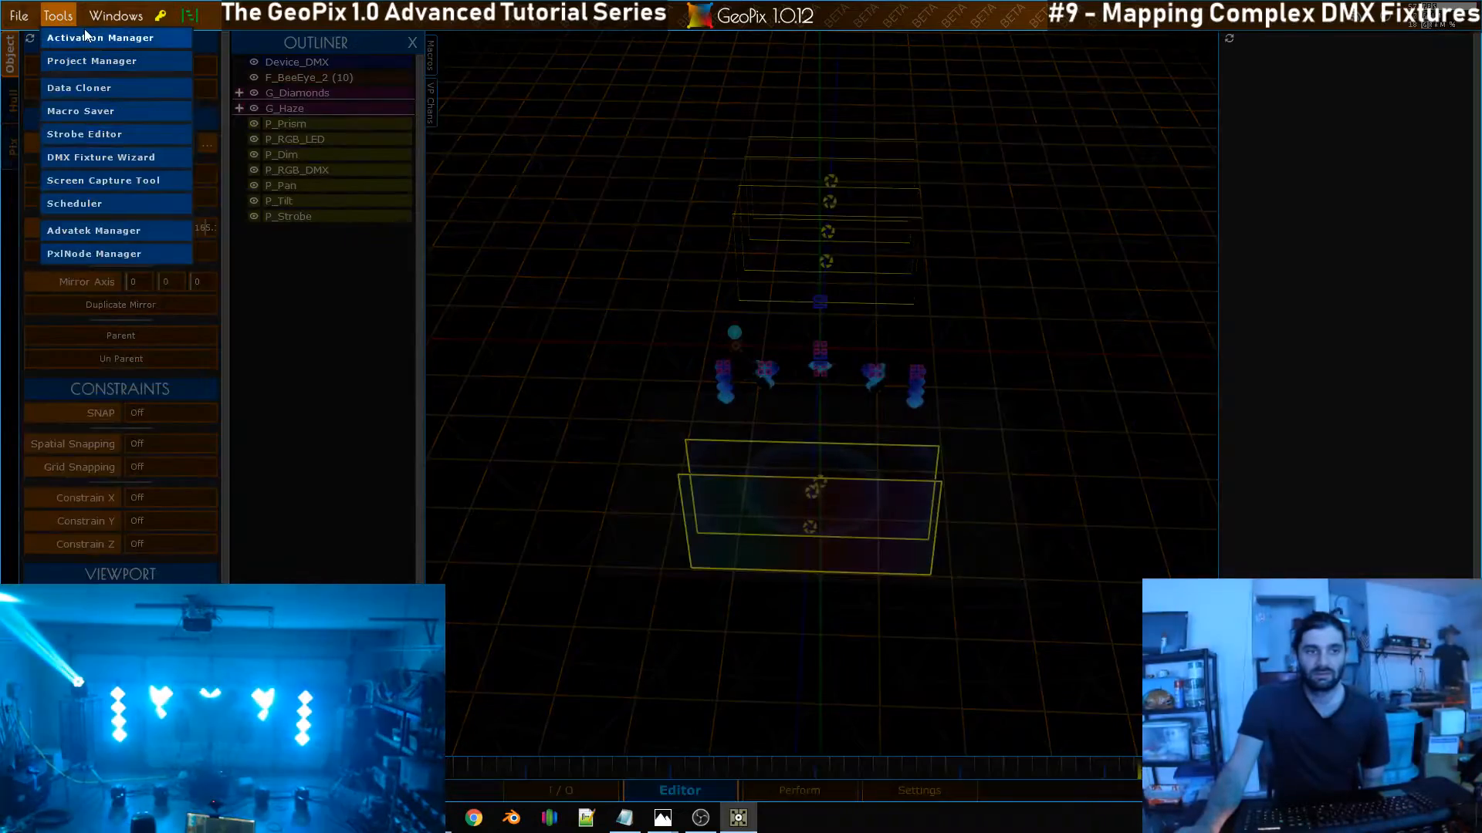
left_click(119, 157)
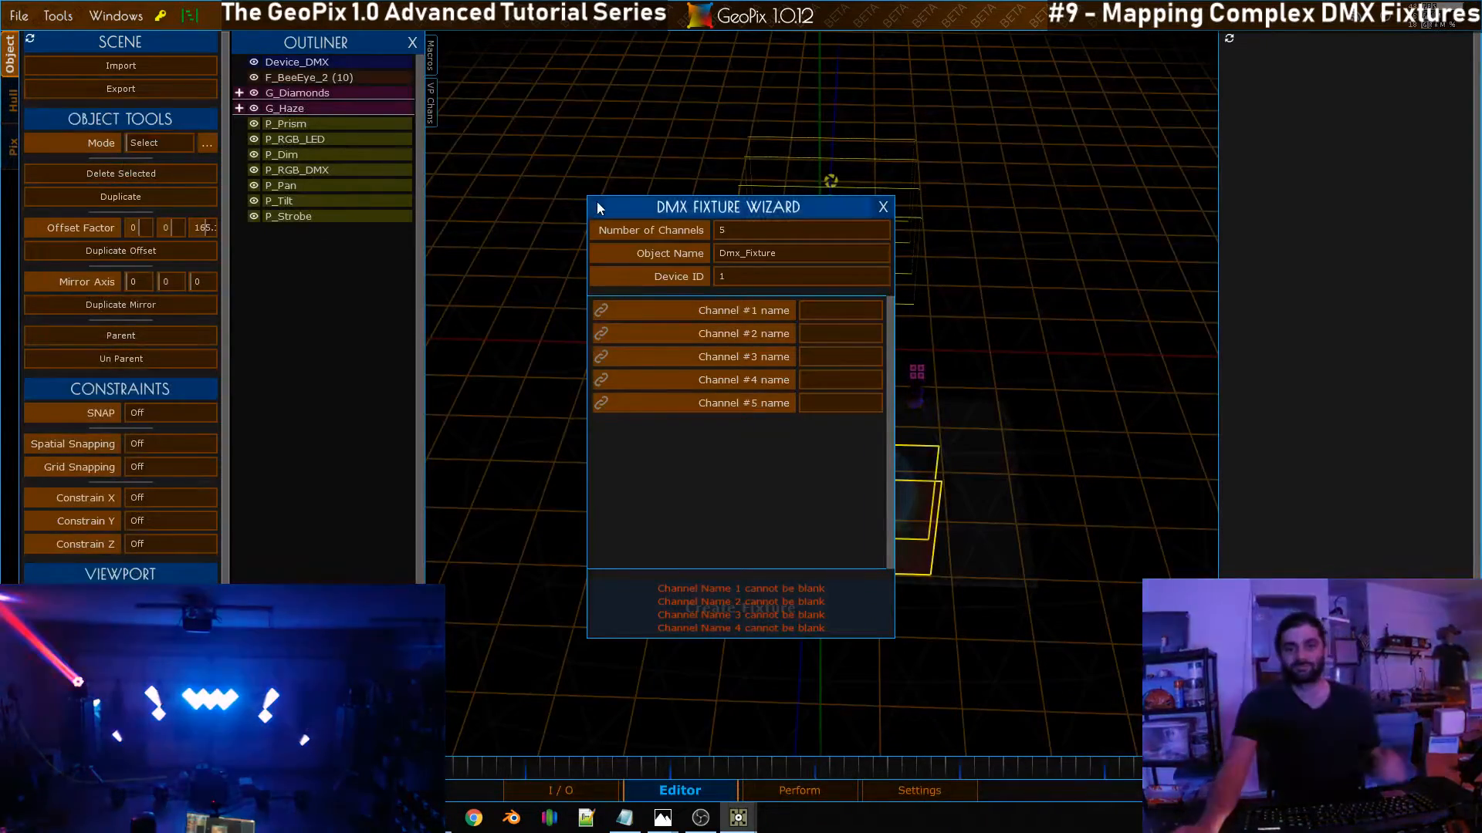
left_click_drag(639, 209, 313, 262)
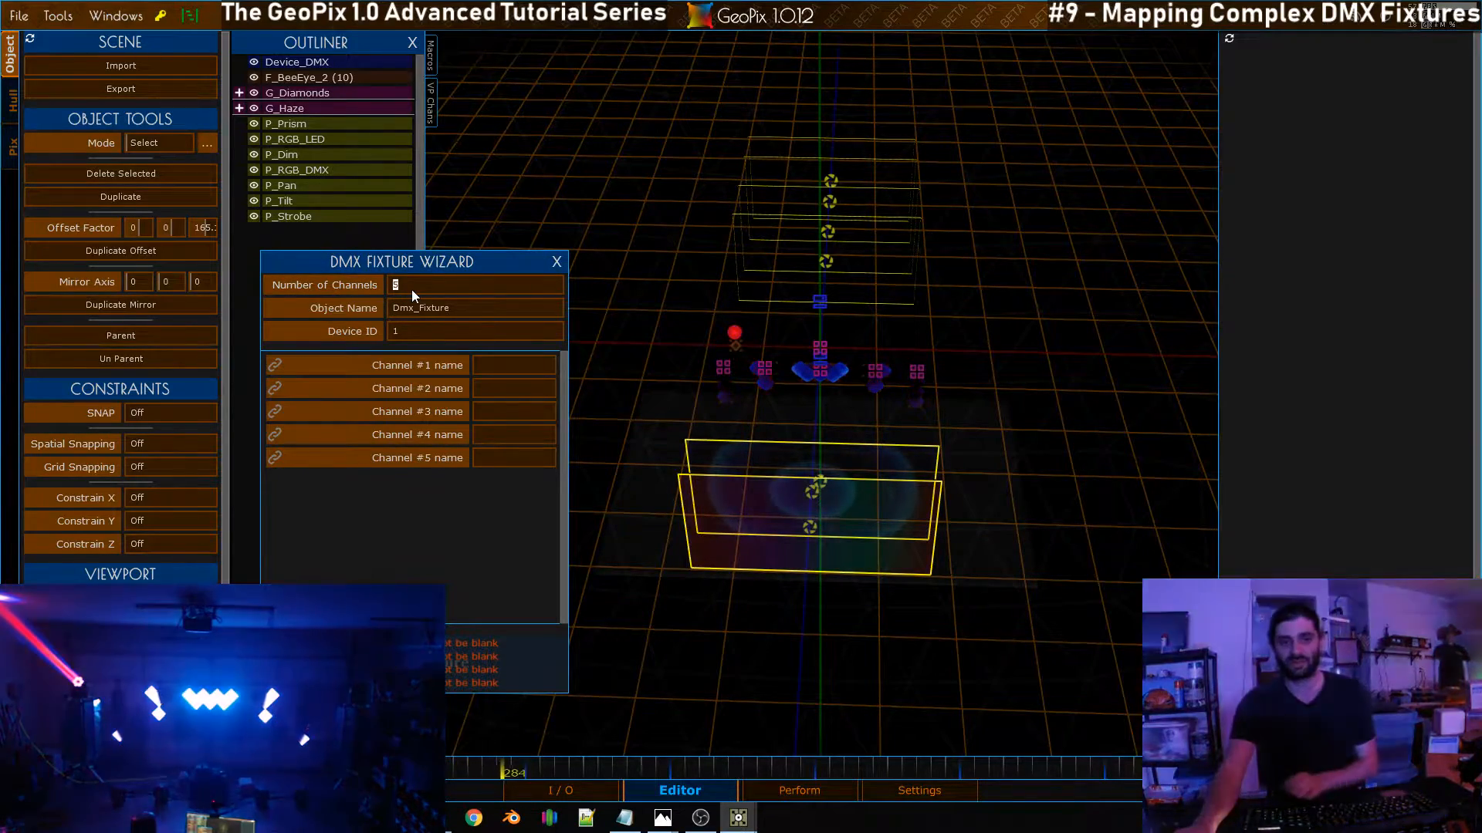
type("16")
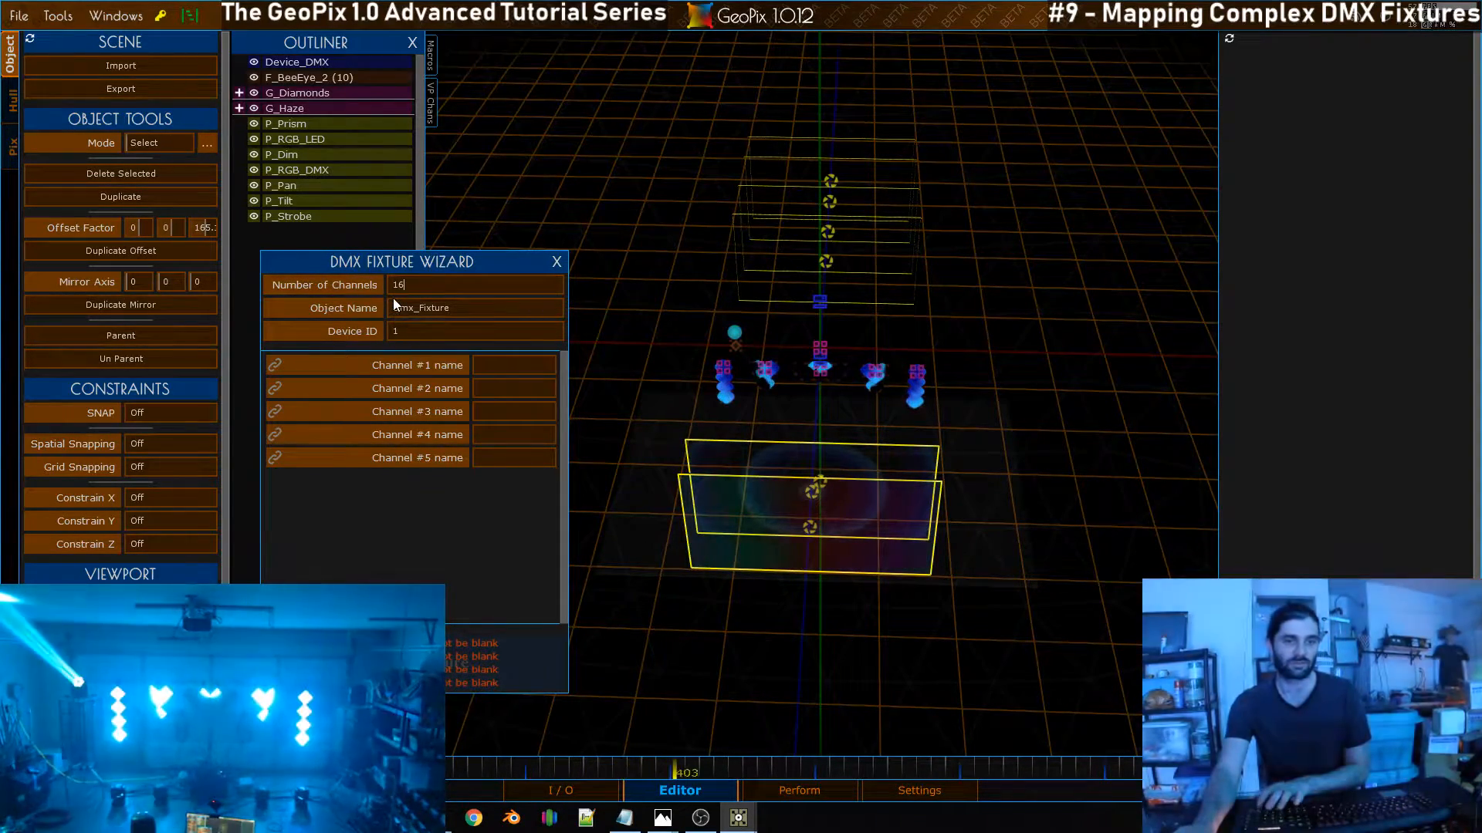
key("Return")
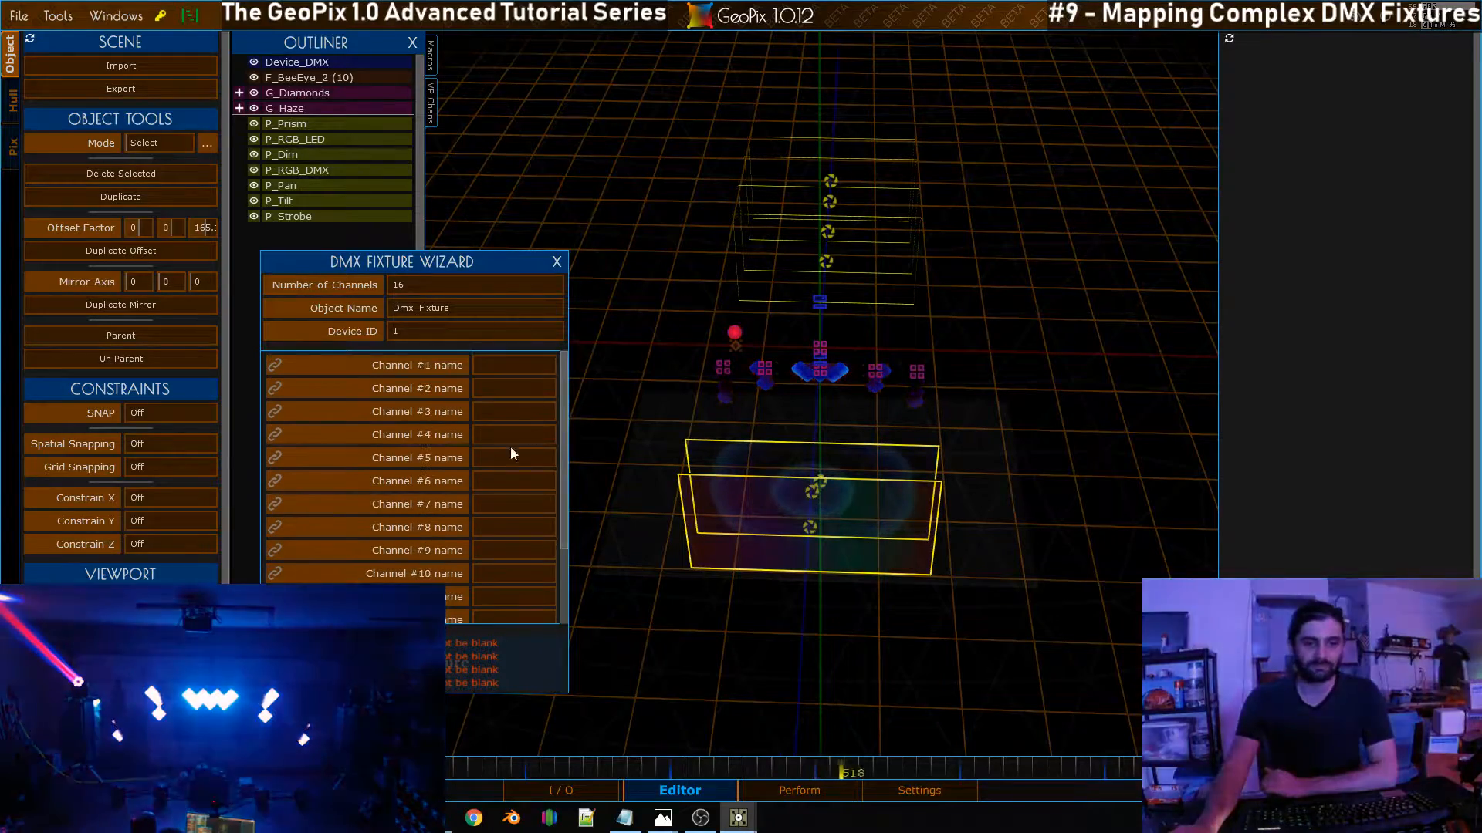
Name the new fixture F_ZoomMover_1 and set its device ID to 2
left_click(465, 304)
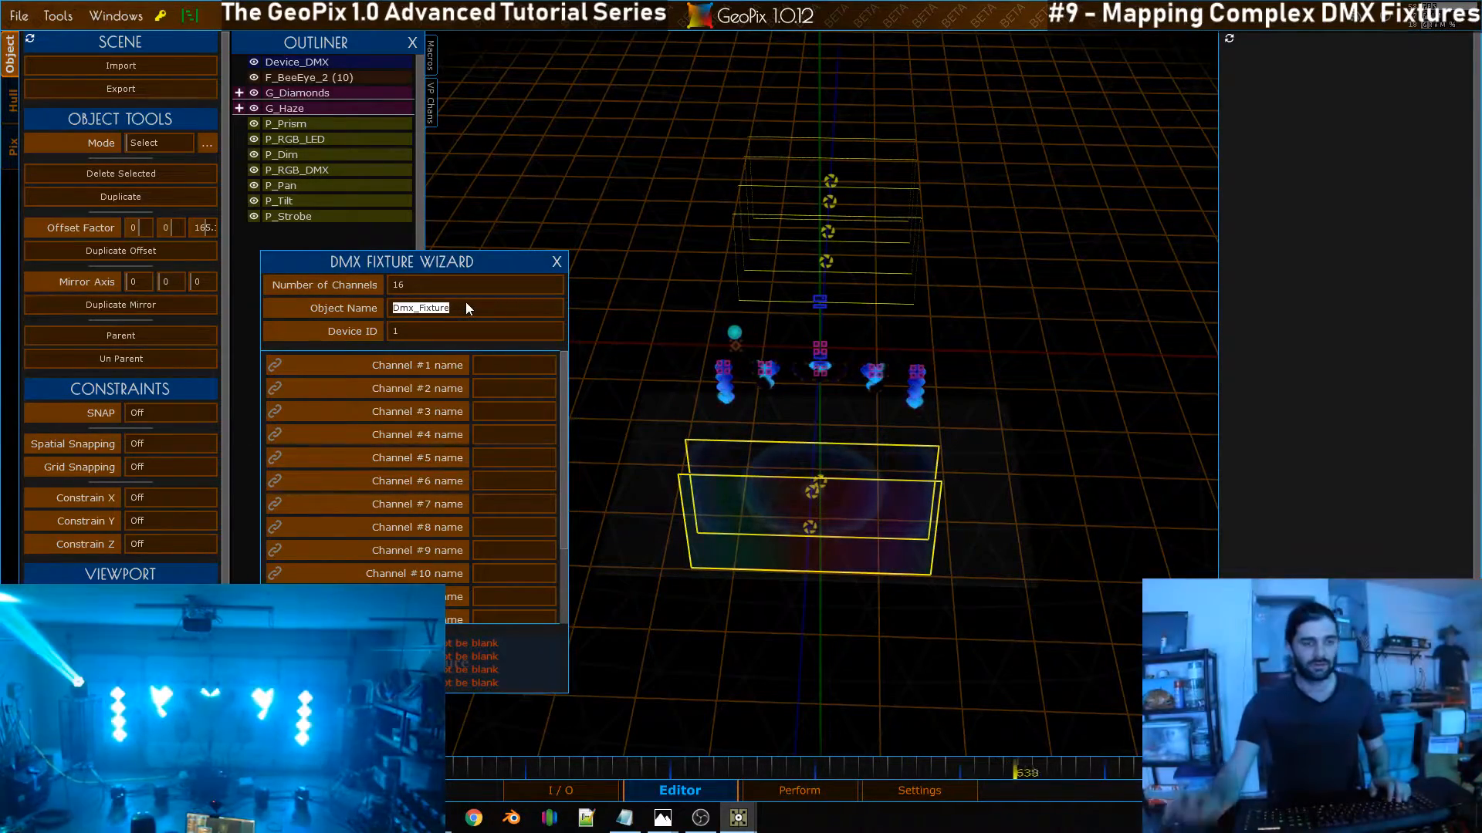
type("F_")
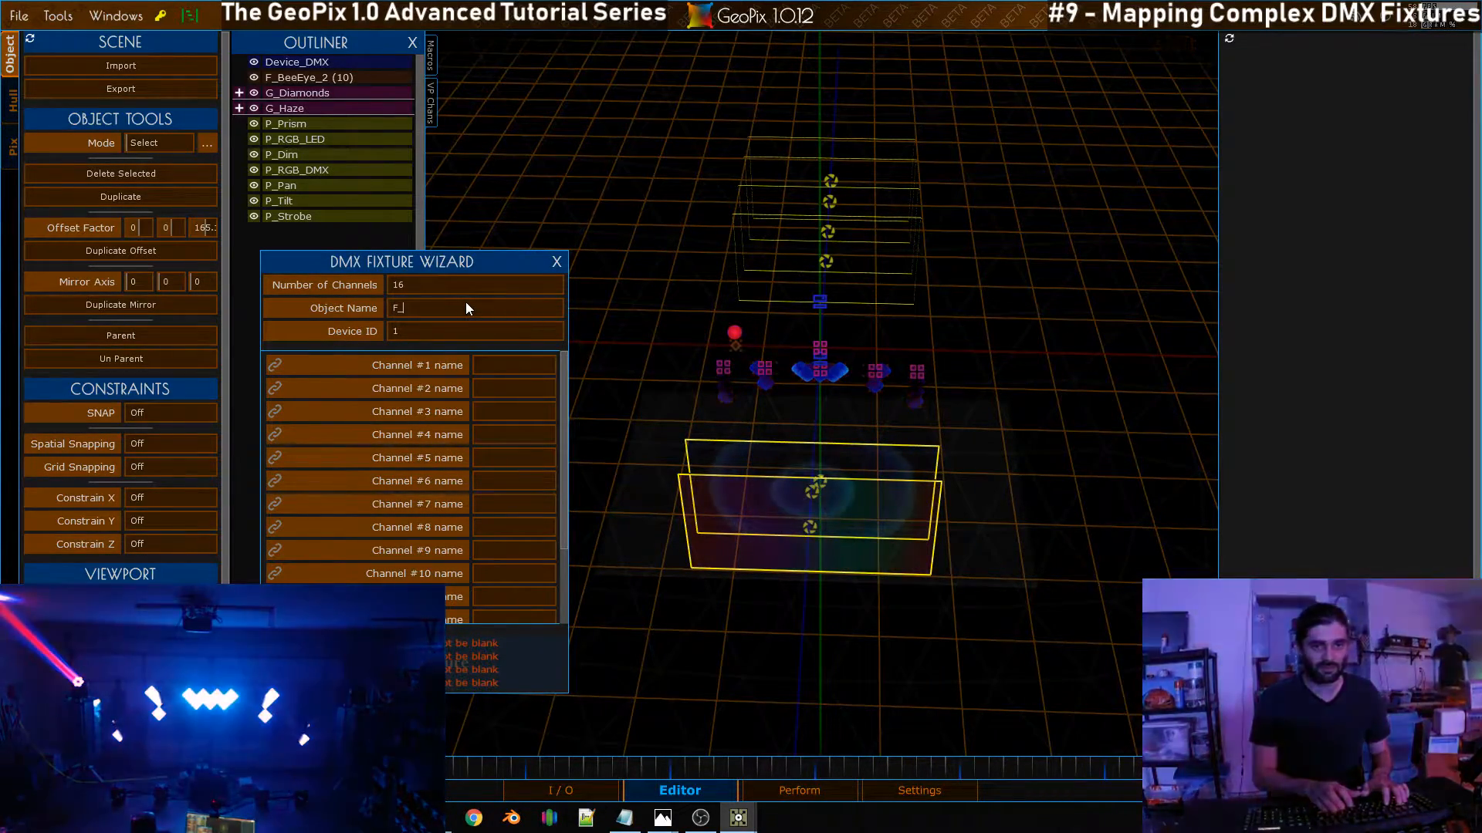
type("Zoom")
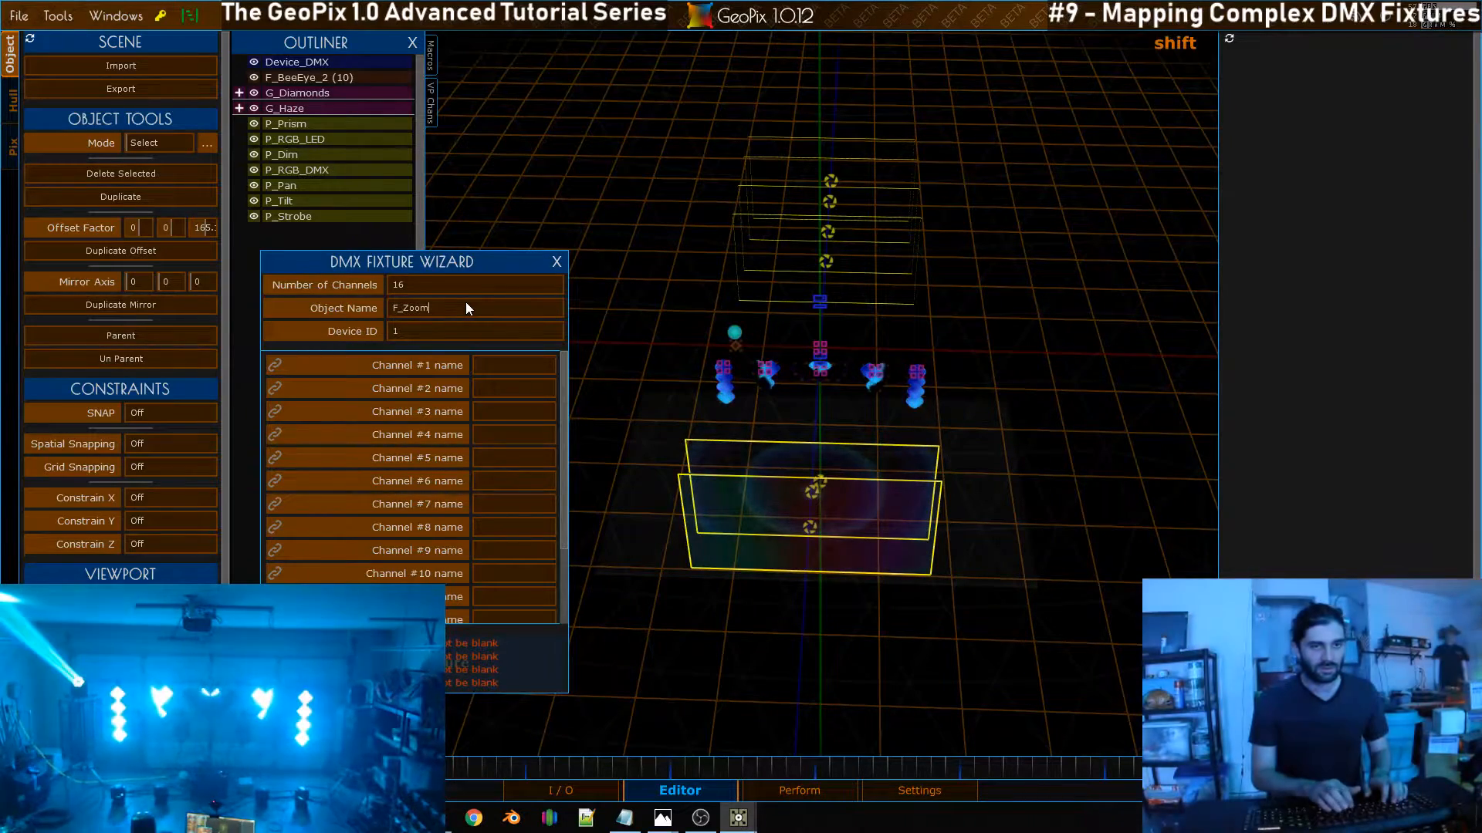
type("Mover_1")
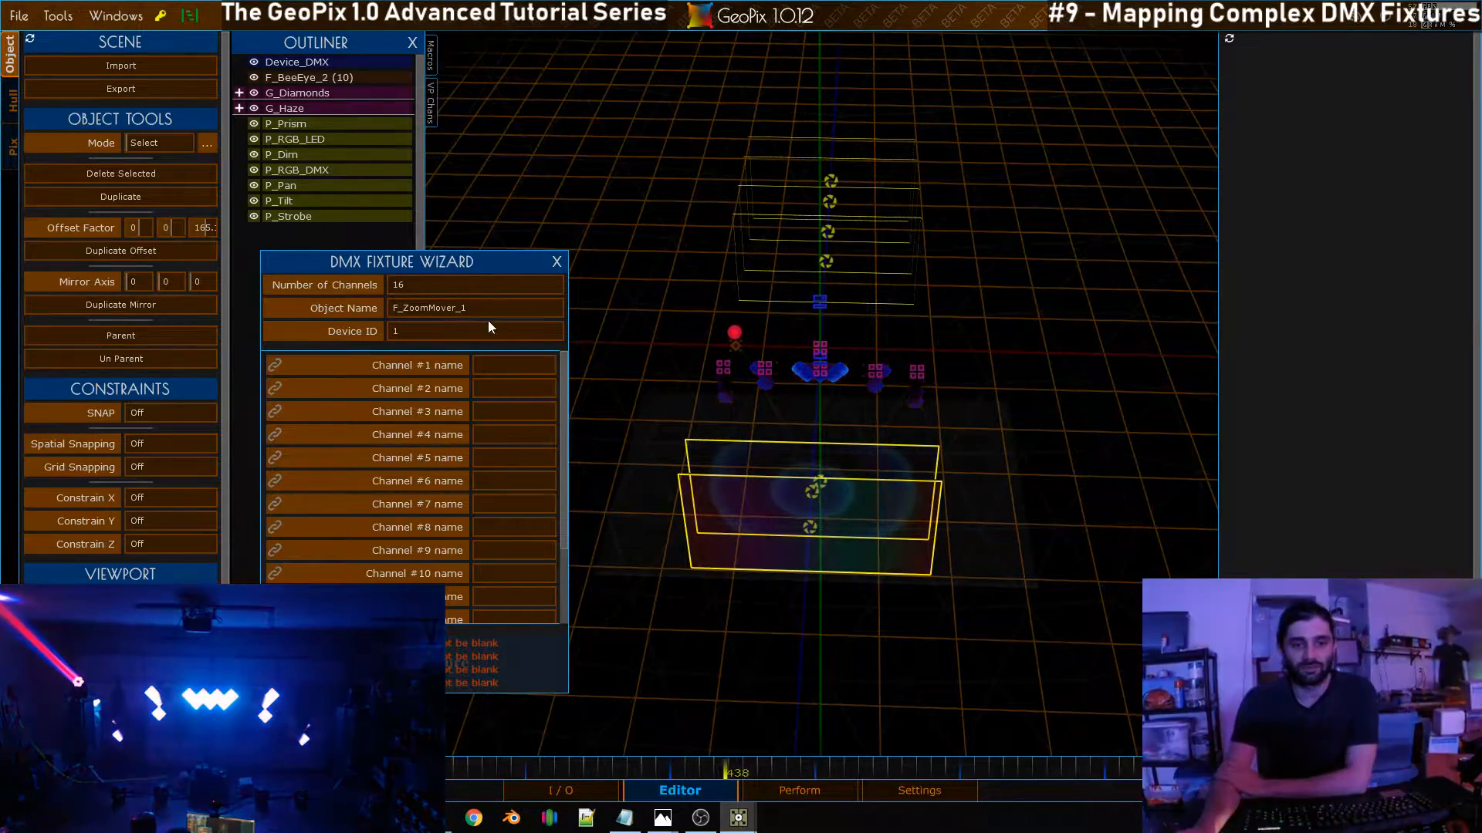
left_click(489, 331)
type("2")
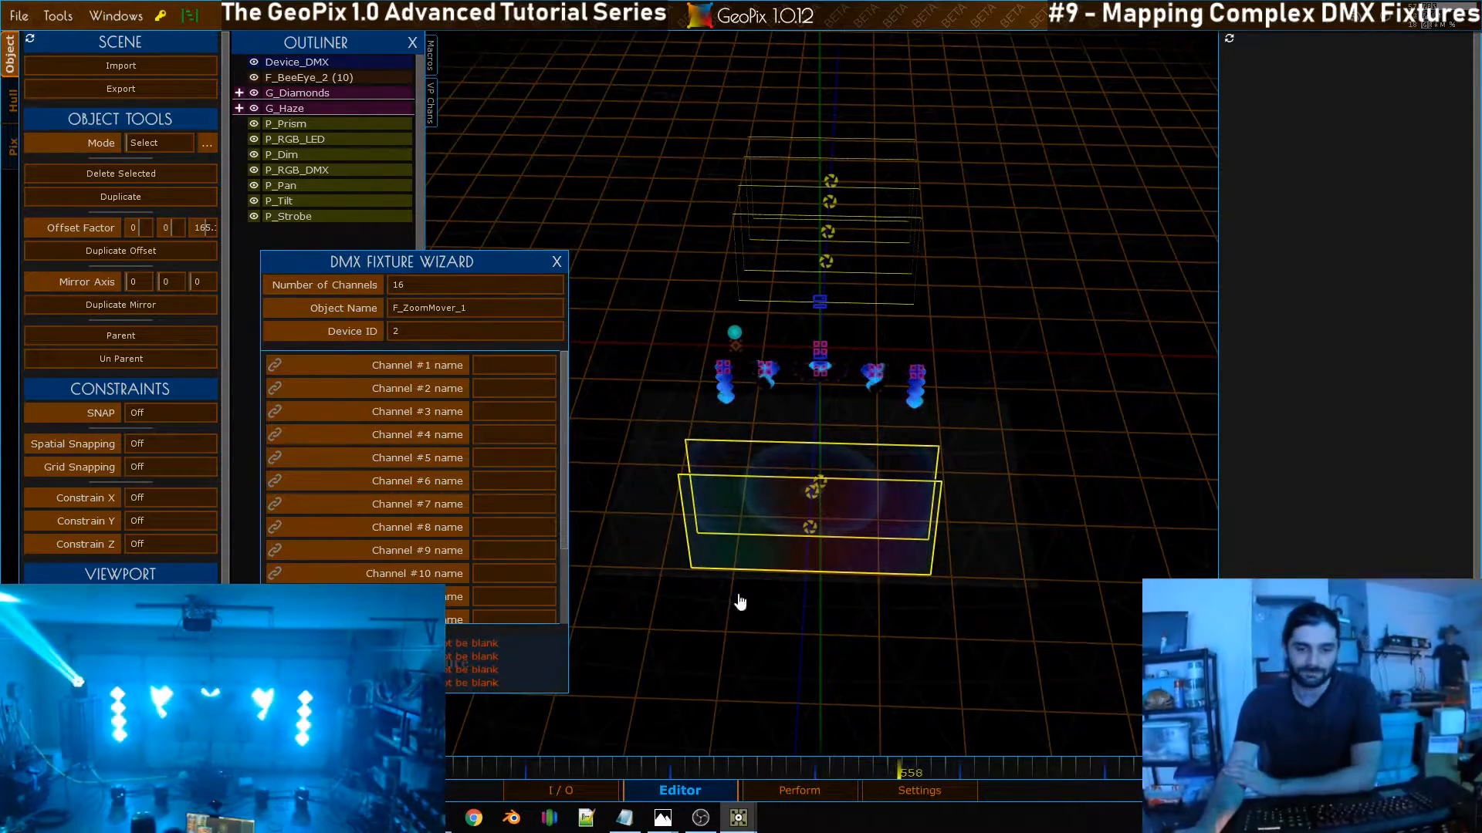
Switch to Zoom Led Mini.jpg to review its DMX channel list, and move the image clear of the wizard
mouse_move(739, 823)
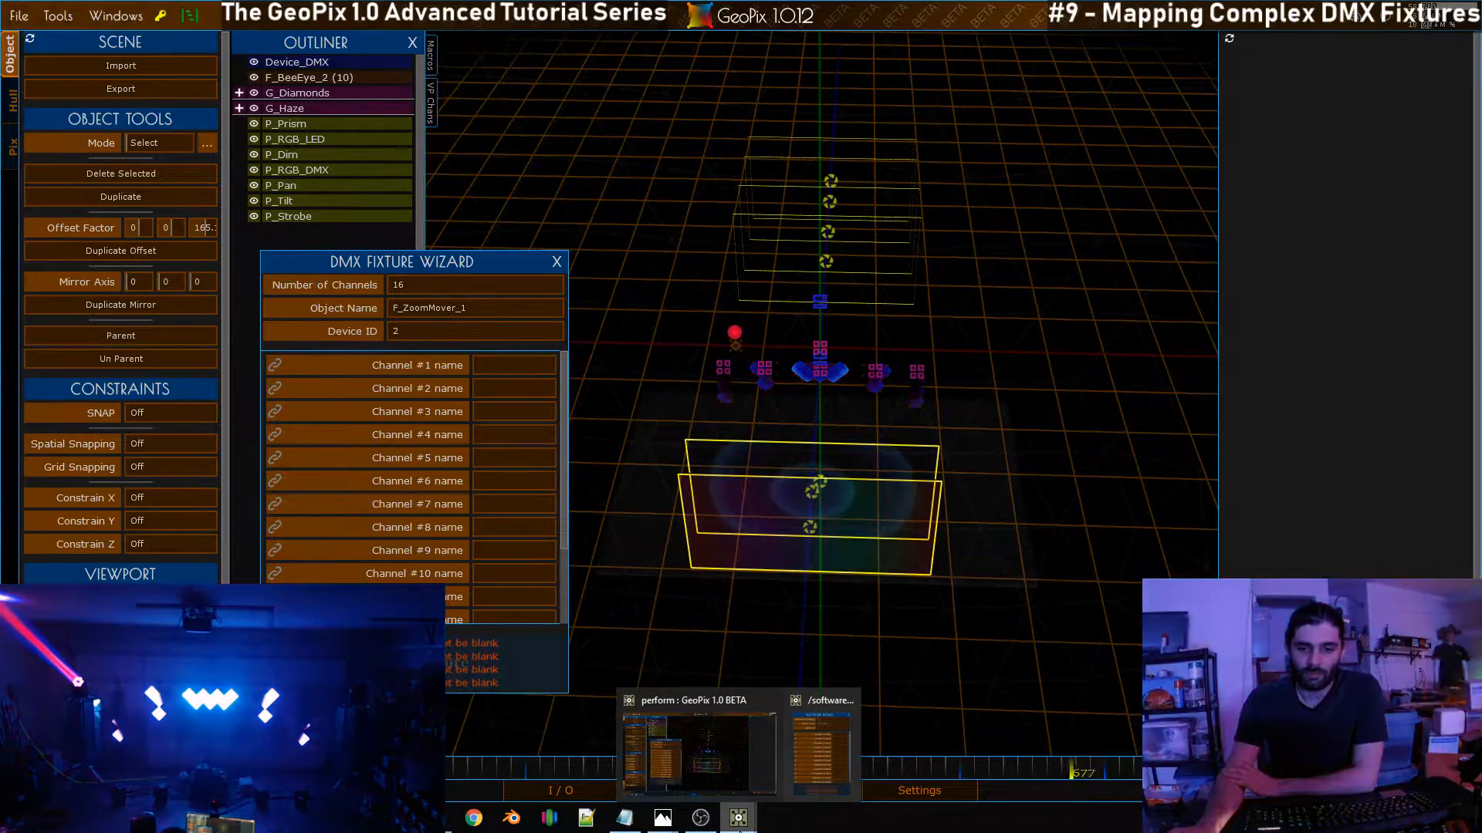
mouse_move(663, 818)
mouse_move(659, 769)
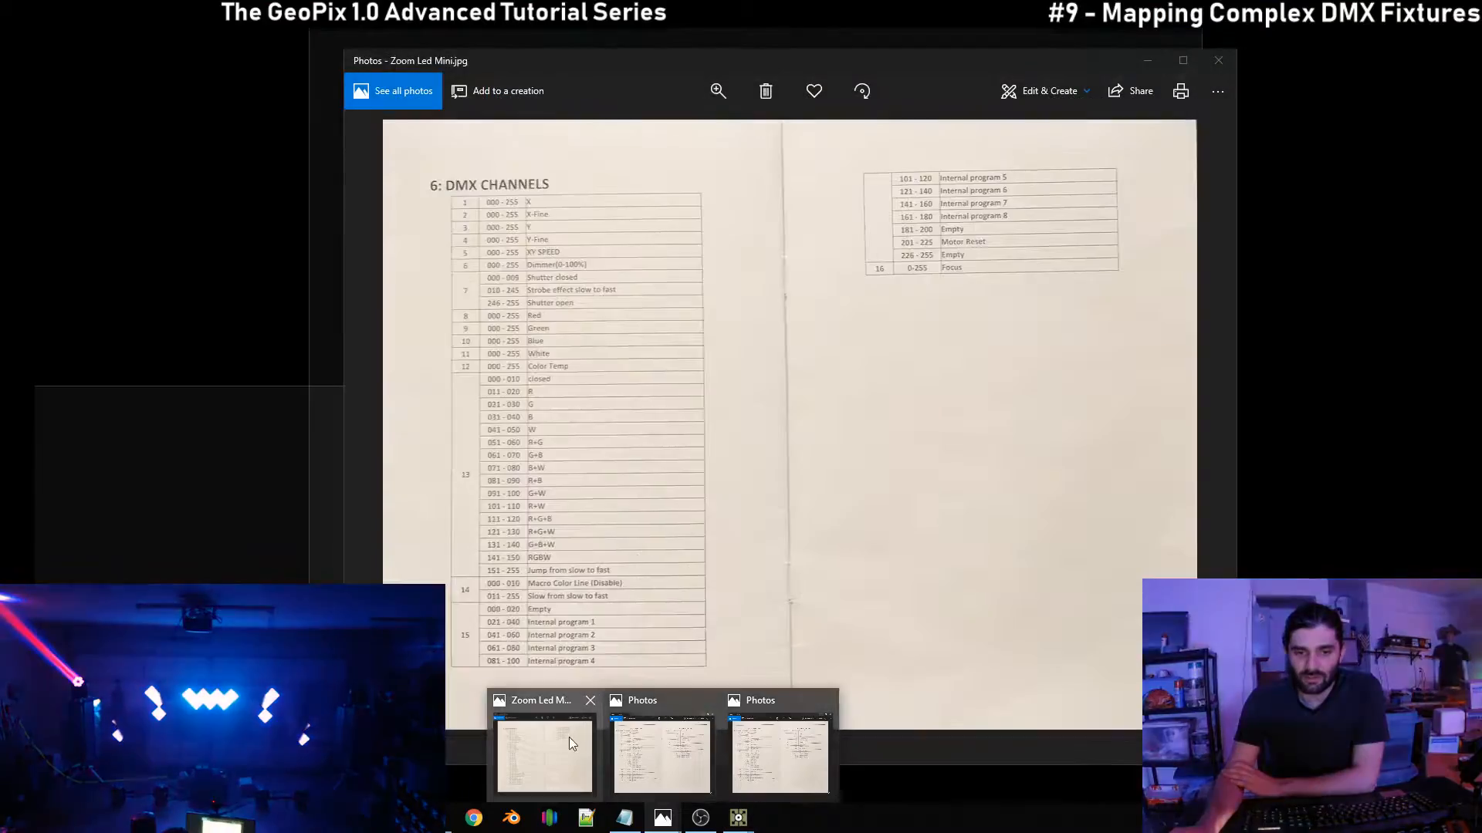
mouse_move(769, 730)
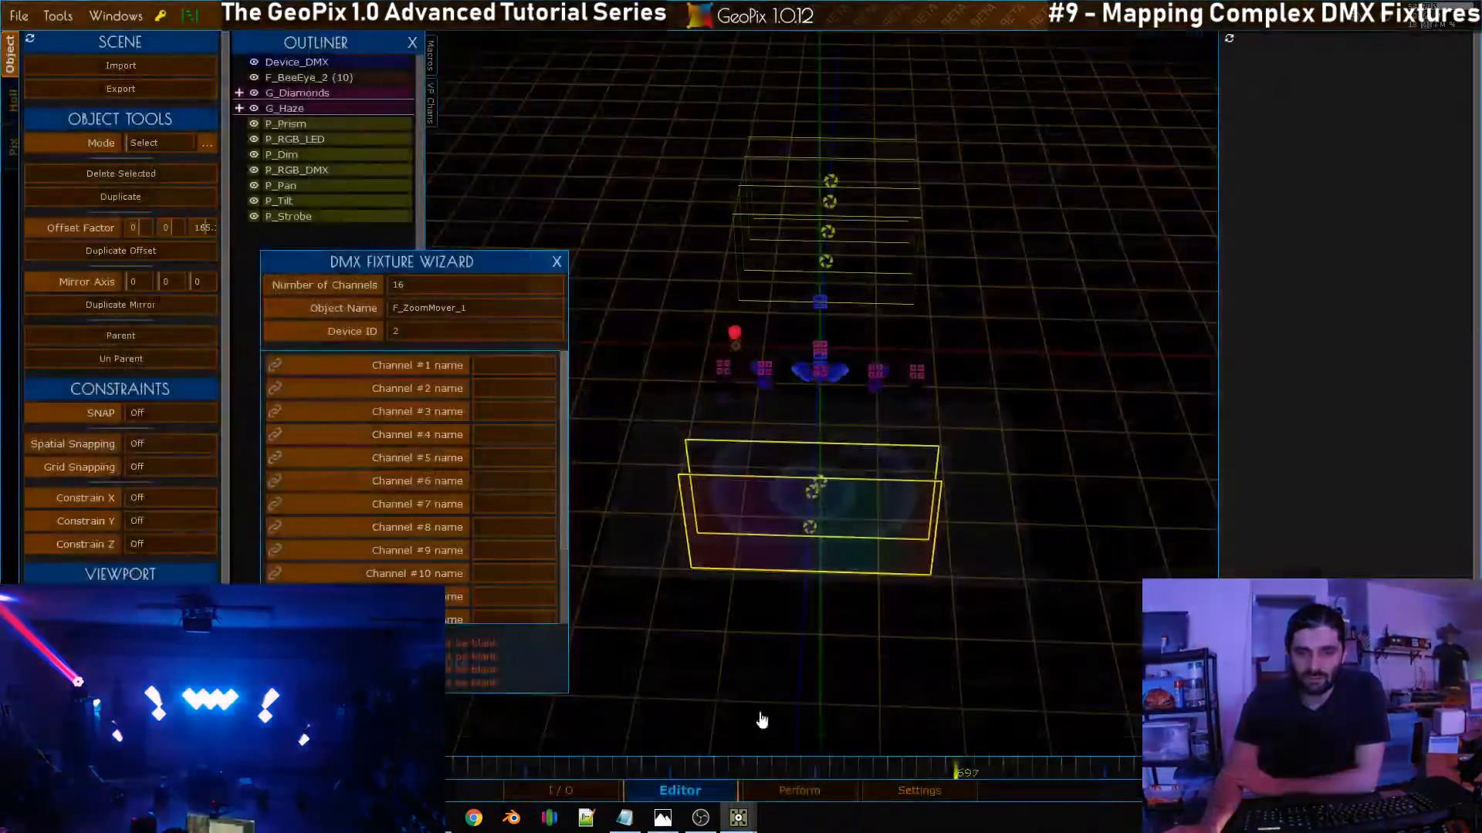
left_click(662, 818)
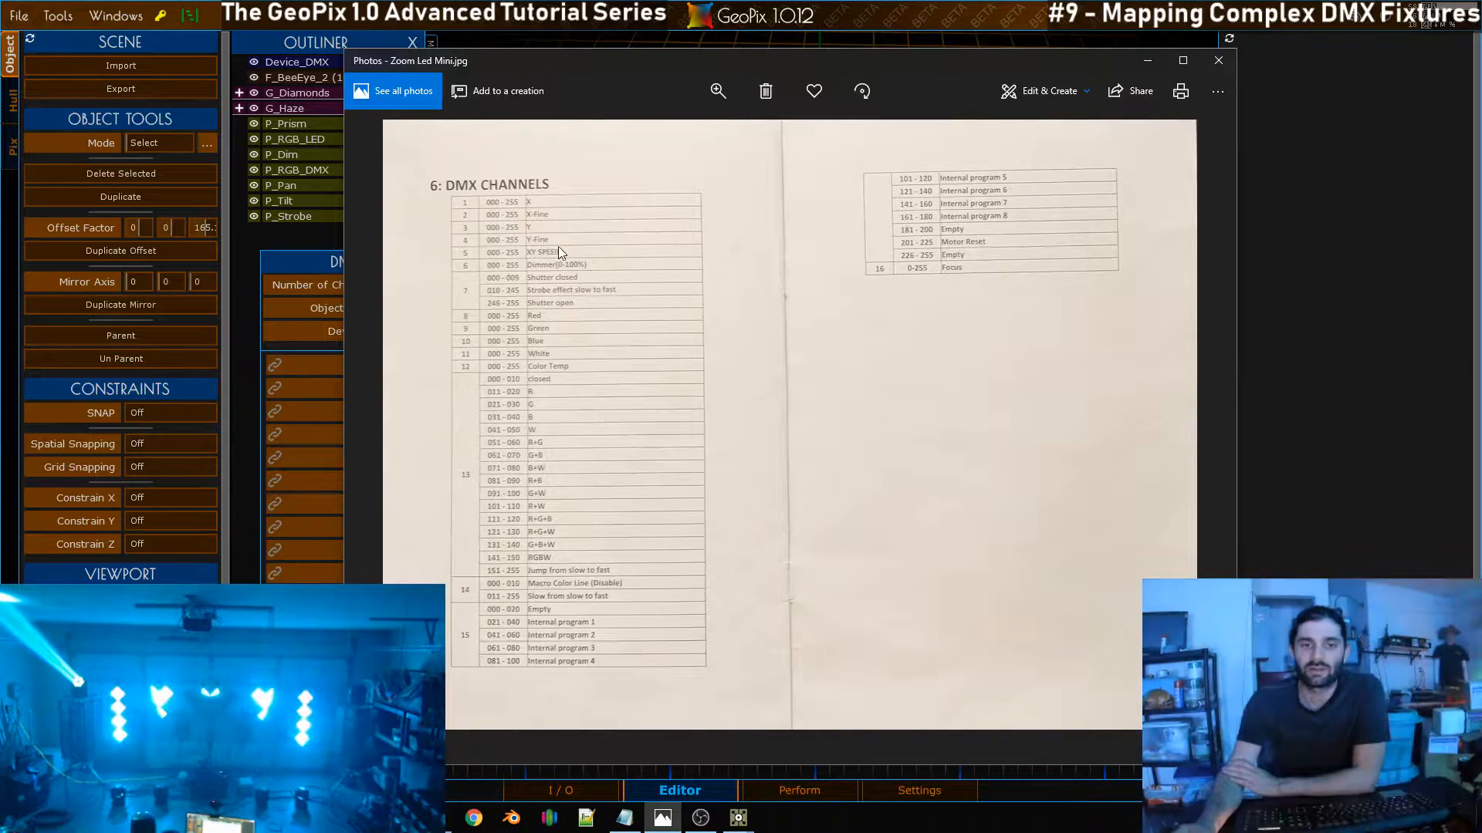
left_click_drag(1093, 61, 1207, 619)
Show the VP Chans list in place of the Outliner and move the DMX Fixture Wizard clear of it
left_click_drag(351, 262, 970, 177)
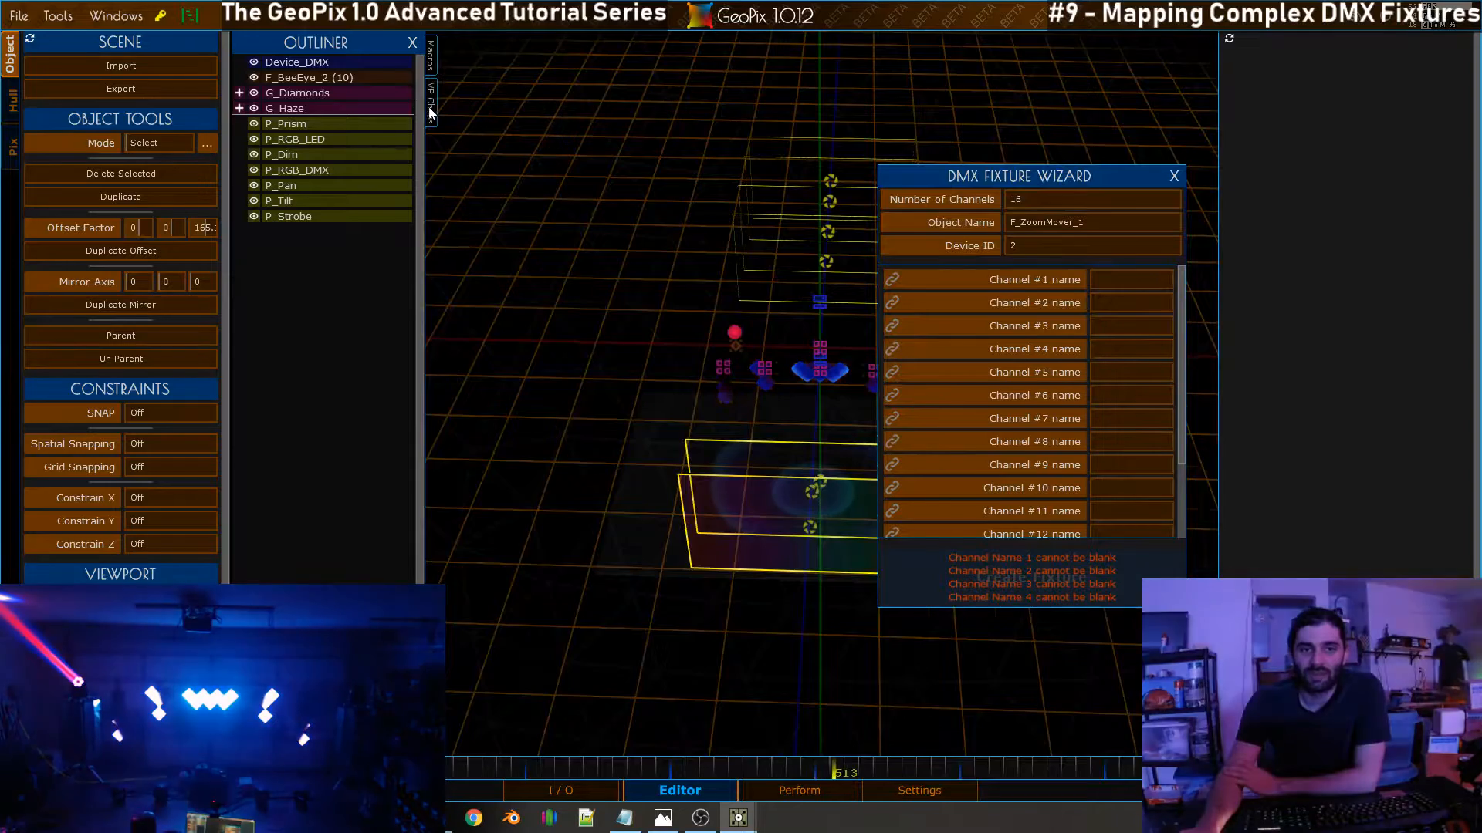
left_click(429, 105)
left_click(413, 44)
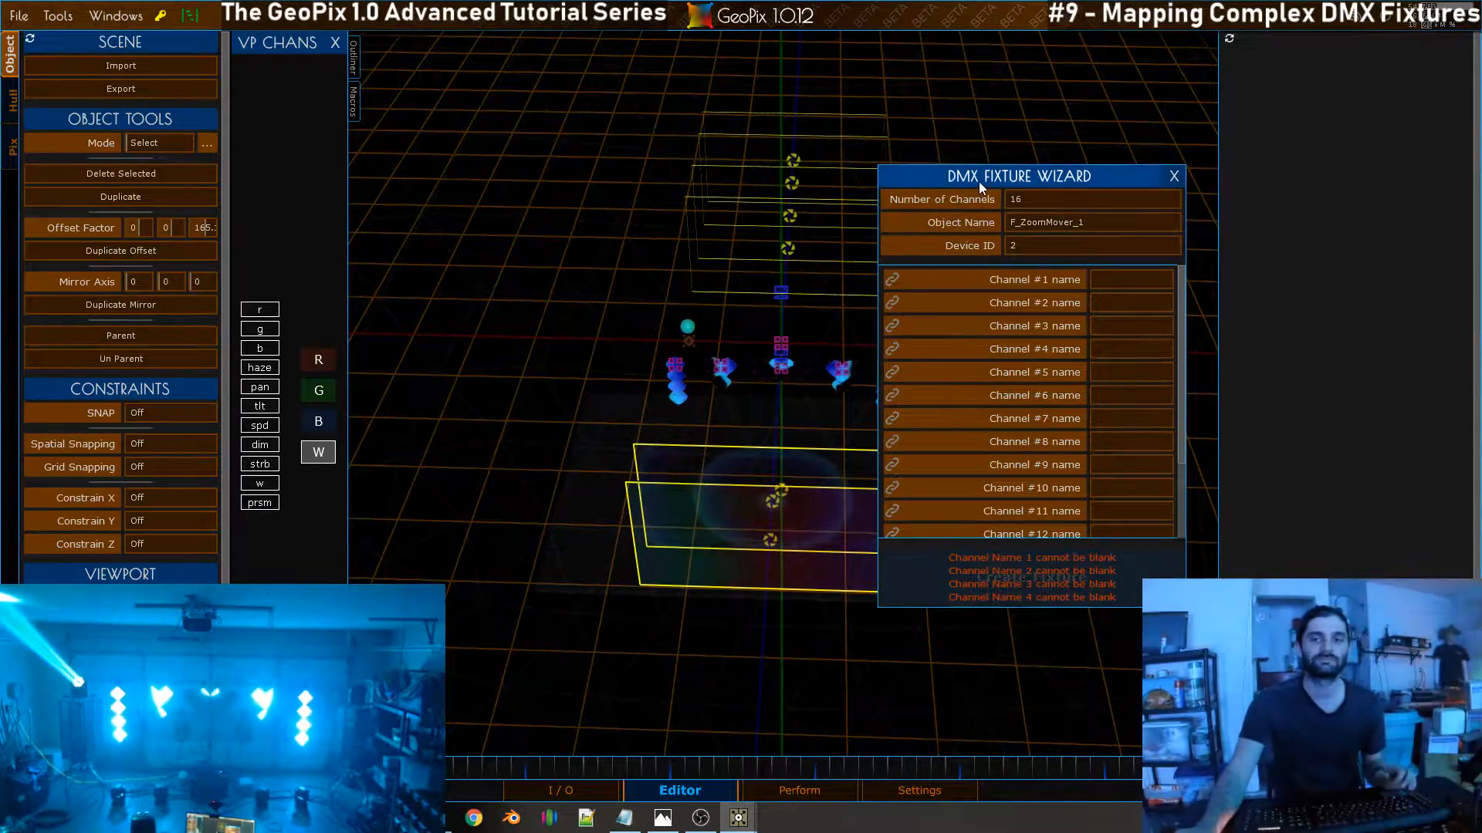
left_click_drag(978, 182, 917, 179)
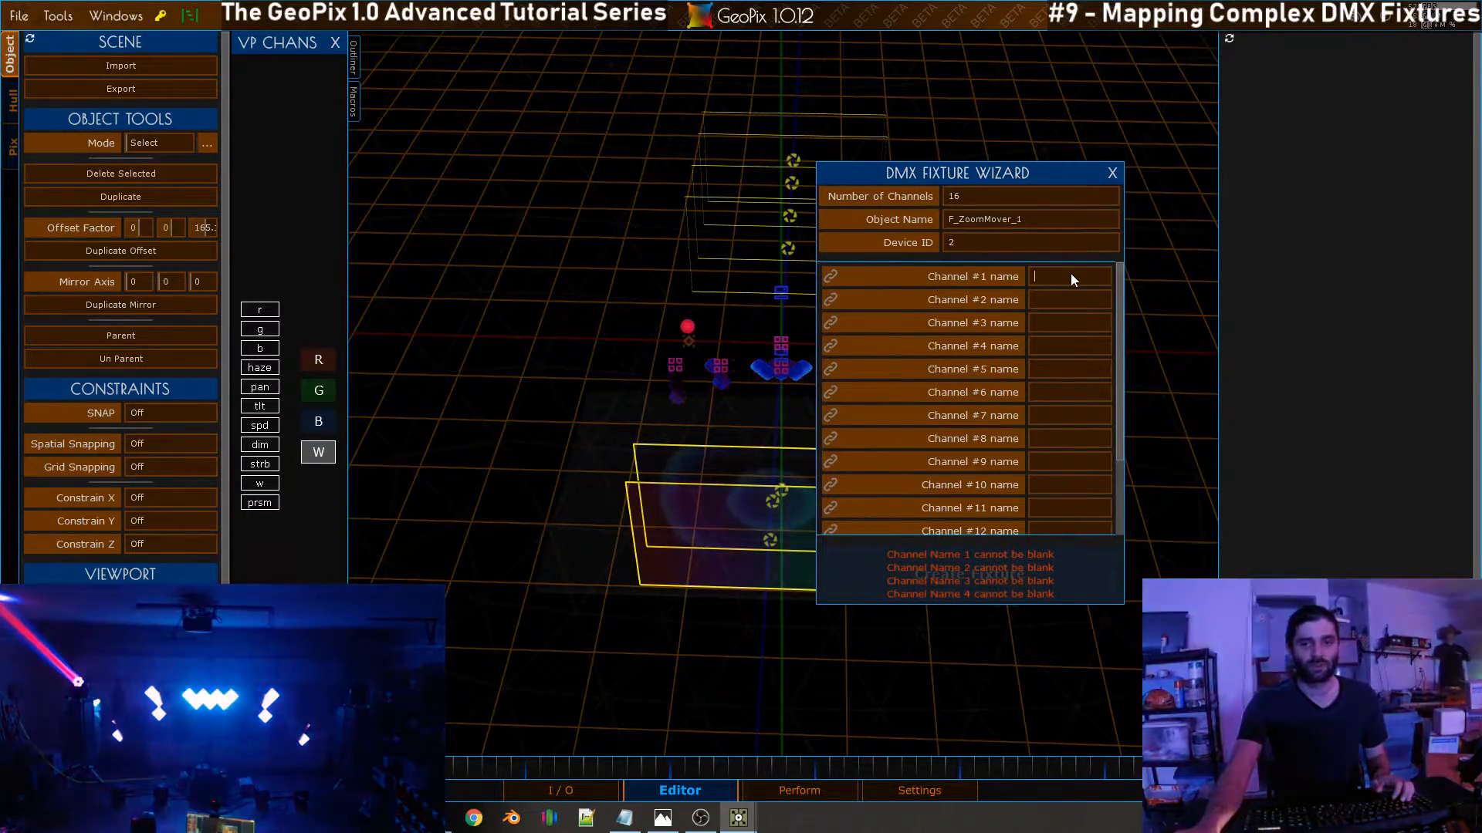
Name fixture channels 1 to 4 pan, panF, tilt and tiltF
key("Tab")
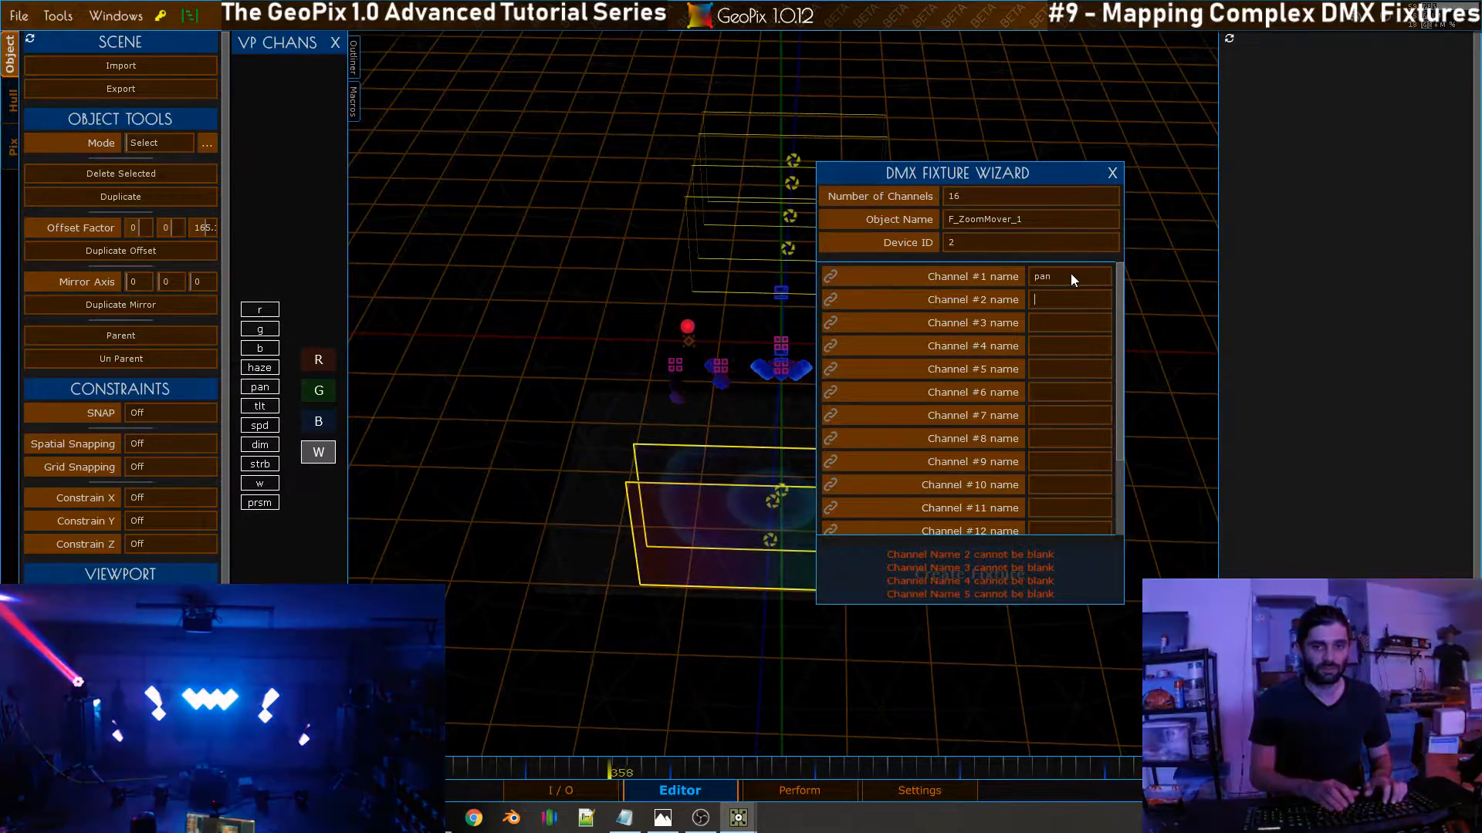
type("panF")
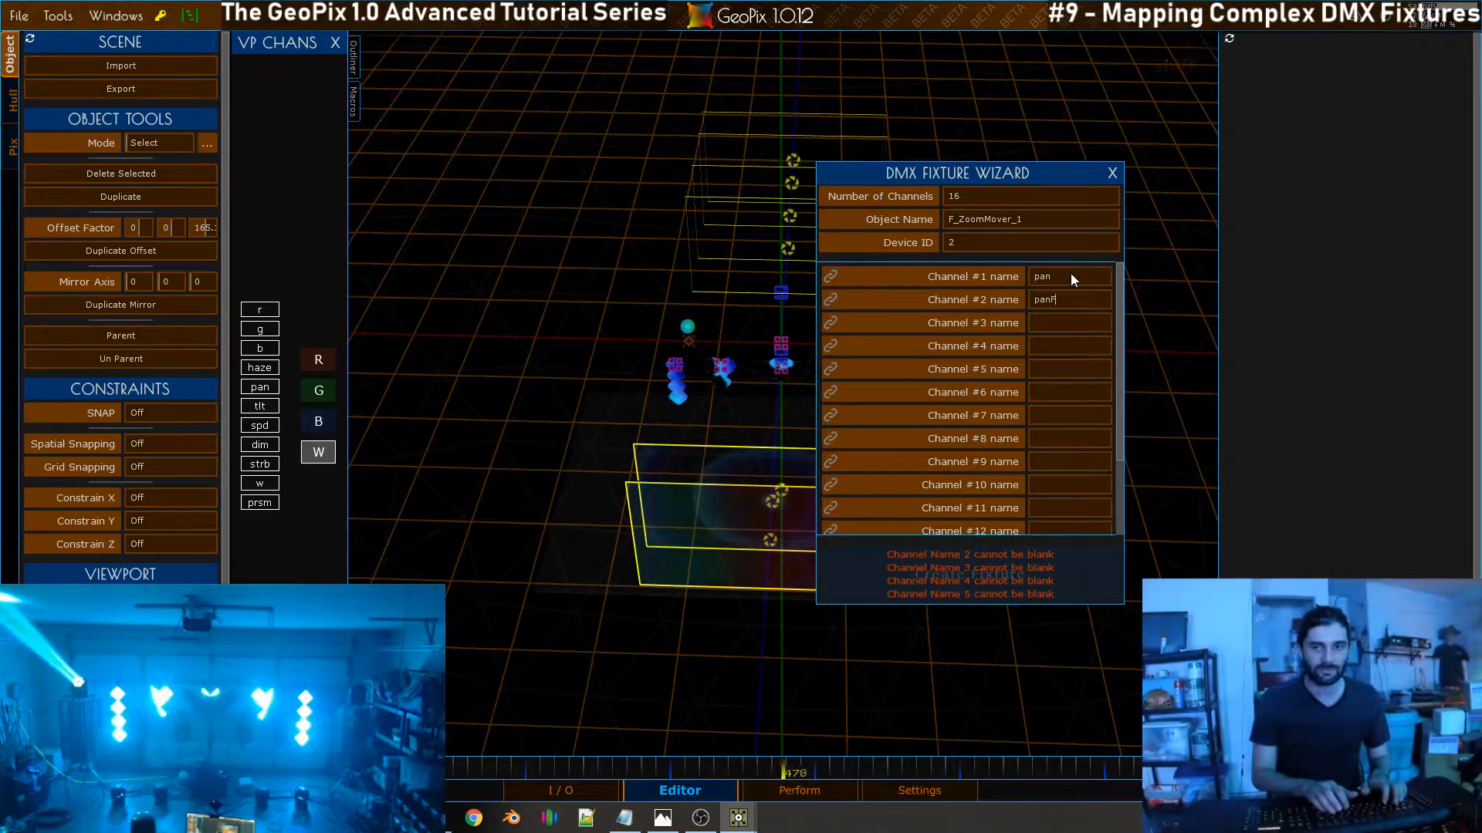
key("Tab")
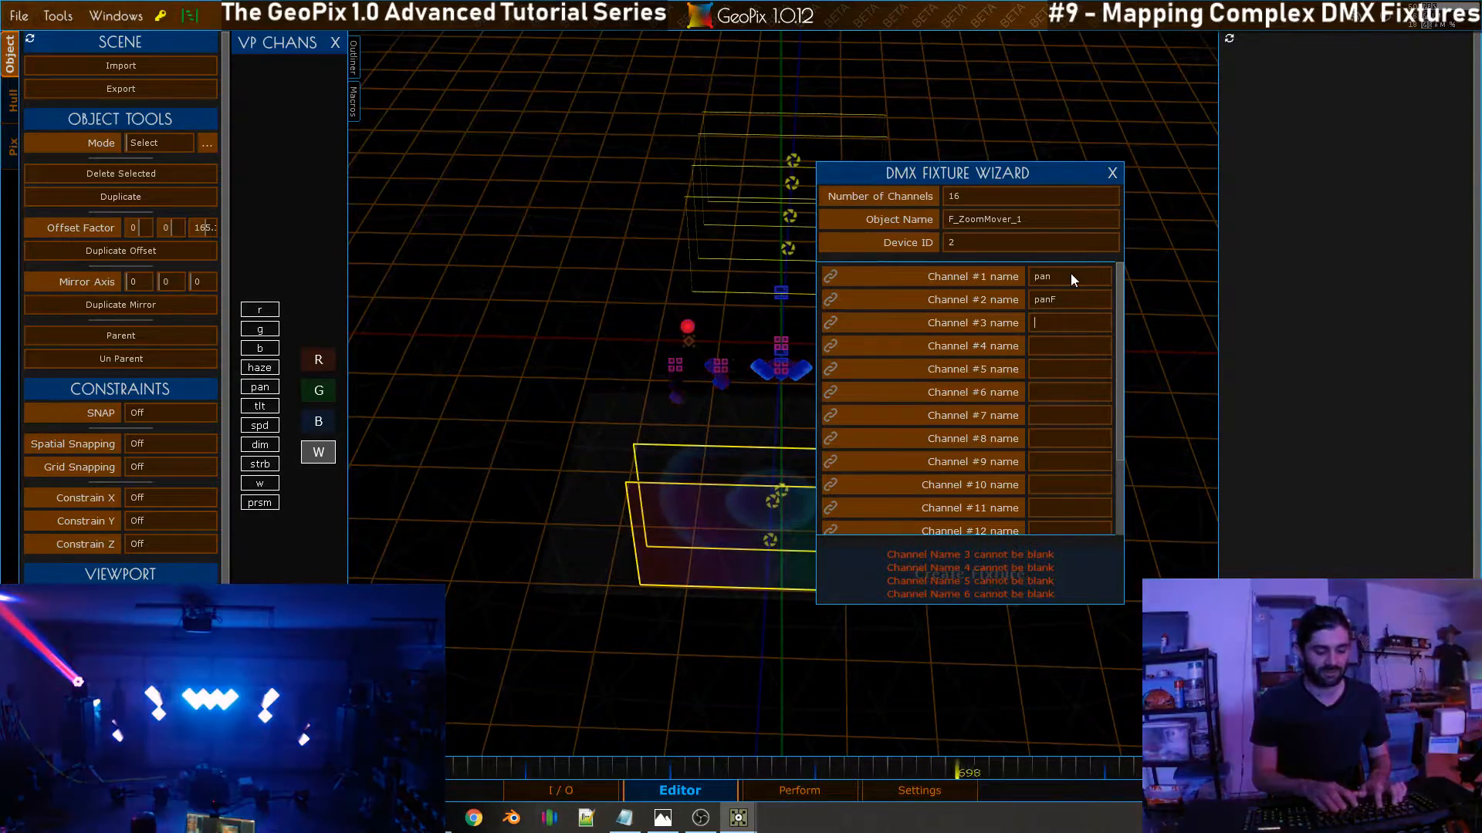
type("tllt")
key("Tab")
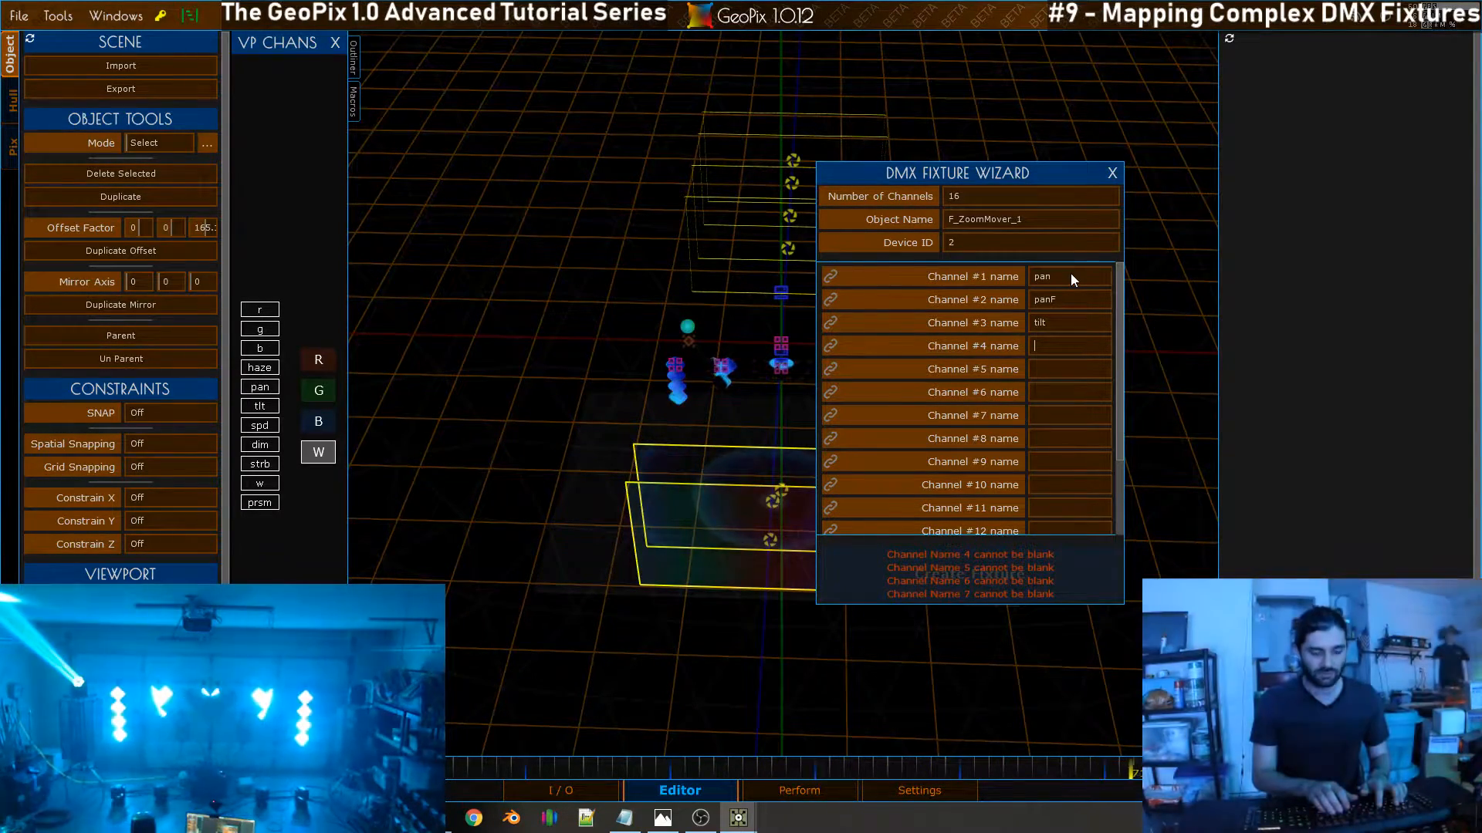
type("tiltF")
key("Tab")
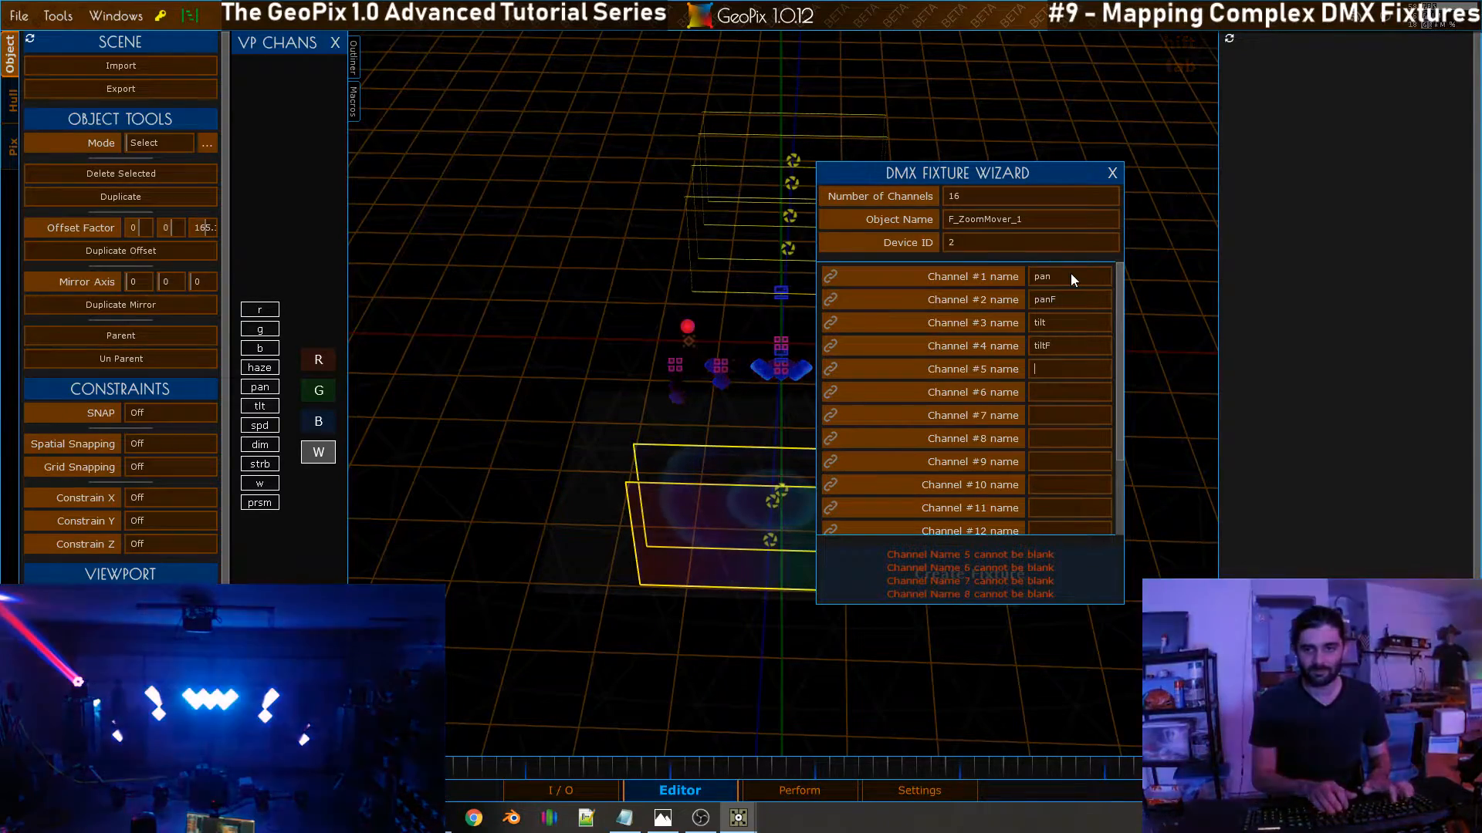
Check the Zoom Led Mini.jpg channel table and name channel 5 spd and channel 6 dim in the wizard
key("alt+Tab")
key("alt+Tab")
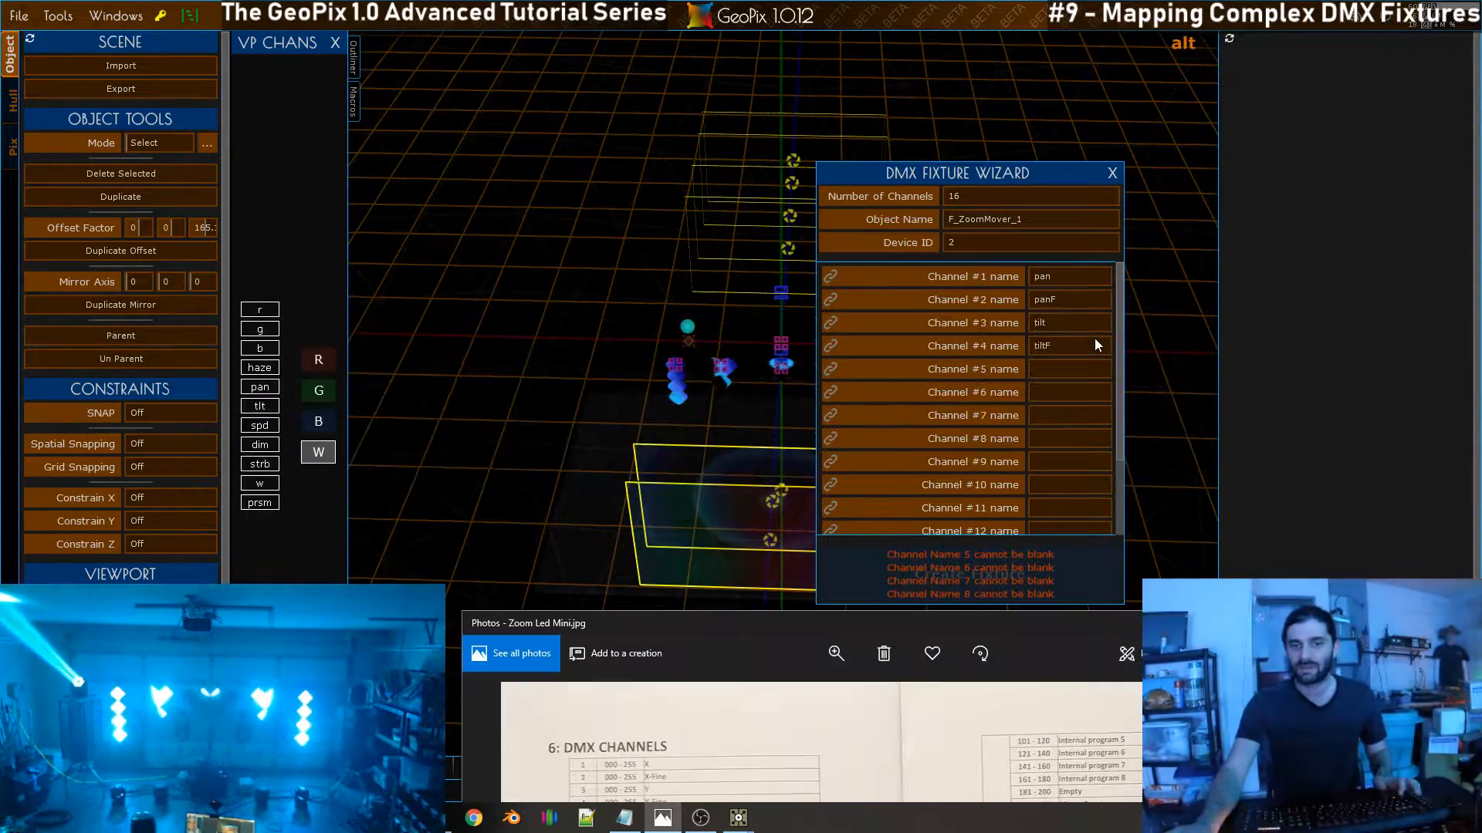
left_click_drag(890, 631, 513, 34)
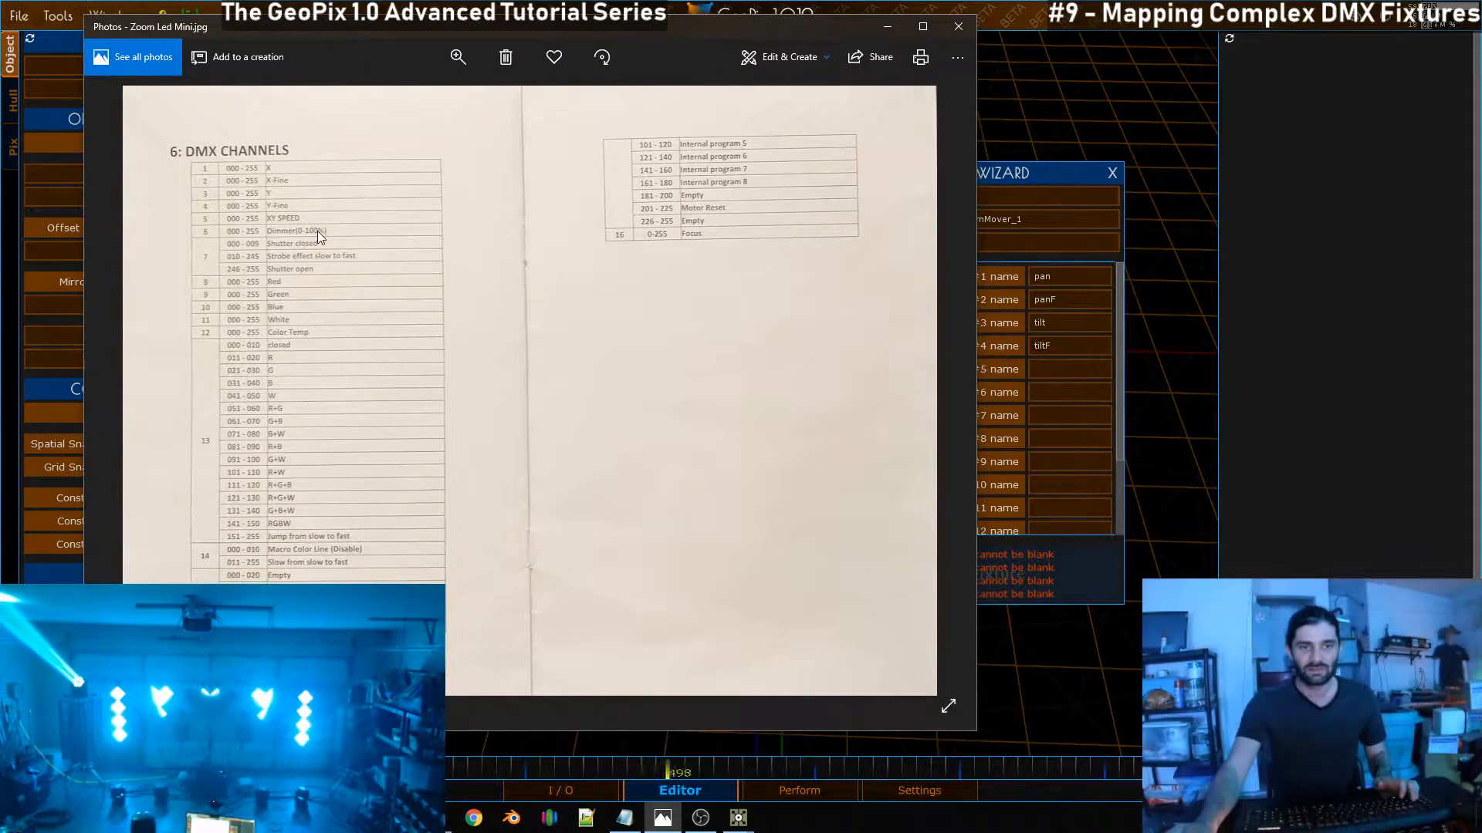
key("alt+Tab")
left_click(1068, 372)
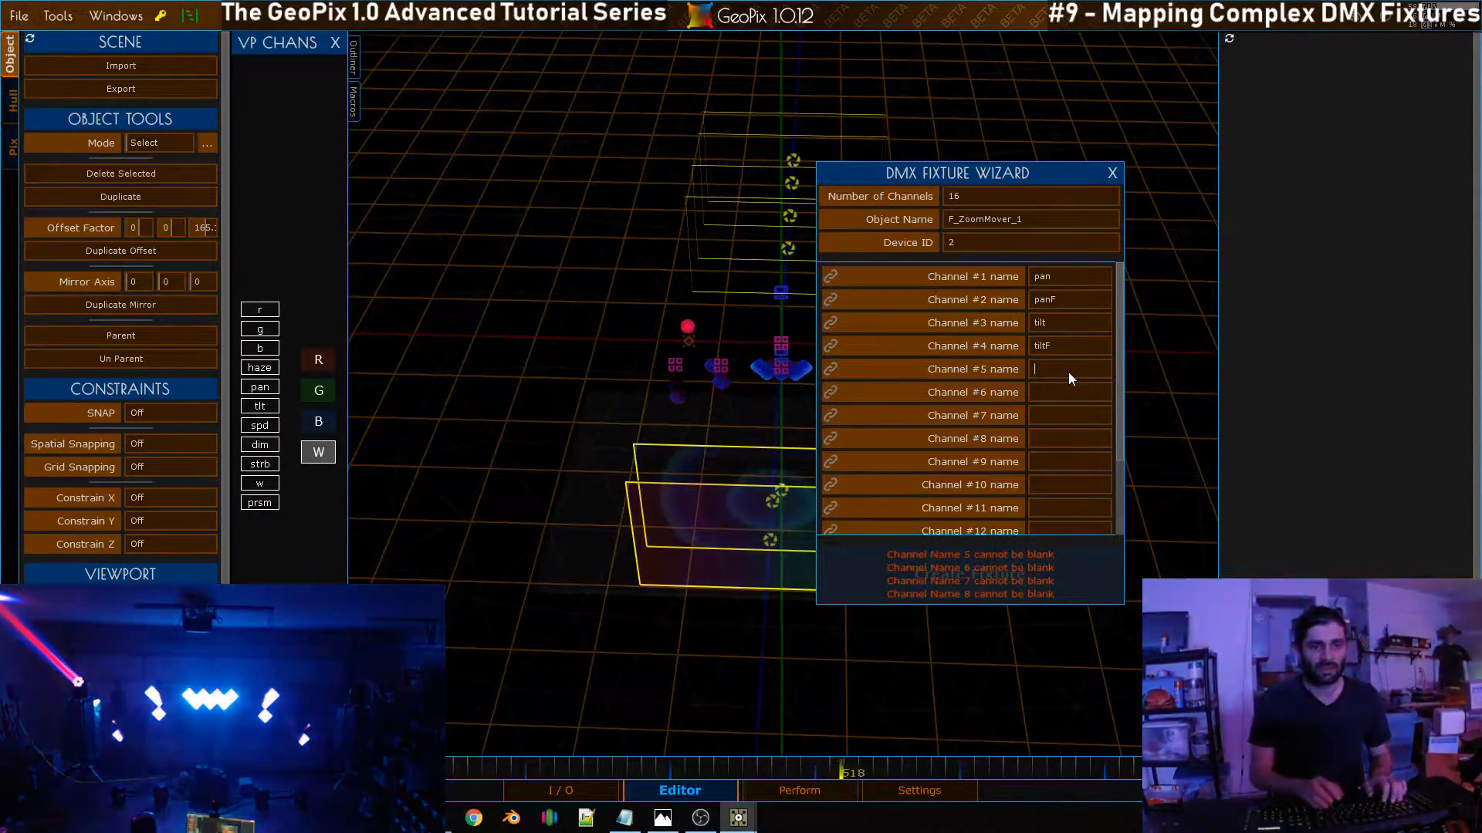
type("spd")
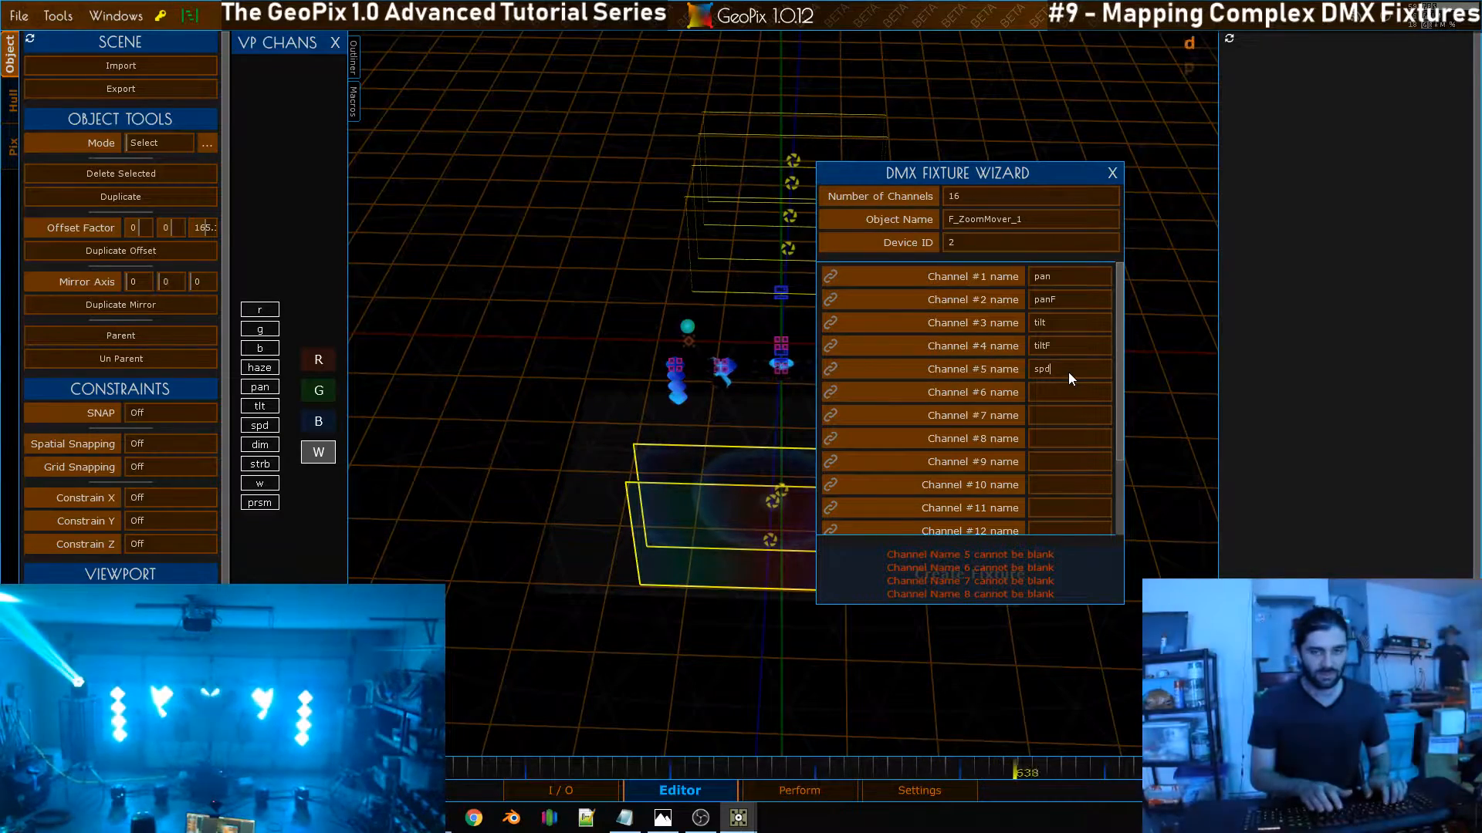
key("Tab")
type("di")
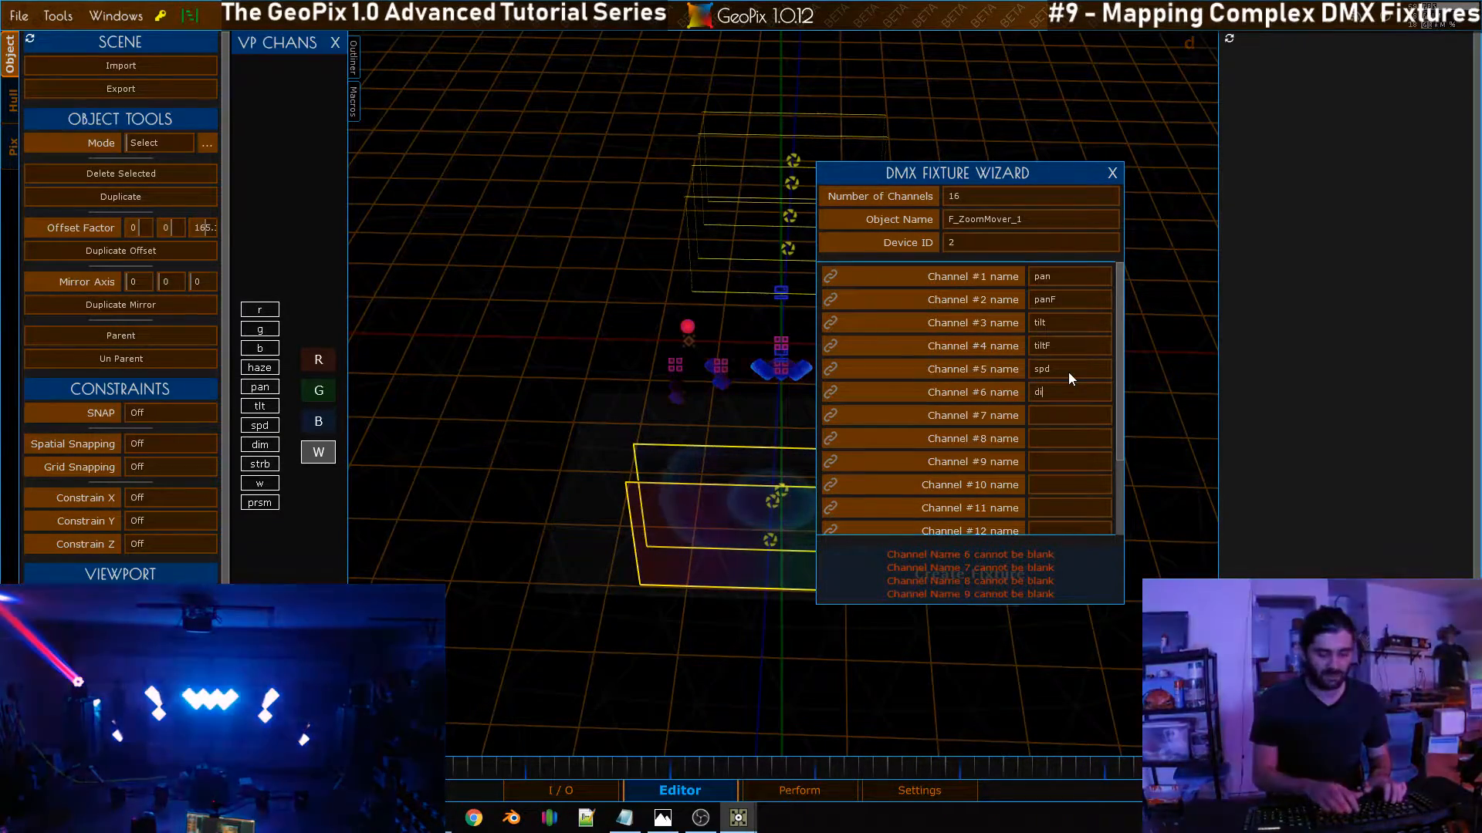
Check the shutter channel in Zoom Led Mini.jpg, minimize the image, and name channel 7 sht
key("alt+Tab")
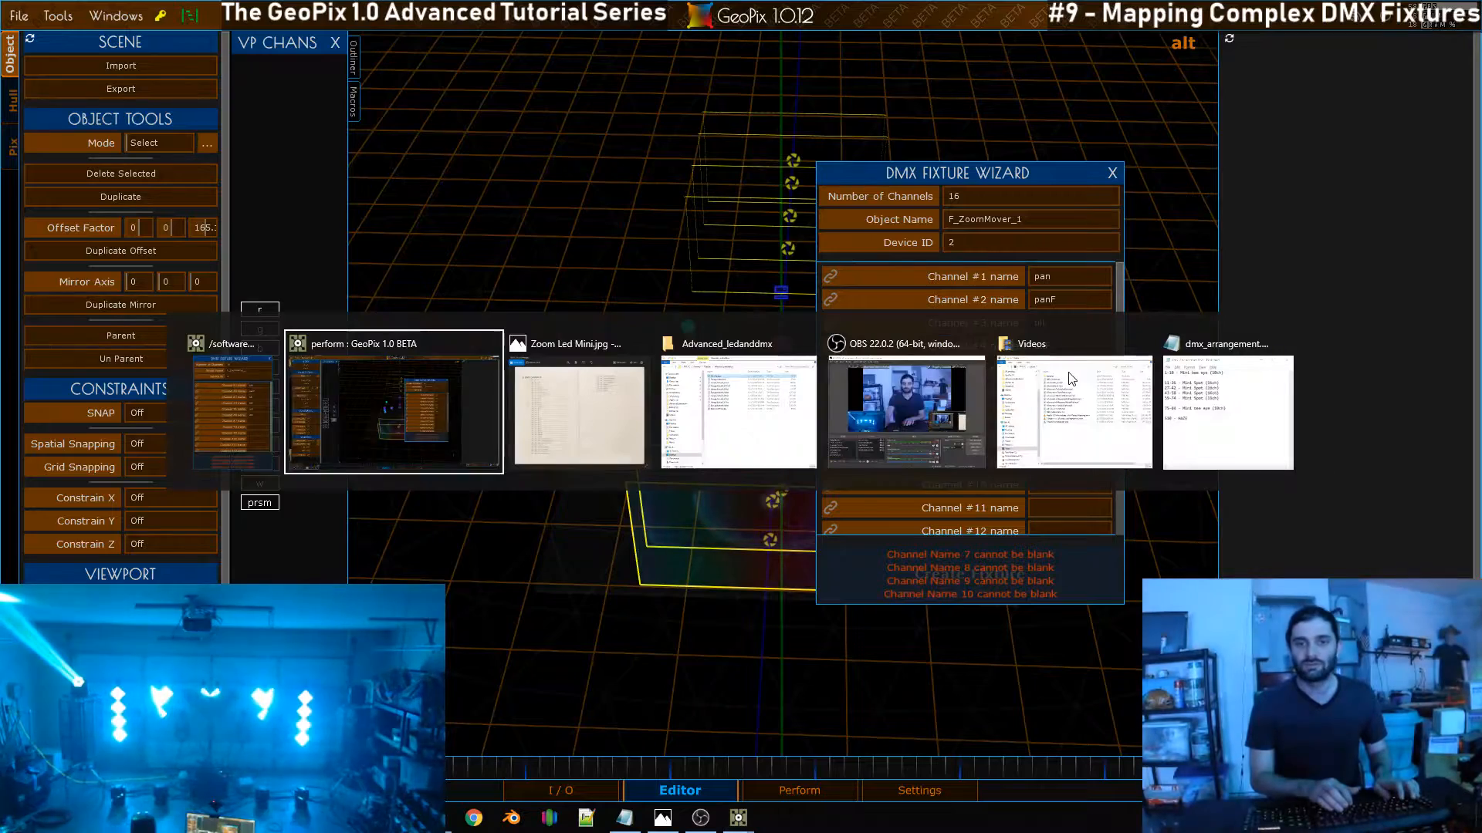
key("alt+Tab")
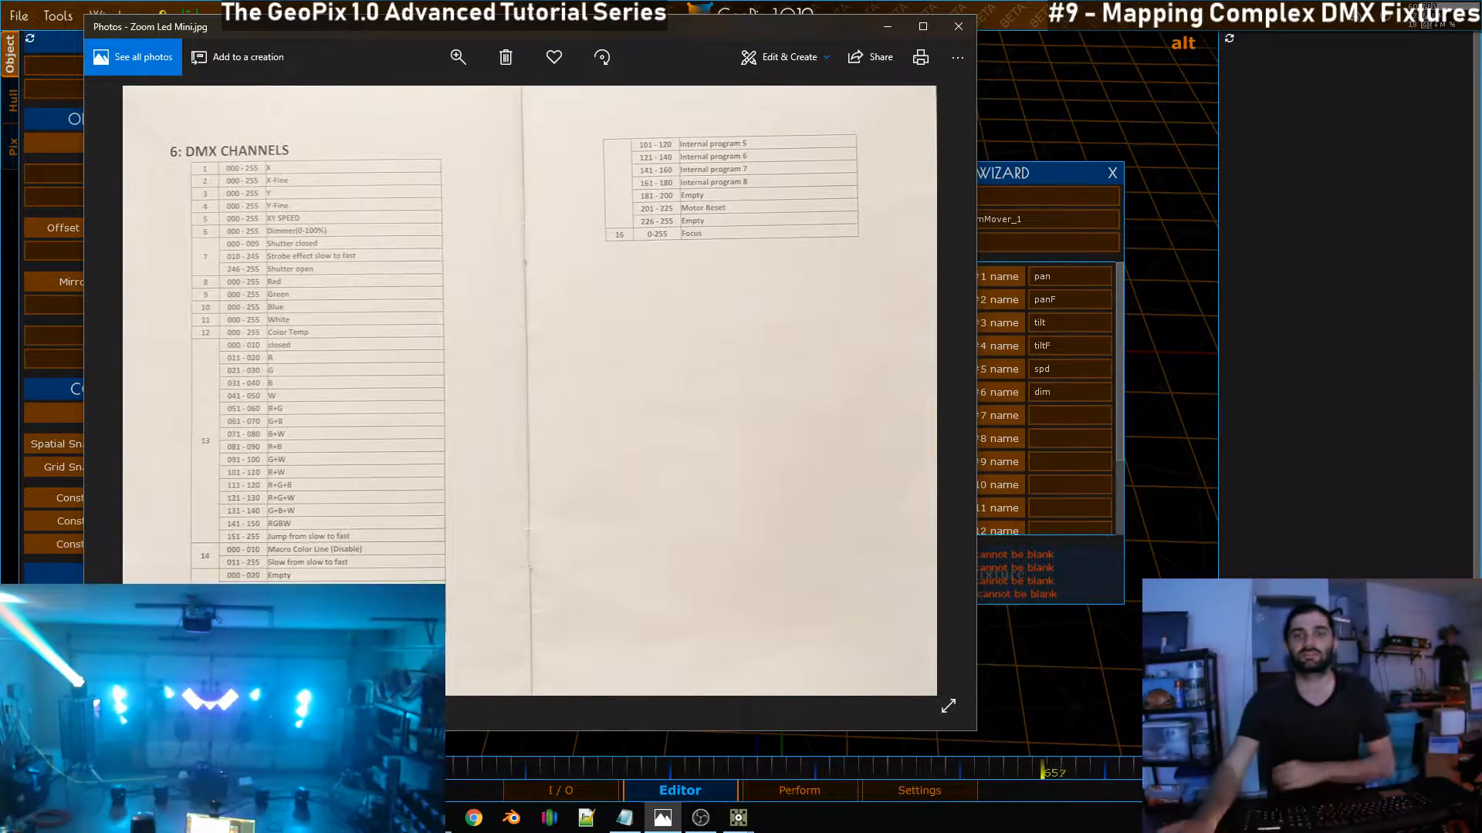
left_click(887, 27)
type("sht")
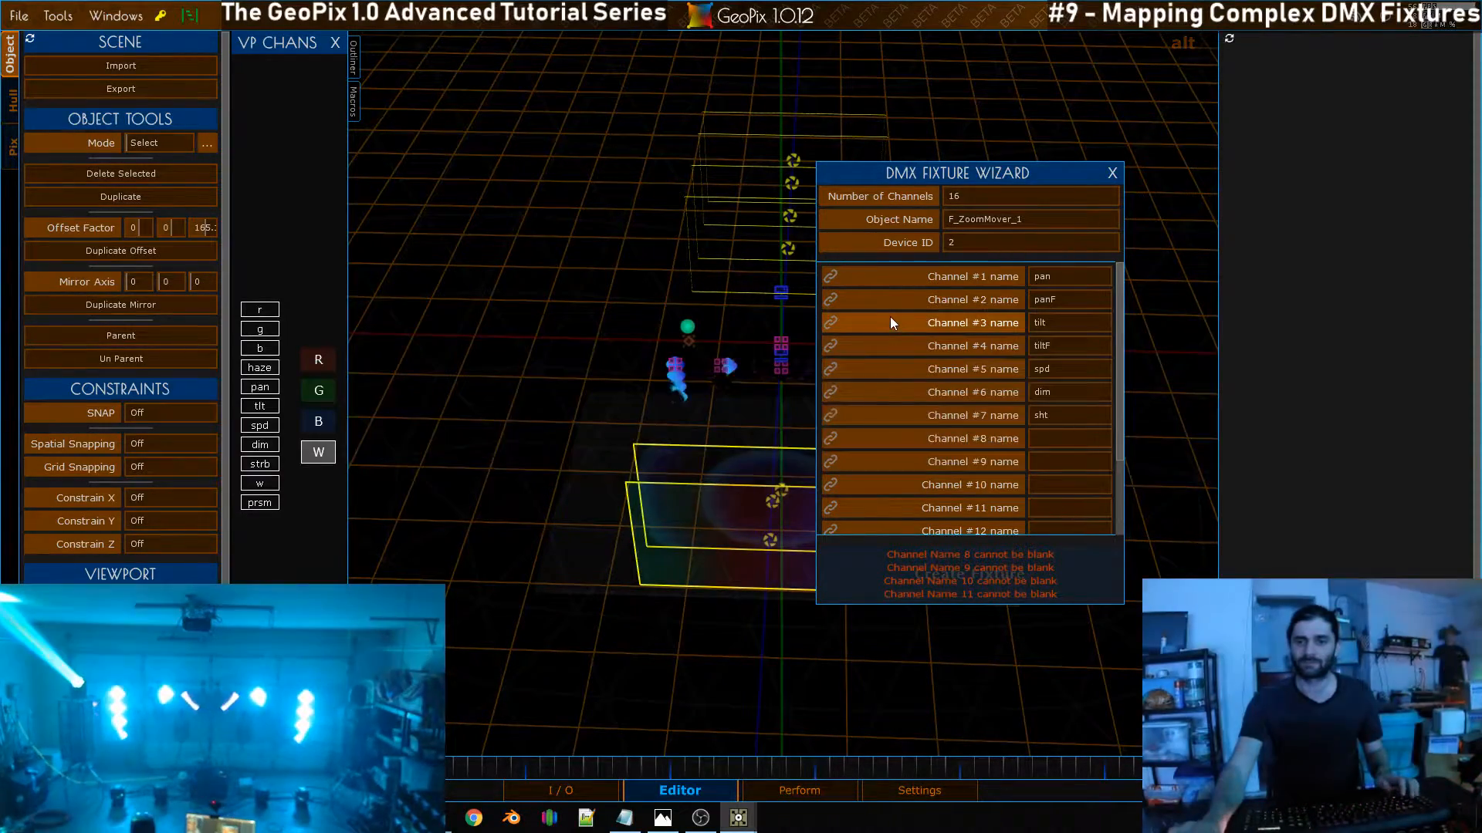
Check the shutter channel in the Zoom Led Mini.jpg chart, minimize the image, and rename channel 7 shut
key("alt+Tab")
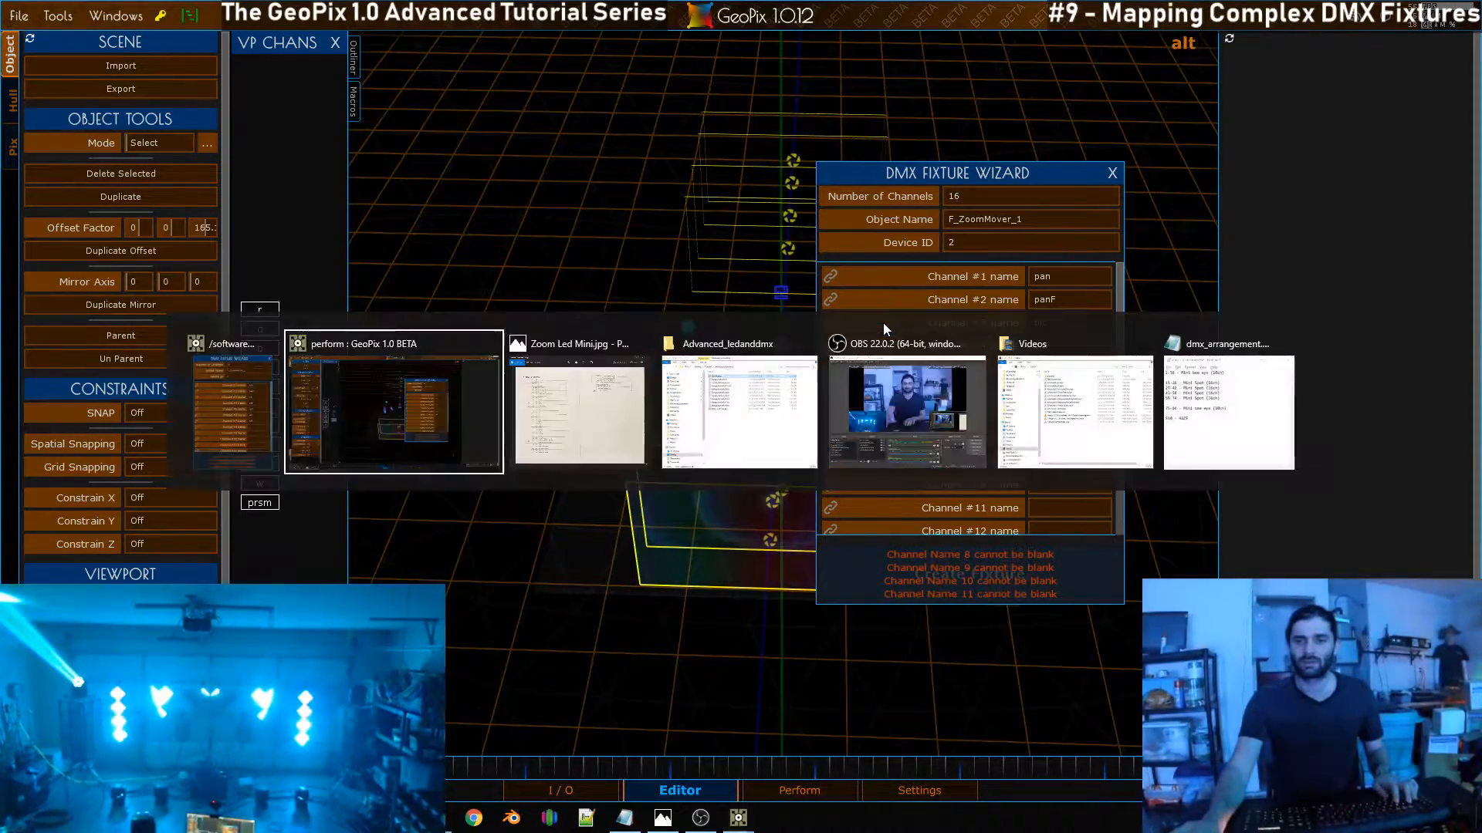
key("alt+Tab")
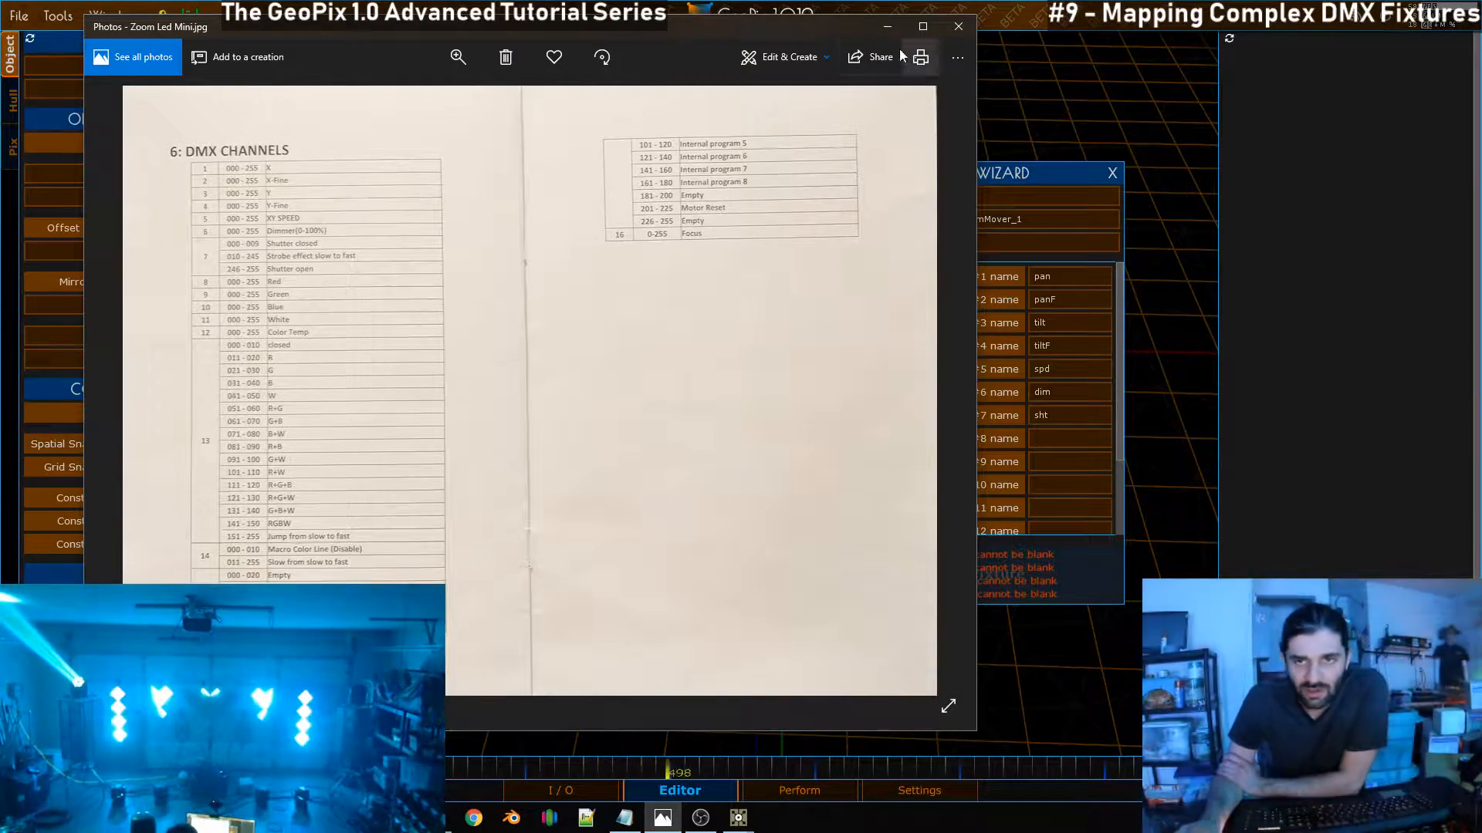
left_click(888, 27)
left_click(1044, 414)
type("u")
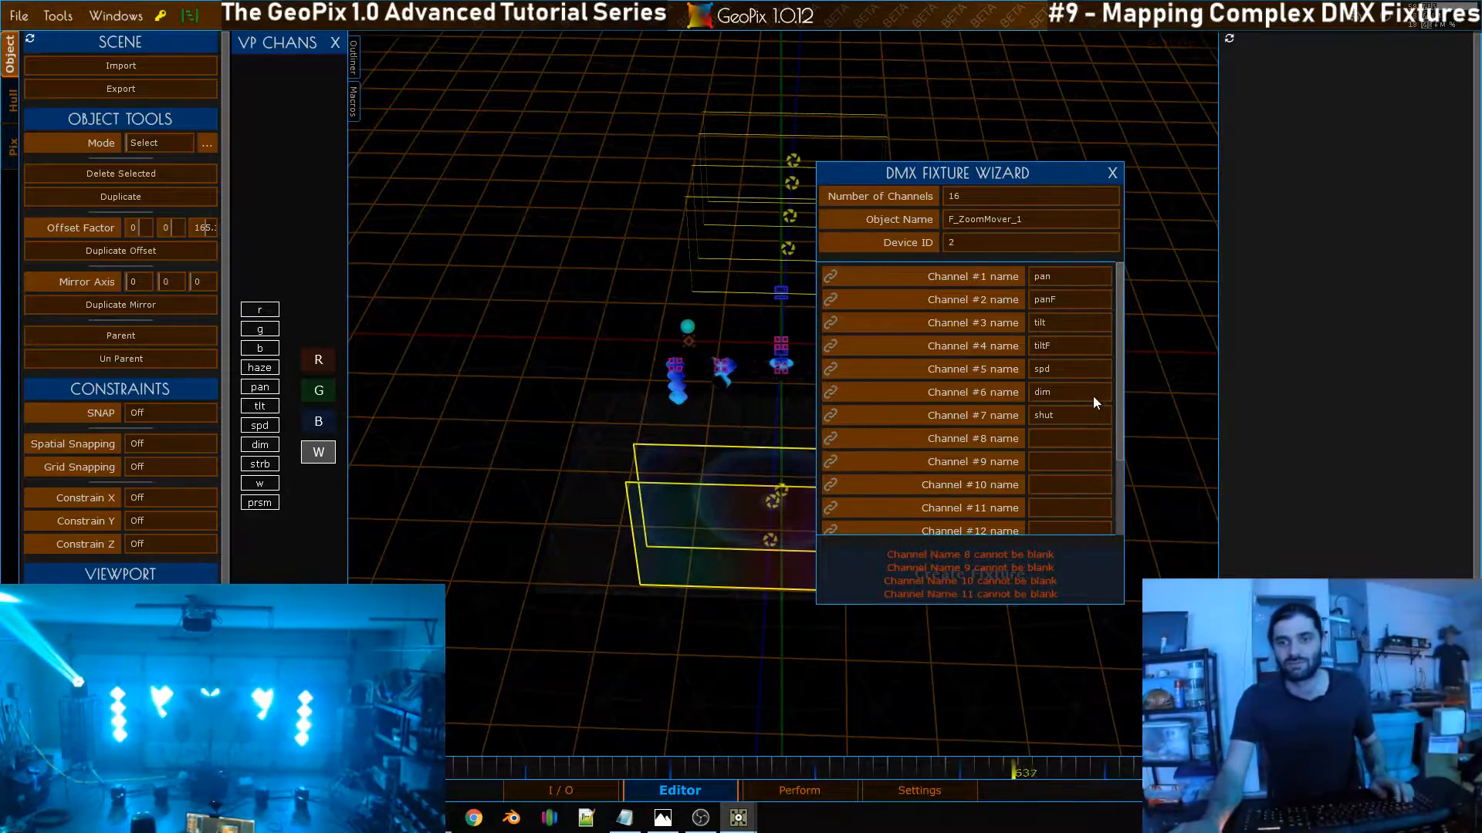
Check the color channels in Zoom Led Mini.jpg, minimize it, and name fixture channels 8 to 11 r, g, b and w
key("alt+Tab")
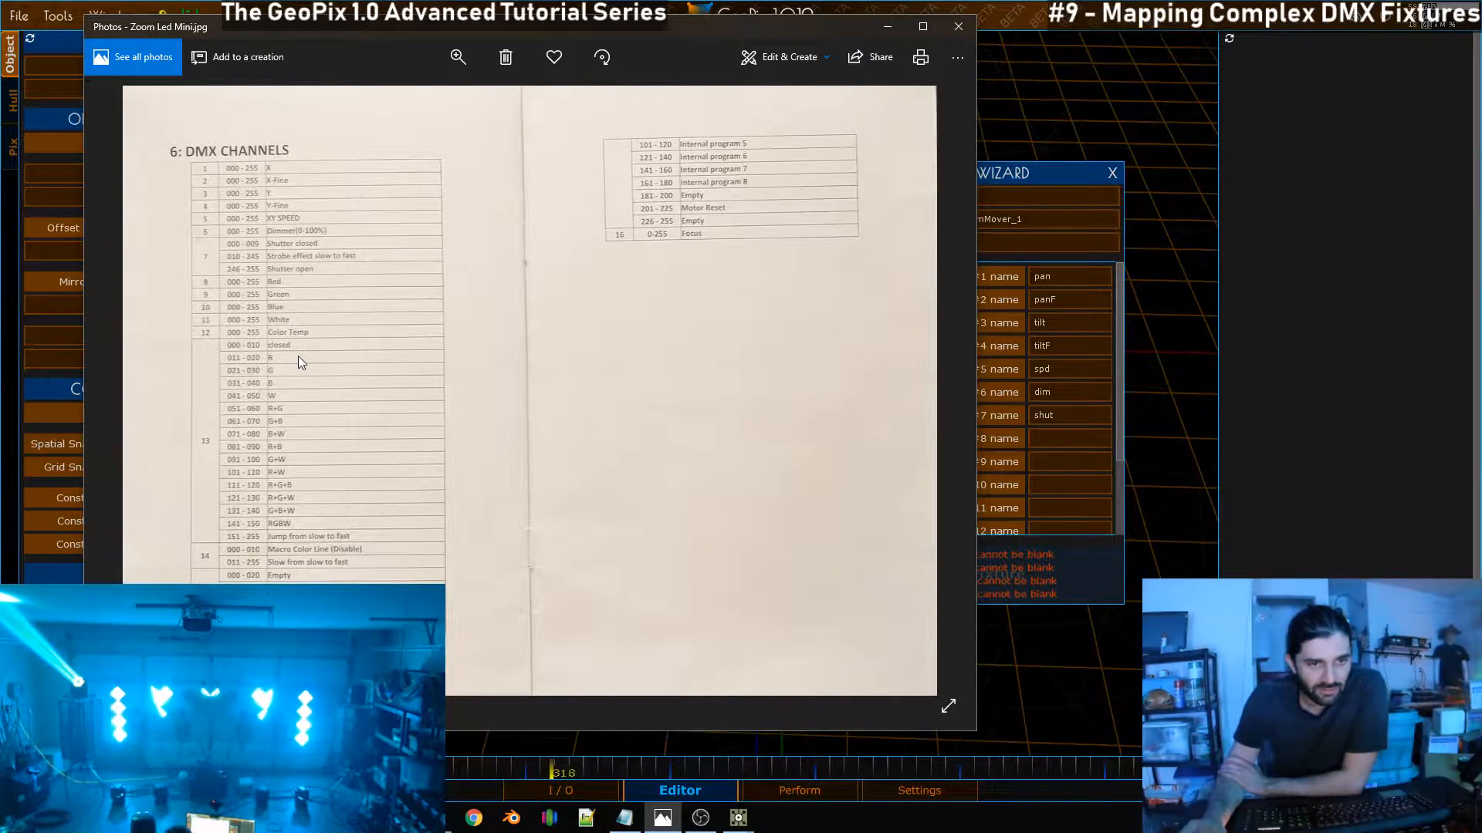
left_click(888, 31)
left_click(1054, 443)
type("r")
left_click(1059, 460)
type("g")
left_click(1058, 484)
type("b")
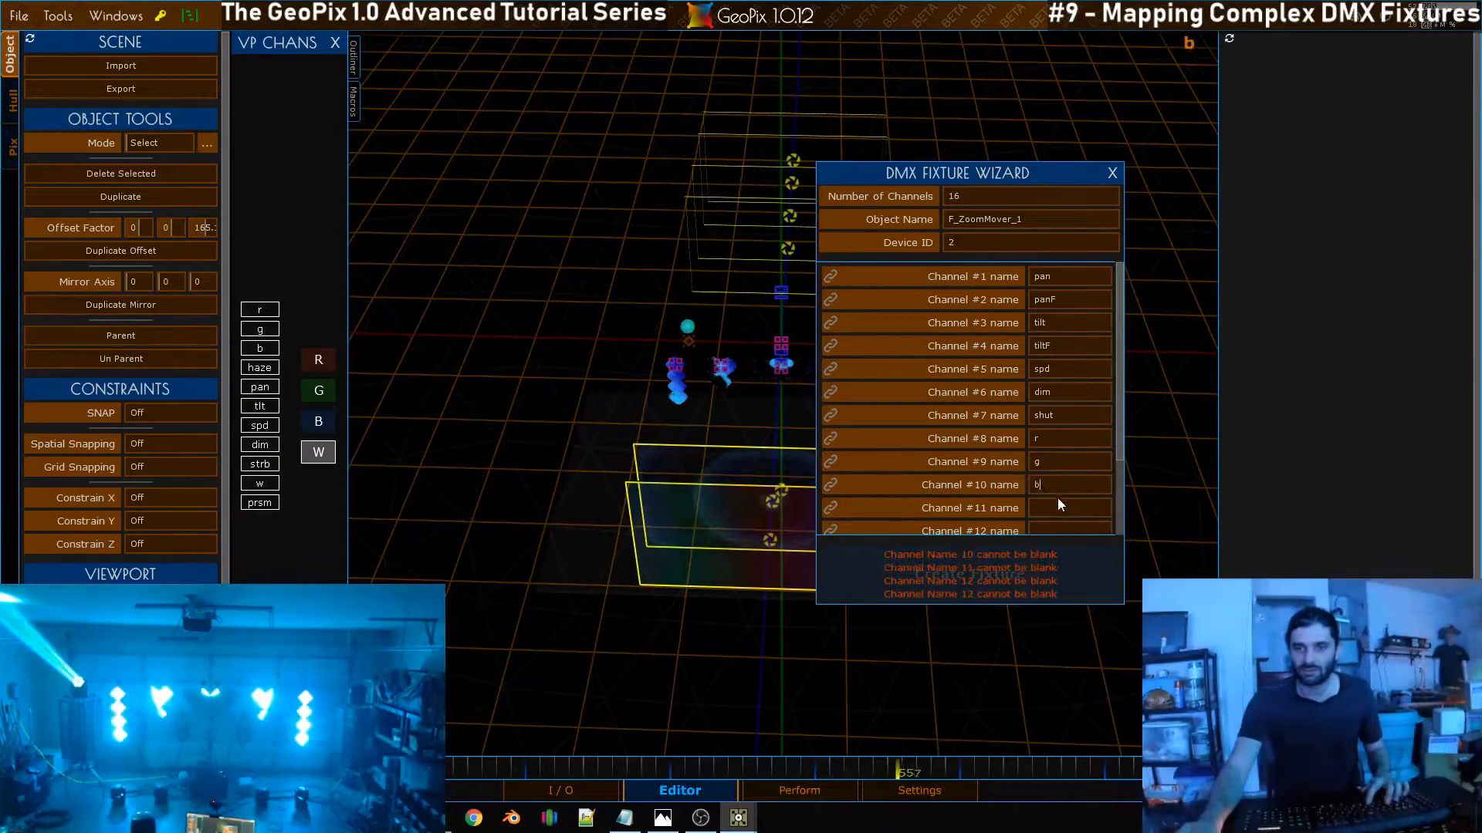
left_click(1058, 507)
type("w")
Check the channels after white in Zoom Led Mini.jpg and name channel 12 clrT and channel 13 mcro
left_click_drag(1122, 432, 1122, 517)
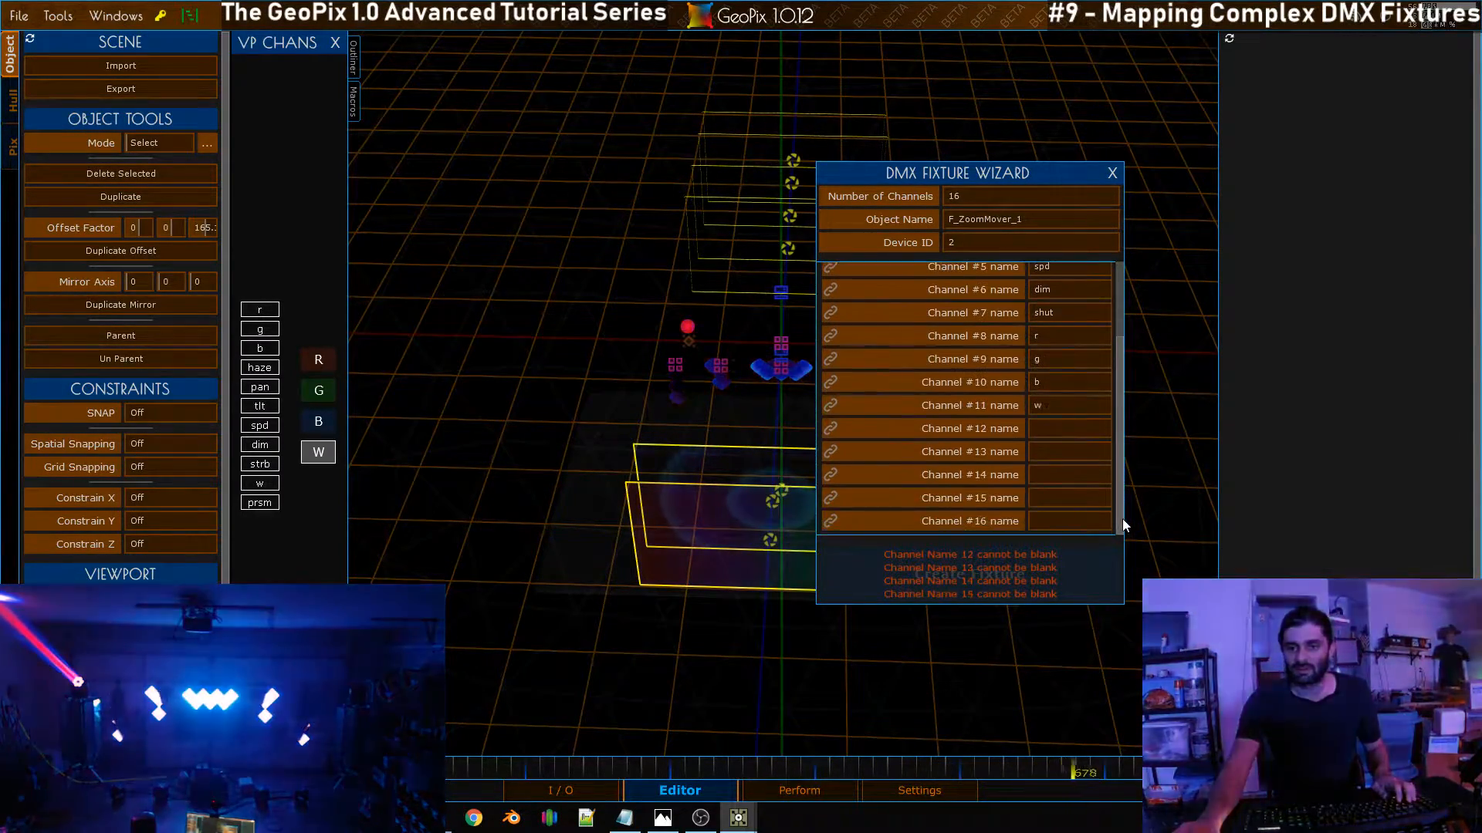
key("alt+Tab")
key("alt+Tab")
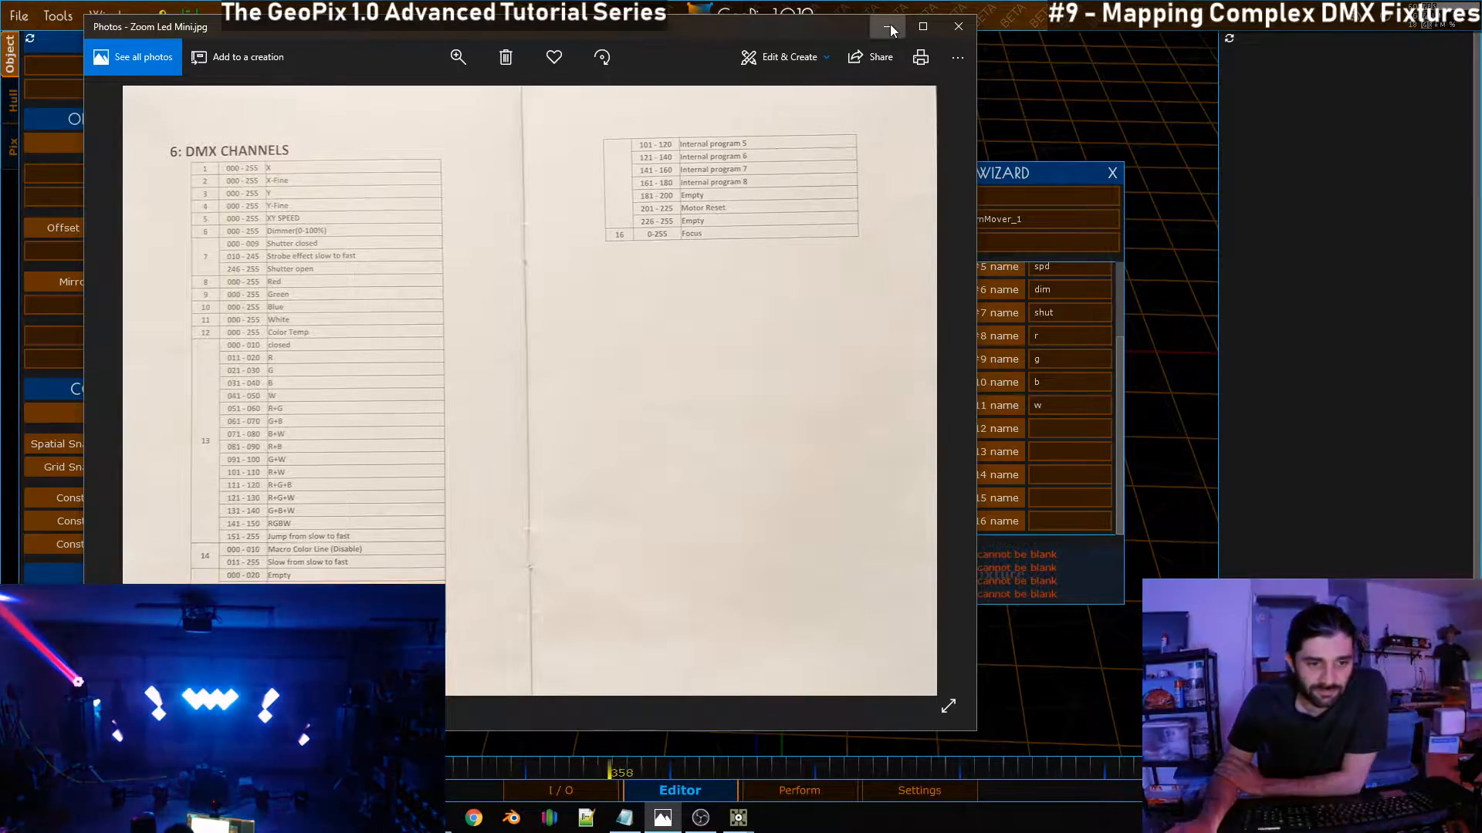
left_click(889, 27)
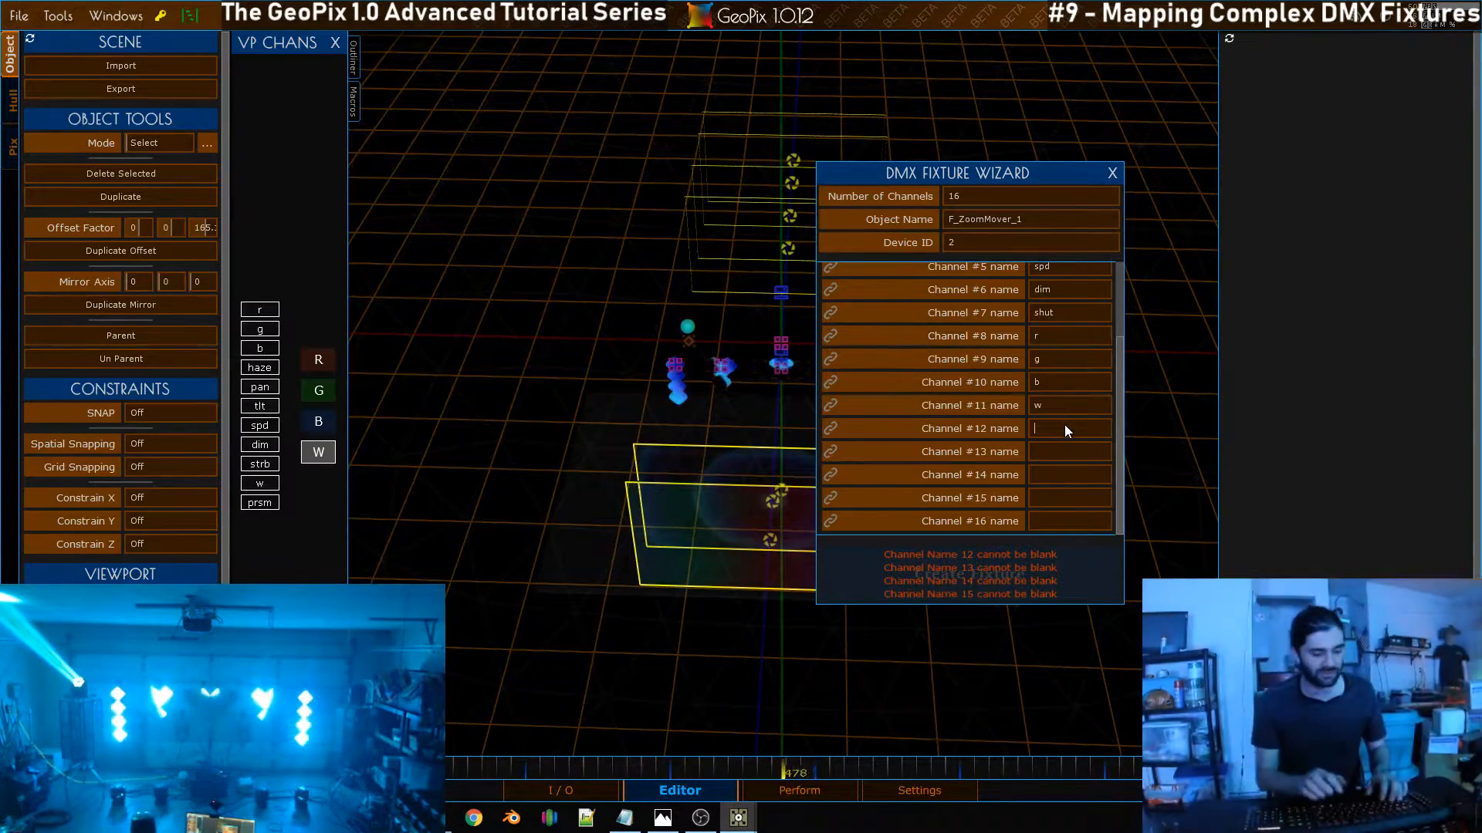
left_click(1065, 426)
type("clrT")
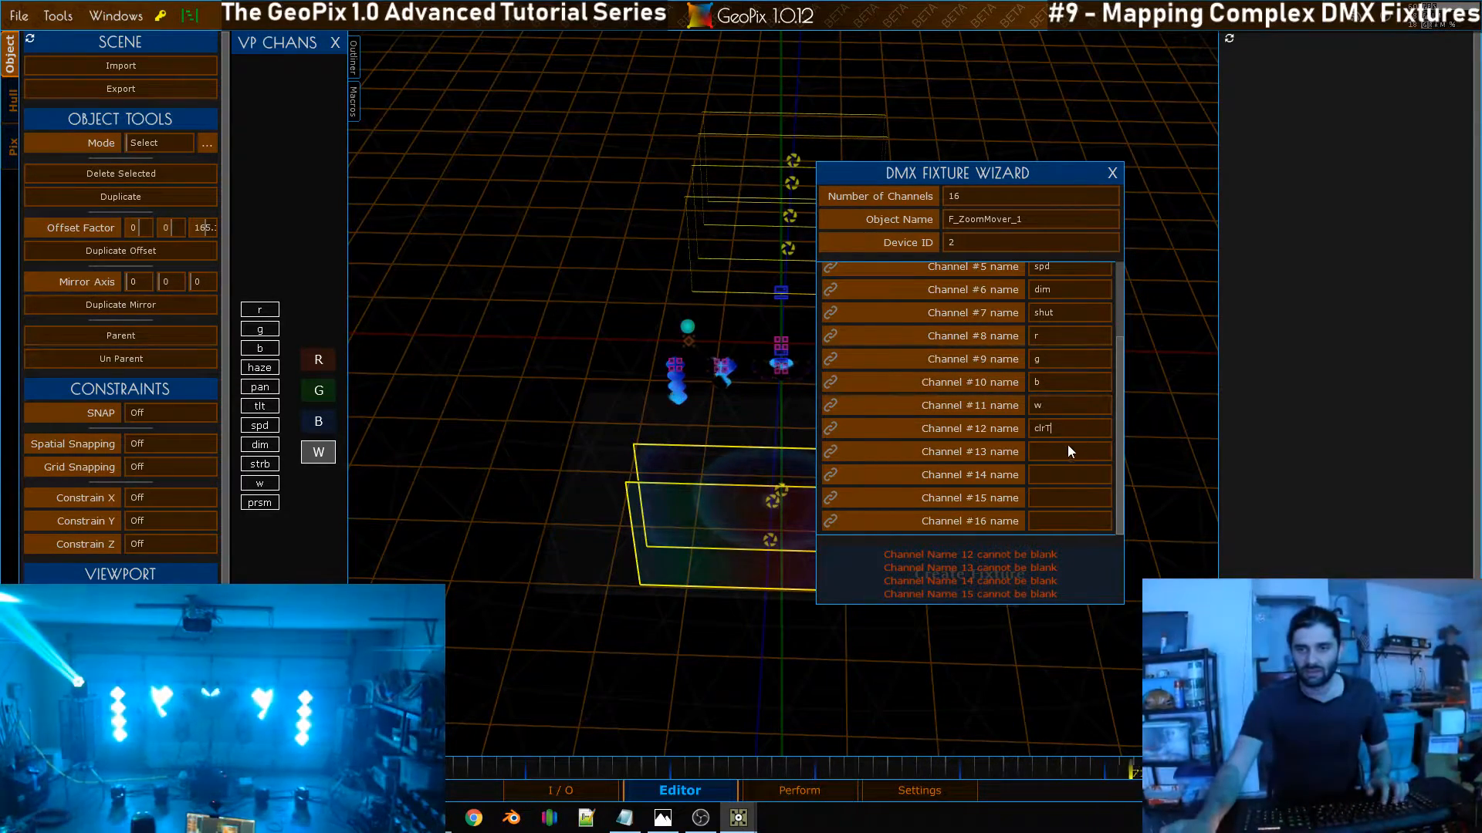
left_click(1072, 451)
type("mcro")
key("Return")
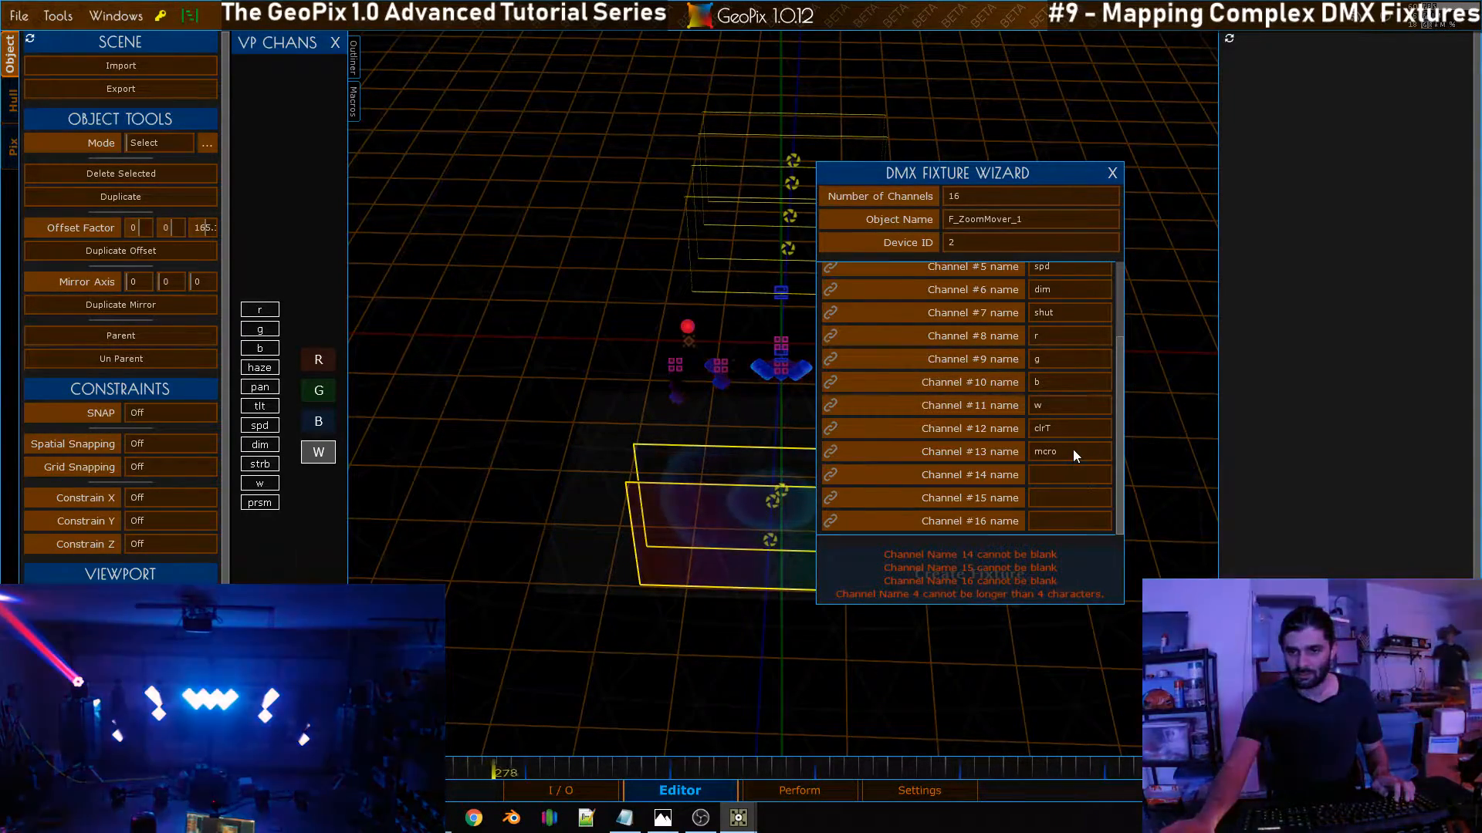
Shorten the tilt channel names in the wizard, setting channel 3 to tlt and channel 4 to tltF
left_click(1060, 423)
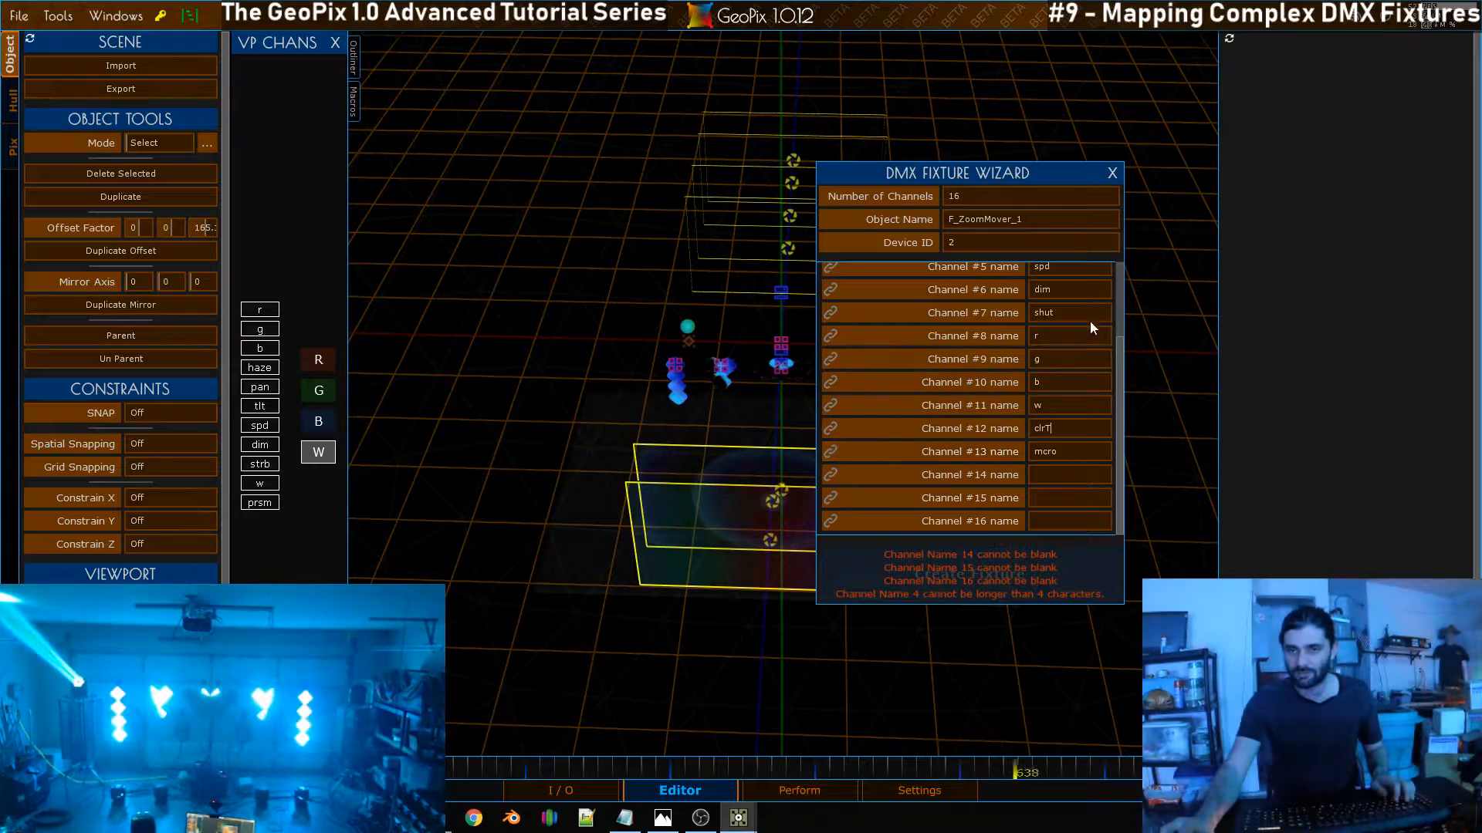
left_click_drag(1118, 355, 1132, 309)
scroll(1072, 322, "up", 1)
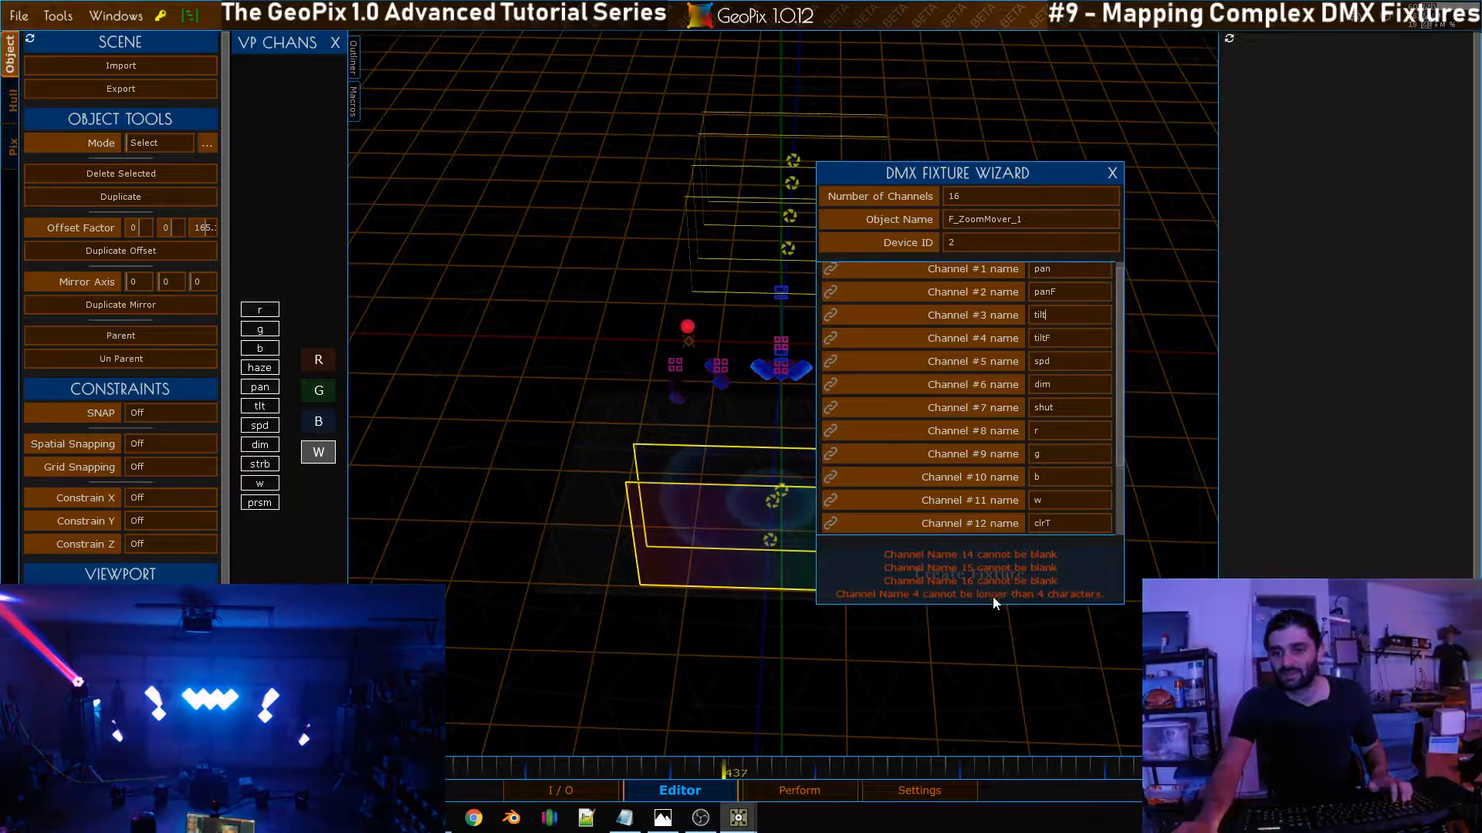
scroll(1119, 345, "up", 1)
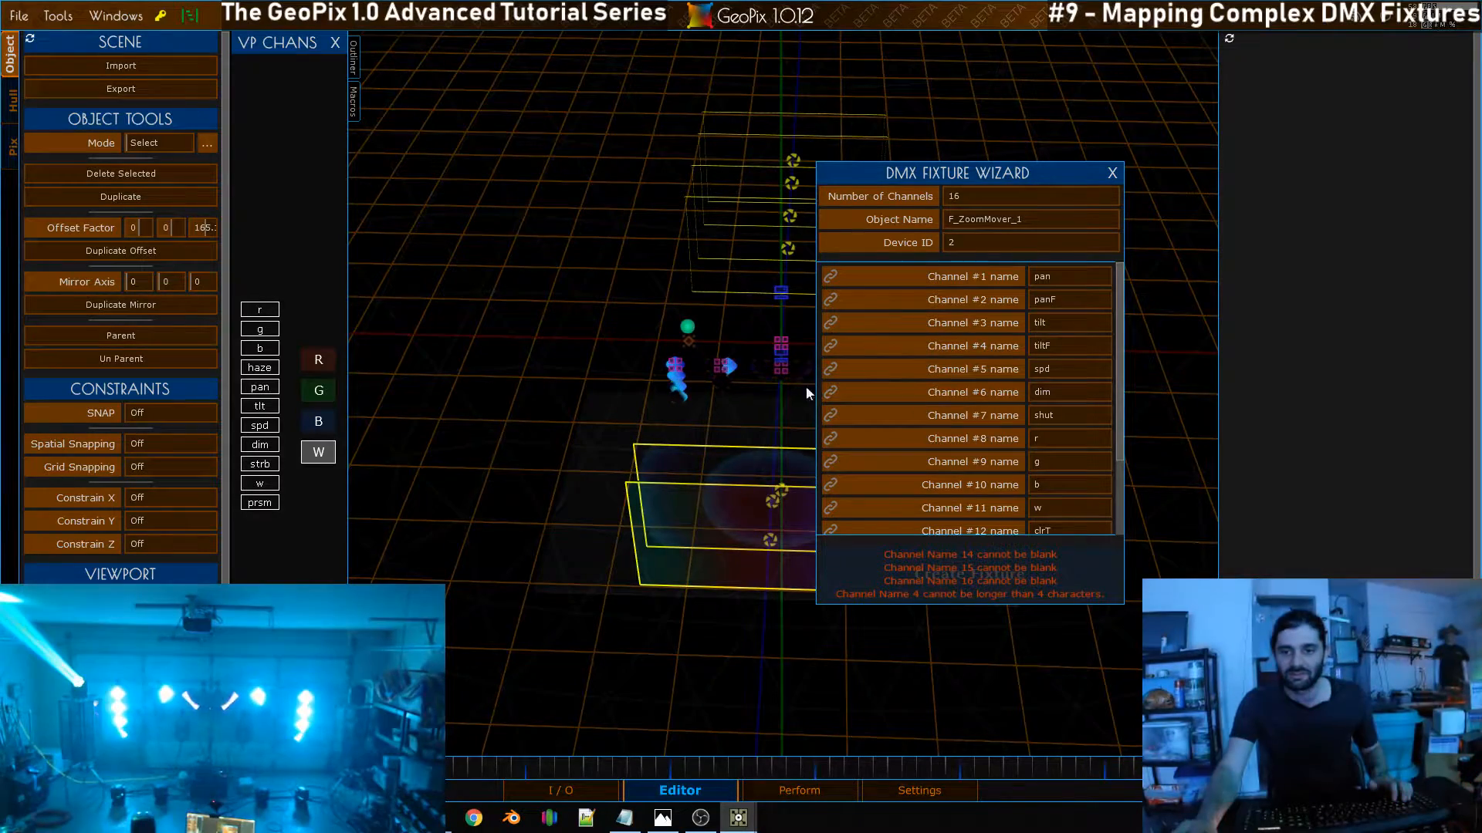
left_click(1058, 321)
type("tlt")
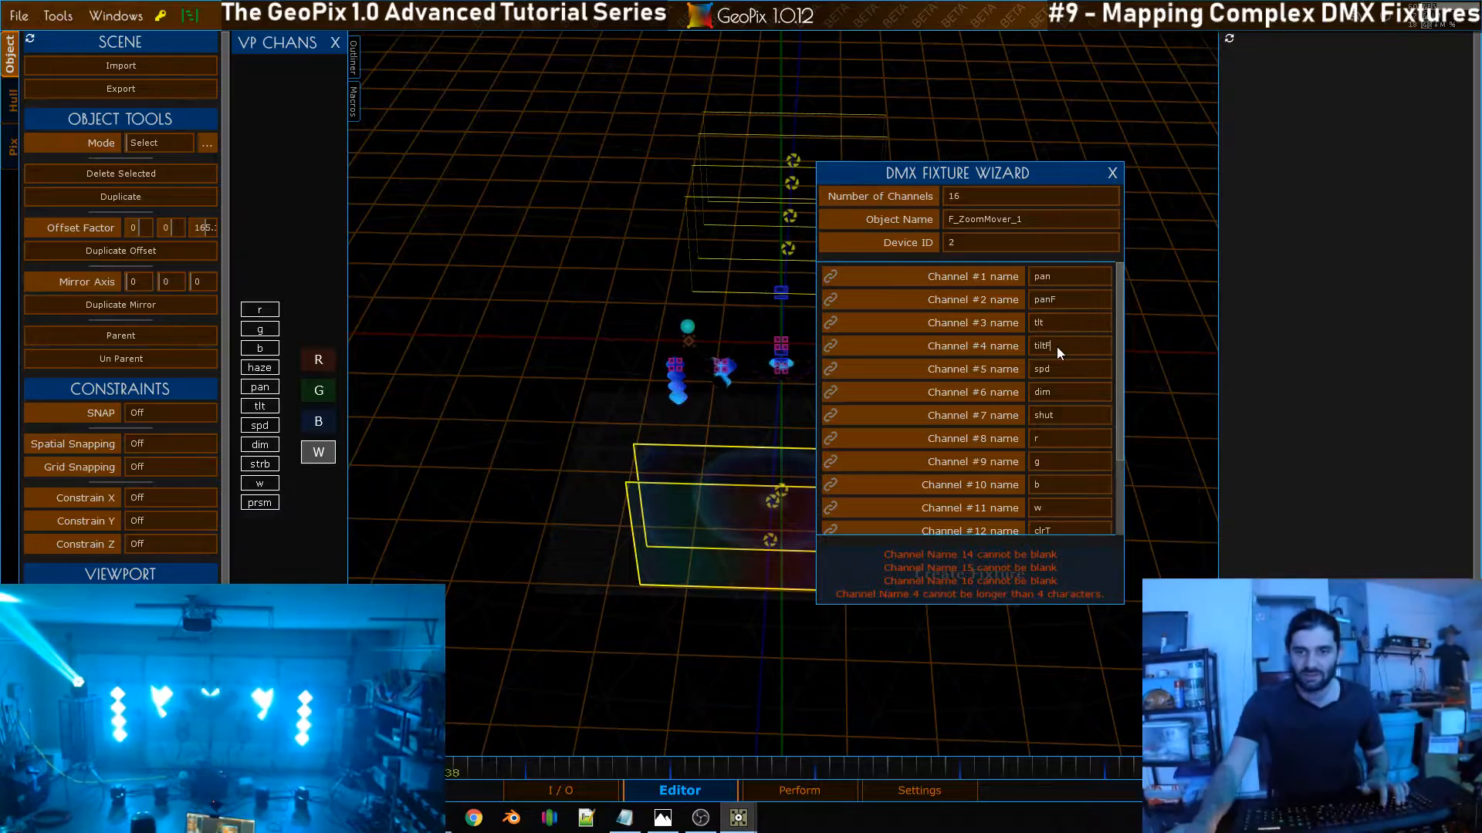
left_click(1057, 346)
type("tltF")
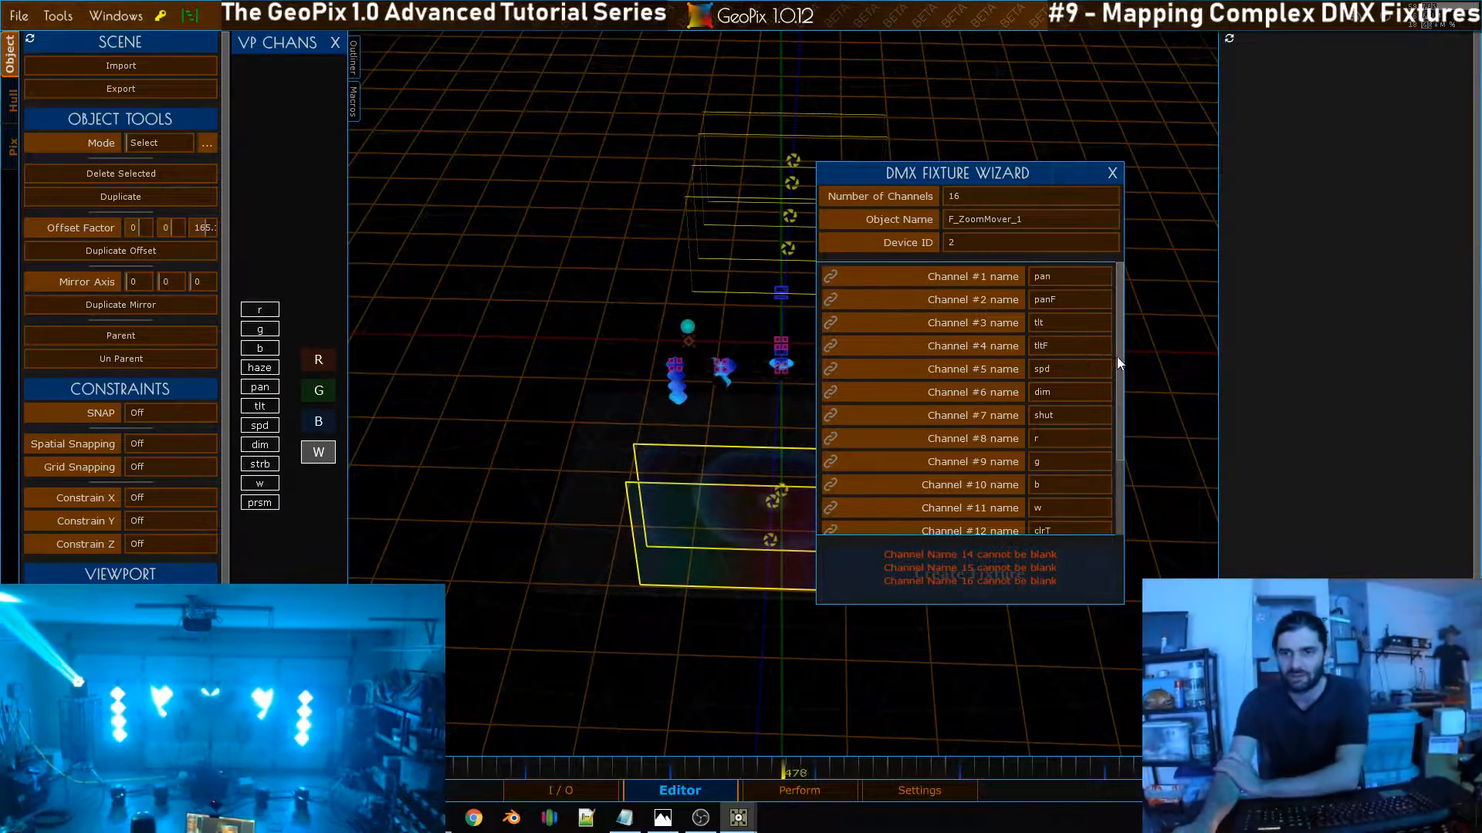
Bring up the Zoom Led Mini.jpg channel chart and move its window clear of the wizard's channel names
left_click_drag(1116, 381, 1120, 453)
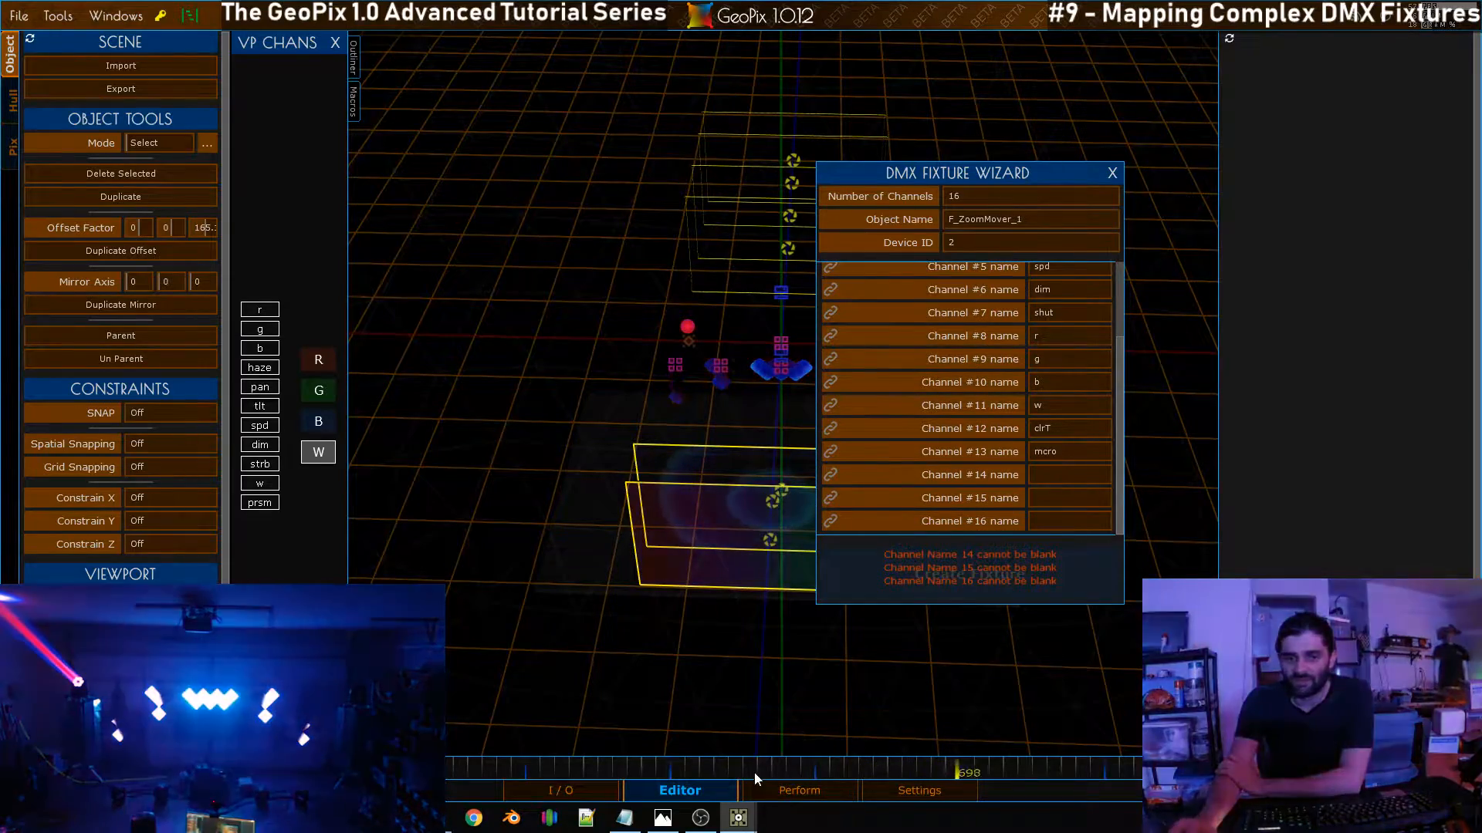
key("alt+Tab")
key("alt+Tab")
key("alt+Tab")
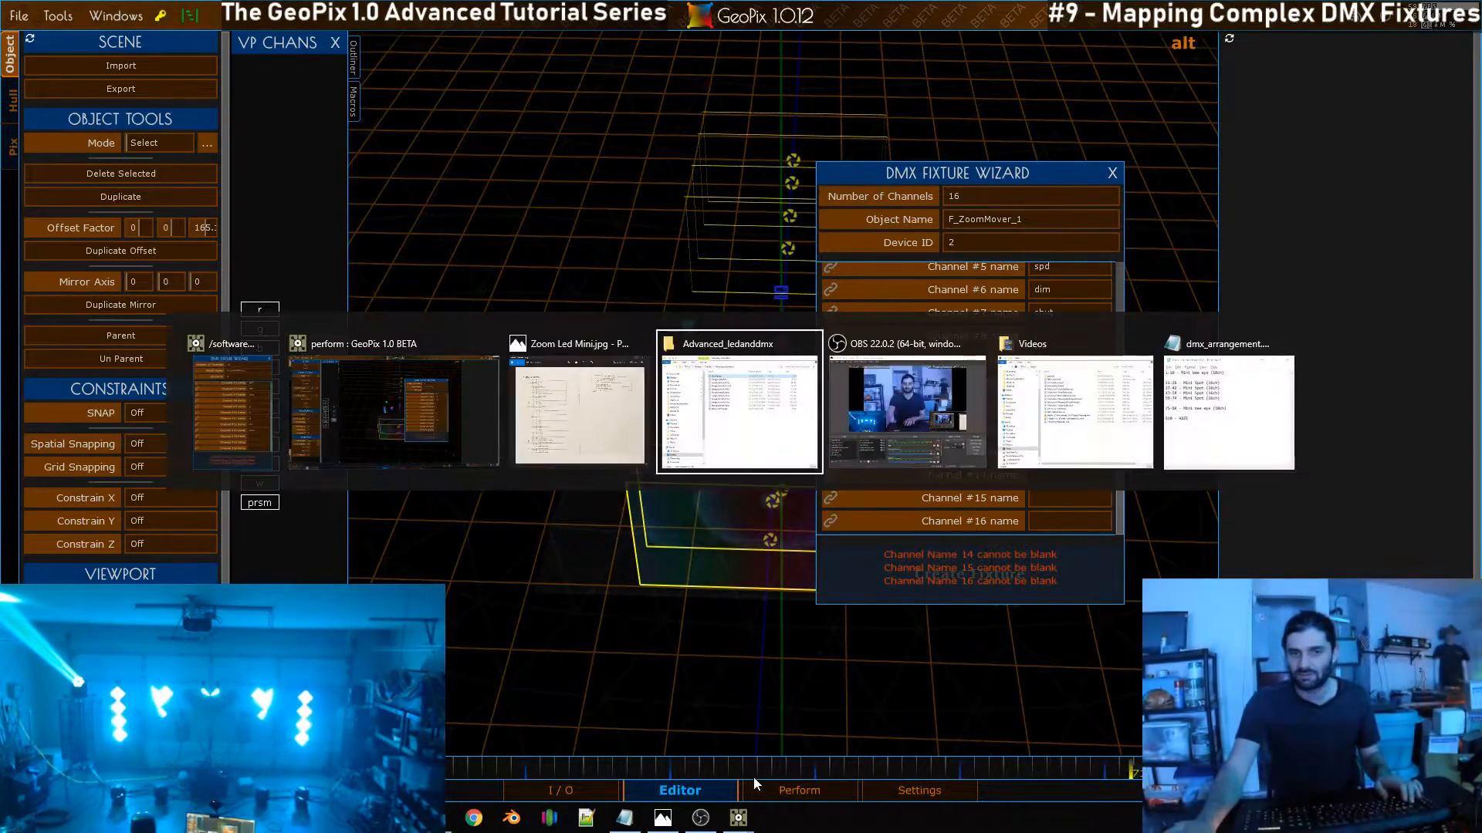
key("alt+Tab")
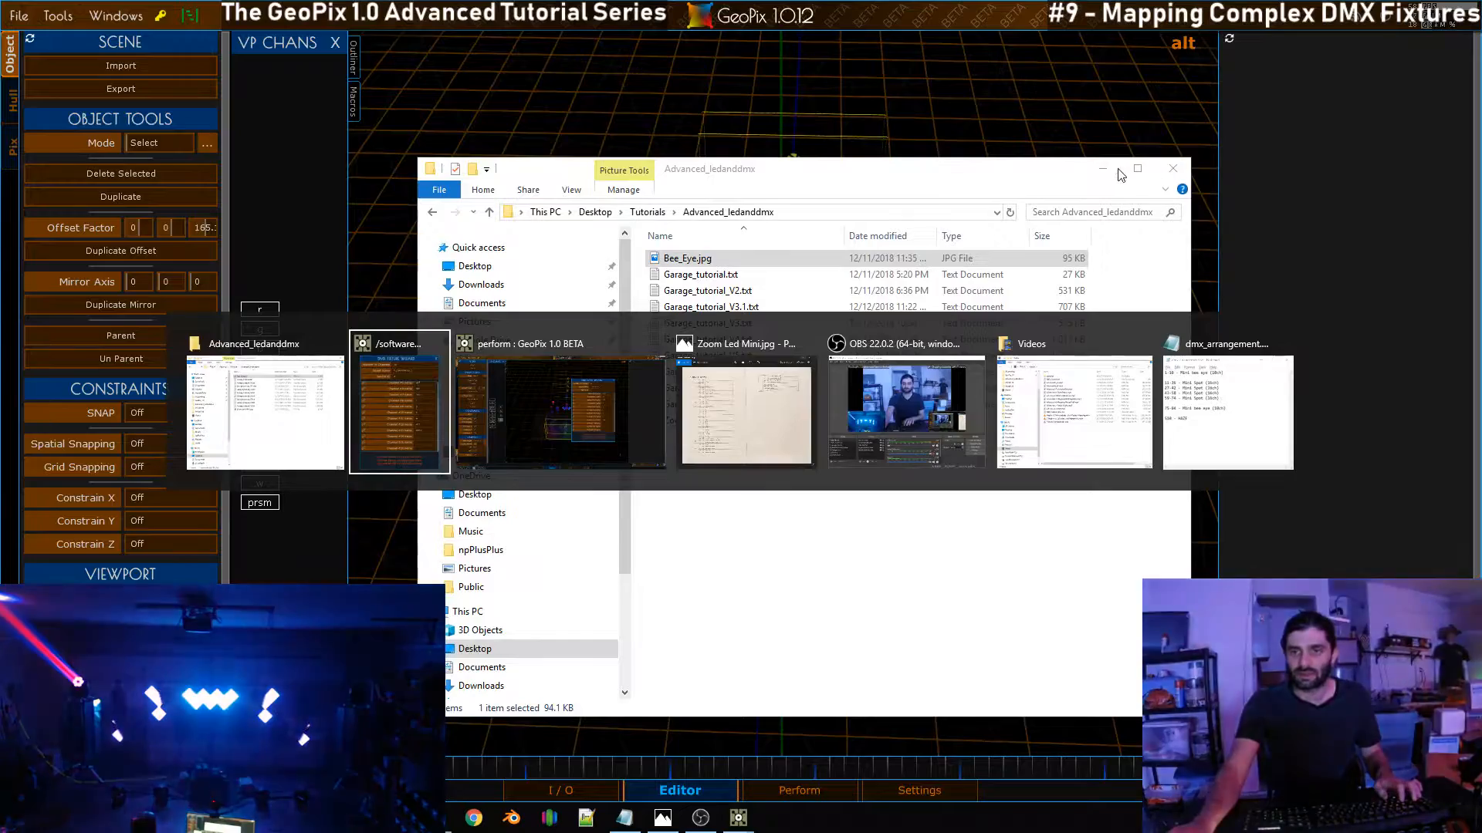
key("alt+Tab")
left_click(757, 438)
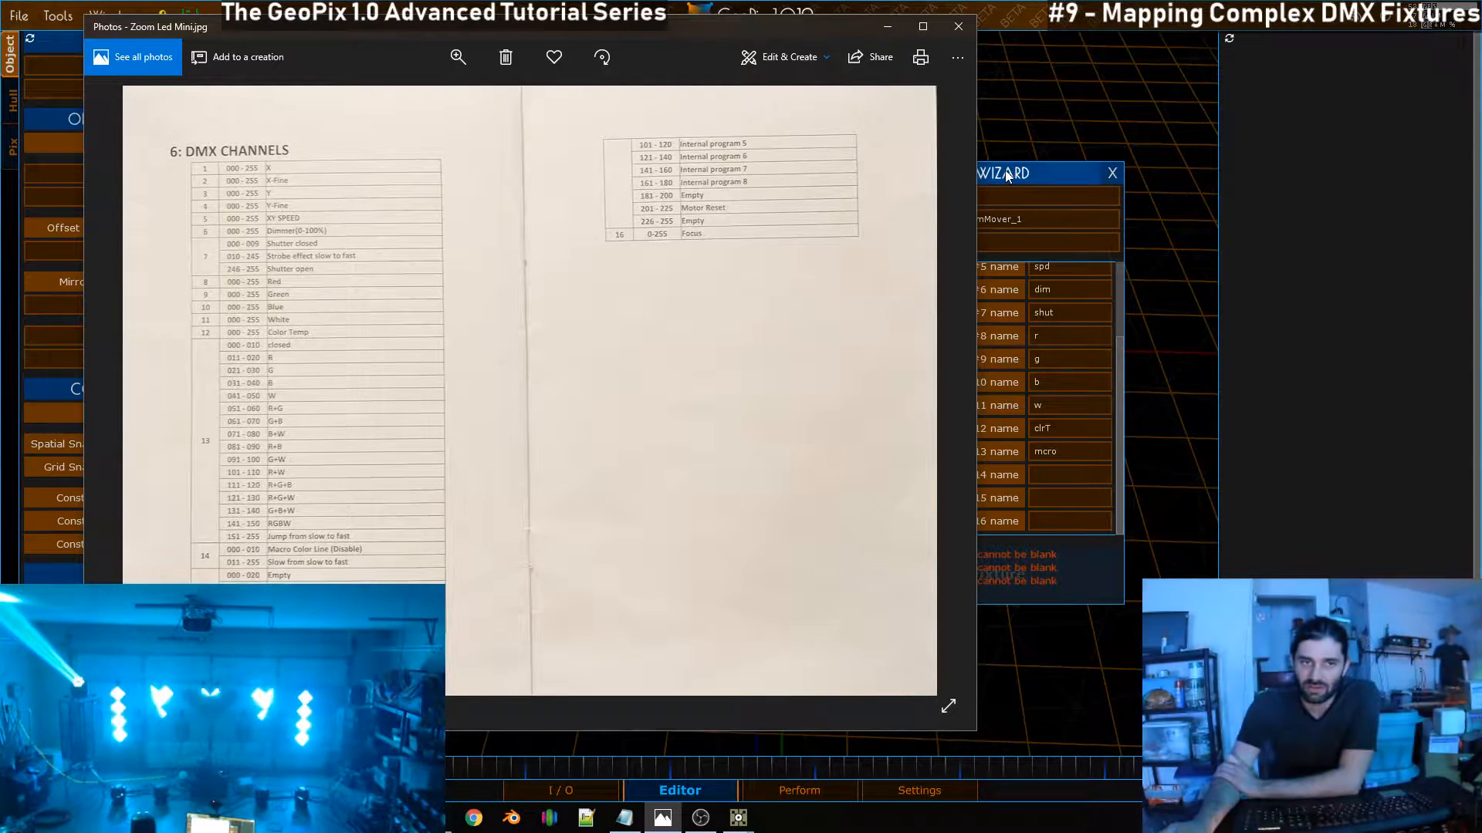
left_click_drag(787, 31, 718, 62)
Compare the wizard's channel list with the chart and rename channel 13 clr
scroll(1020, 430, "up", 3)
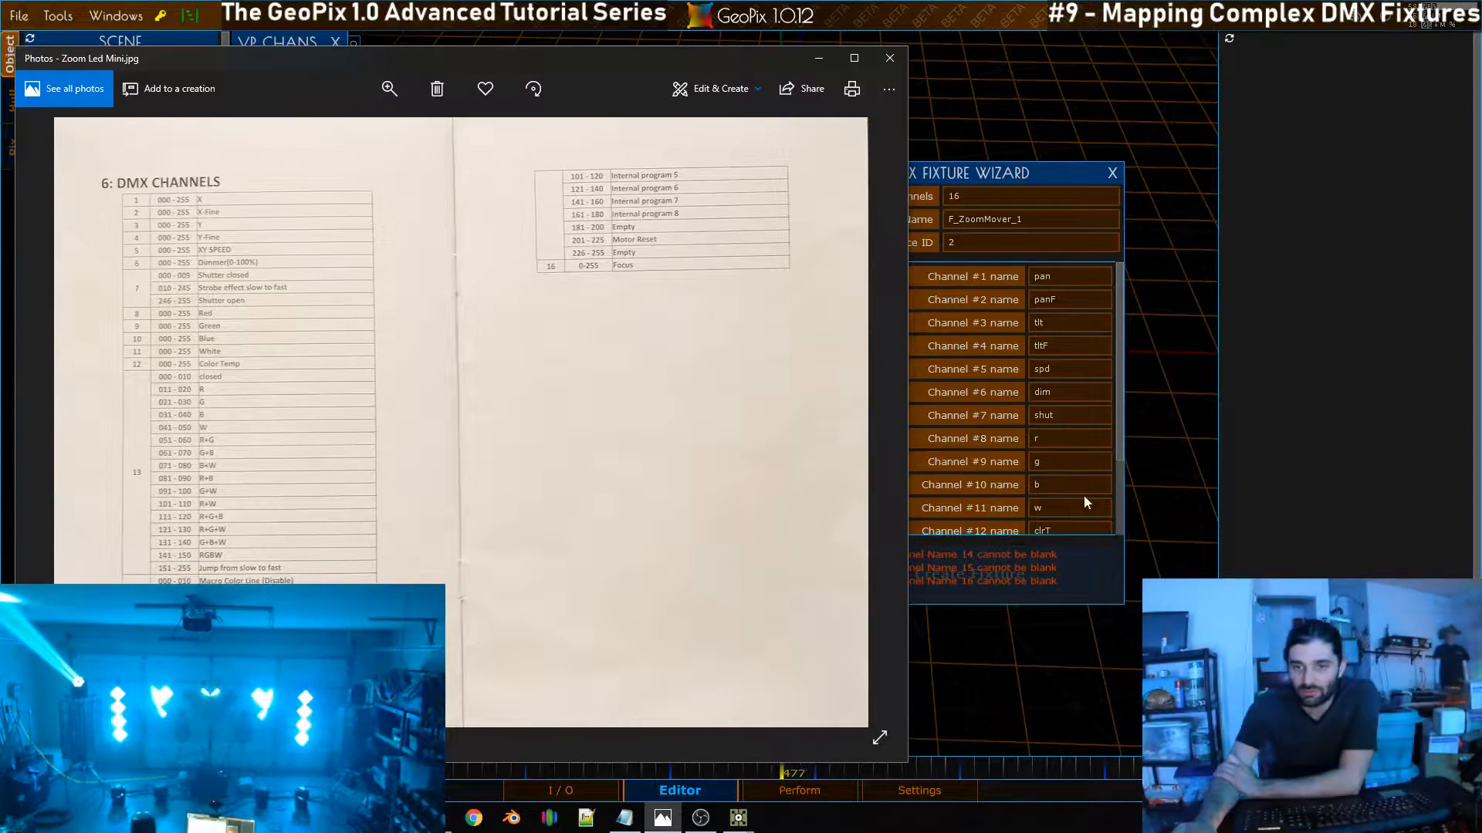
scroll(1072, 494, "down", 3)
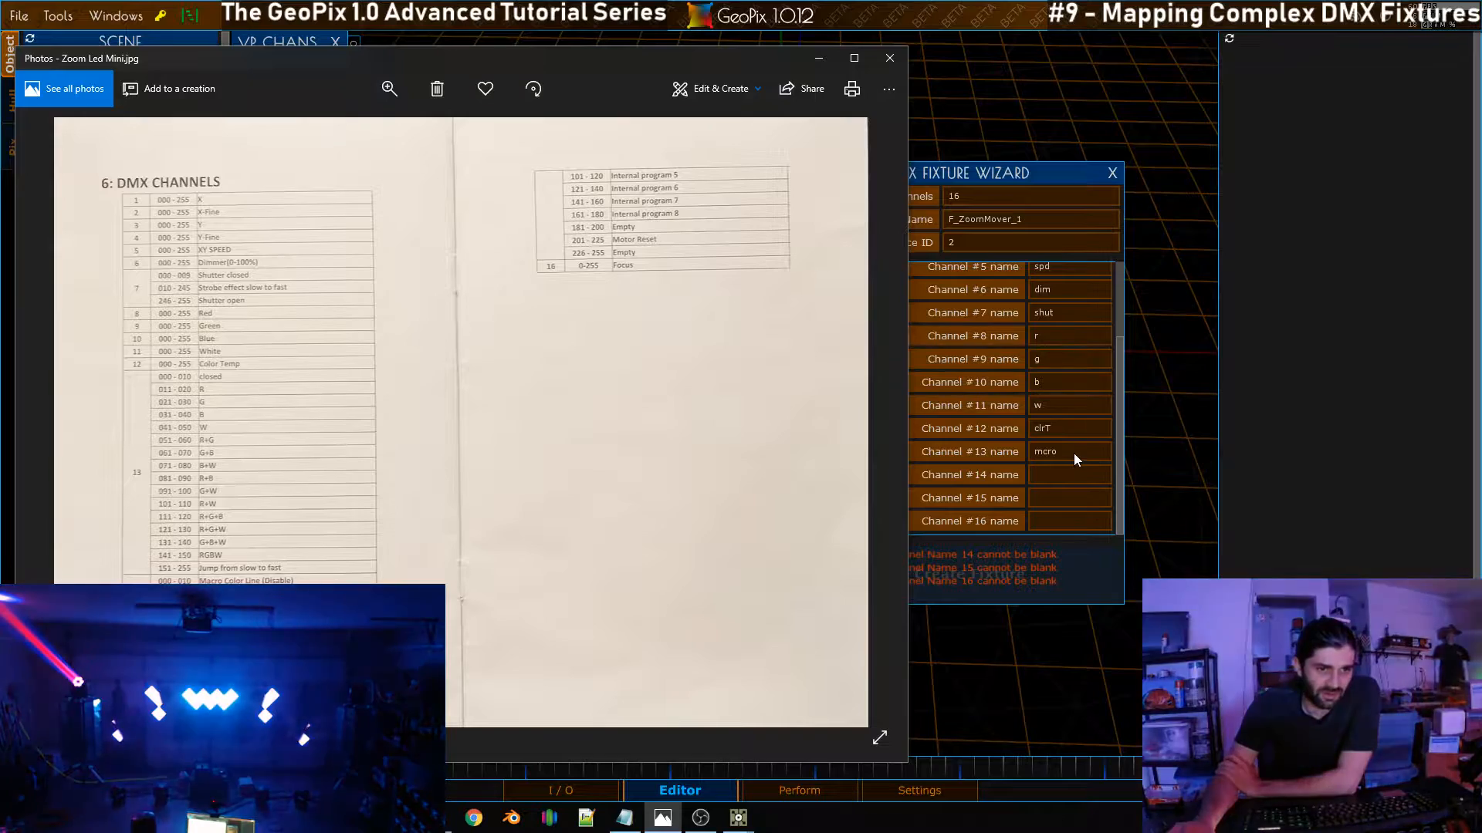
left_click(1067, 451)
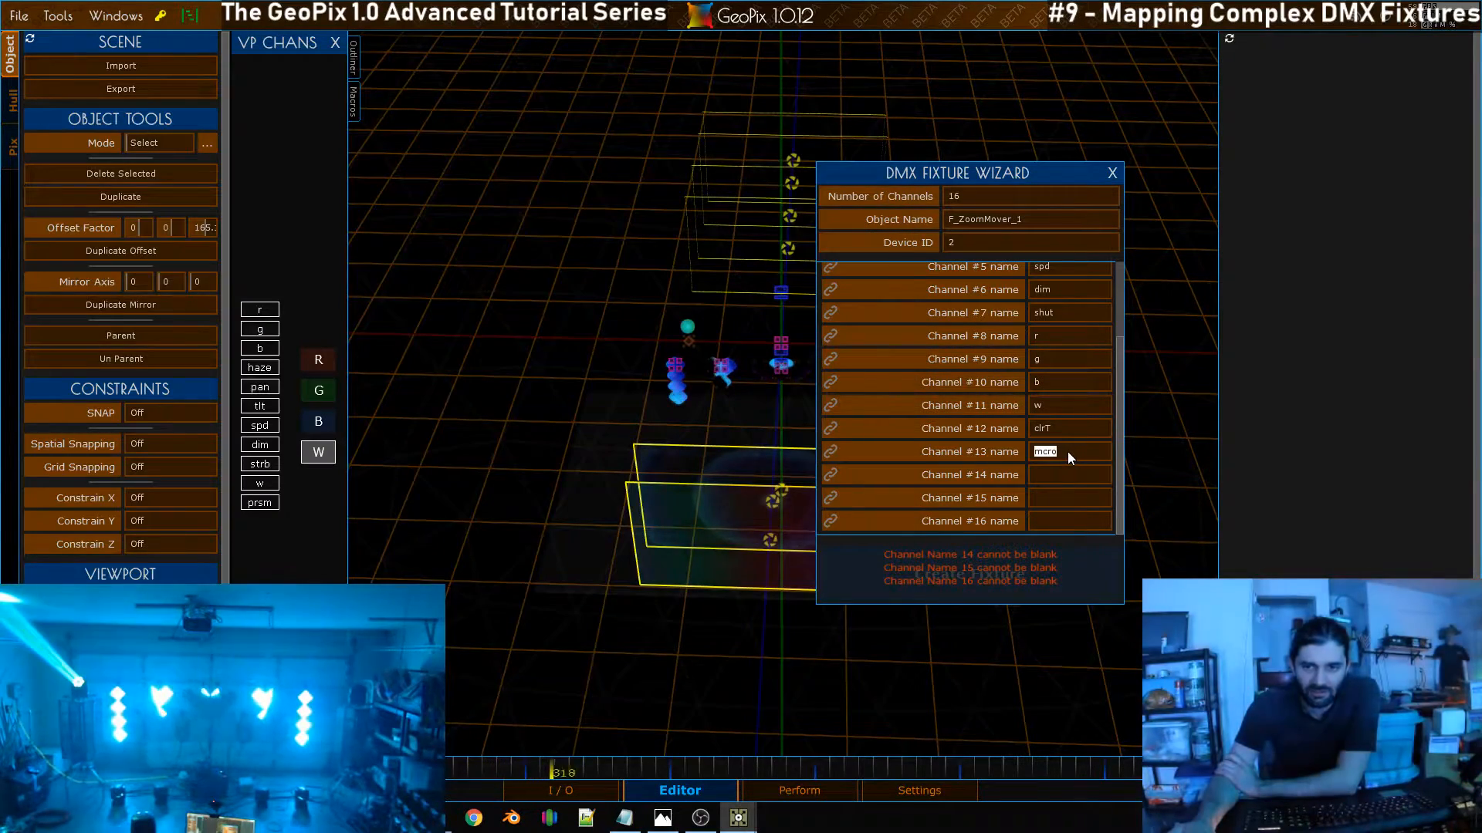
type("clr")
key("Return")
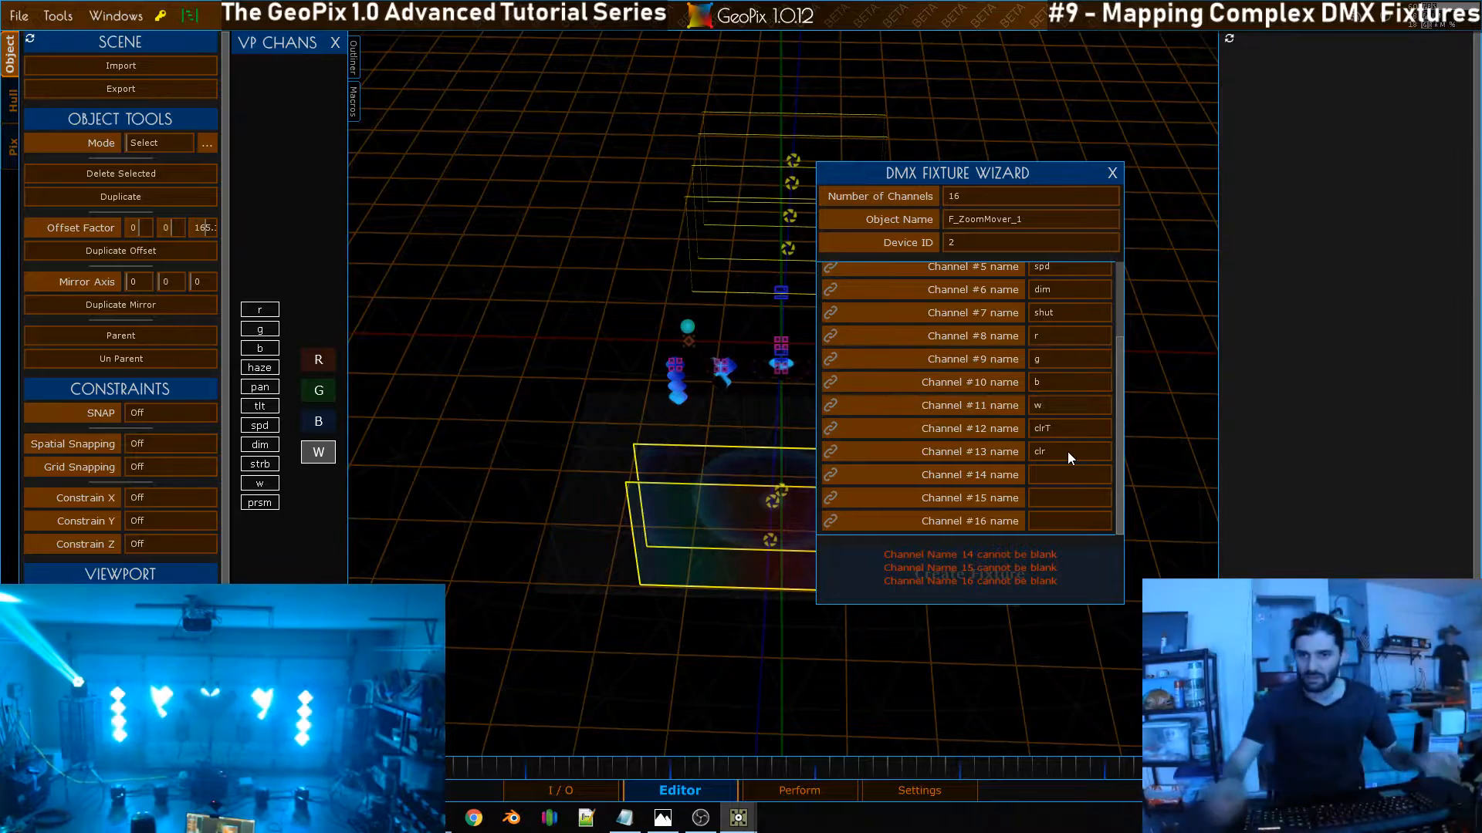
Check the chart for the macro and program channels and name channel 14 mcro and channel 15 prgm
left_click(663, 818)
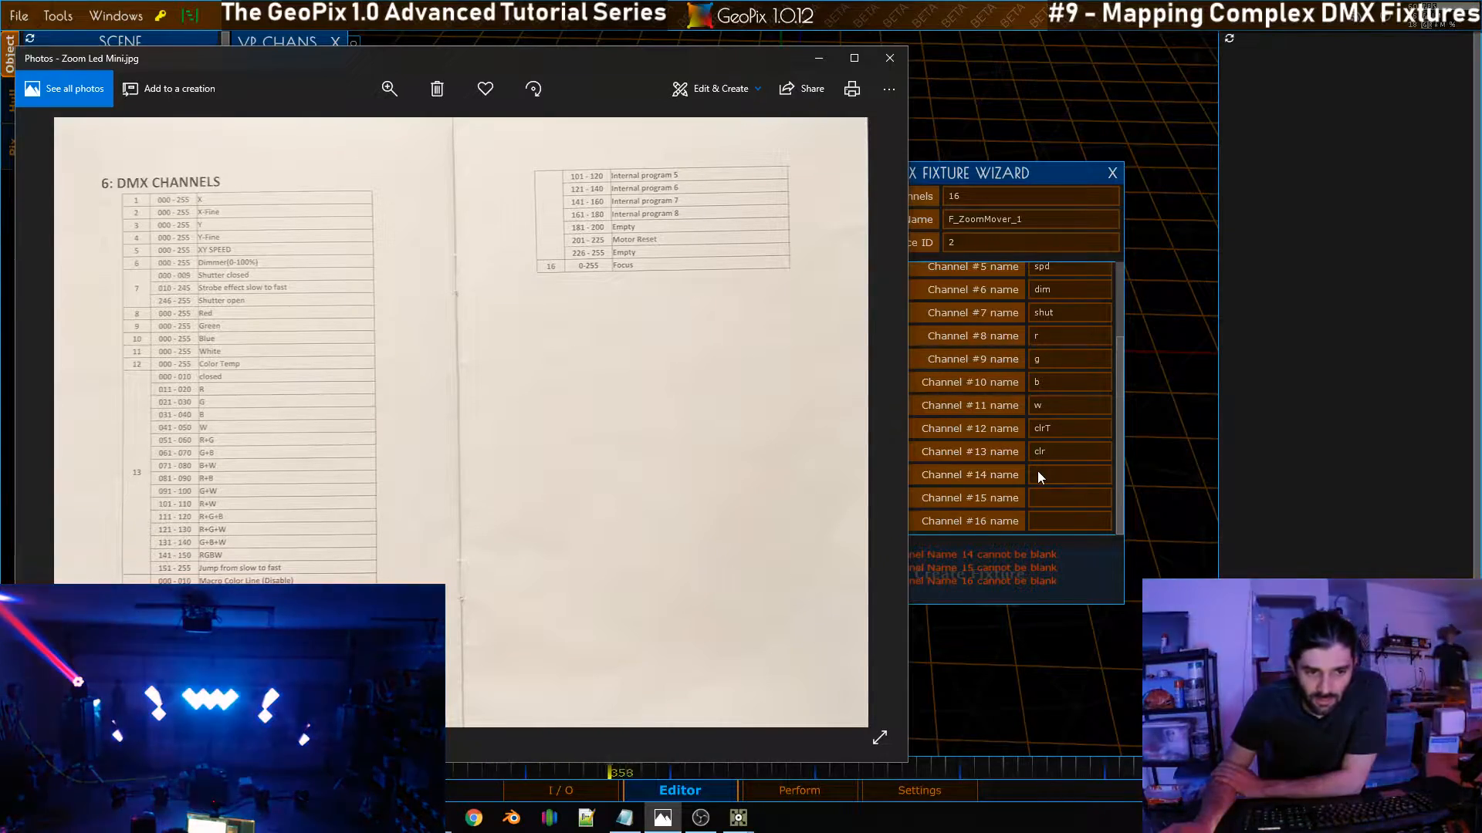
left_click(1038, 473)
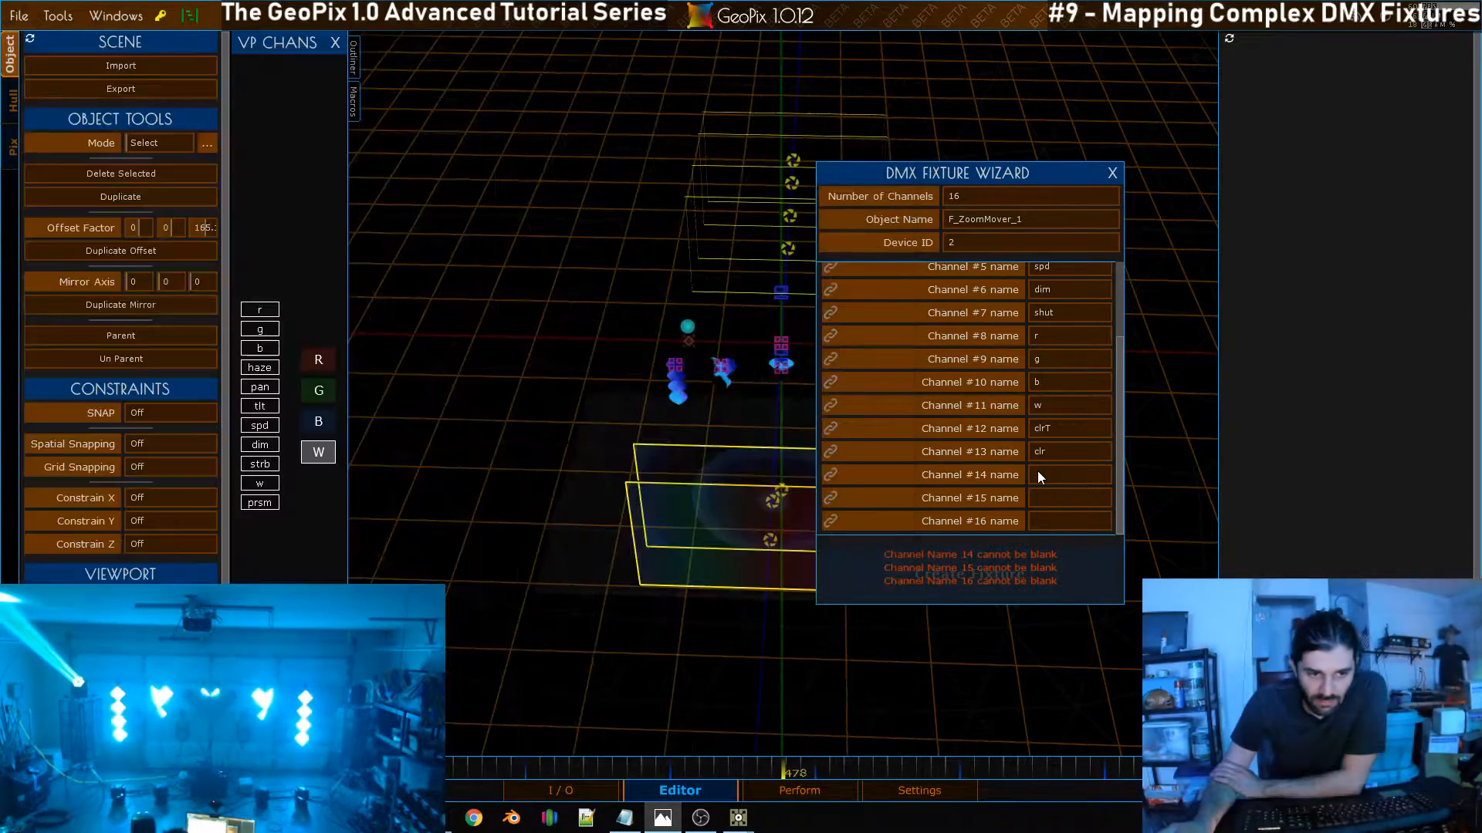
type("mcro")
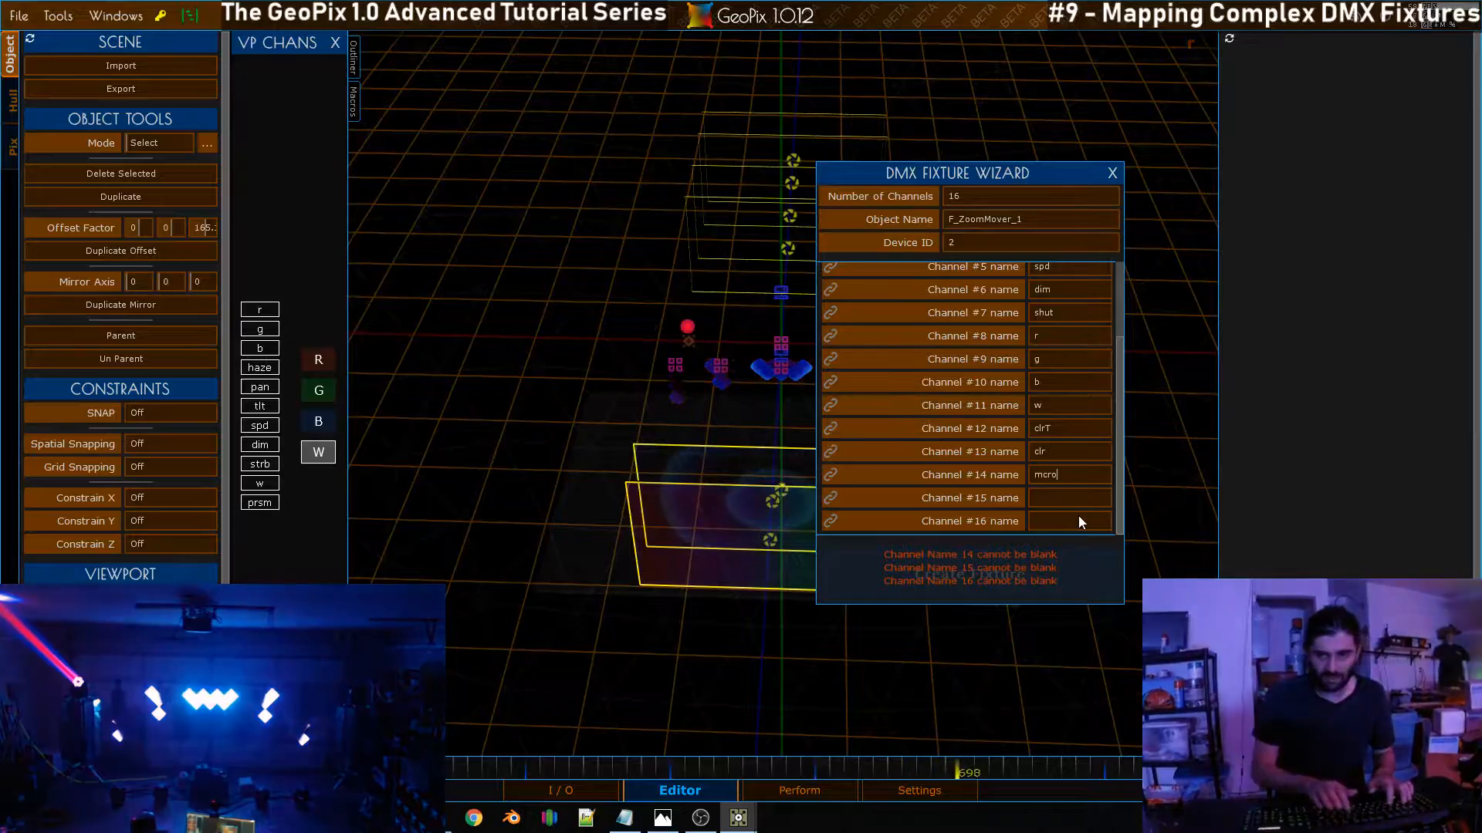
left_click(1073, 494)
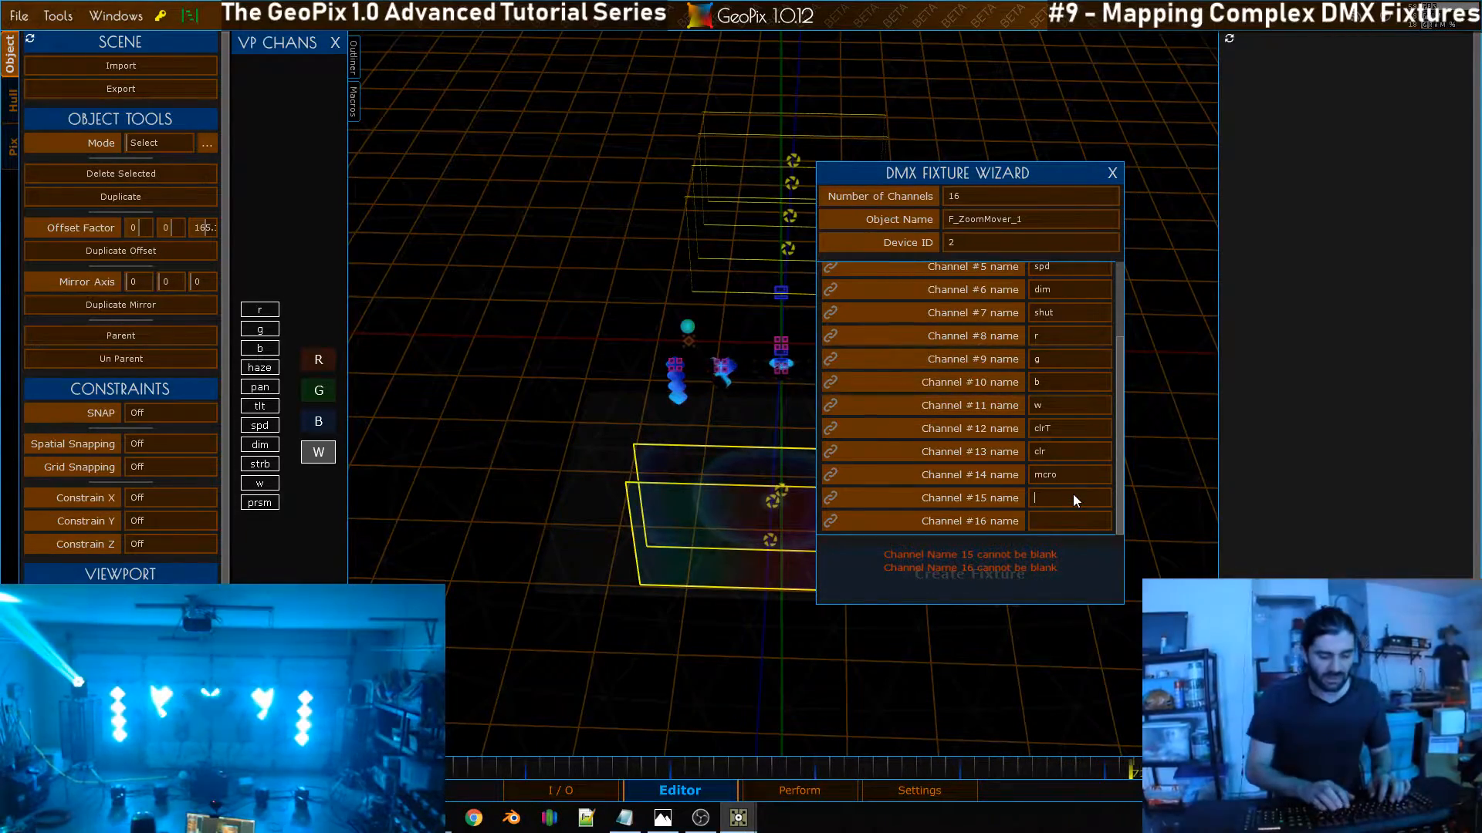
type("prgm")
key("Return")
Check the last channel in the chart, return to the DMX Fixture Wizard, and name channel 16 focs
key("alt+Tab")
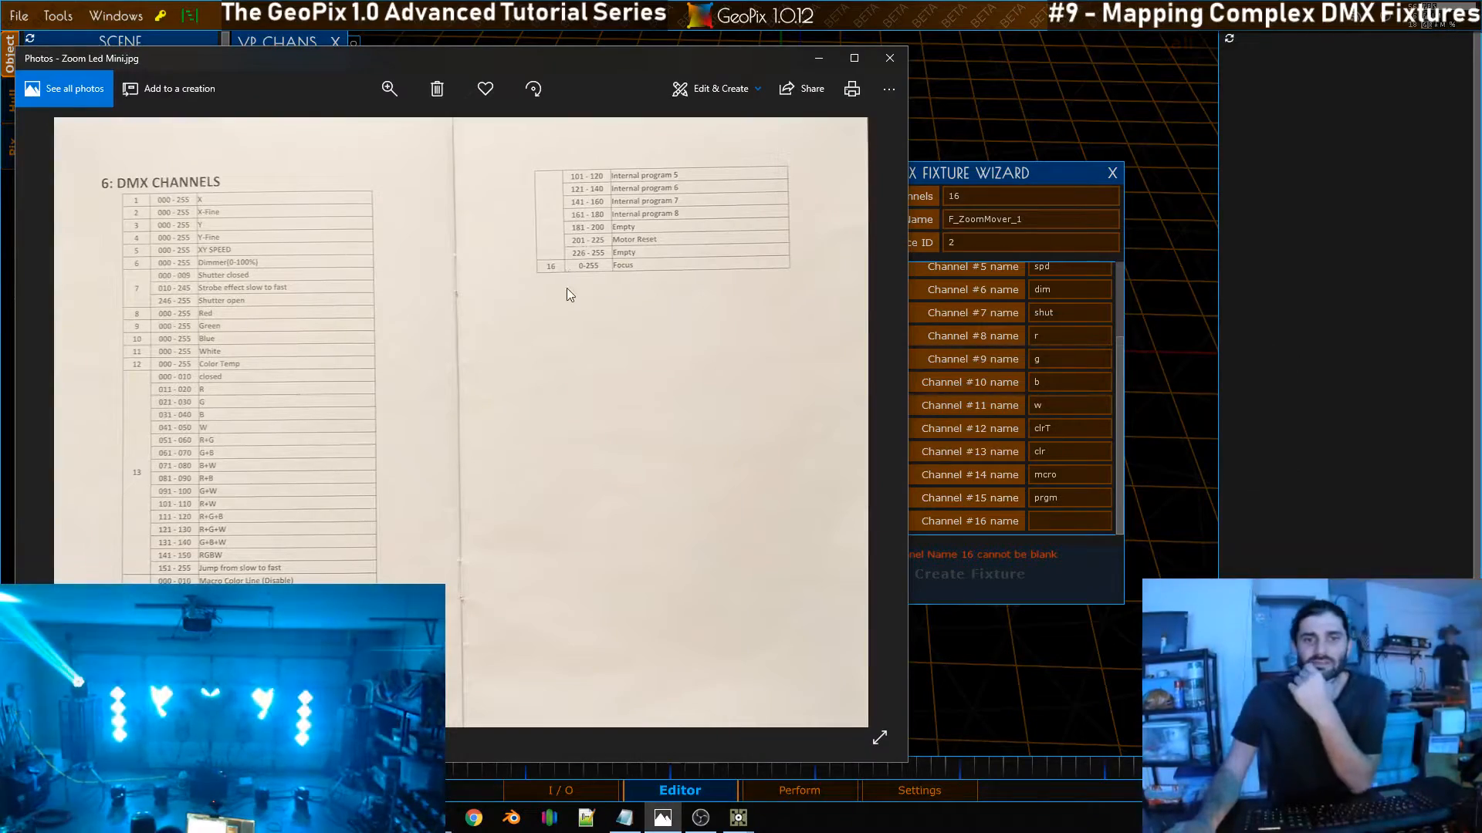
left_click_drag(1004, 174, 1027, 169)
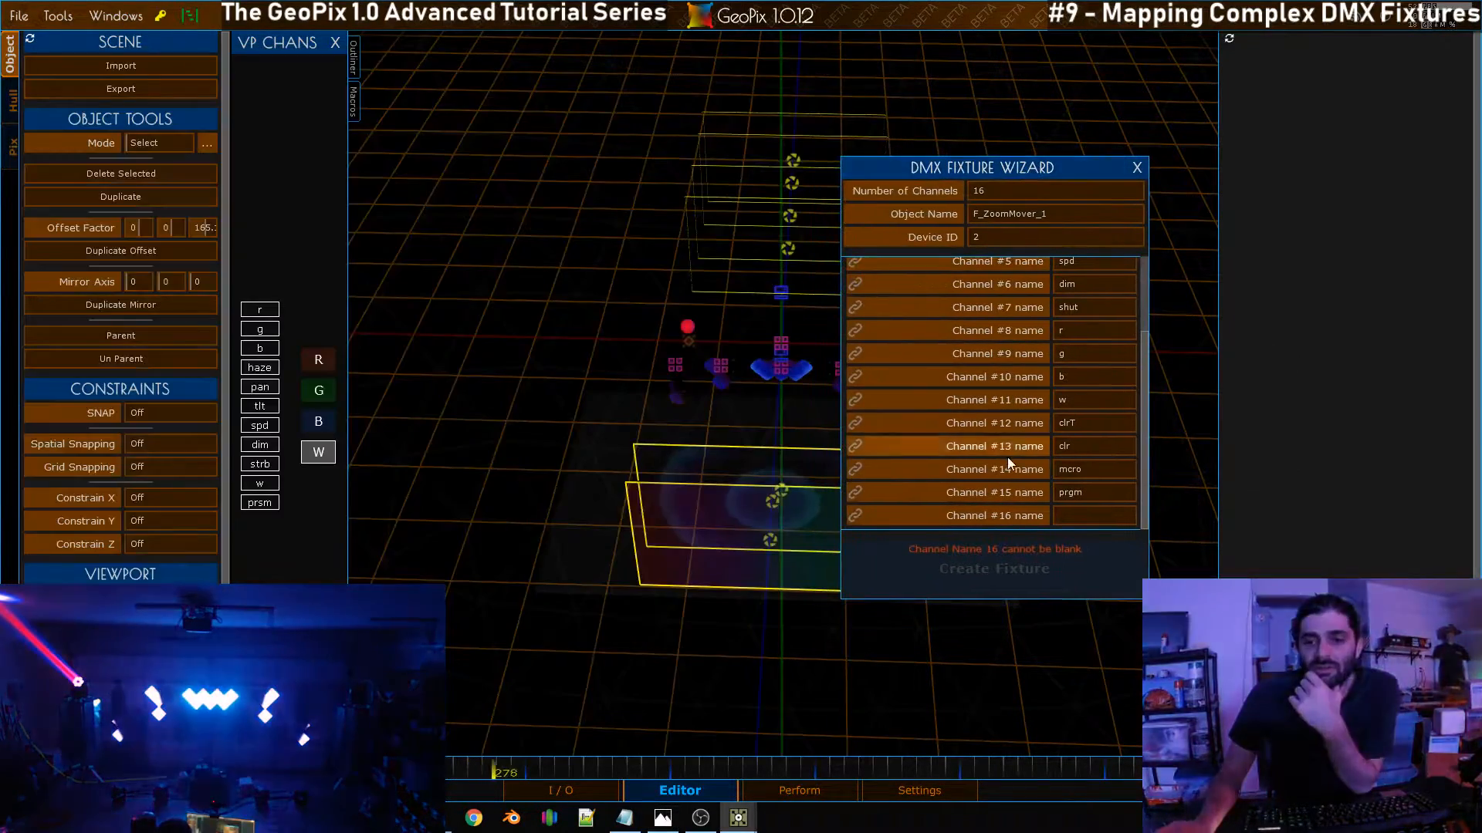
left_click(1085, 513)
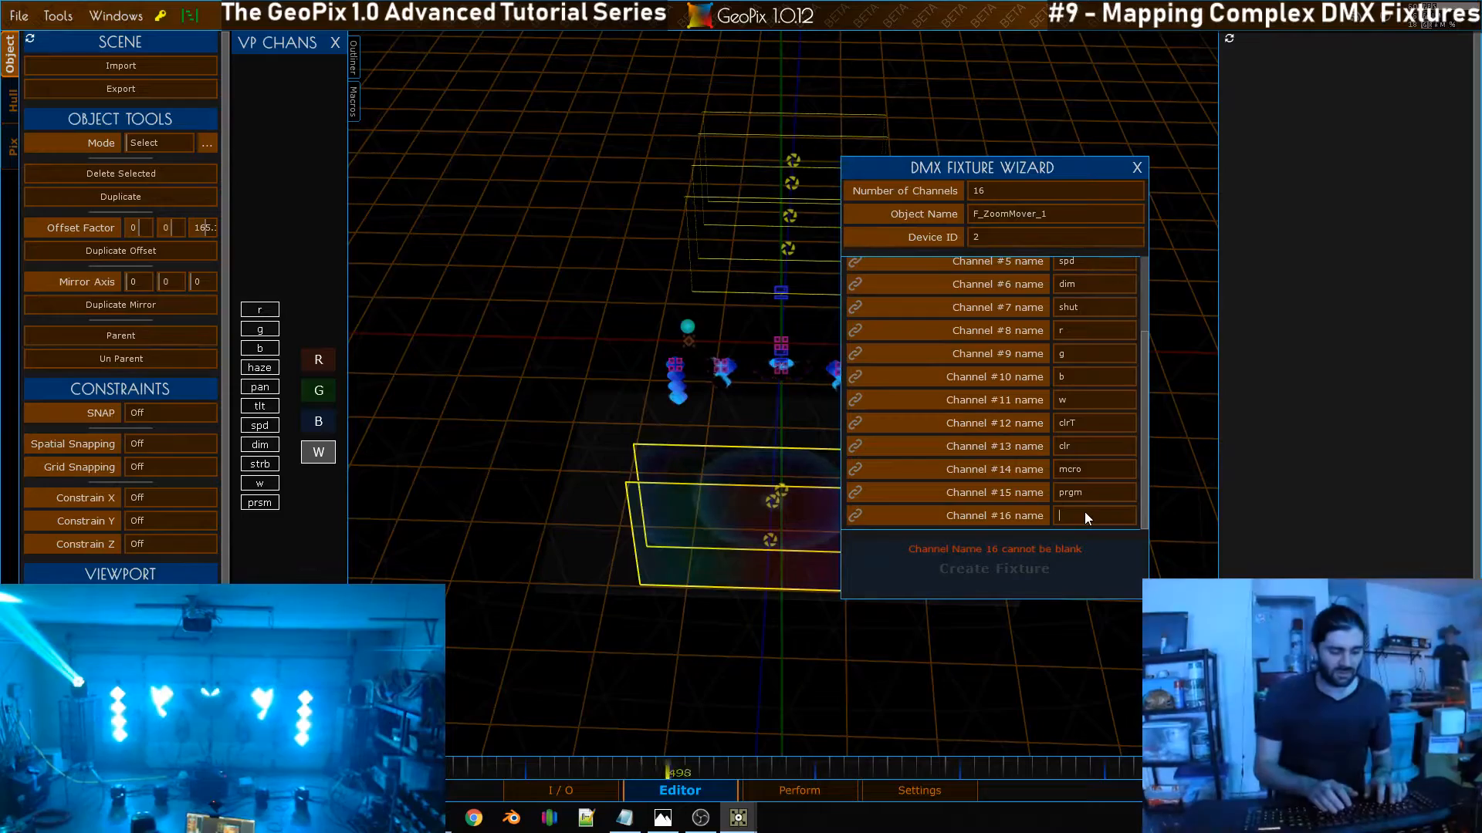
type("focs")
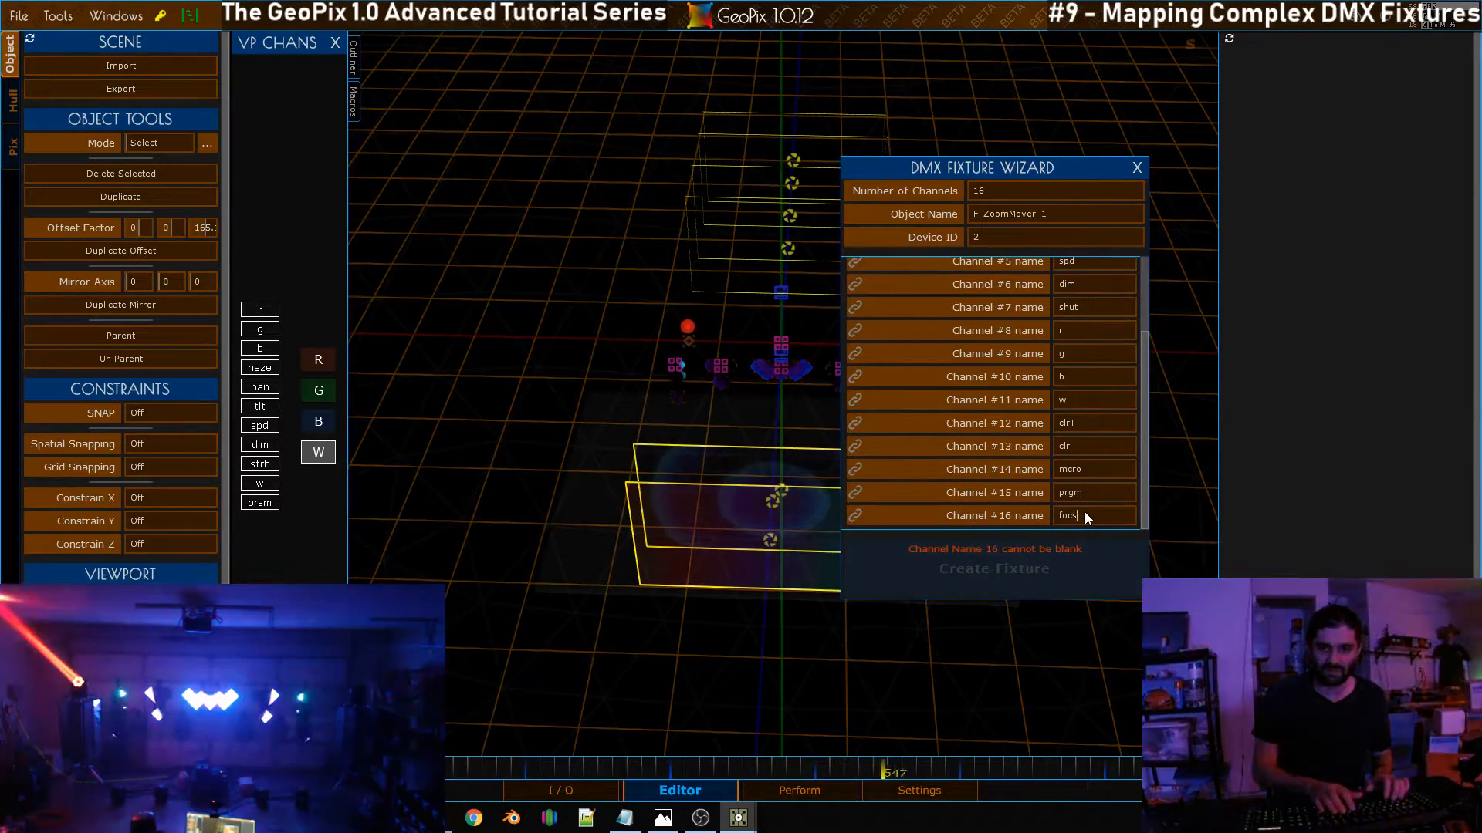
key("Return")
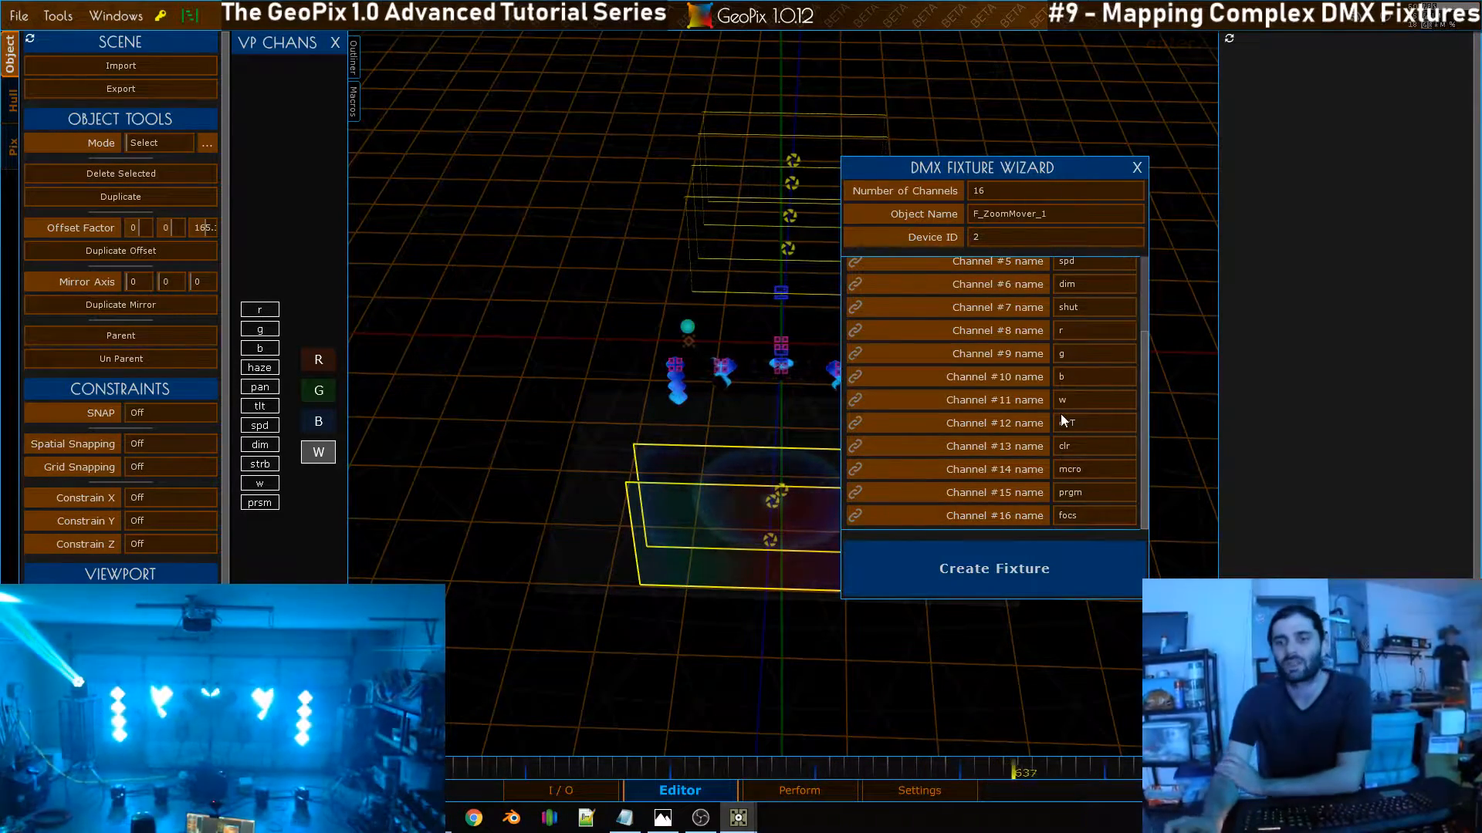
Review all 16 channel names in the DMX Fixture Wizard and shift the wizard window slightly
scroll(1145, 336, "up", 1)
scroll(1145, 337, "up", 3)
mouse_move(1144, 299)
left_mouse_down()
mouse_move(1143, 398)
mouse_move(1142, 321)
left_mouse_up()
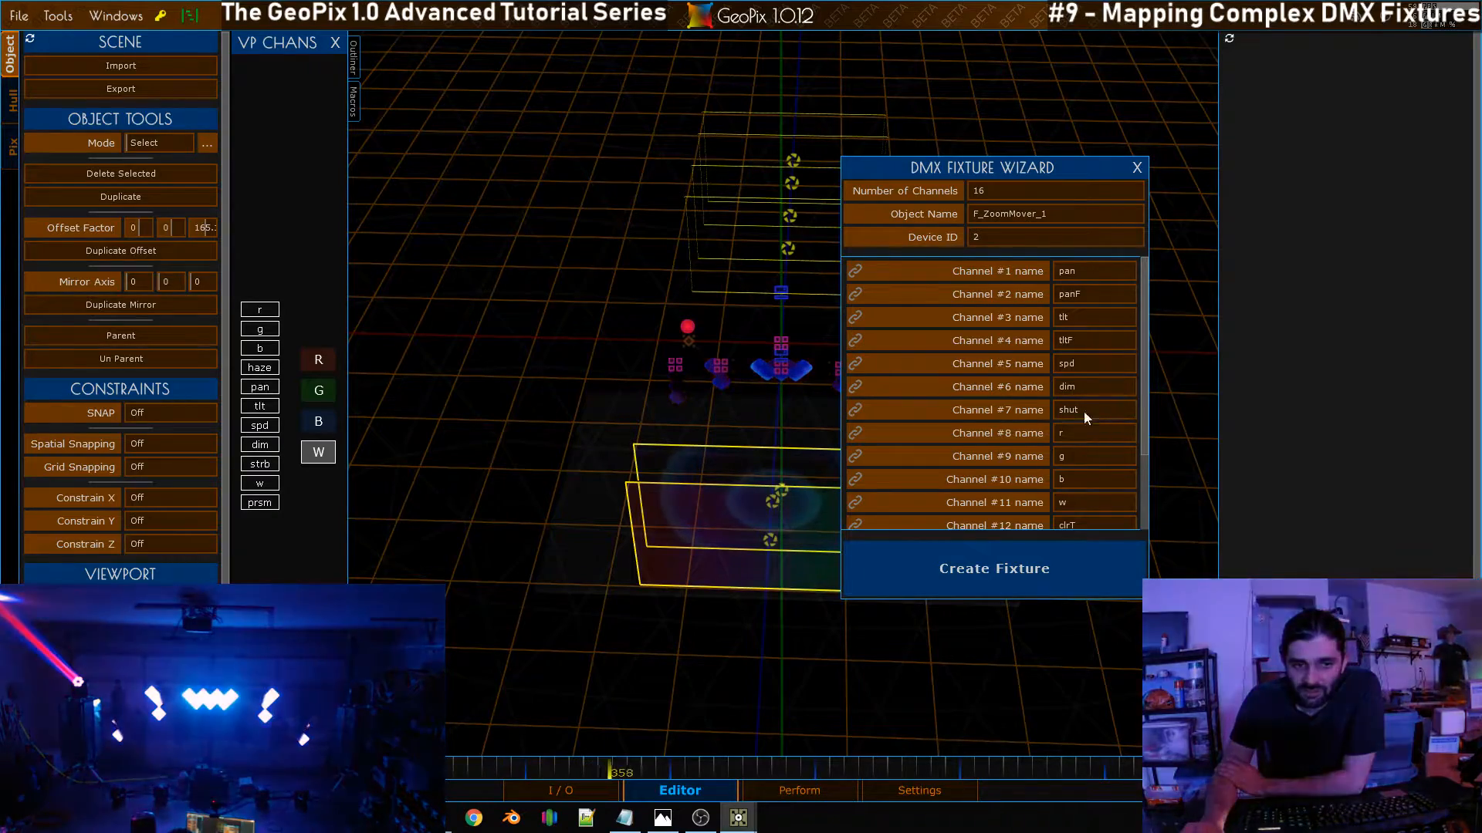
left_click_drag(1146, 391, 1148, 466)
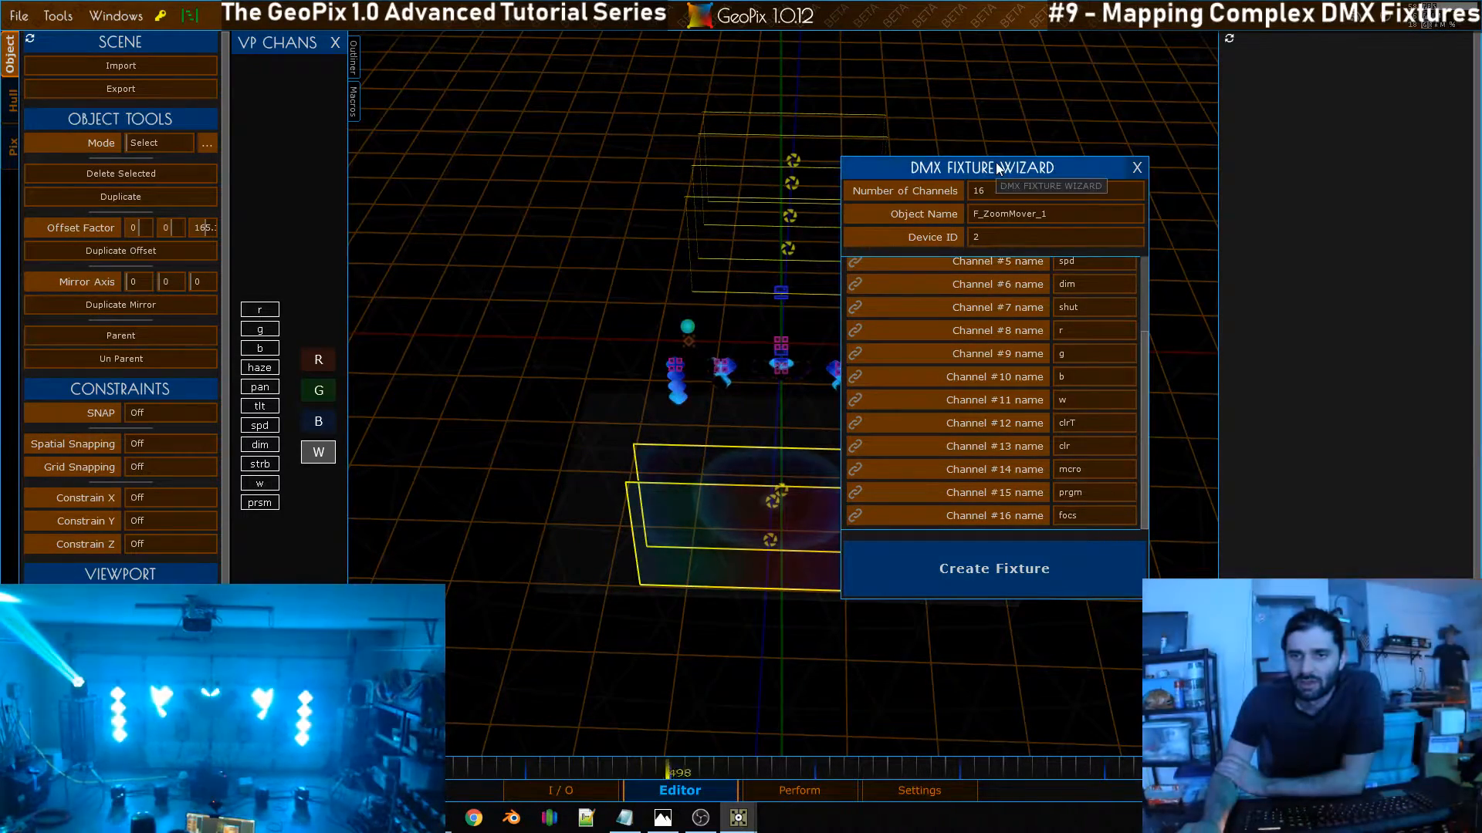
left_click_drag(994, 168, 1024, 180)
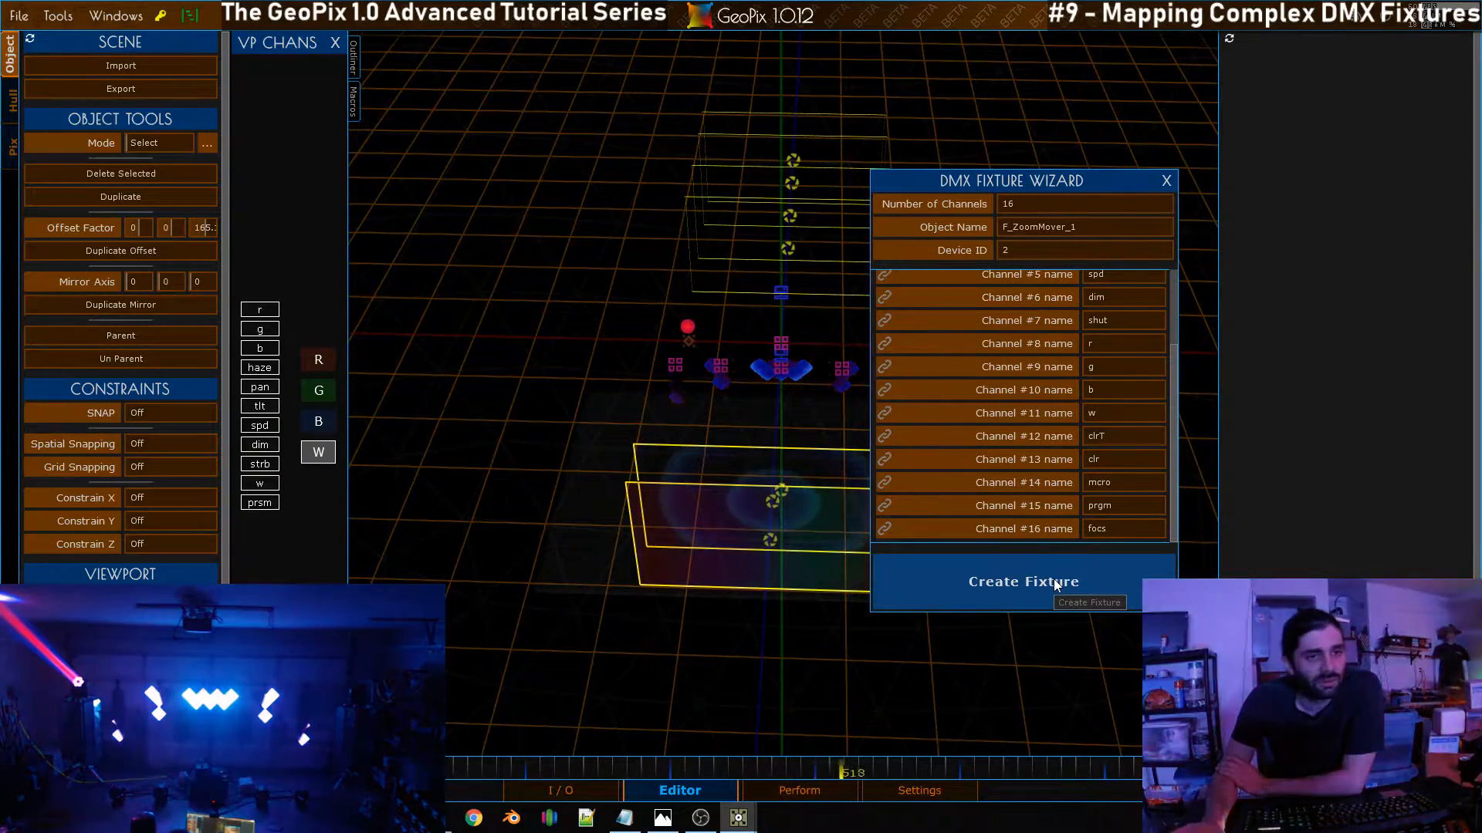
Create the 16-channel fixture from the DMX Fixture Wizard and replace the viewport channel list with the Outliner
left_click(1053, 579)
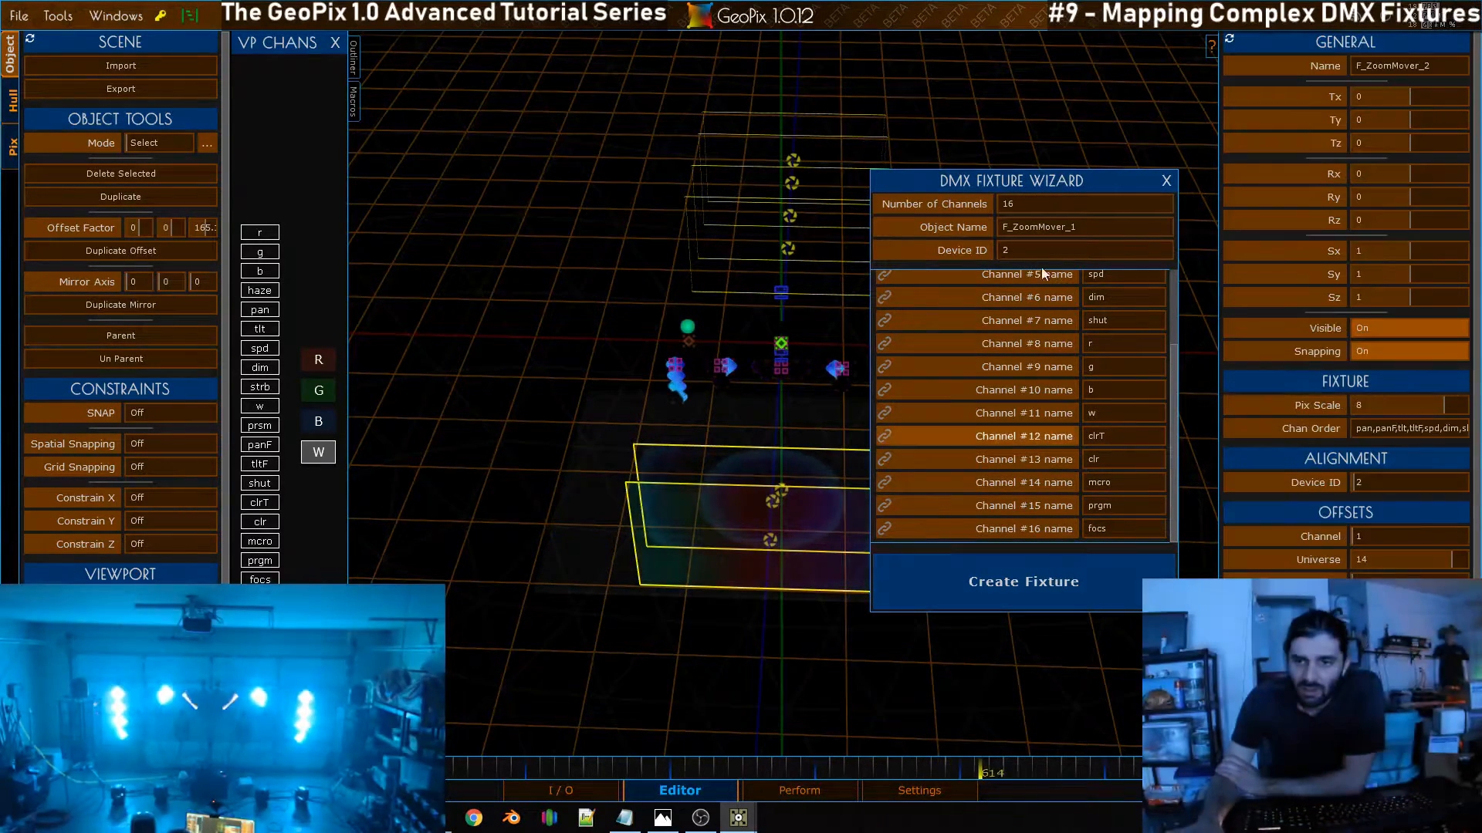
left_click(1166, 180)
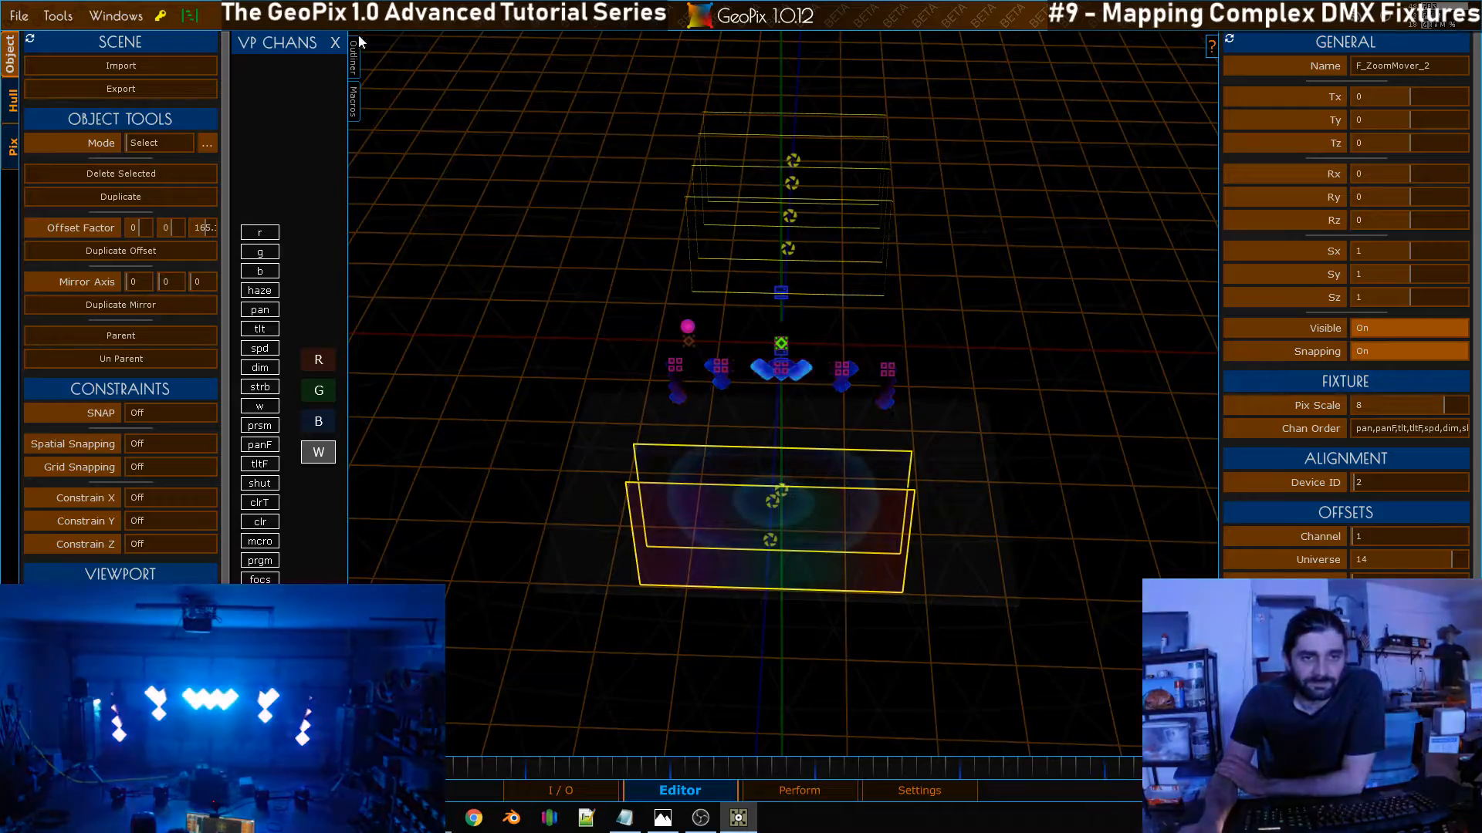
left_click(335, 42)
left_click(238, 56)
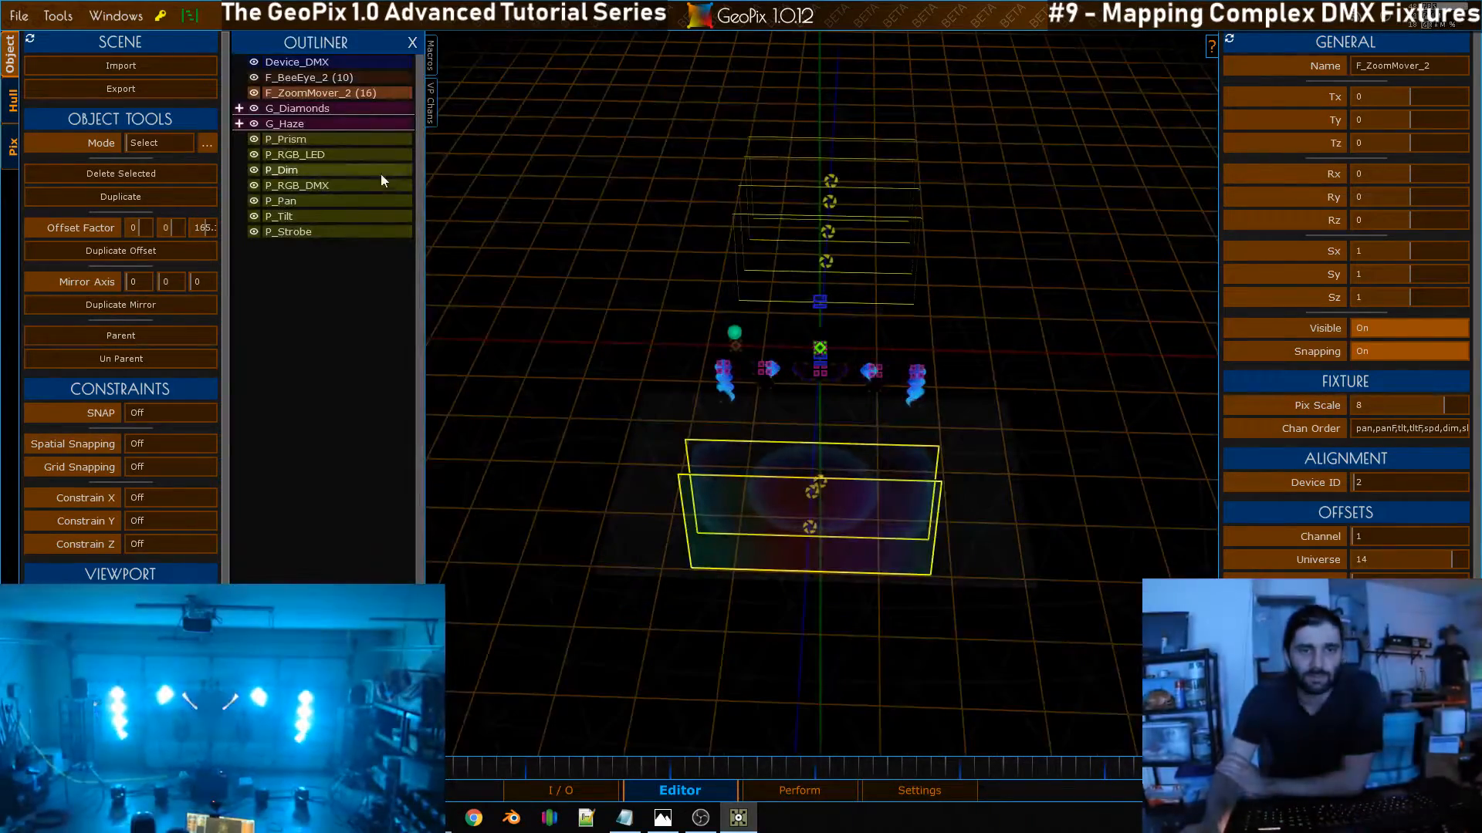
Move the new F_ZoomMover_2 fixture freely along the X axis to about -98.8
left_click_drag(841, 341, 891, 297, "alt")
right_click_drag(898, 287, 913, 331, "alt")
left_click_drag(879, 344, 910, 279, "alt")
right_click_drag(910, 280, 923, 319, "alt")
left_click_drag(923, 319, 892, 392, "alt")
right_click_drag(857, 423, 864, 399, "alt")
left_click_drag(864, 400, 887, 489, "alt")
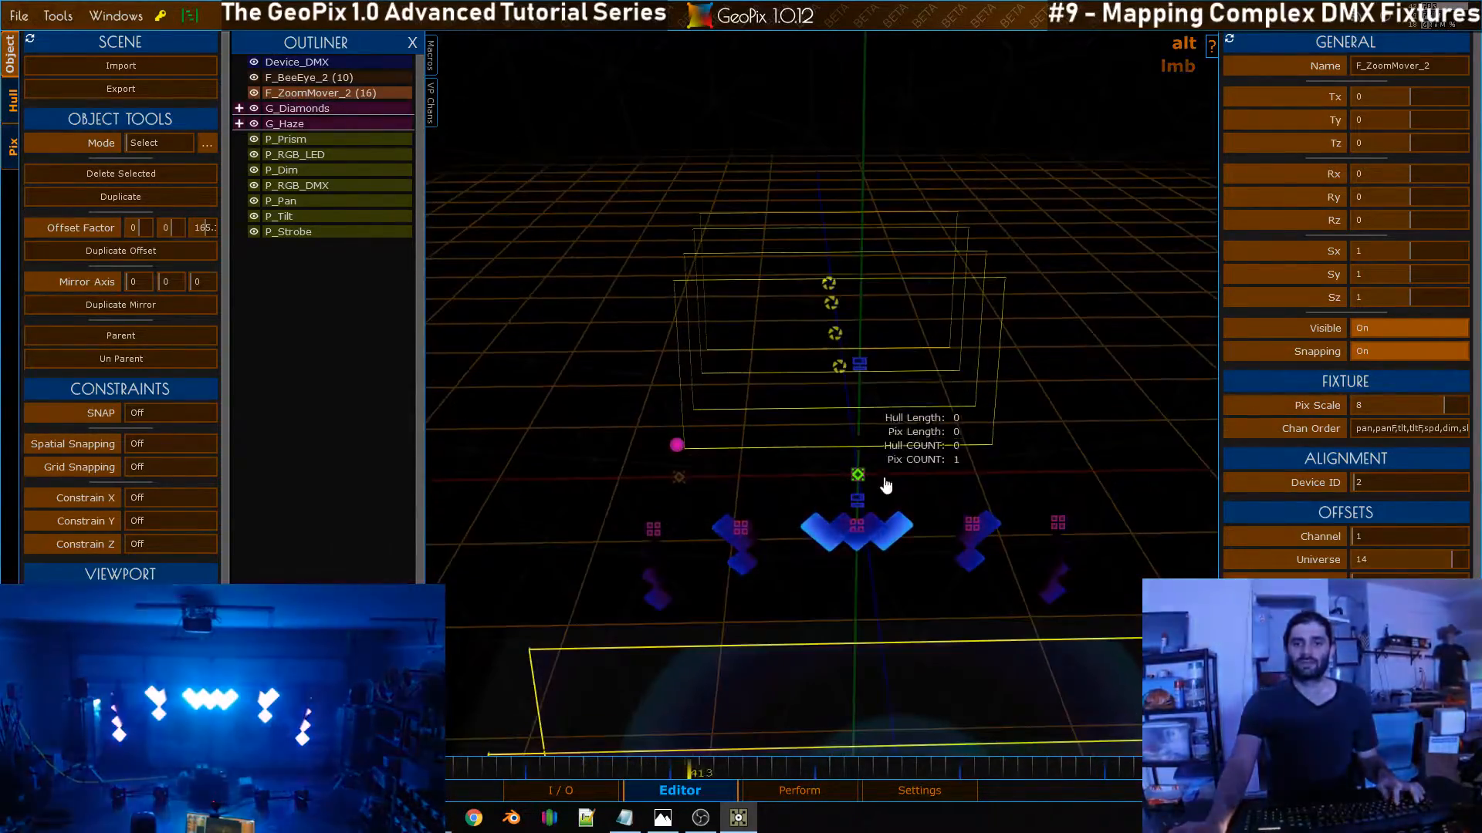
key("w")
key("x")
left_click_drag(980, 505, 855, 489)
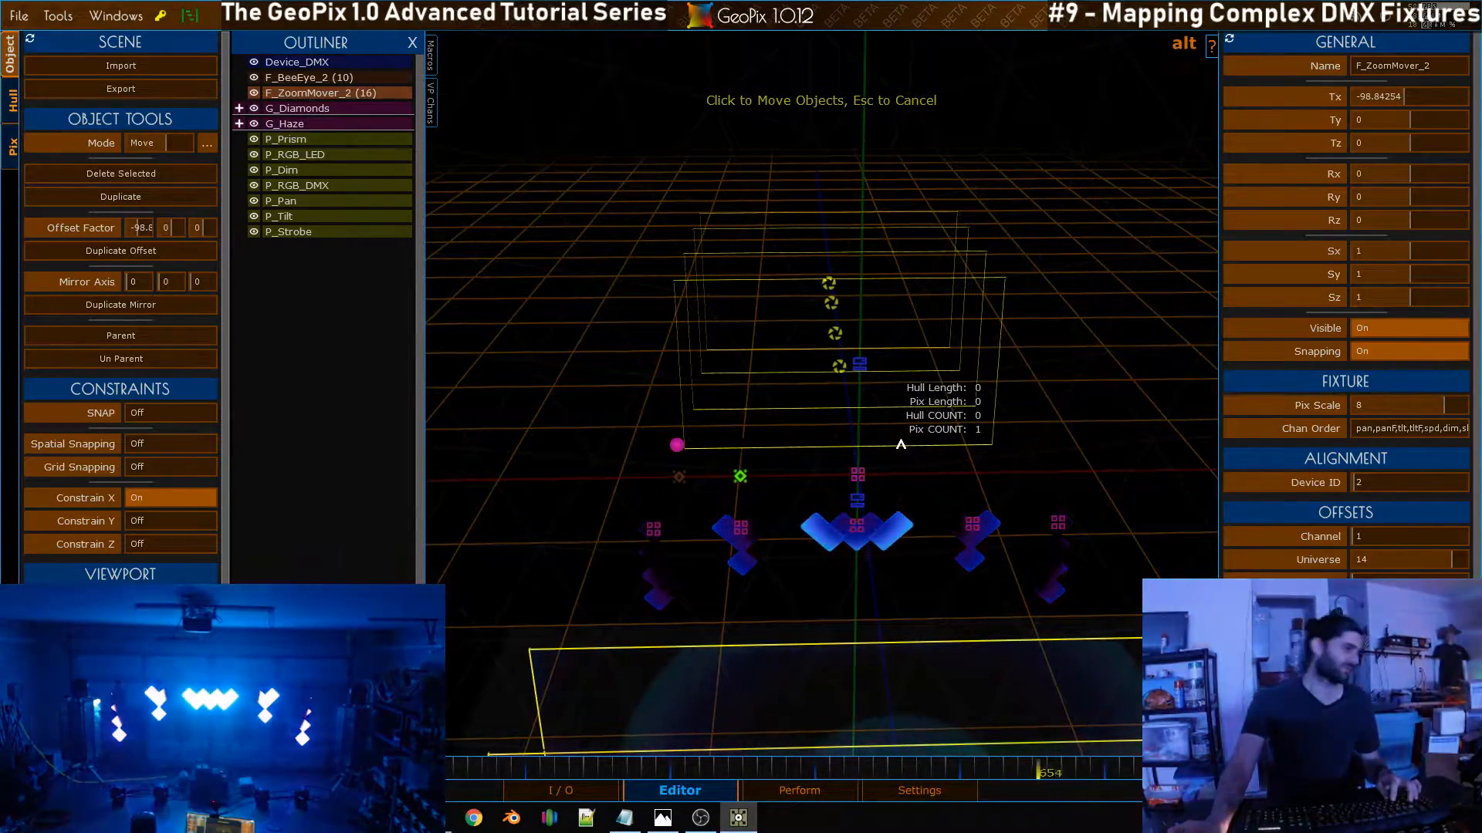
Set the X position of F_ZoomMover_2 to exactly -100
left_click_drag(874, 324, 919, 390, "alt")
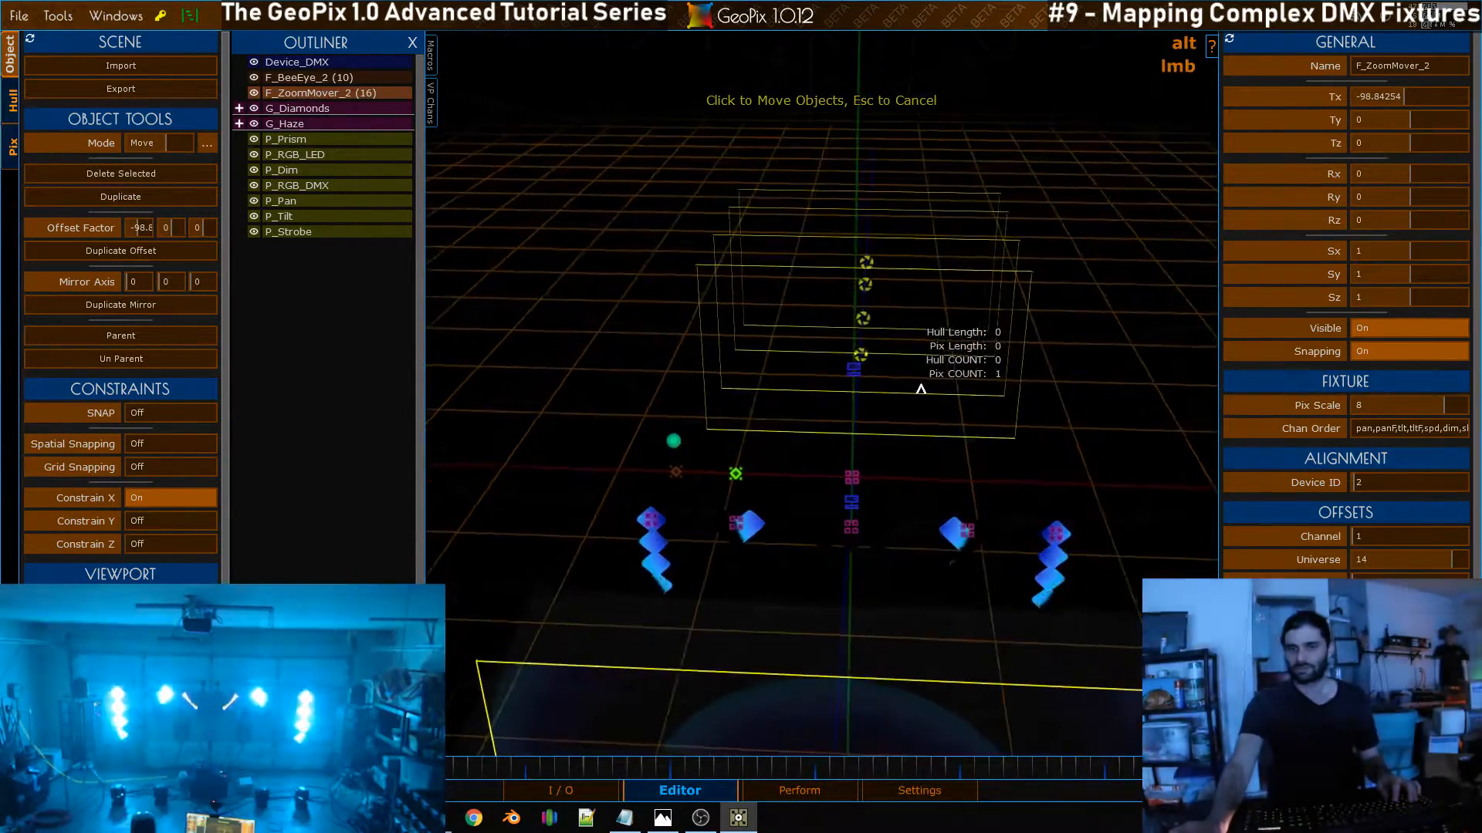
right_click_drag(914, 391, 883, 395, "alt")
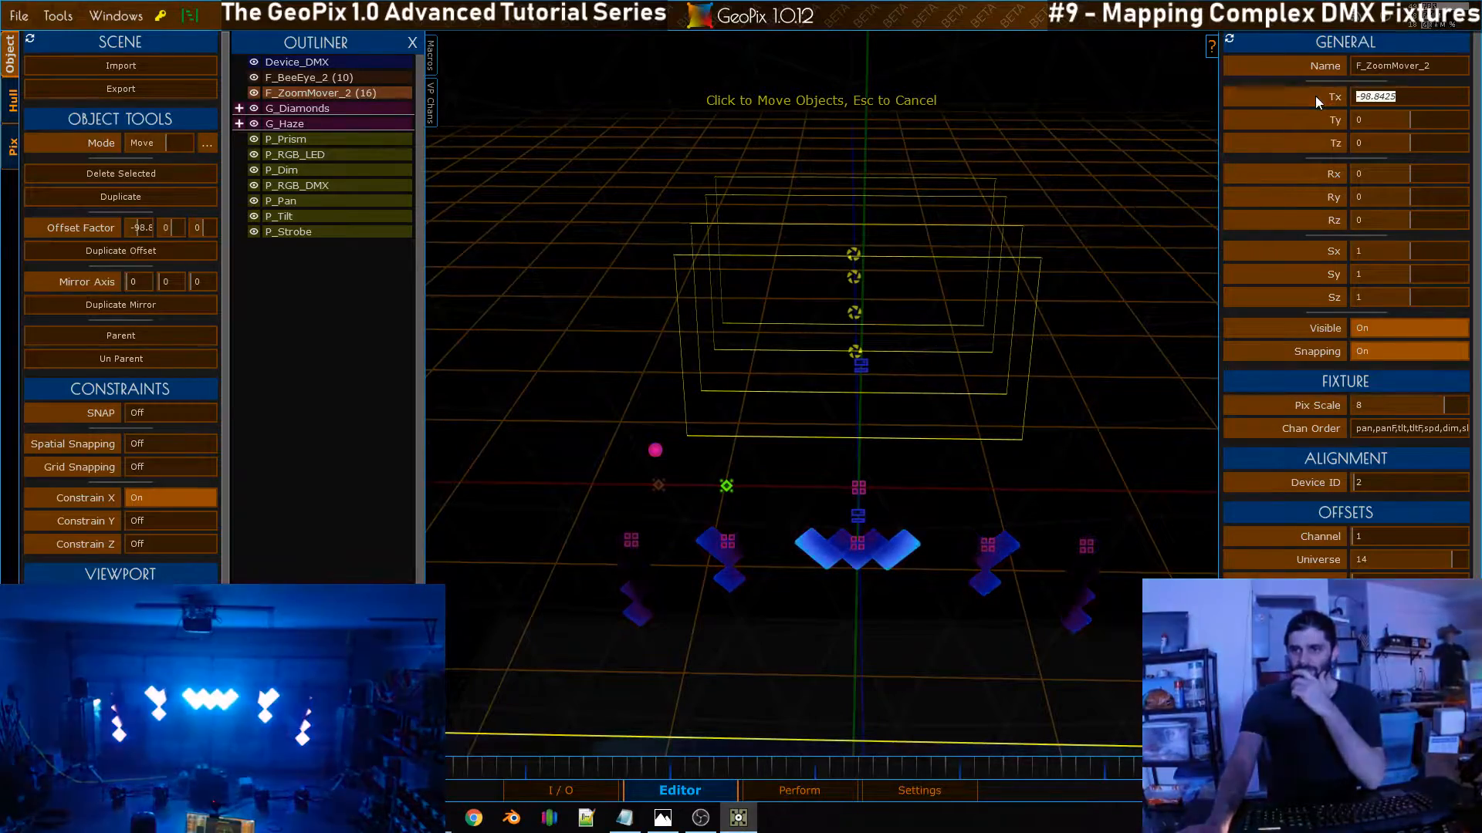
left_click(1315, 96)
type("-100")
key("Return")
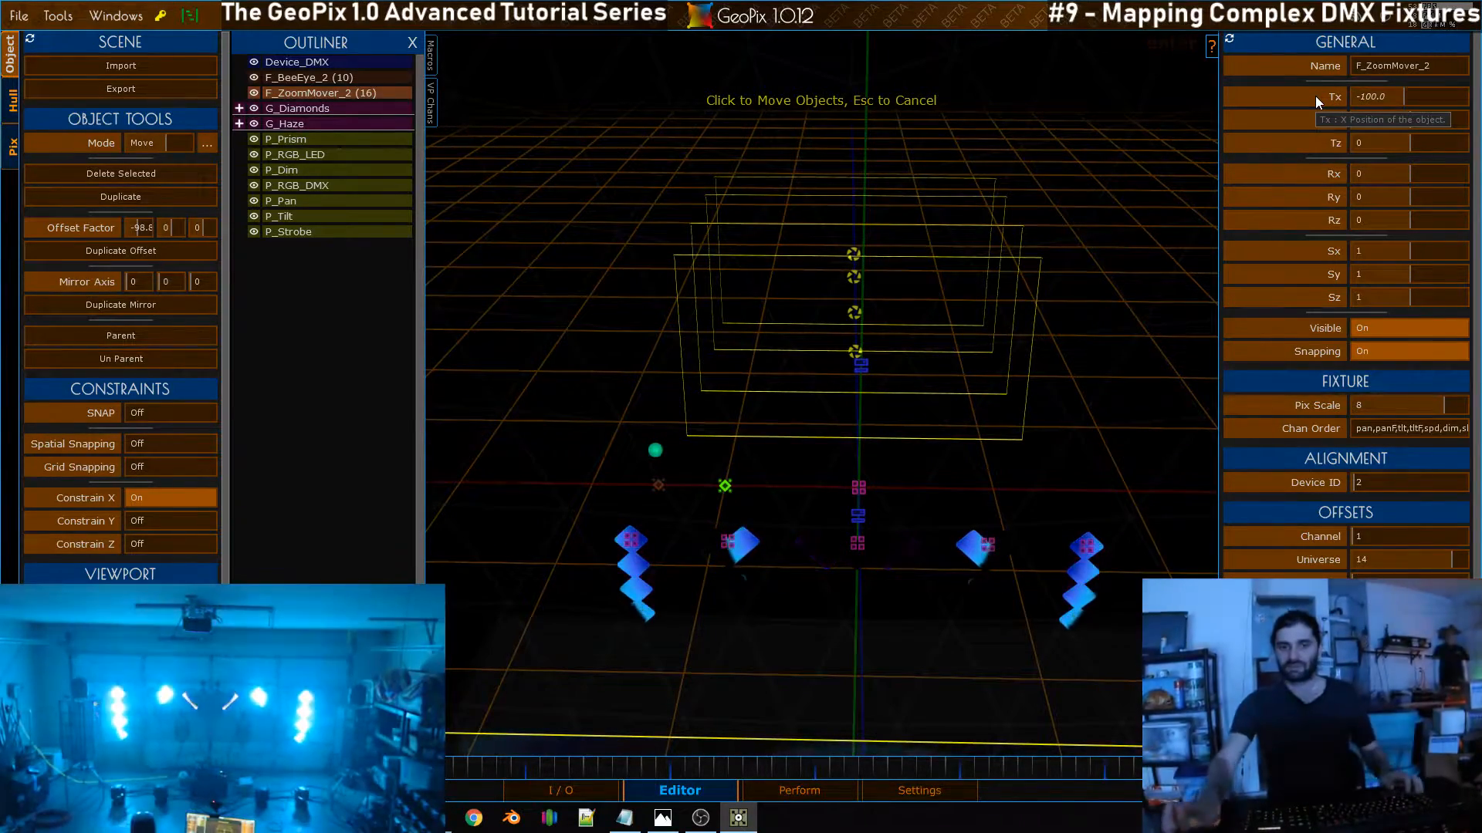
Look up the first Mini Spot's start address in dmx_arrangement.txt and set the fixture's offsets to universe 13 and channel 11
left_click_drag(855, 403, 853, 405, "alt")
left_click_drag(721, 385, 764, 401, "alt")
left_click_drag(672, 494, 754, 725, "alt")
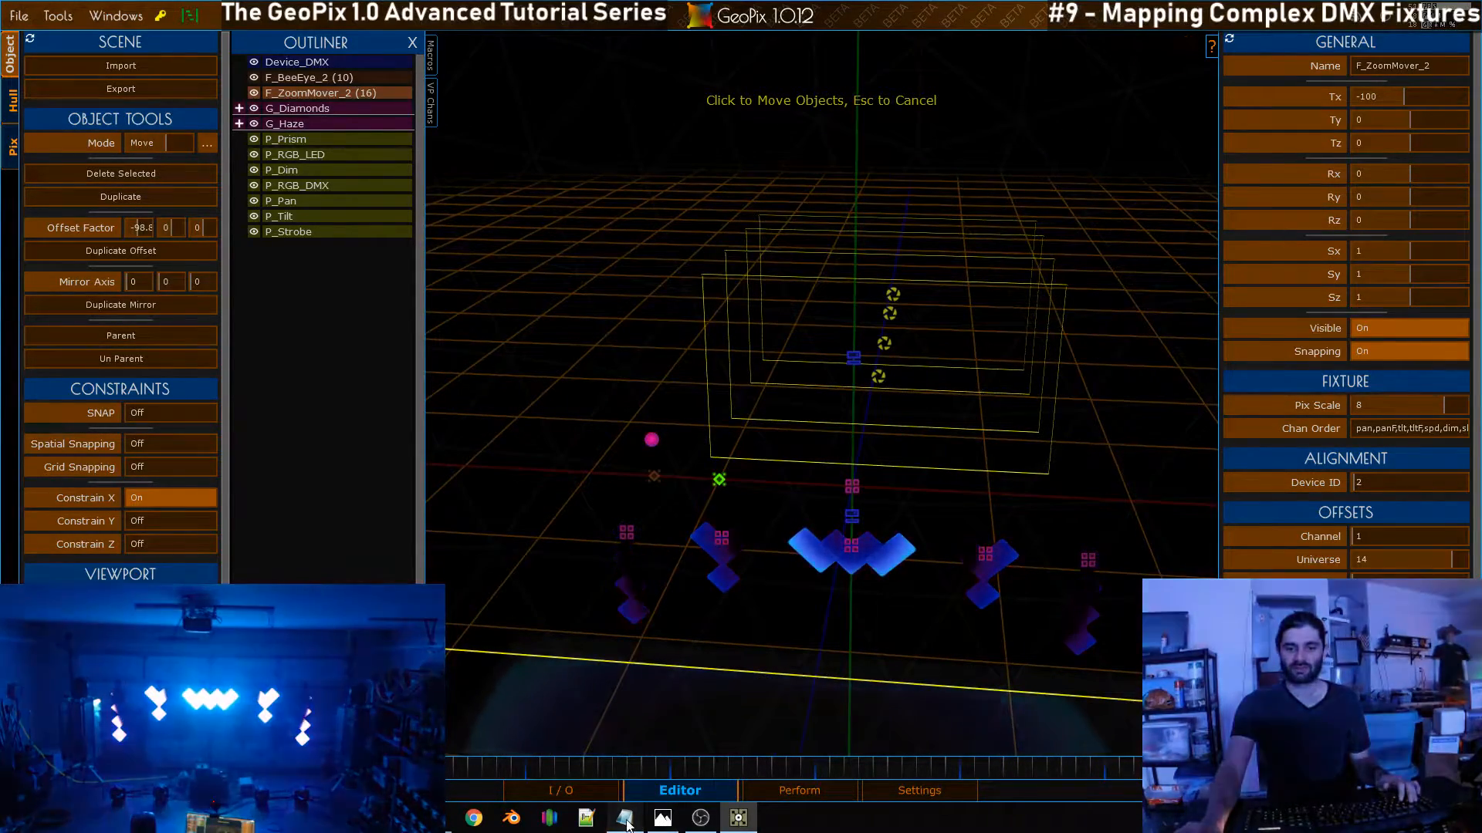
left_click(624, 817)
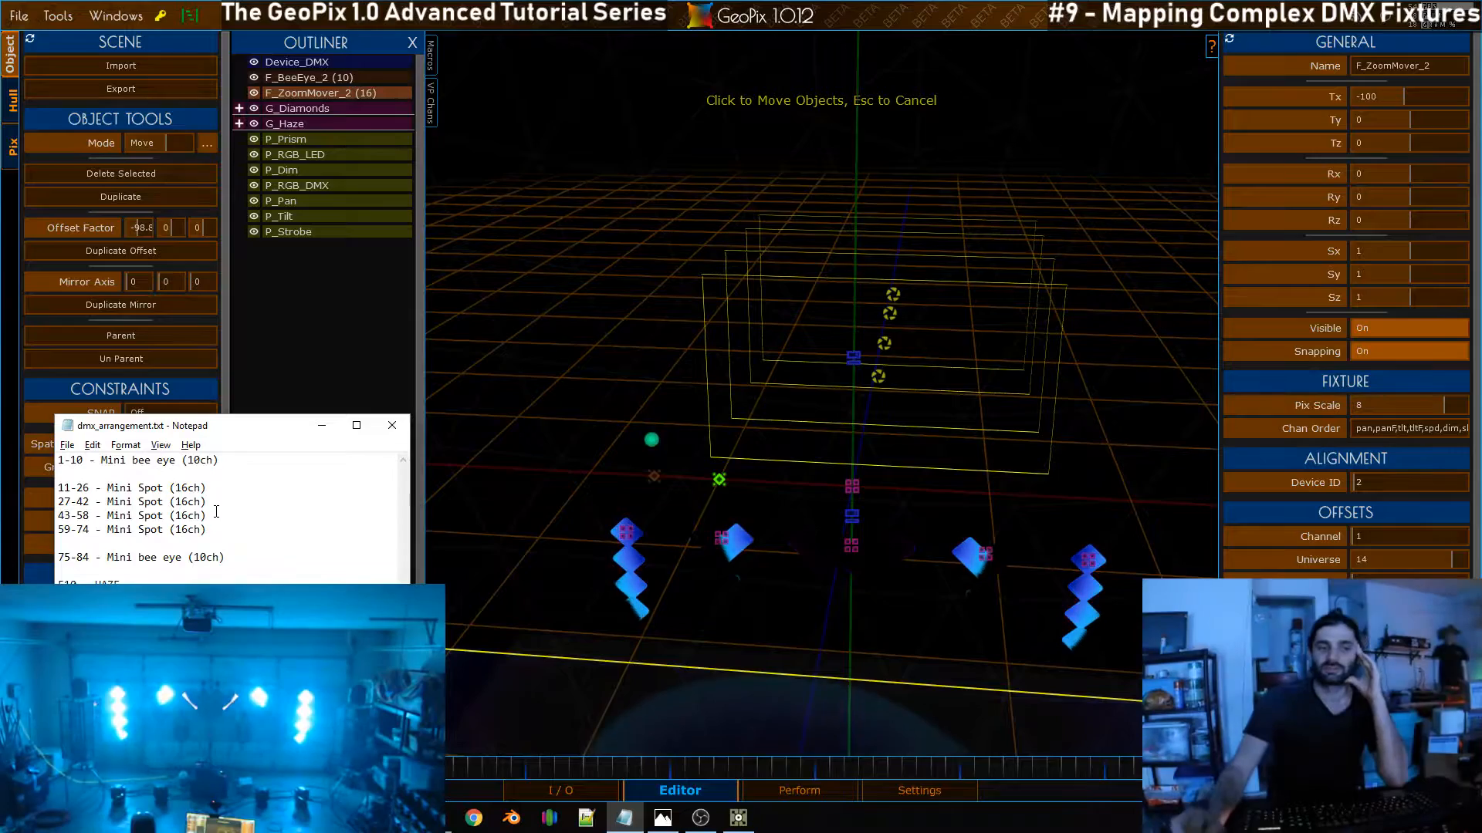
double_click(70, 488)
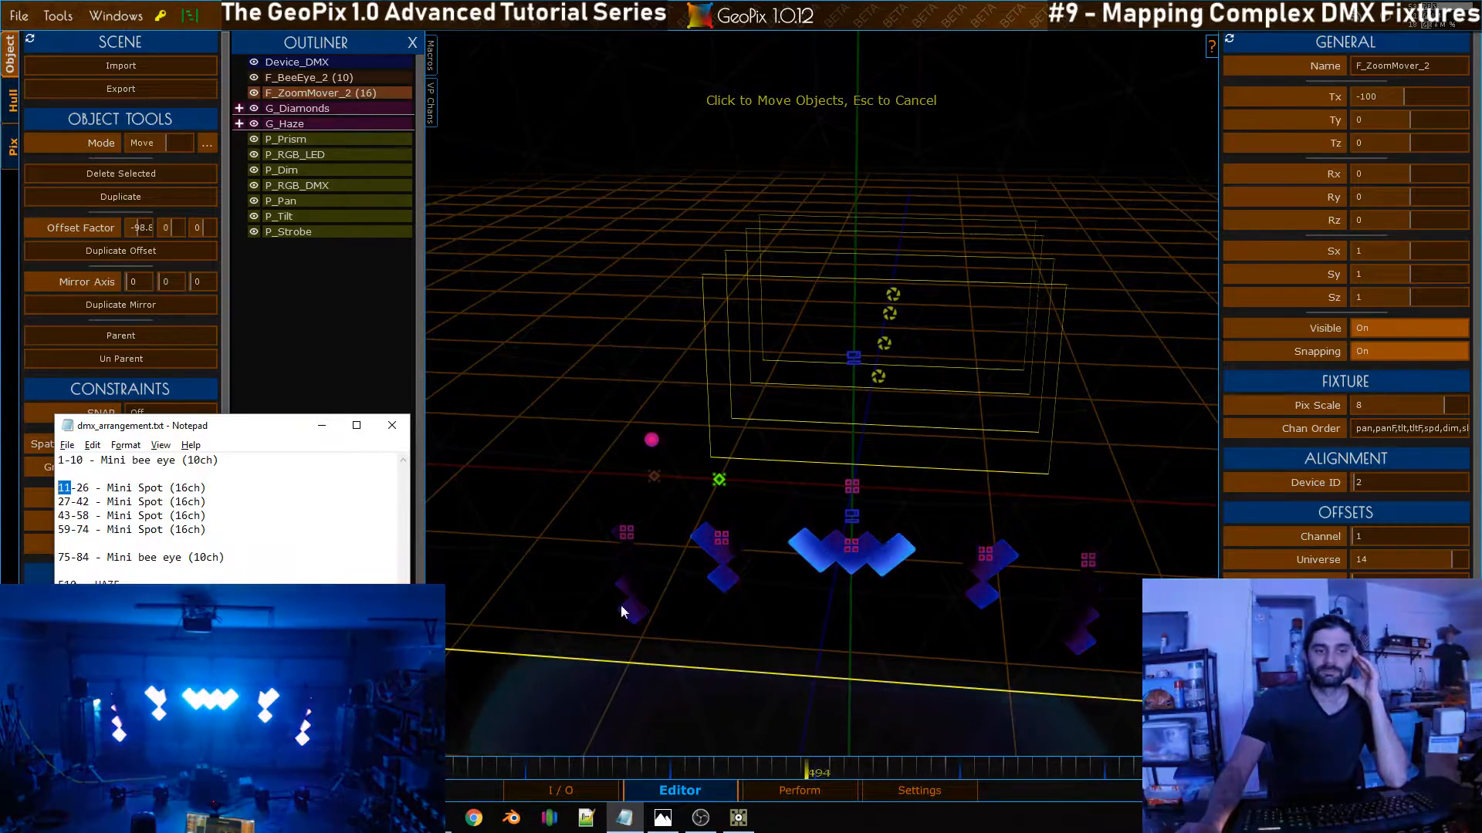
left_click(516, 618)
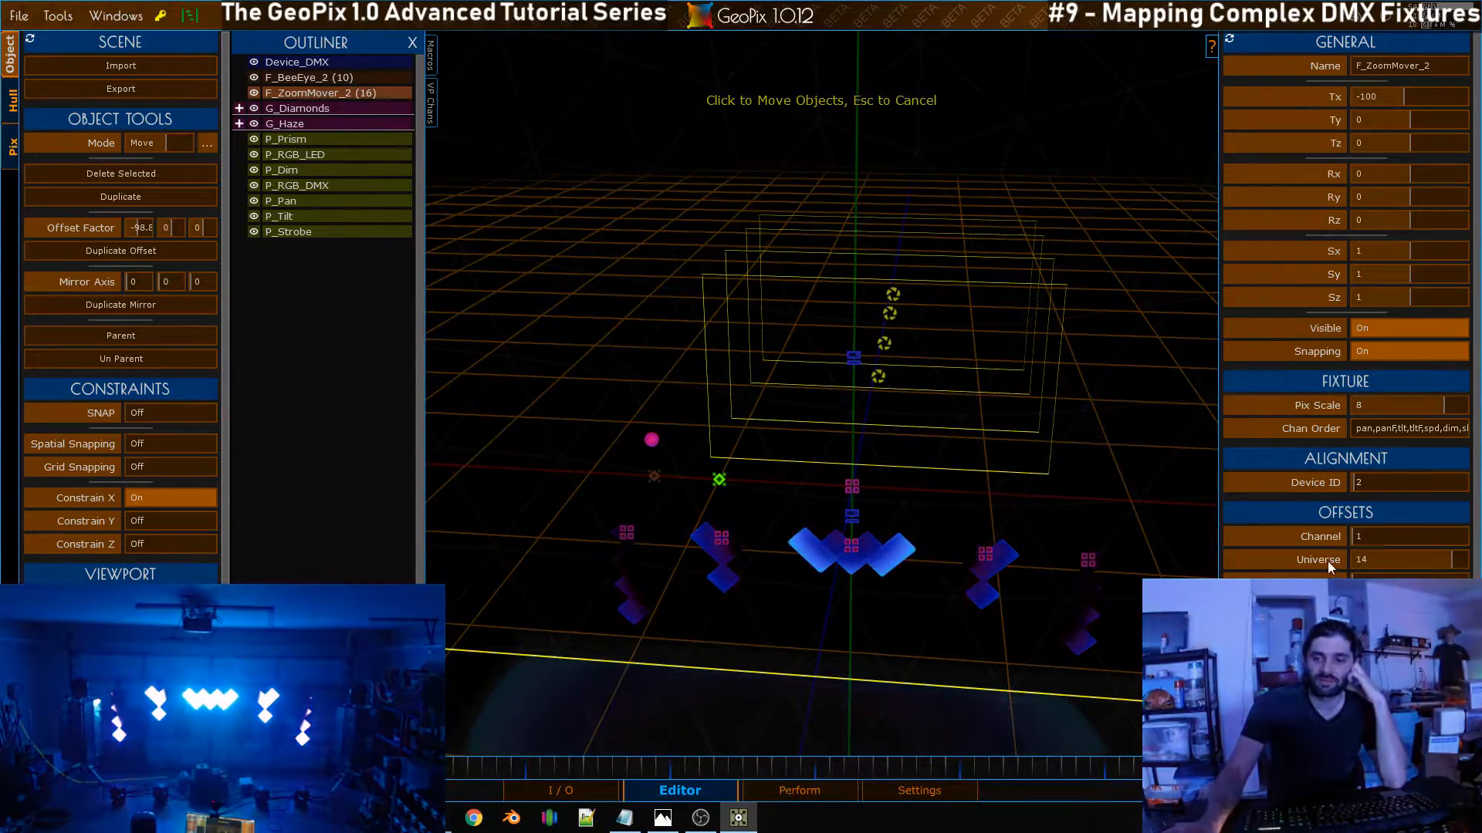
left_click_drag(1423, 564, 1400, 567)
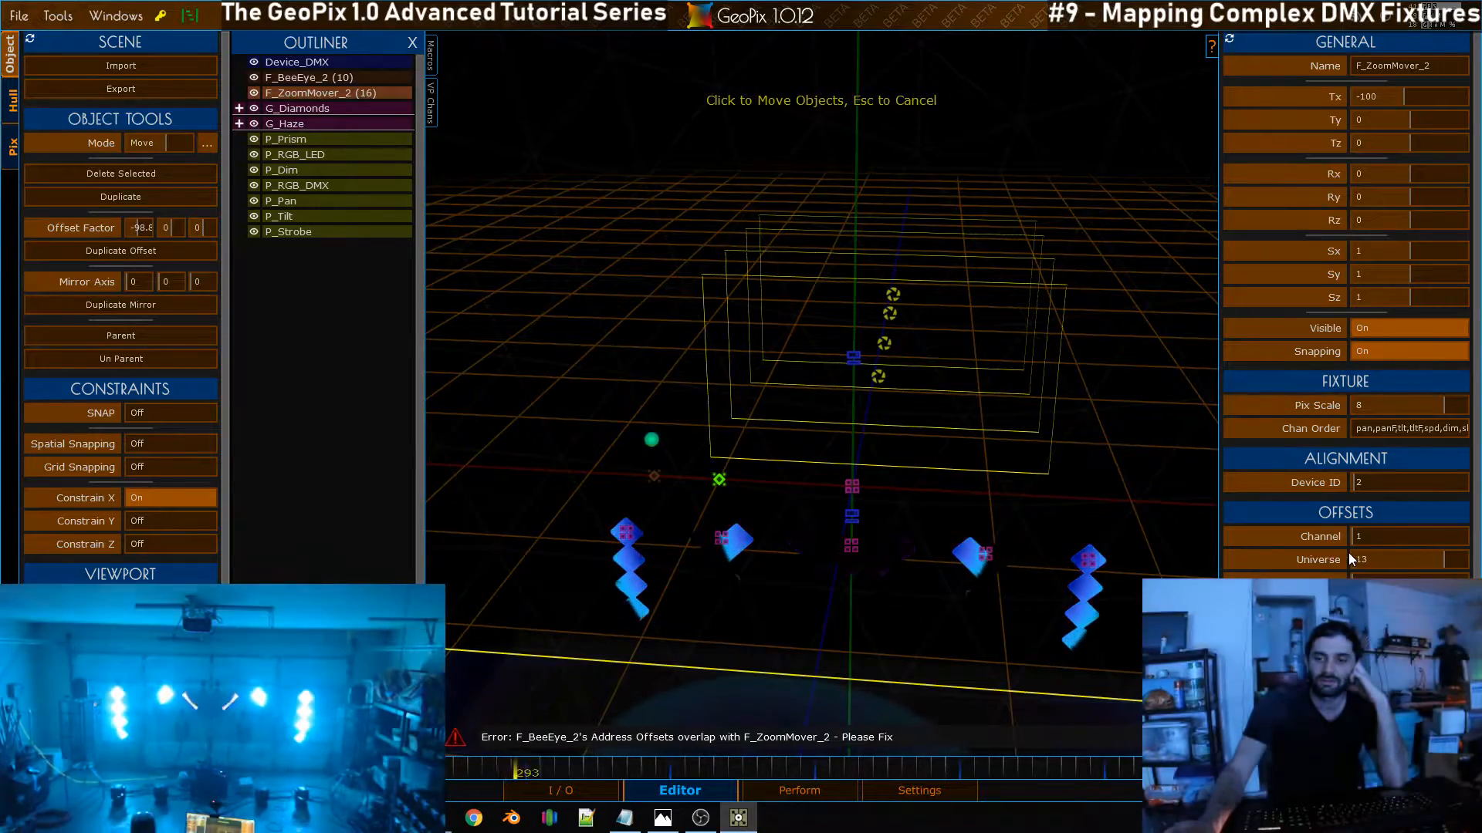
scroll(1378, 536, "up", 11)
scroll(1377, 530, "down", 1)
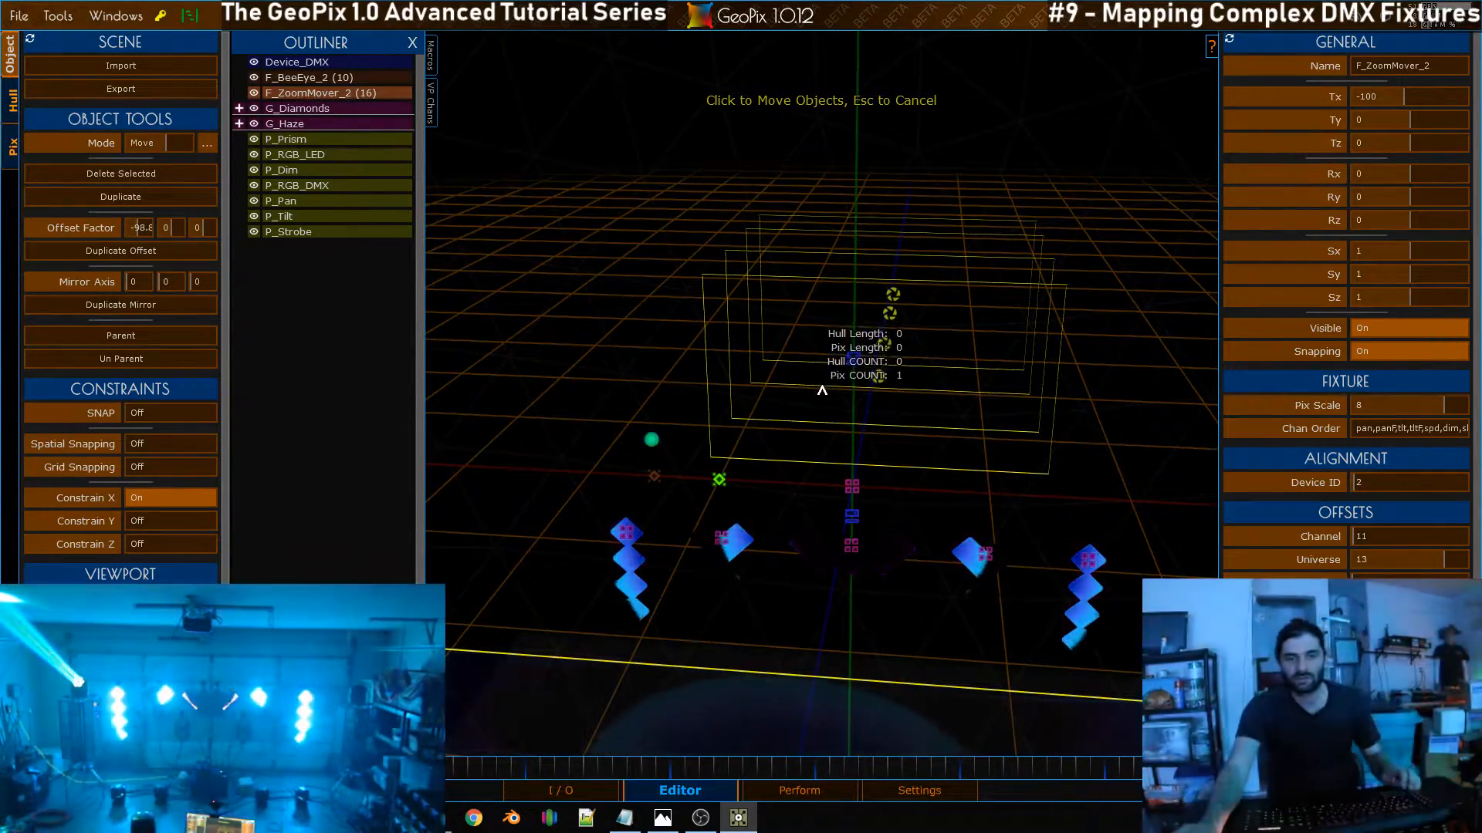
Inspect the P_Tilt projector, then reselect F_ZoomMover_2 and recheck its channel offset against the Mini Spot range in dmx_arrangement.txt
left_click_drag(818, 382, 802, 403, "alt")
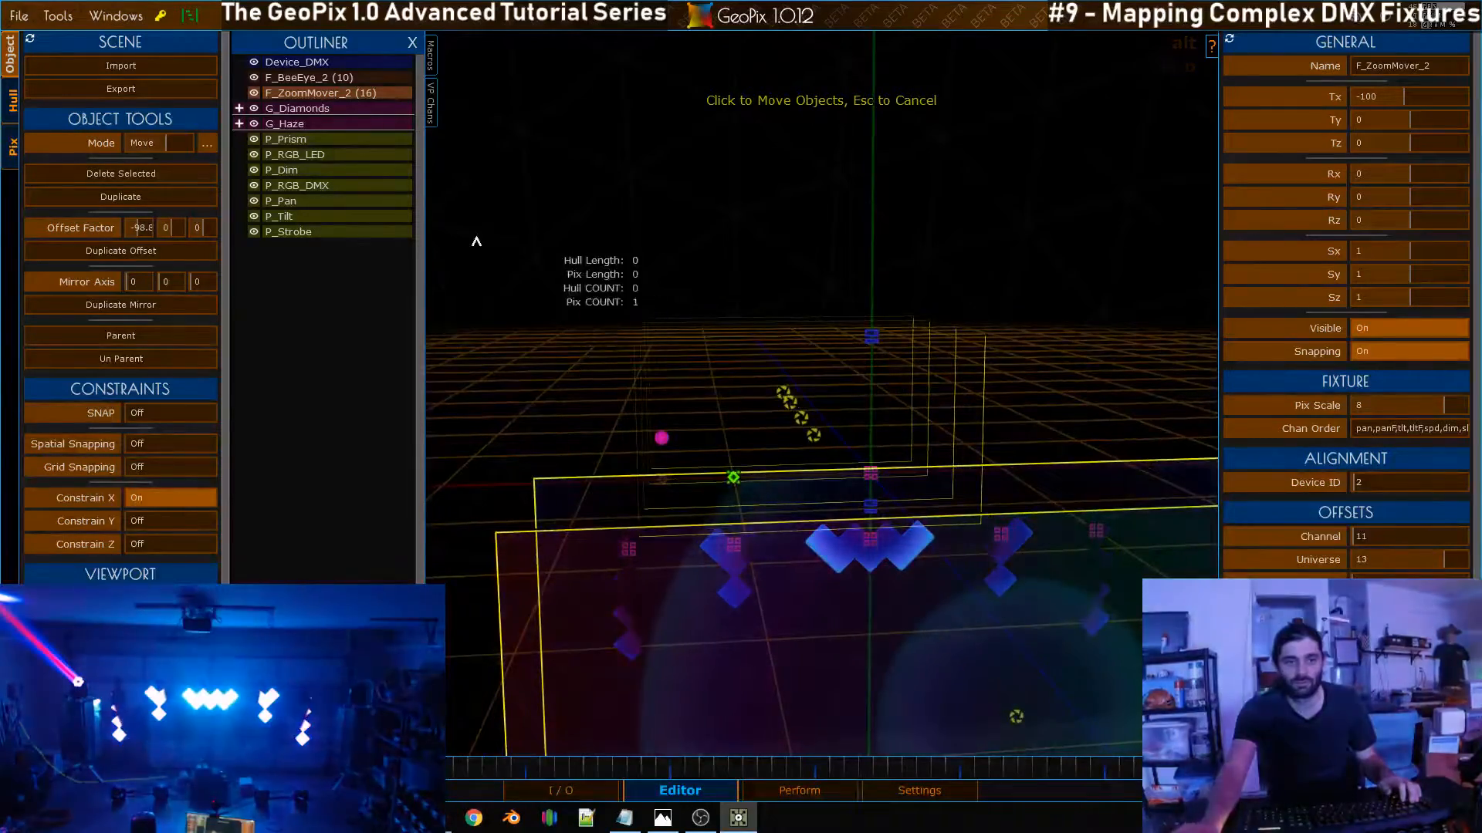
left_click(317, 216)
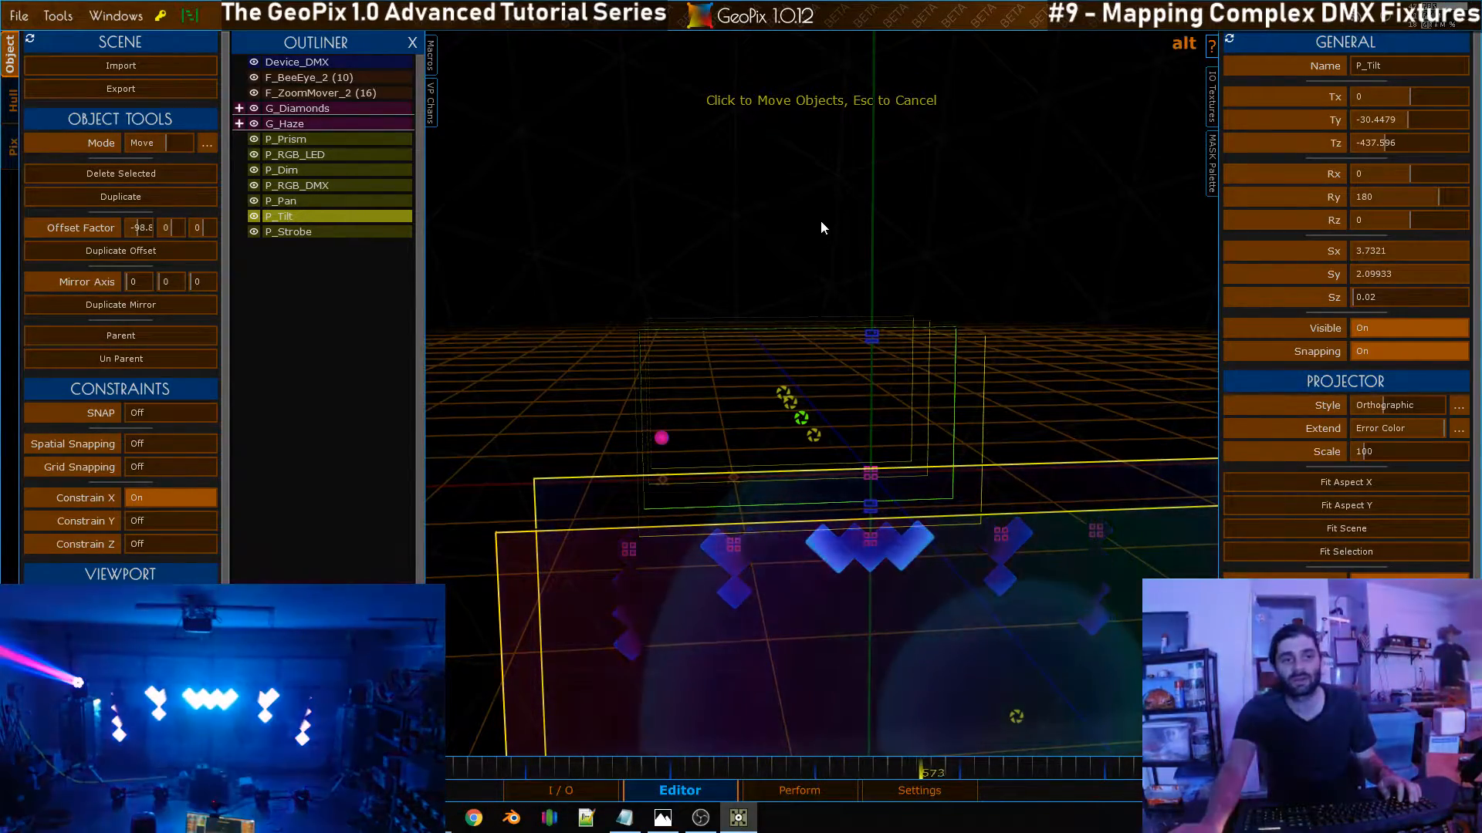
left_click(358, 92)
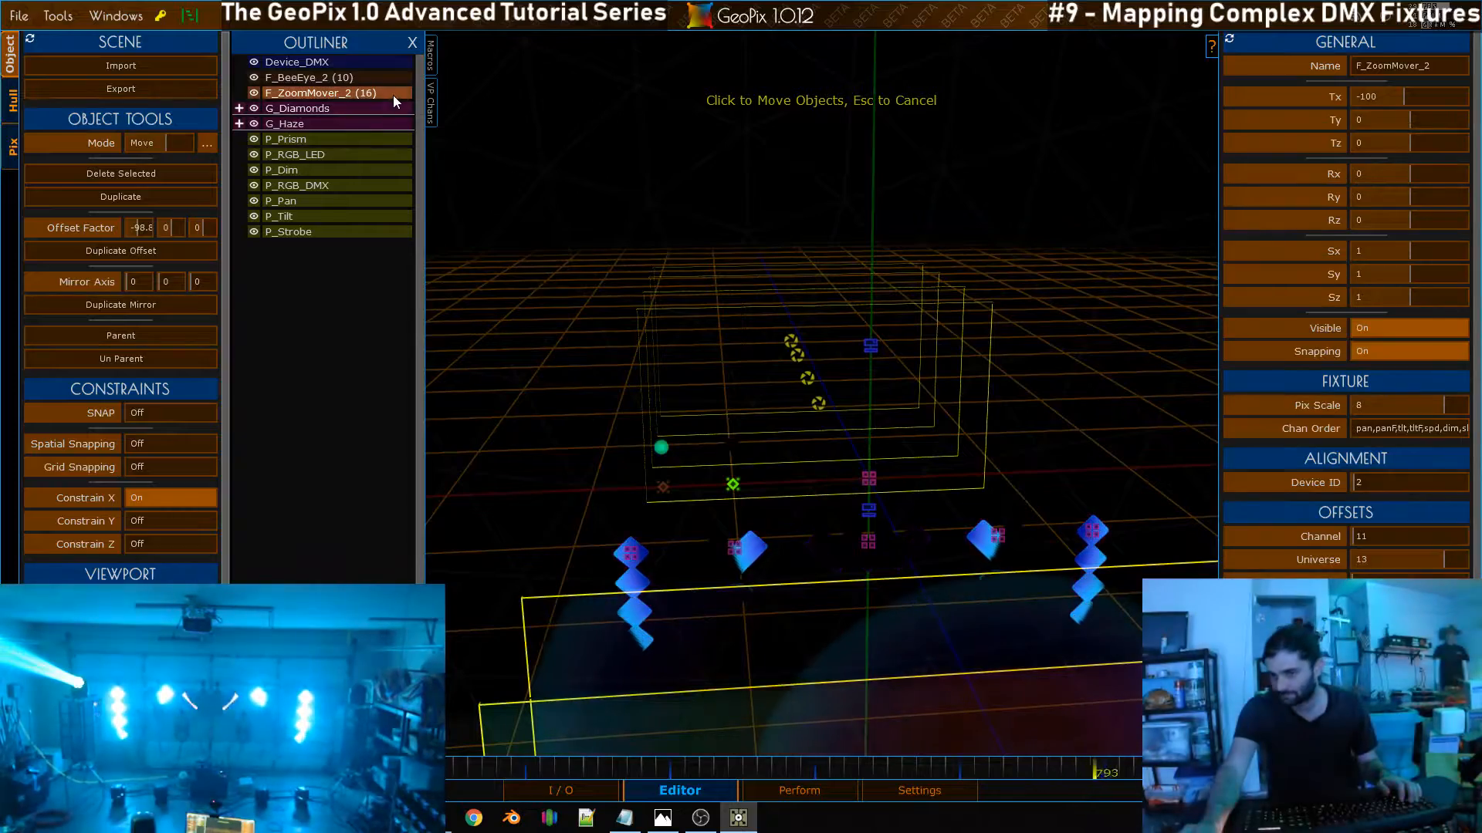
key("alt+Tab")
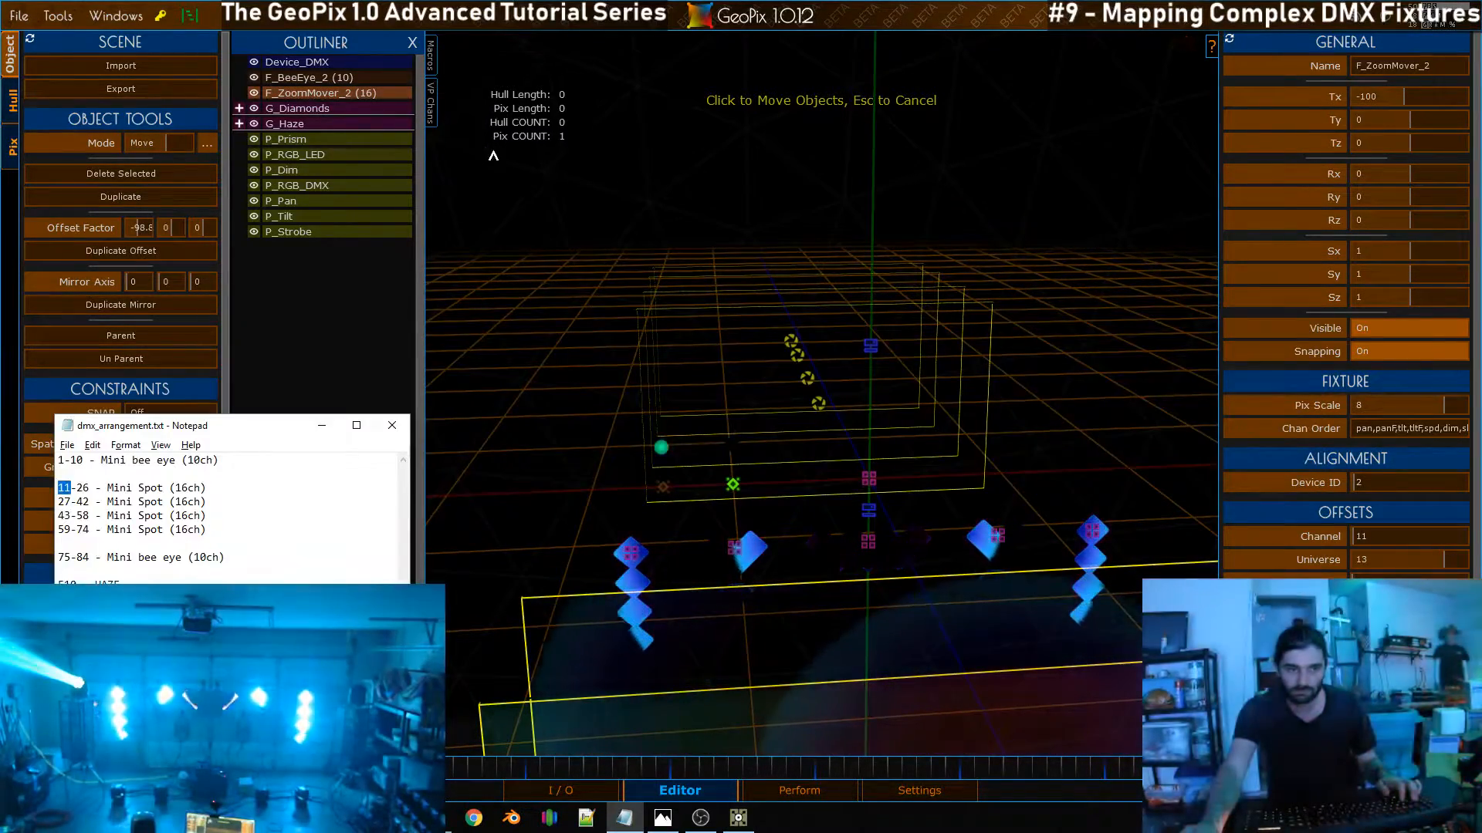
scroll(1368, 534, "up", 1)
scroll(1367, 534, "down", 2)
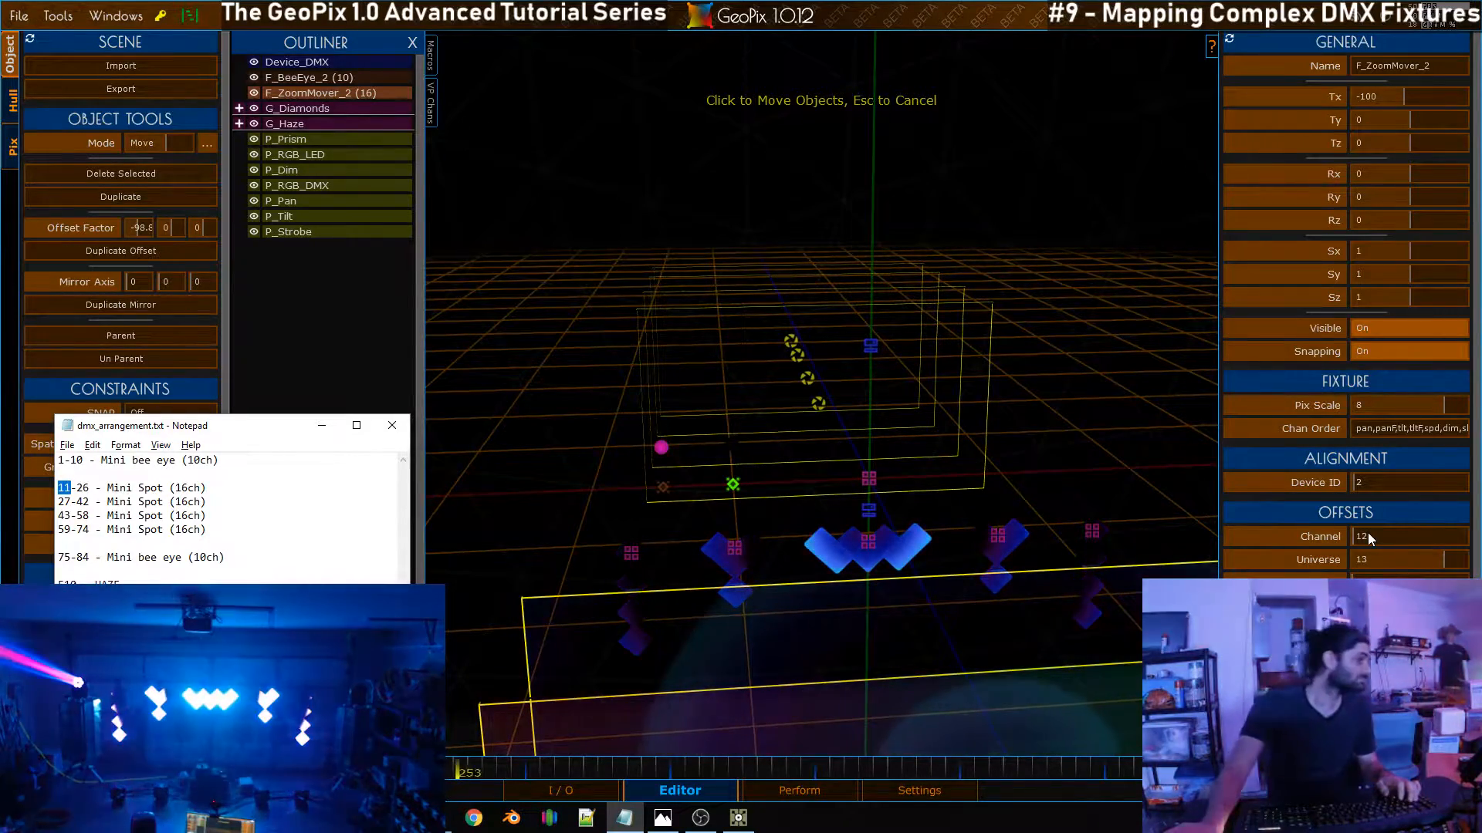
scroll(1368, 534, "up", 1)
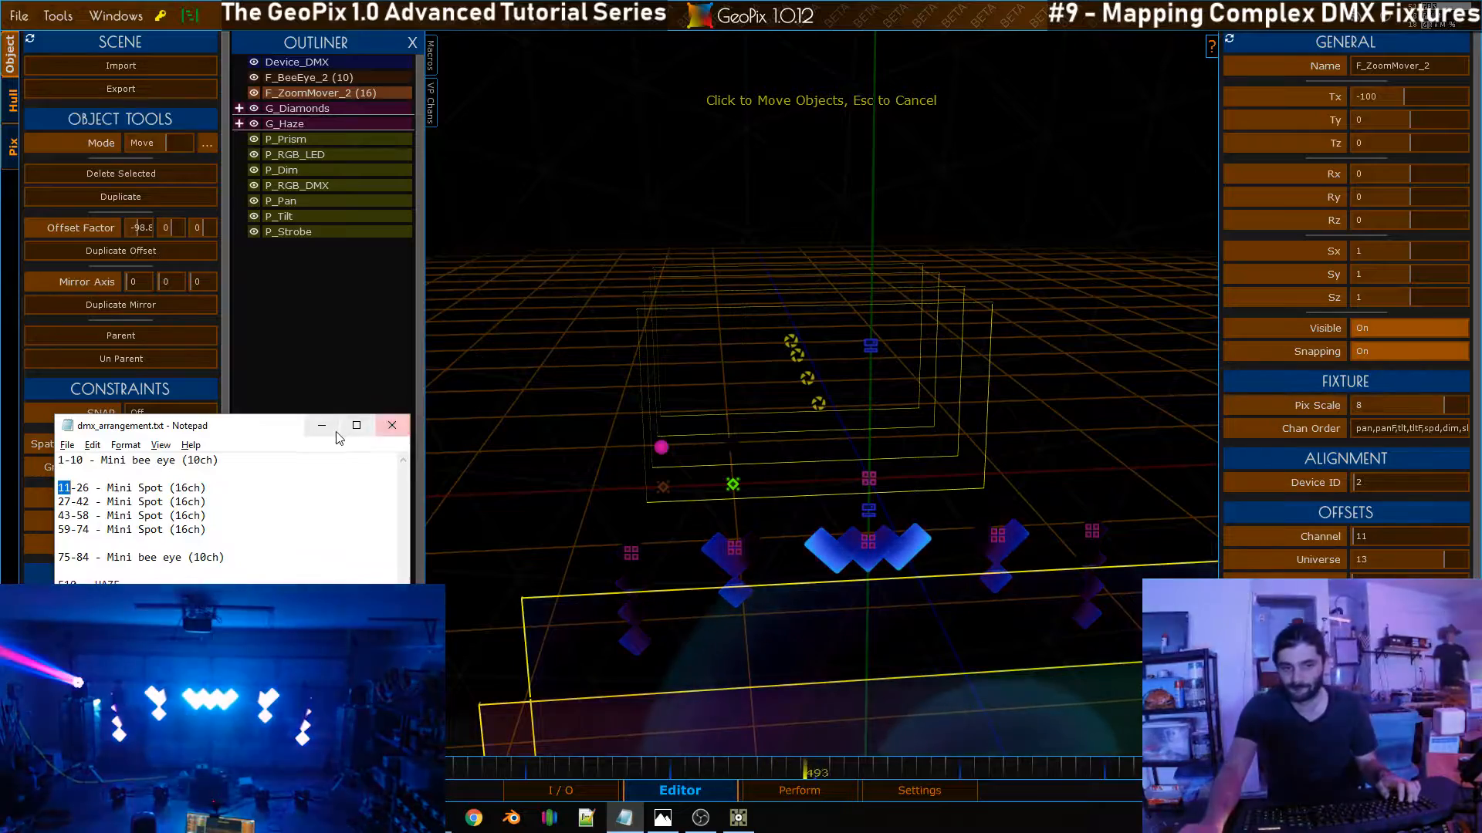
left_click(322, 427)
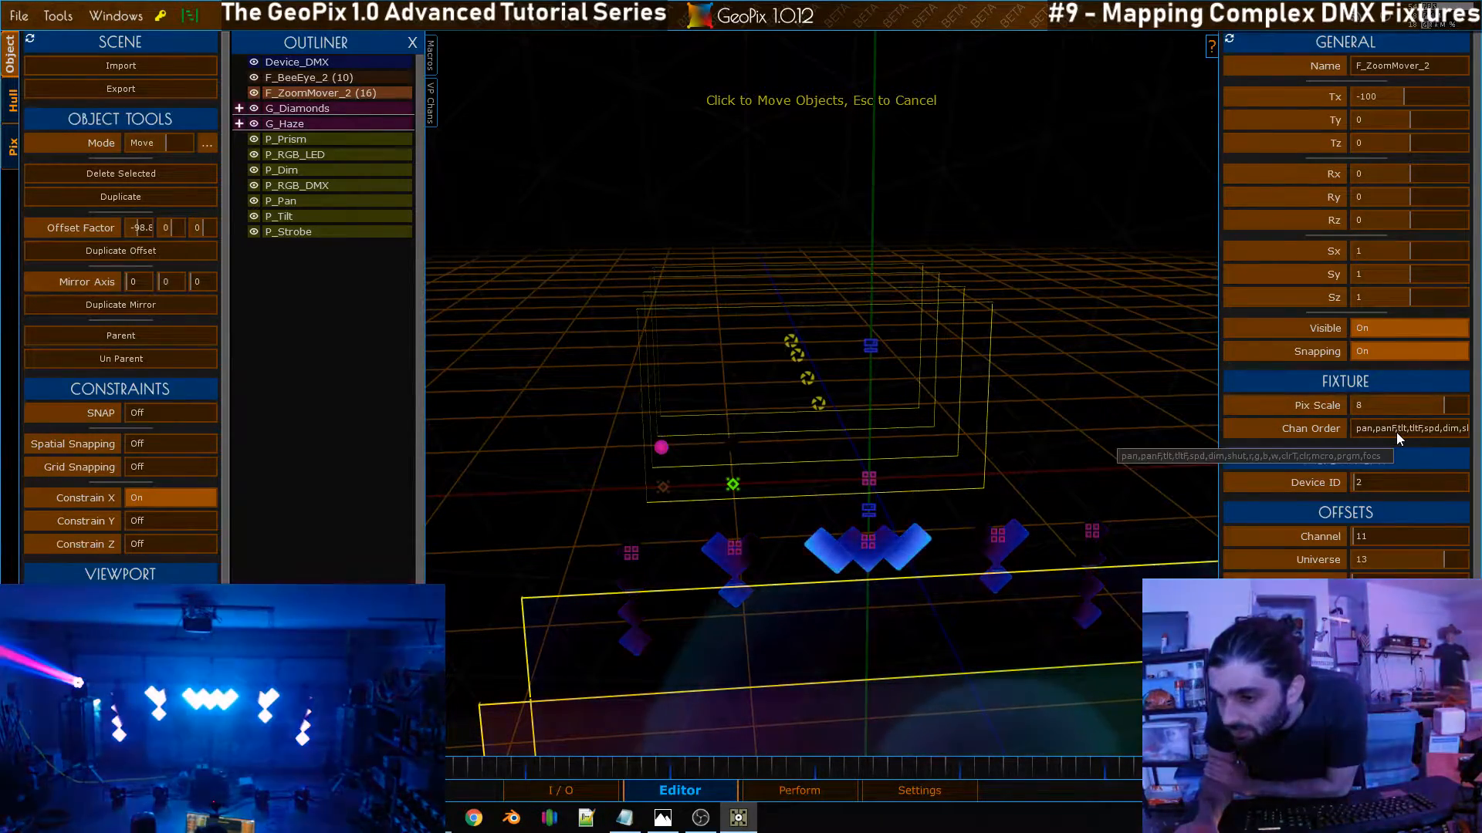
Compare the channel order of F_ZoomMover_2 with the viewport channel list
double_click(1401, 429)
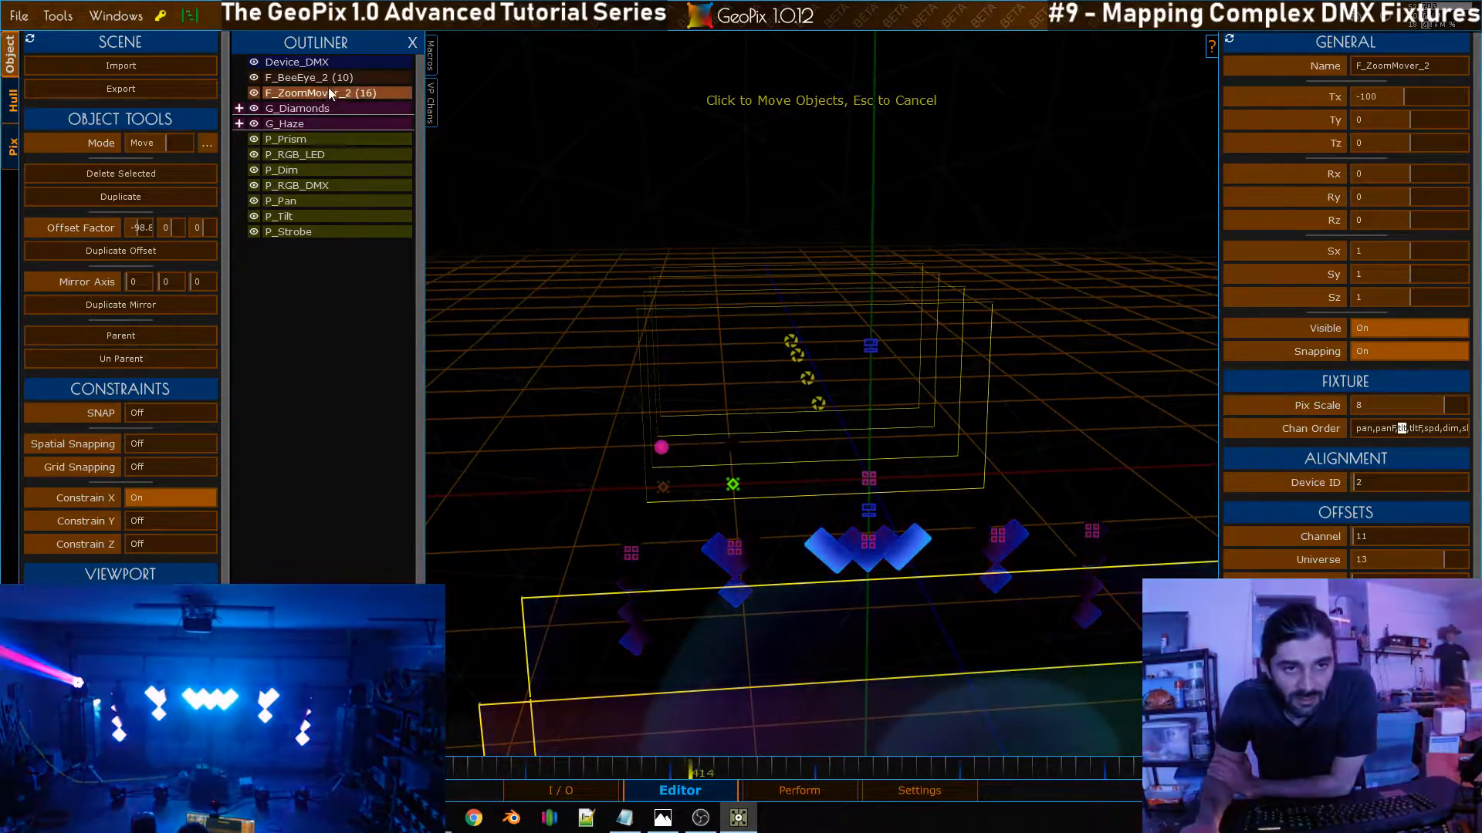
left_click(430, 89)
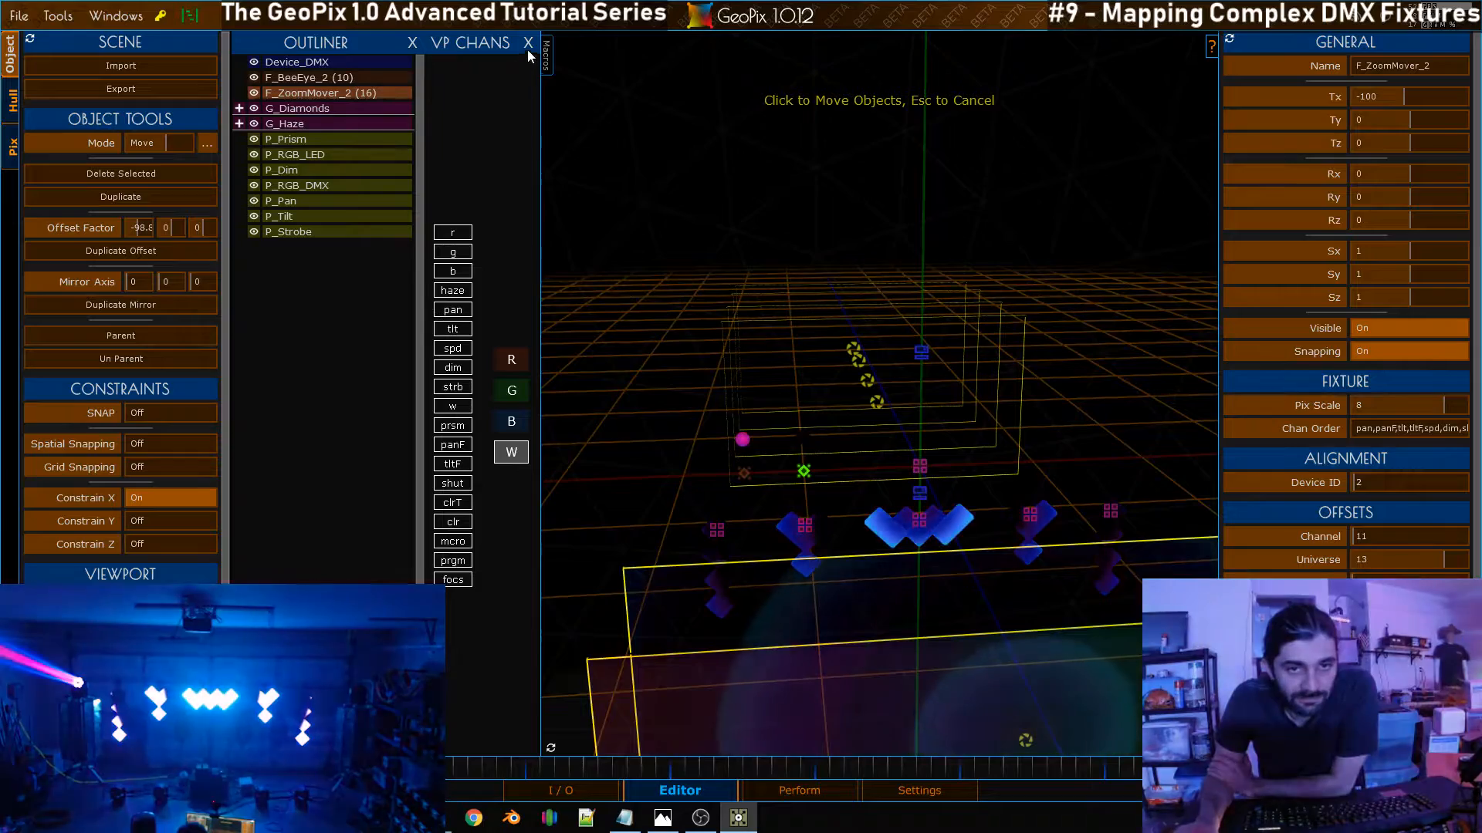
left_click(528, 45)
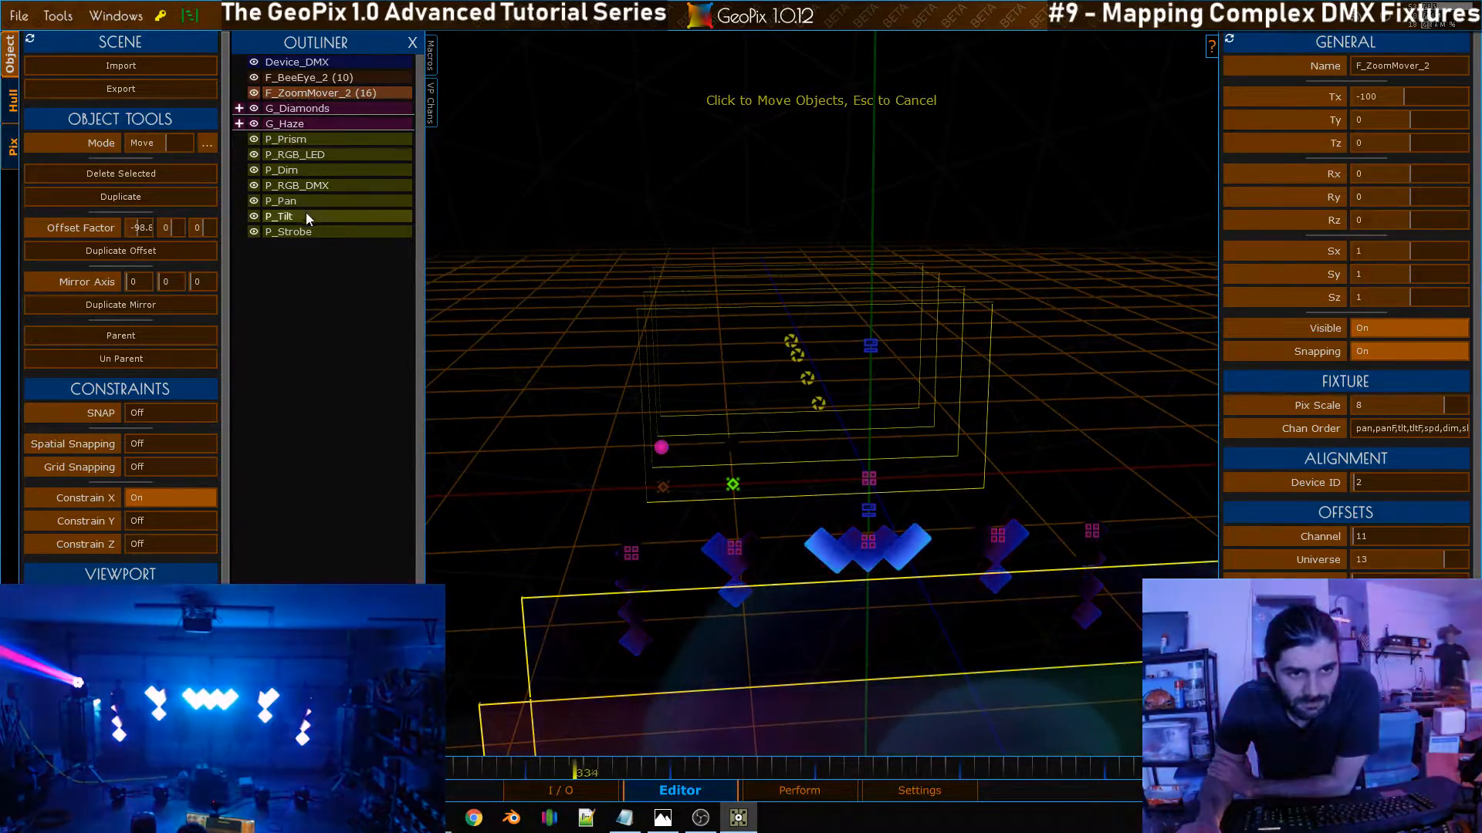
Examine which mask is assigned to the F_BeeEye_2 fixture's pix in the Mask Editor and return to object mode
left_click_drag(703, 305, 728, 389, "alt")
right_click_drag(728, 389, 733, 379, "alt")
left_click_drag(734, 378, 730, 357, "alt")
key("q")
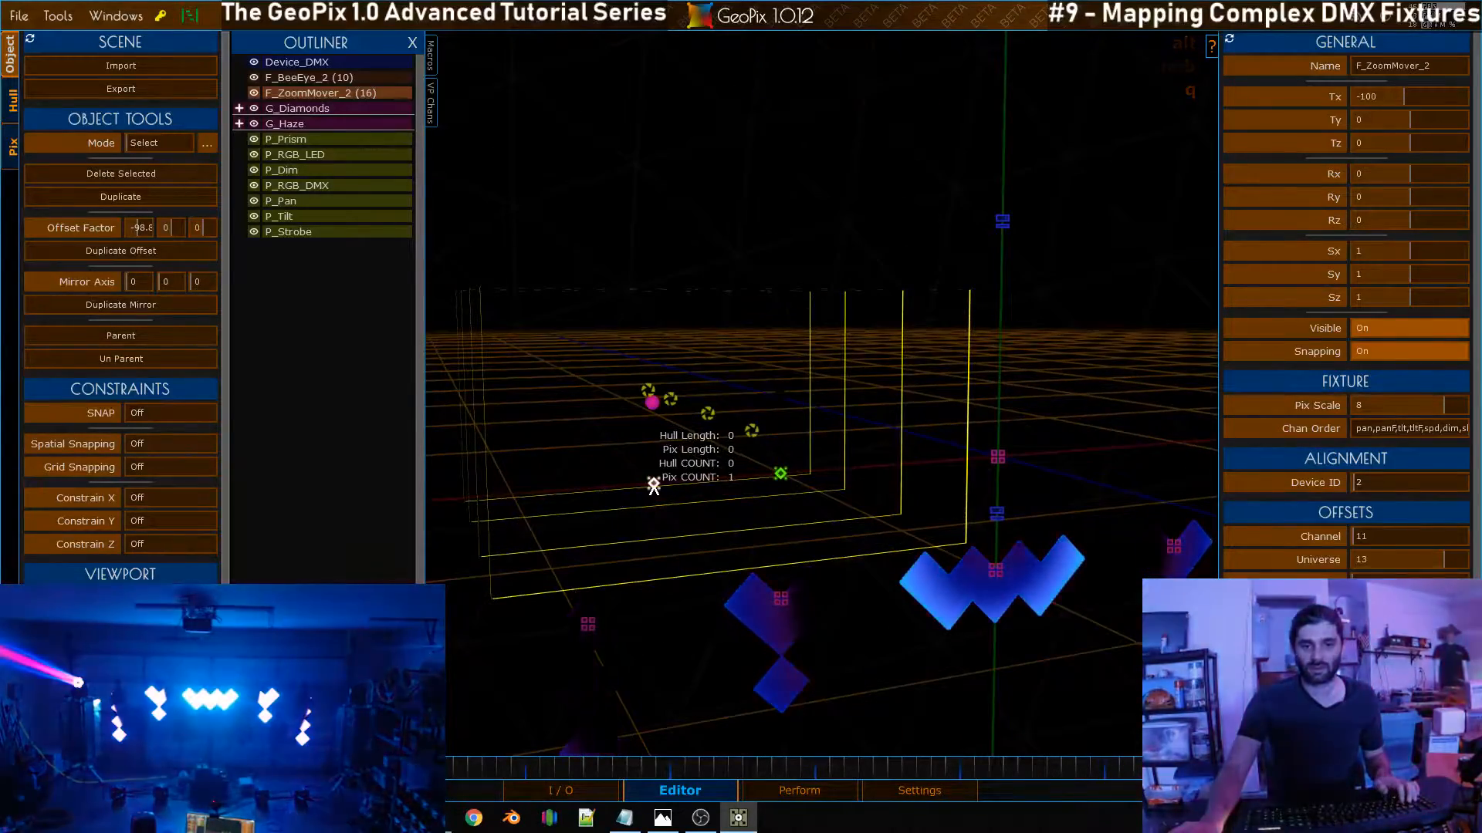
left_click(653, 484)
left_click(17, 147)
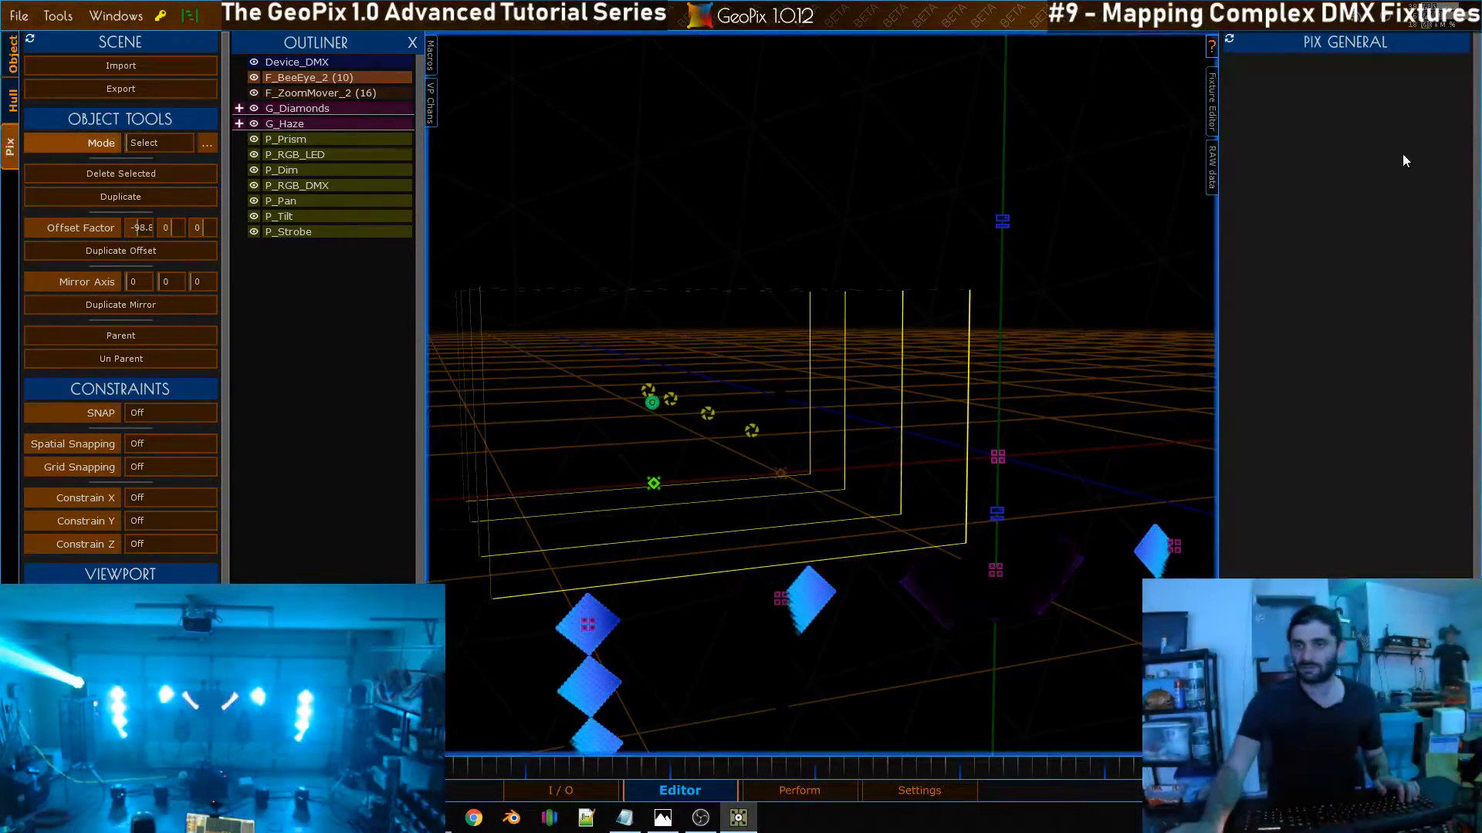
left_click(1213, 117)
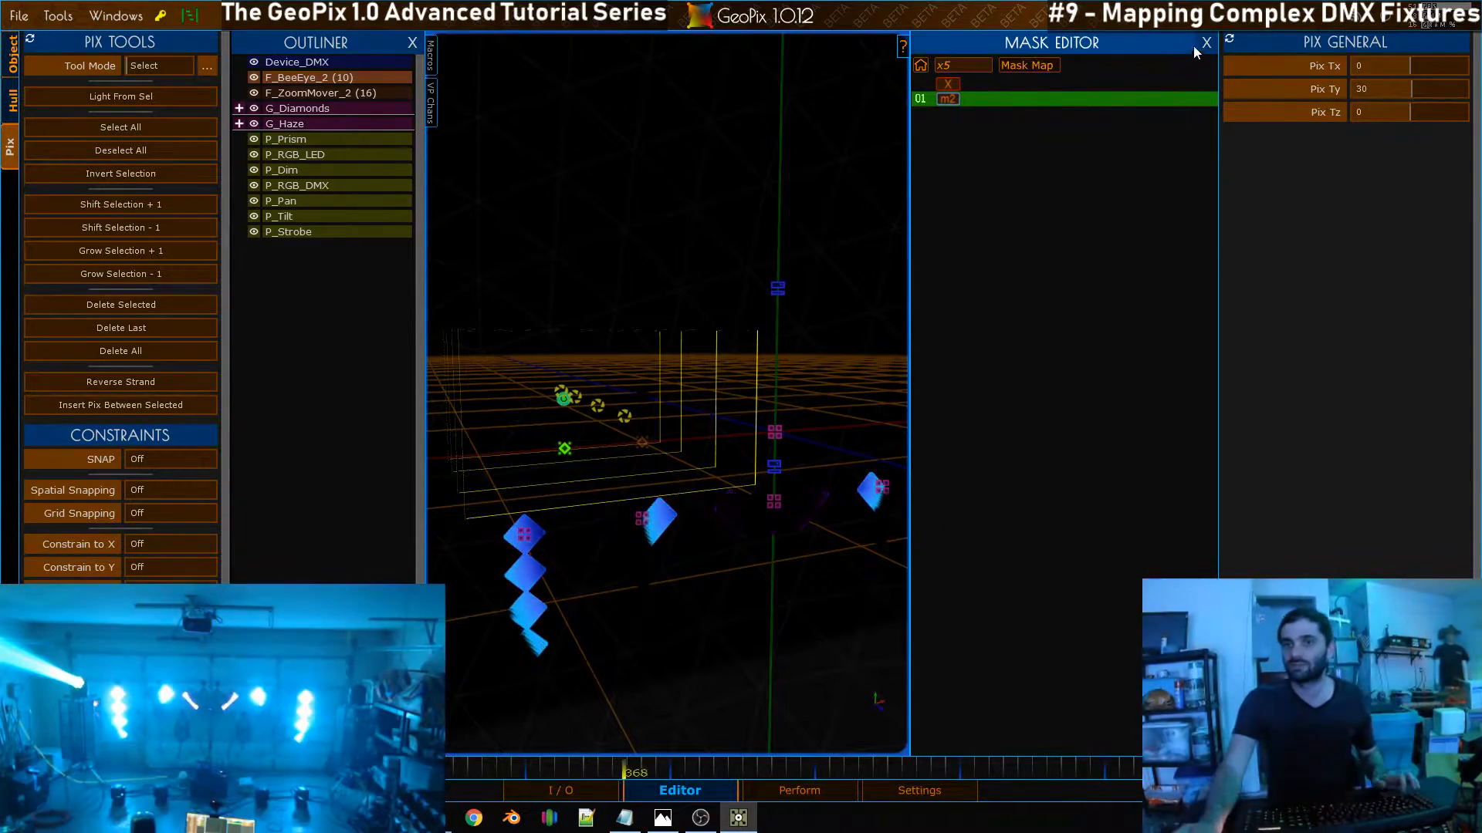
left_click(1206, 43)
left_click(9, 50)
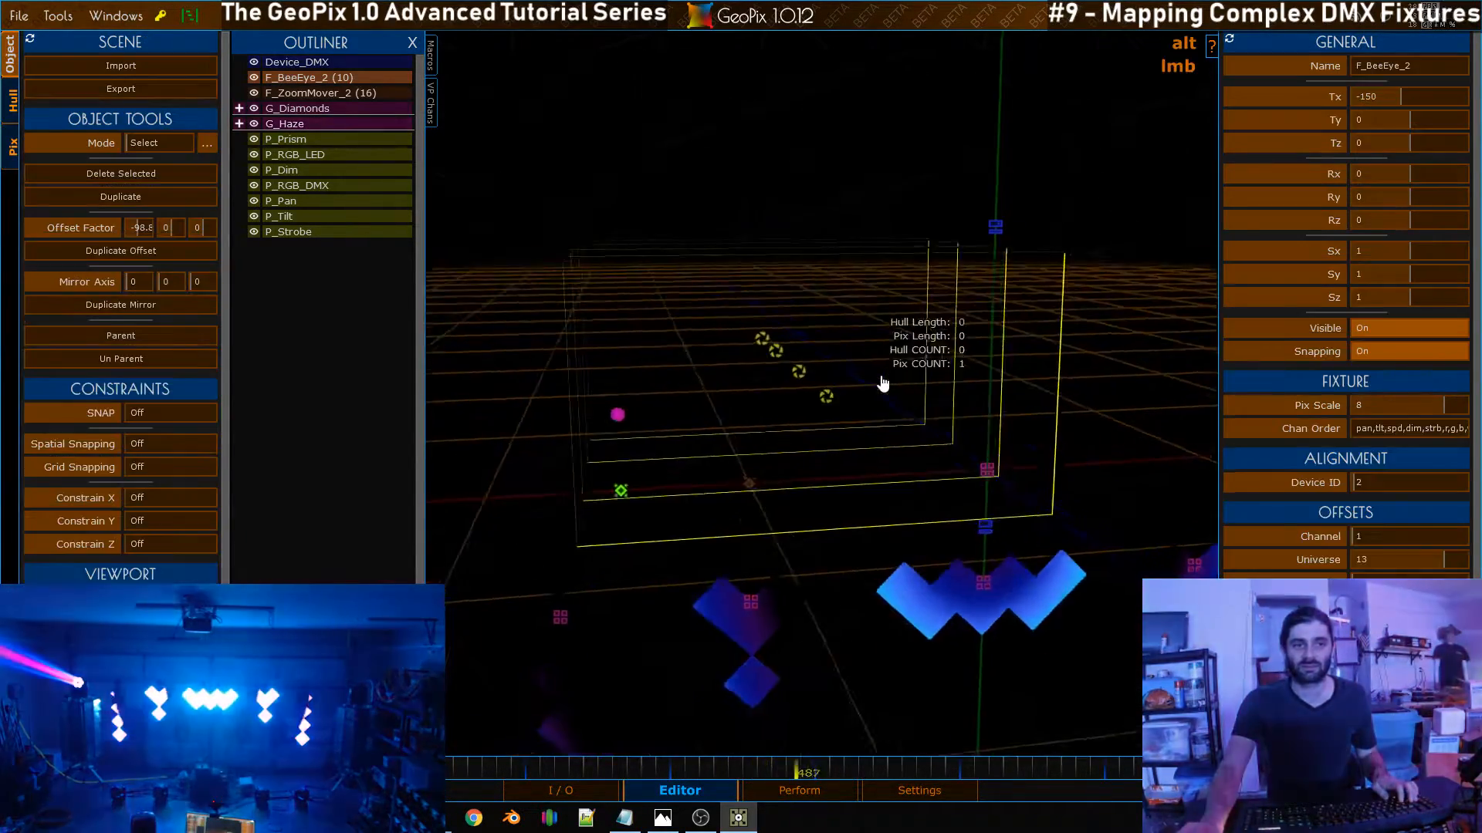
Assign mask m2 to the pix of F_ZoomMover_2 in the Mask Editor and exit pix mode
left_click(9, 151)
left_click_drag(862, 321, 840, 315, "alt")
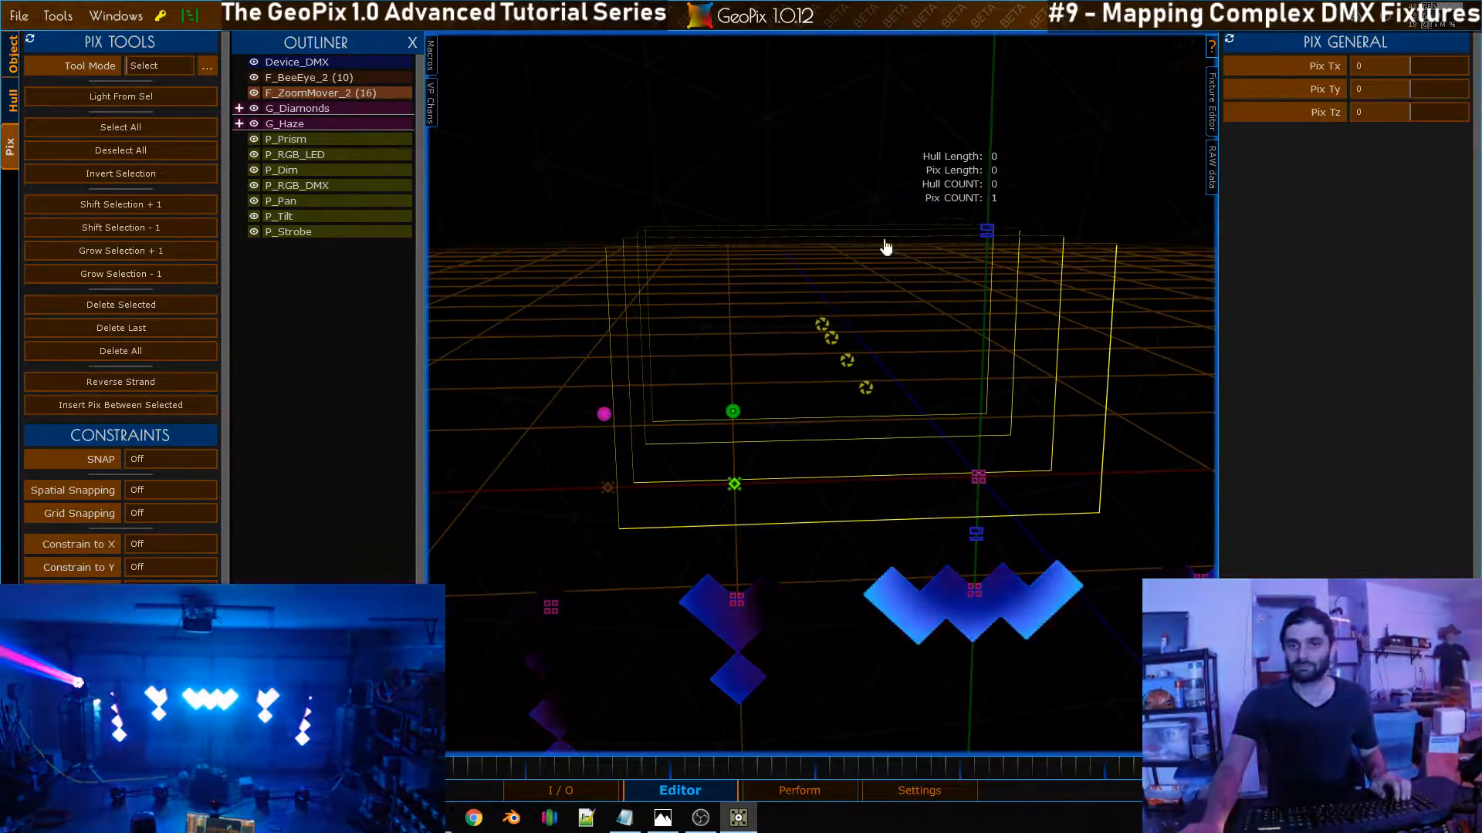
left_click_drag(664, 345, 707, 366, "alt")
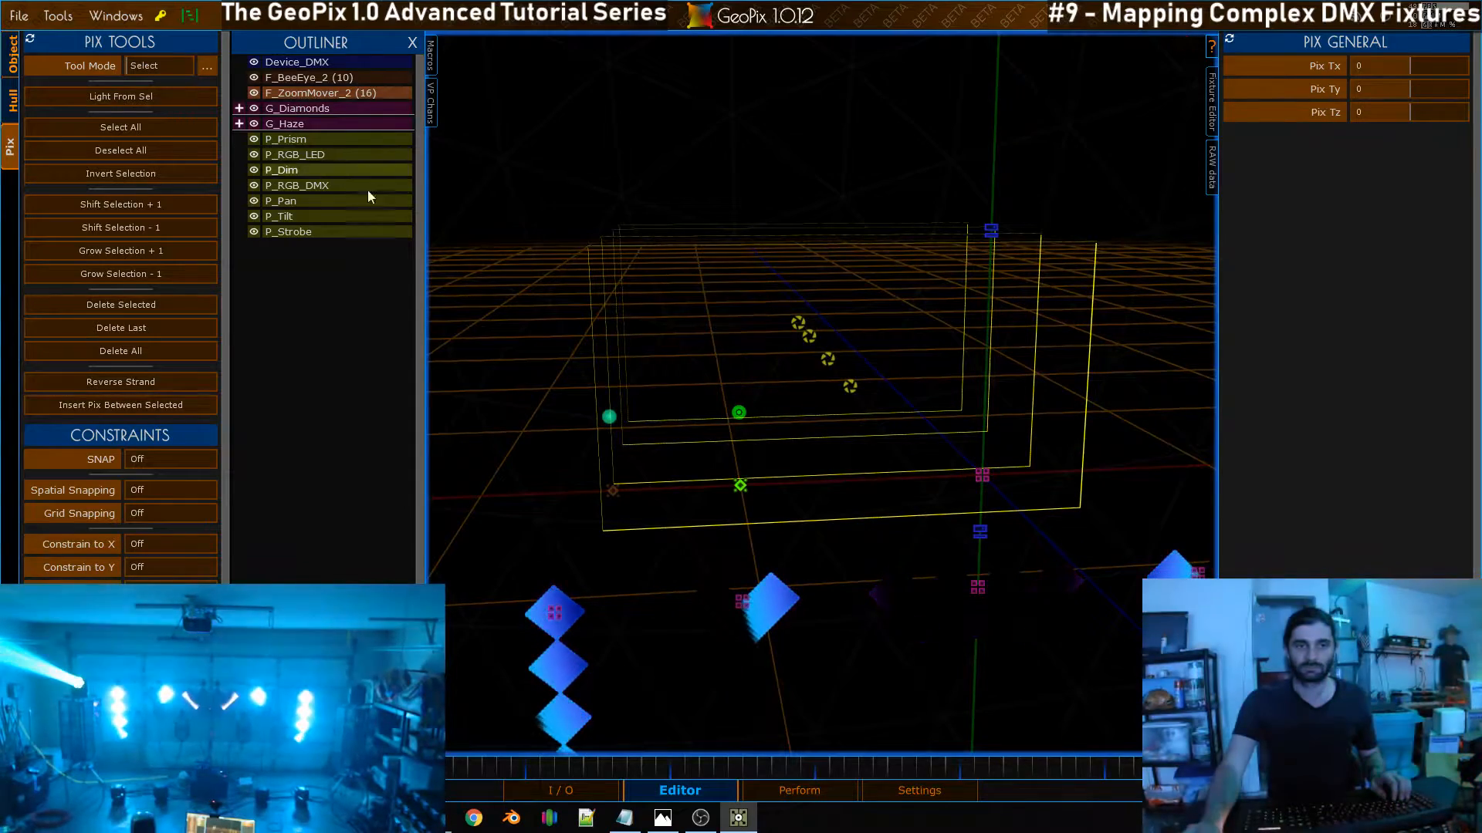
left_click(1213, 96)
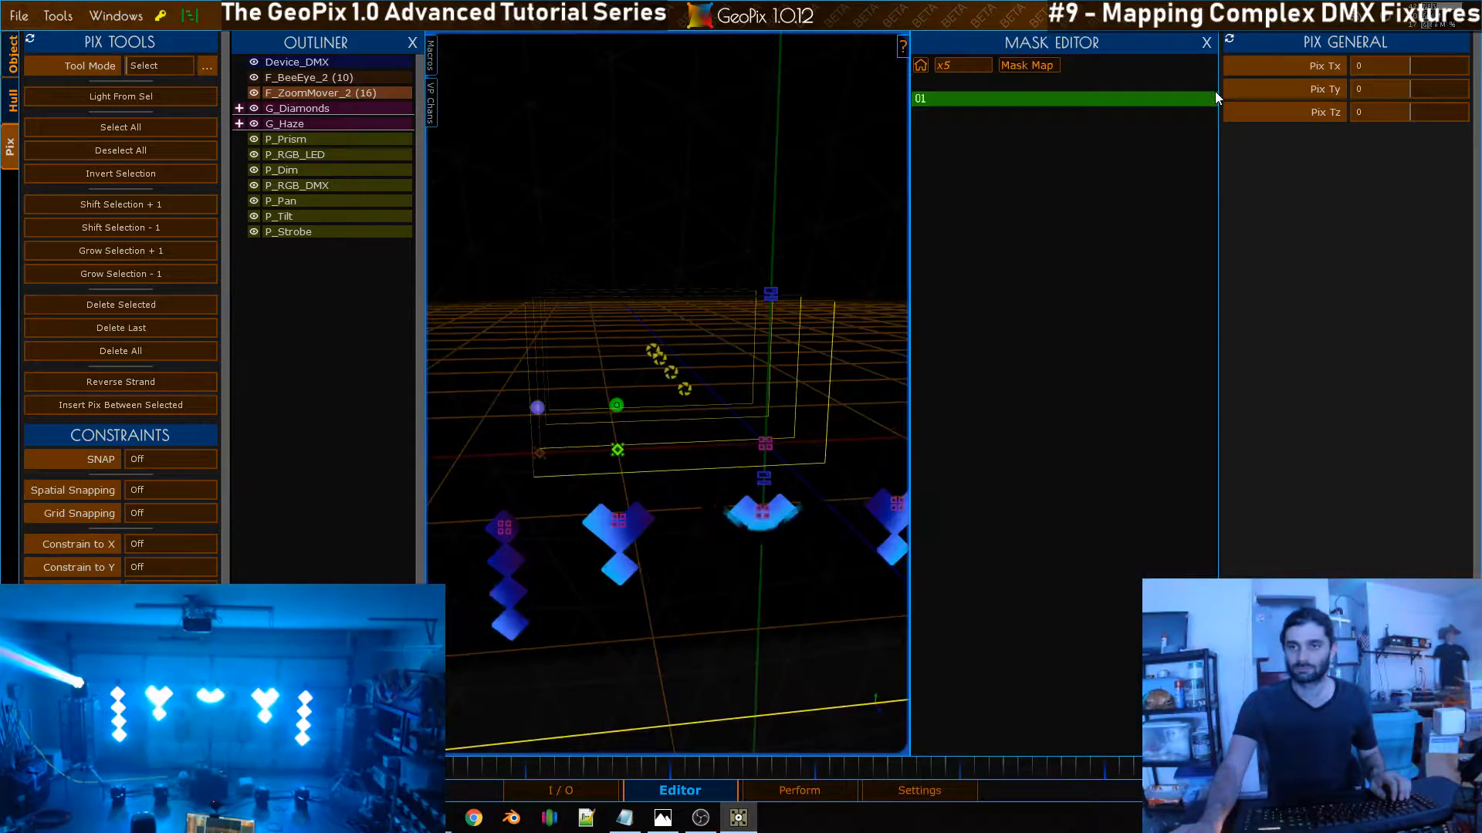
left_click(964, 66)
type("m2")
key("Return")
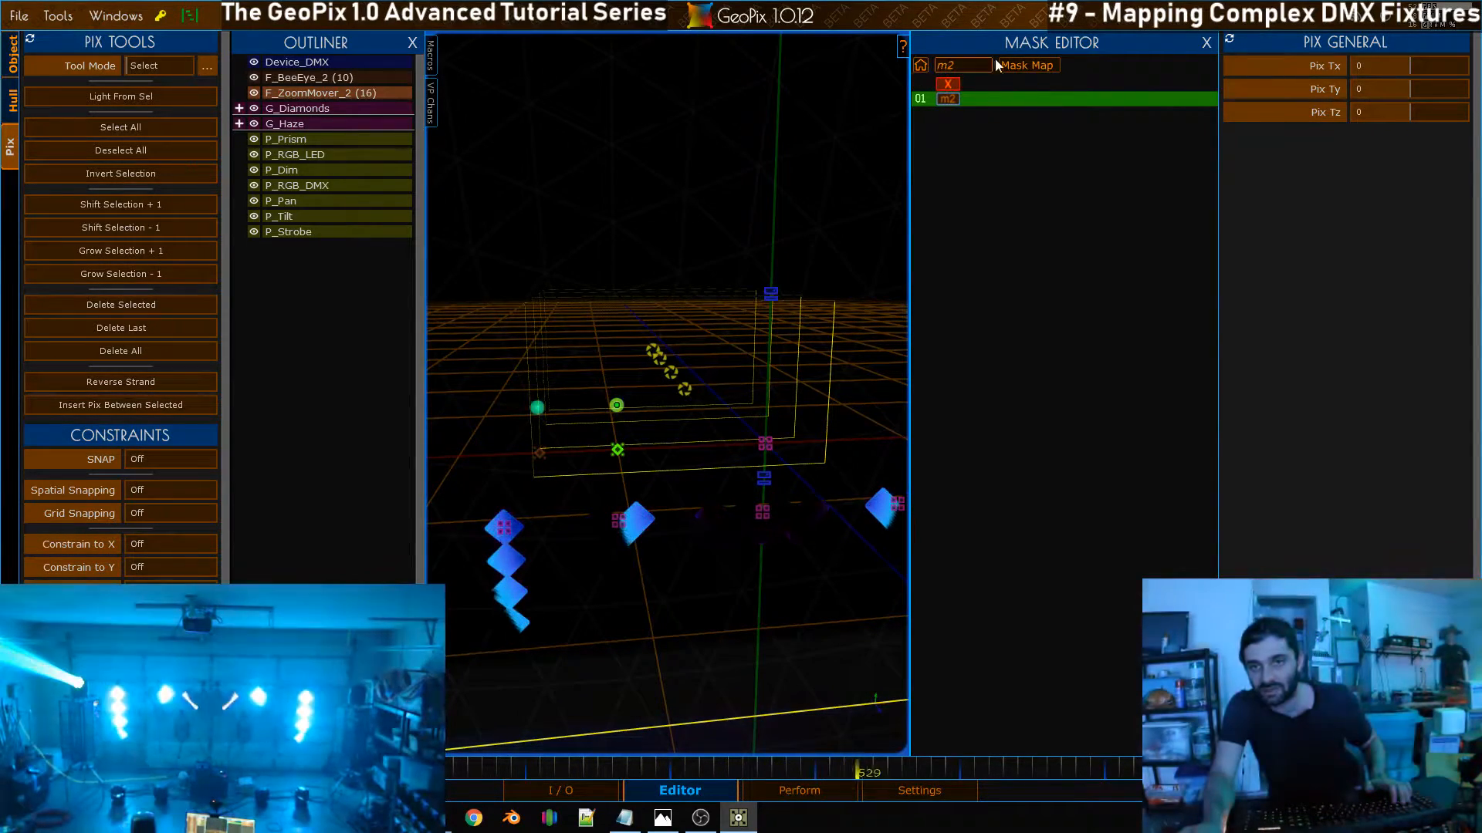
left_click(1206, 44)
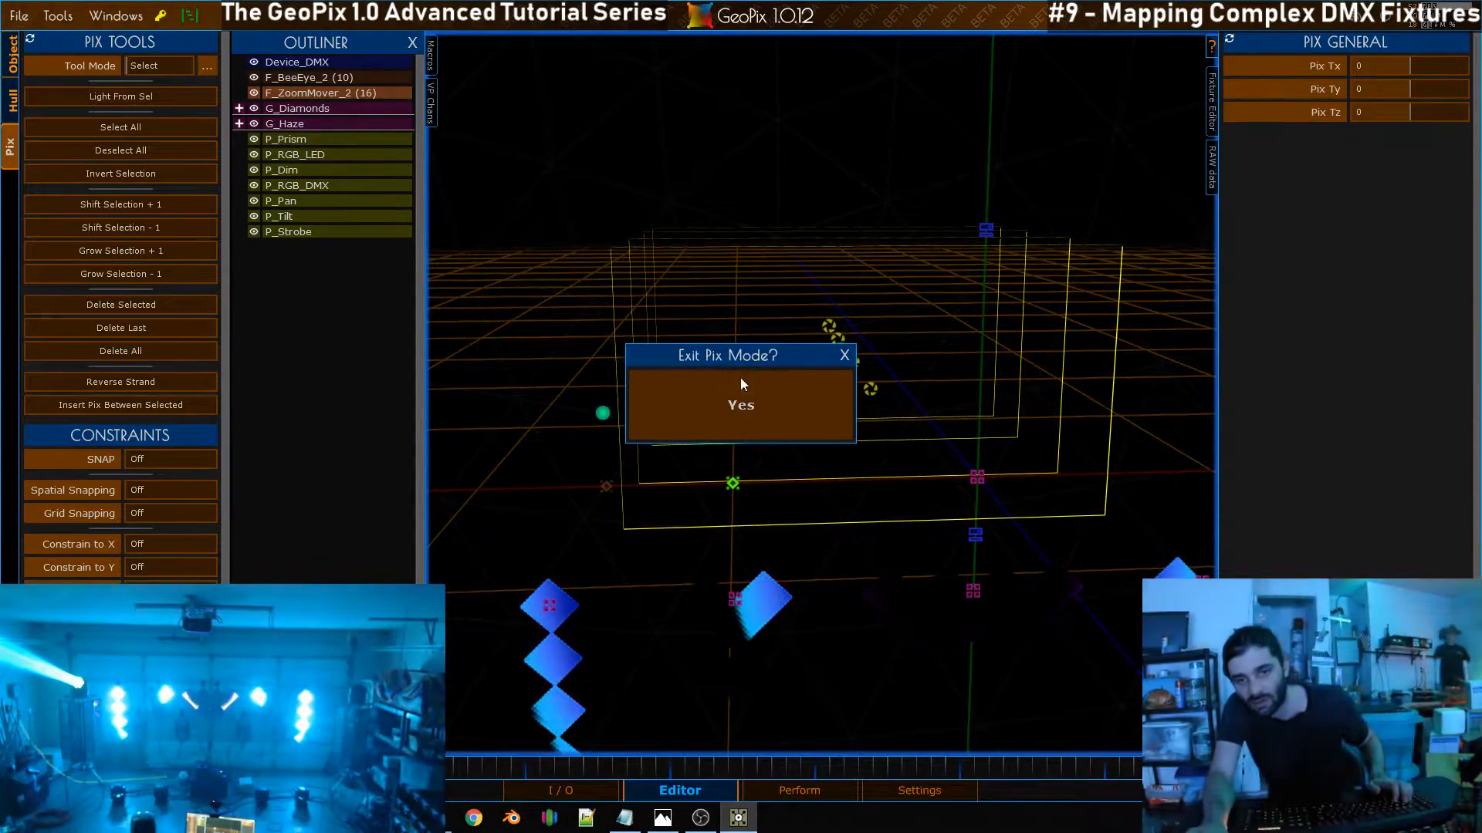
left_click(743, 401)
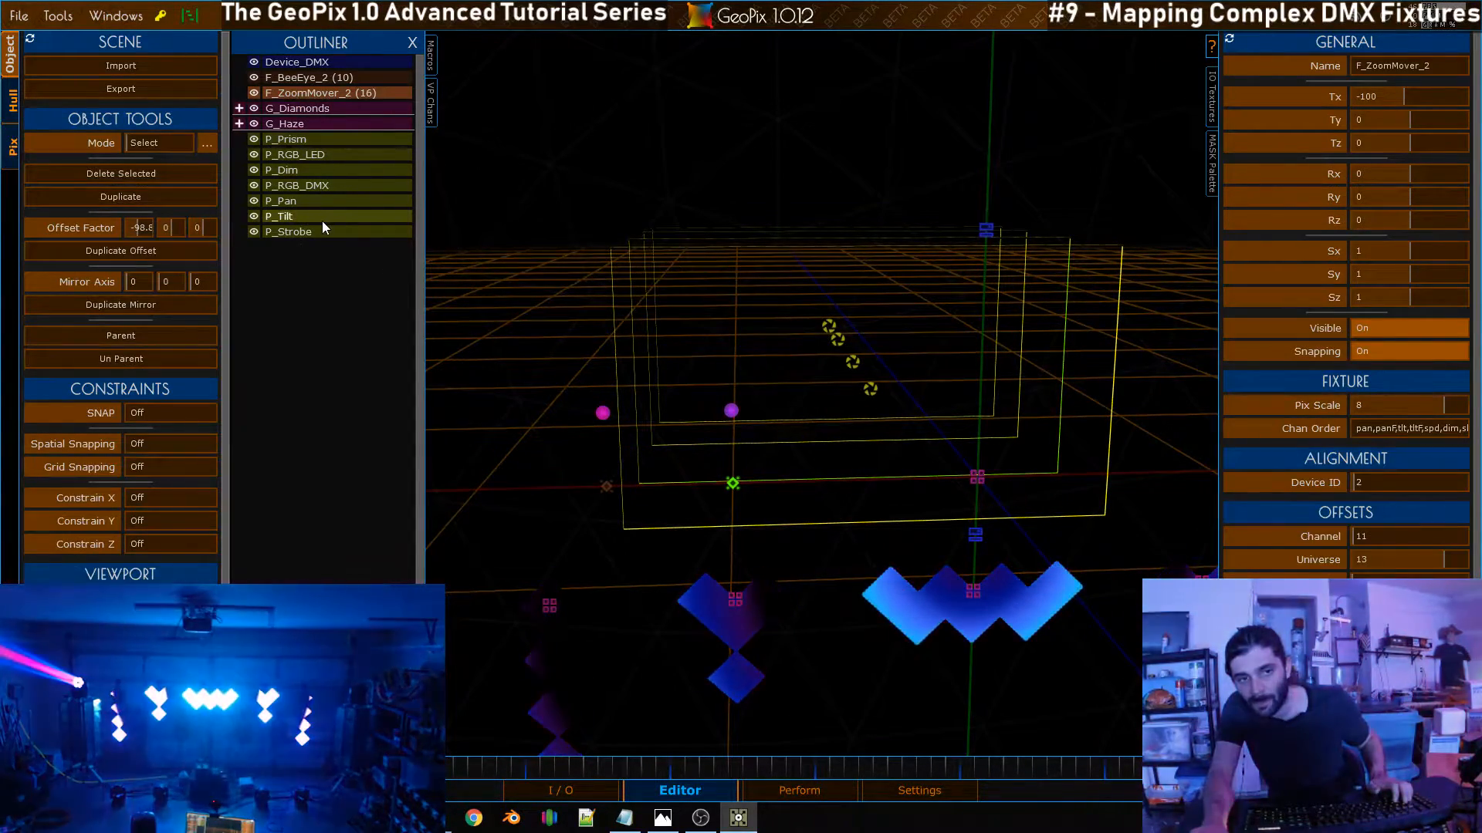
Select the P_Tilt projector and examine its placement among the other projectors behind the fixtures
left_click(321, 218)
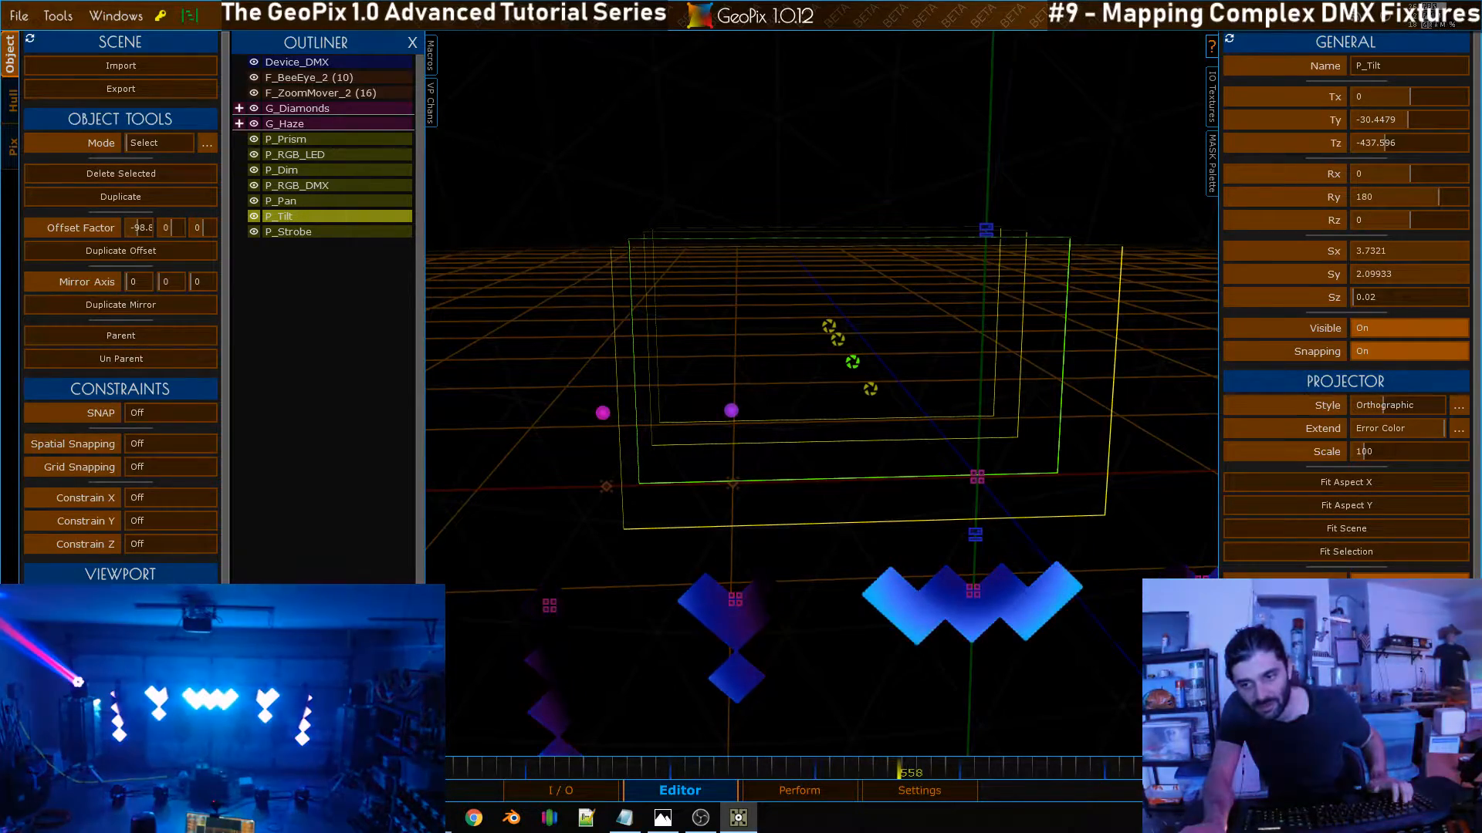
left_click_drag(933, 286, 800, 262, "alt")
right_click_drag(800, 262, 814, 270, "alt")
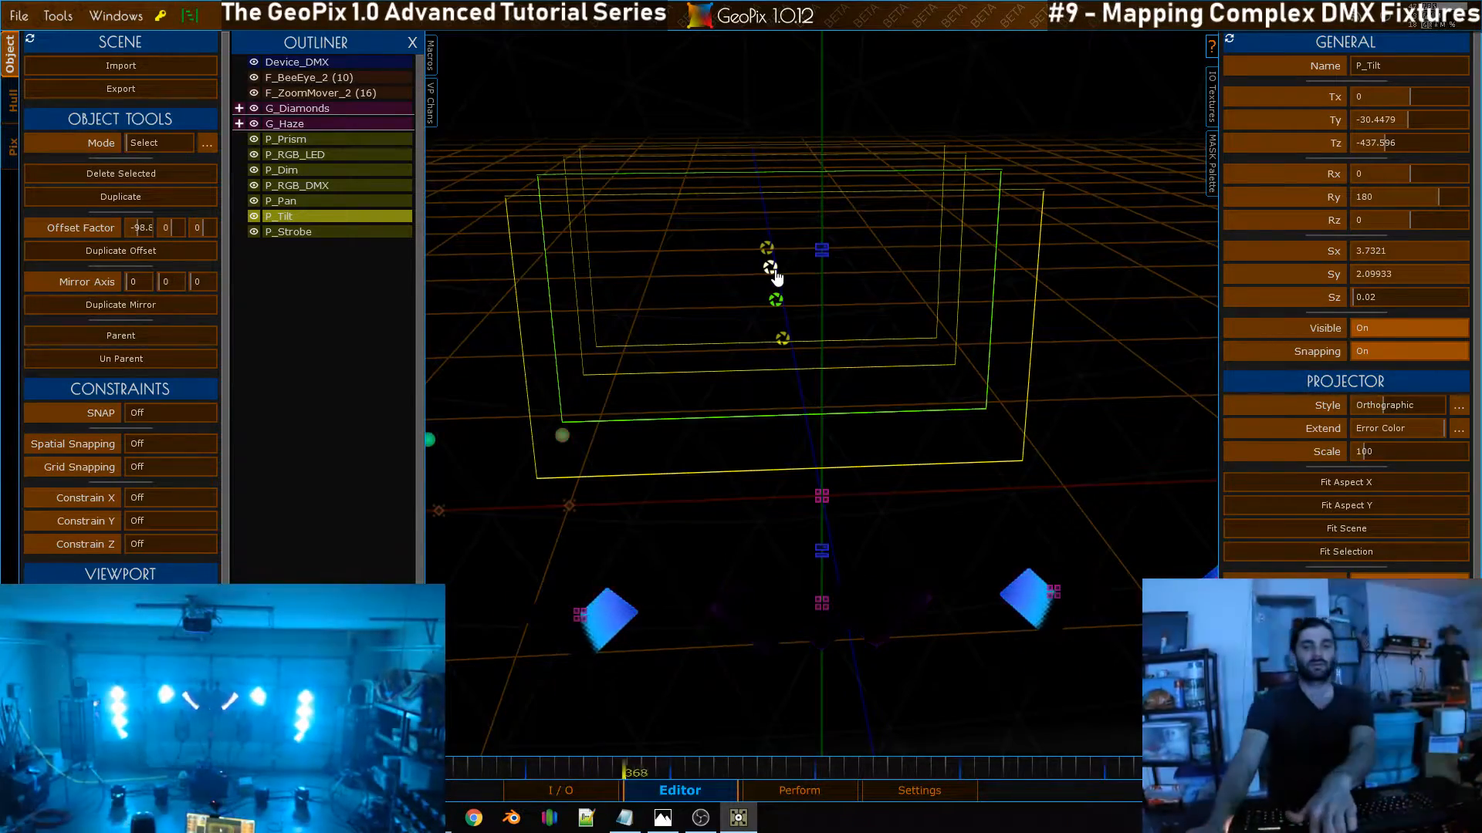
left_click_drag(830, 371, 842, 312, "alt")
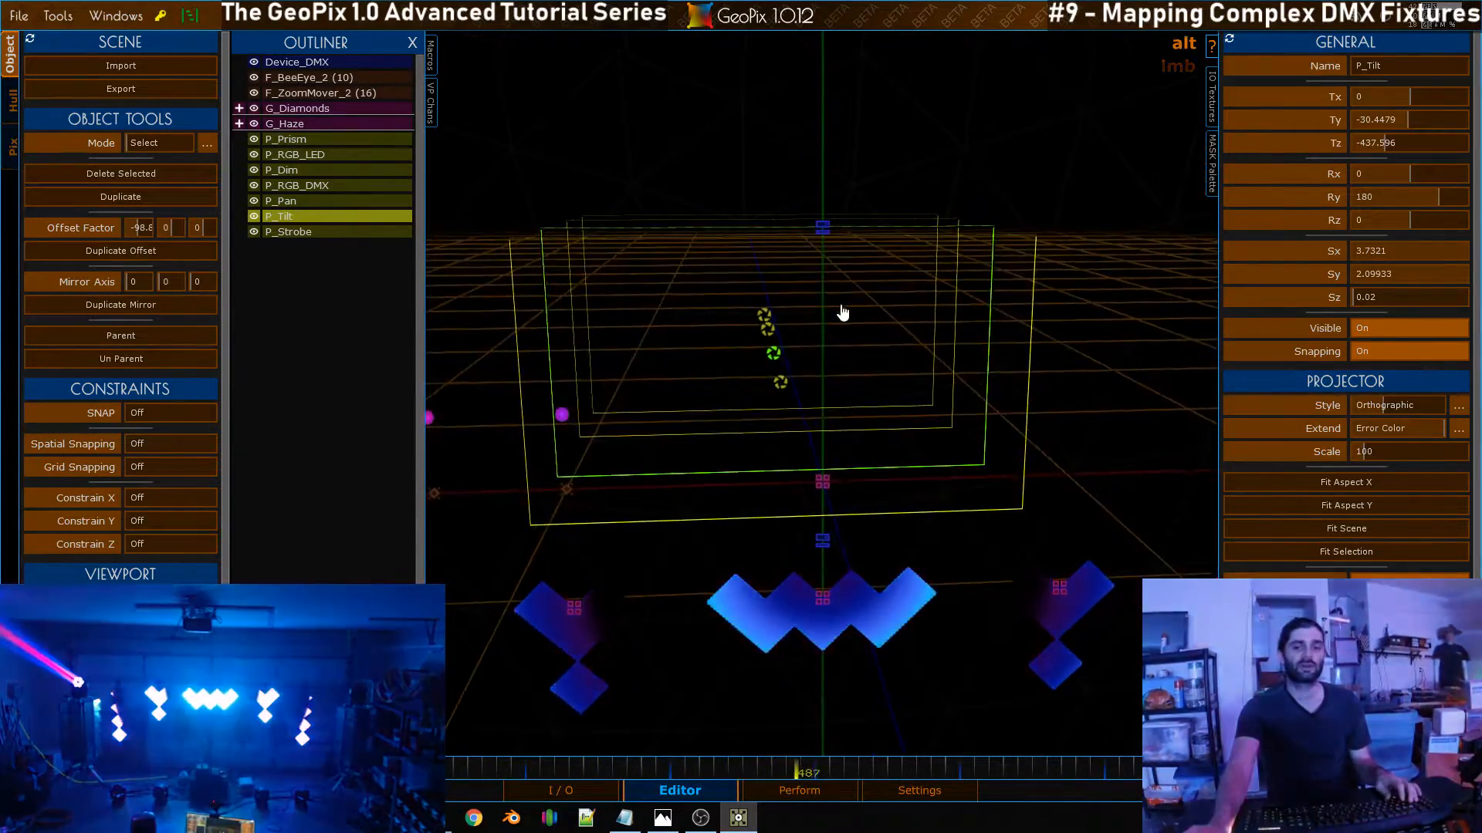
right_click_drag(842, 312, 868, 329, "alt")
left_click_drag(820, 370, 890, 321, "alt")
right_click_drag(890, 321, 917, 308, "alt")
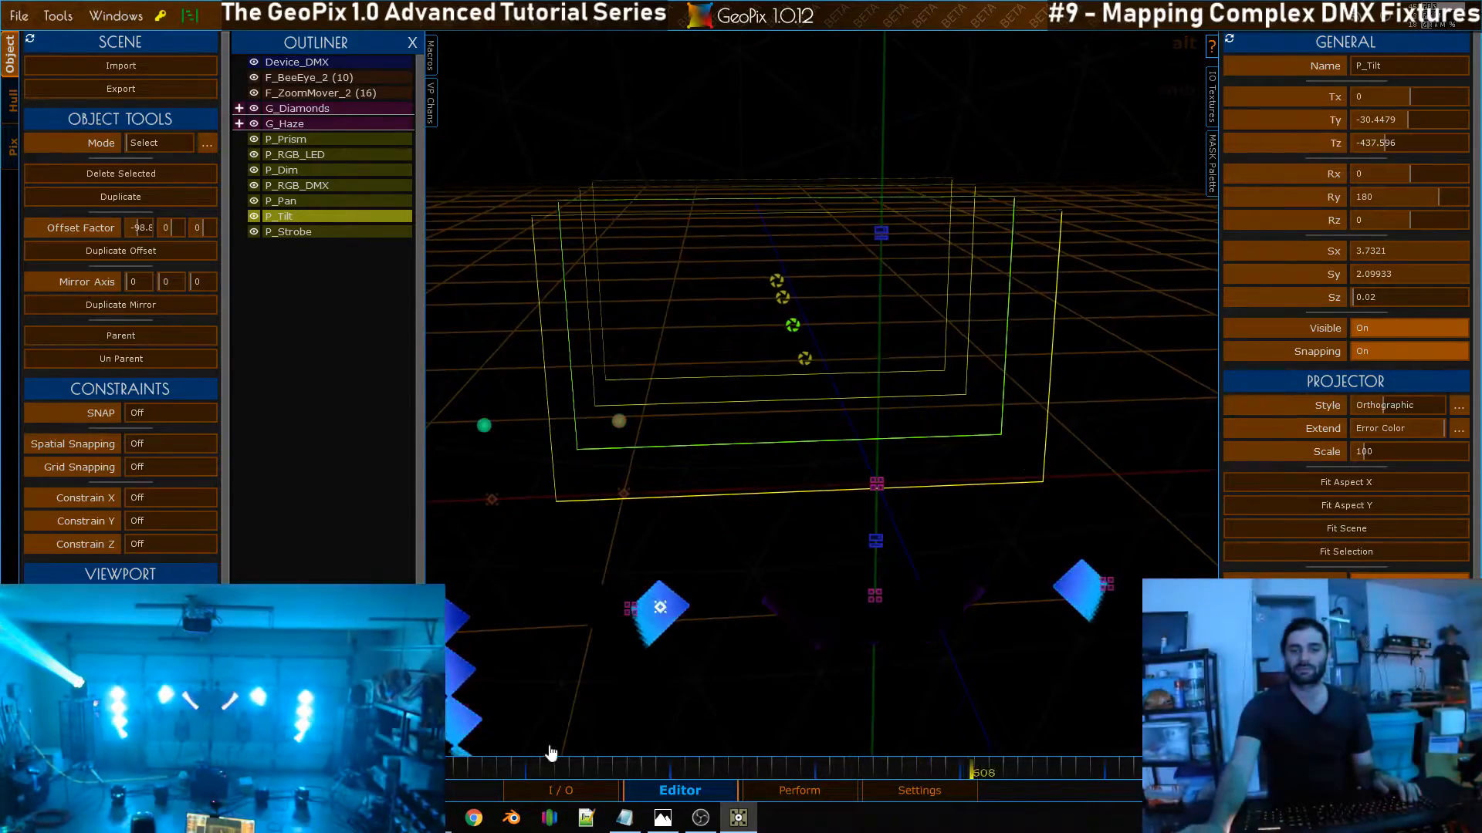
Review the M_Haze, M_Dim and Ramp_DMX_RGB nodes in the I/O graph and check the DMX channel chart in Zoom Led Mini.jpg
left_click(561, 790)
right_click_drag(831, 338, 928, 552, "alt")
scroll(764, 450, "up", 5)
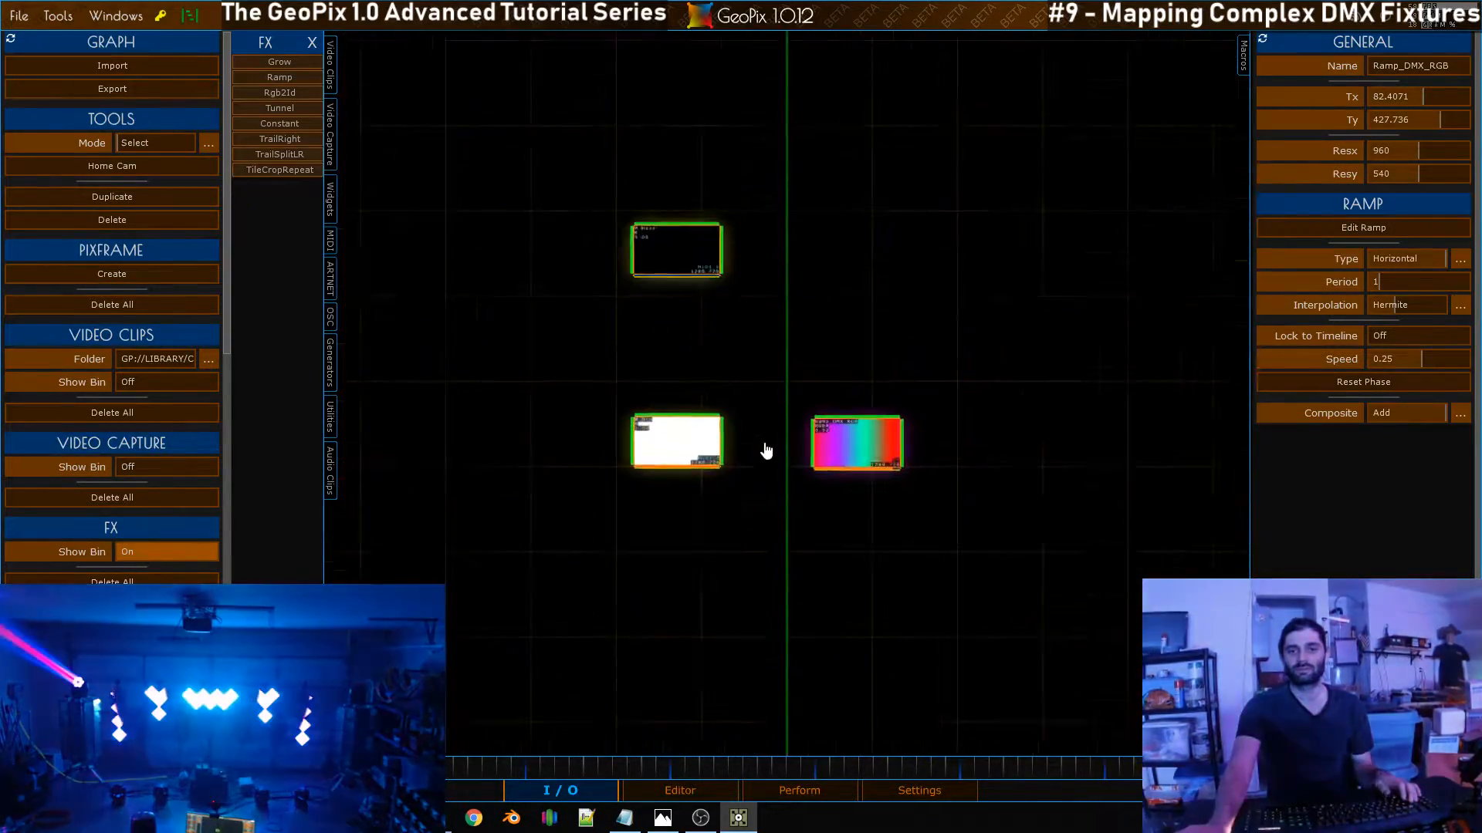
right_click_drag(699, 331, 724, 336, "alt")
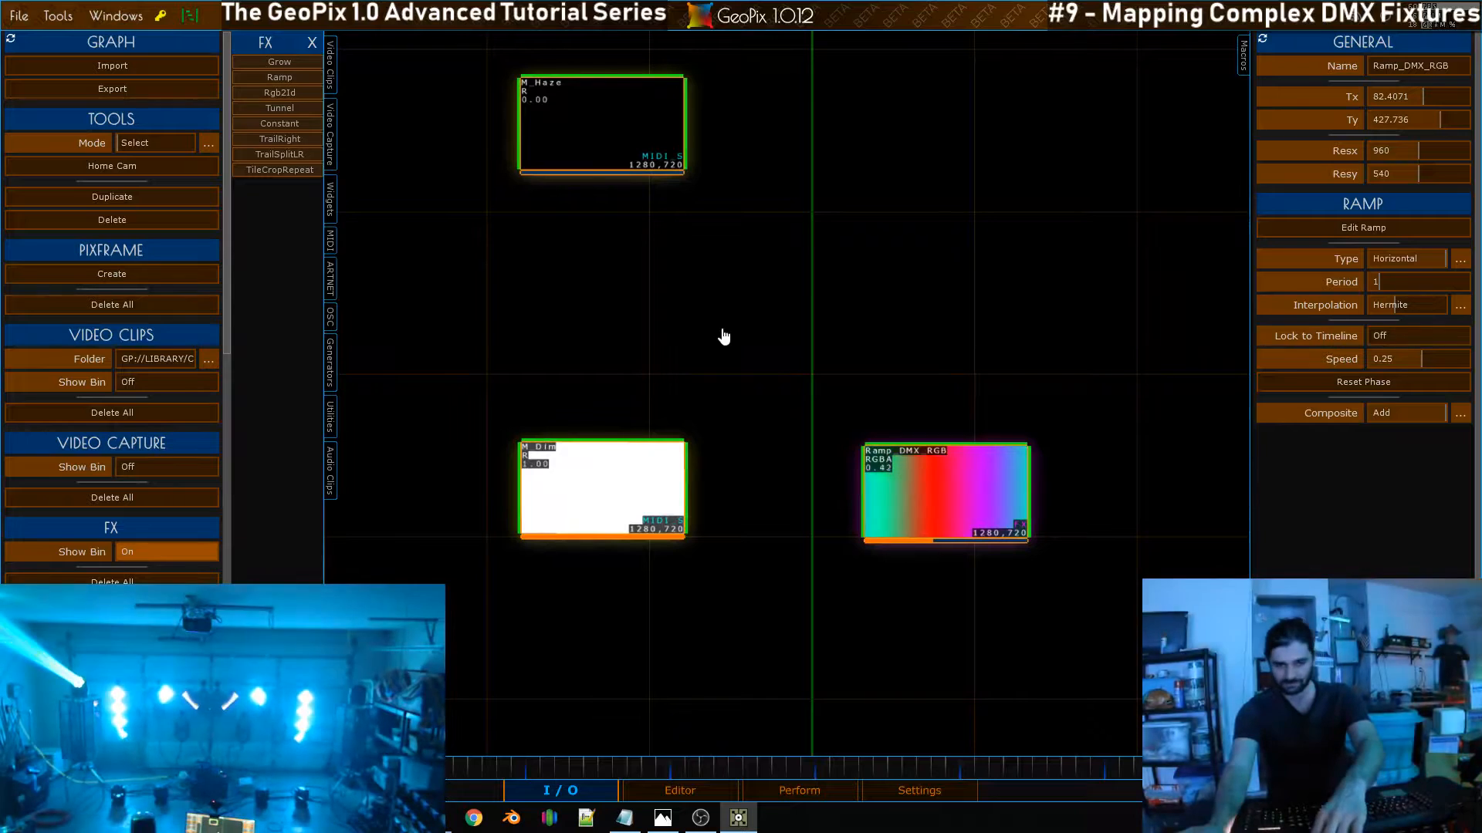
left_click(662, 824)
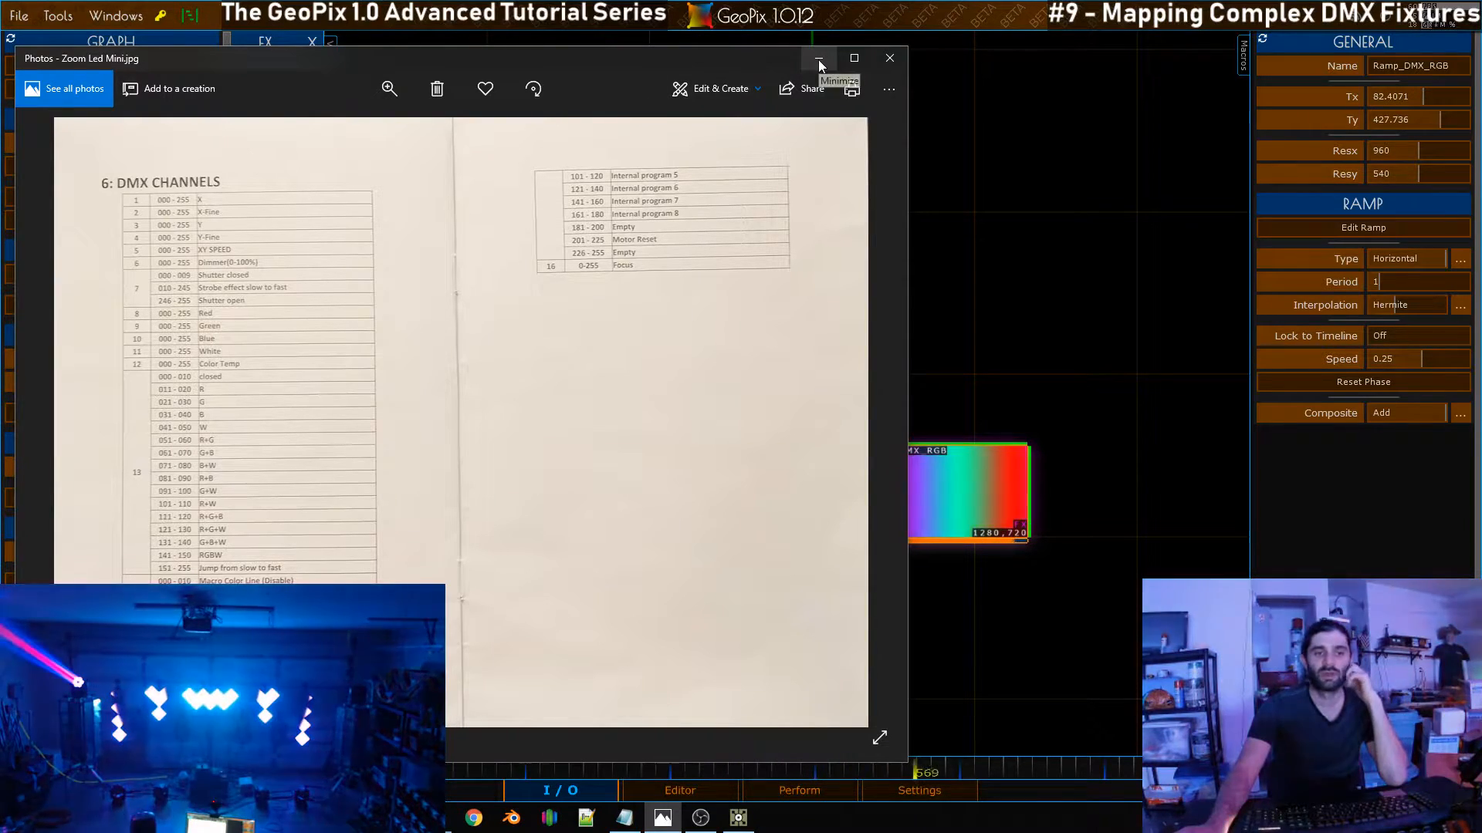
left_click(818, 58)
middle_click_drag(690, 223, 653, 325)
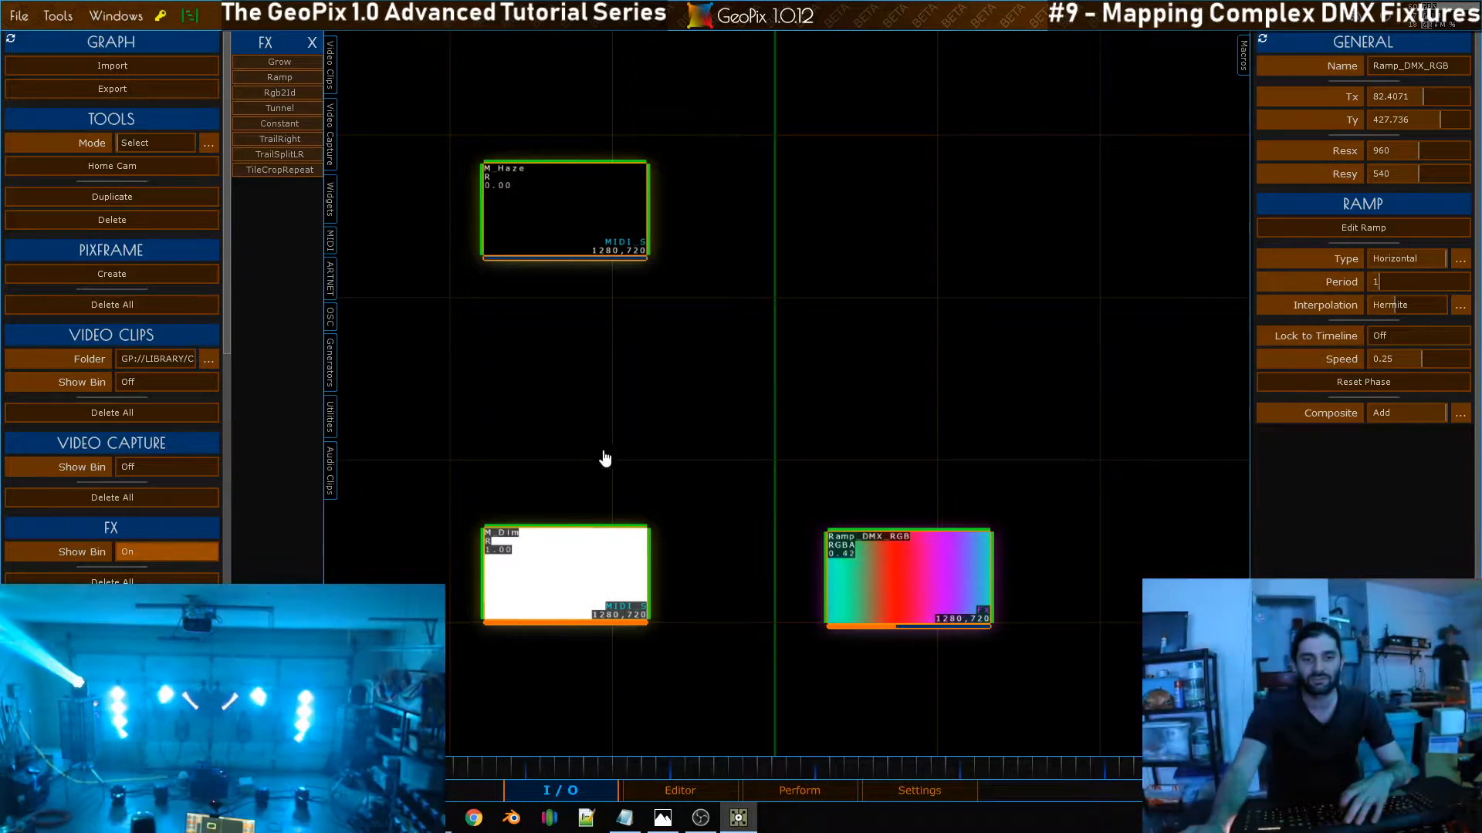
middle_click_drag(633, 363, 666, 396)
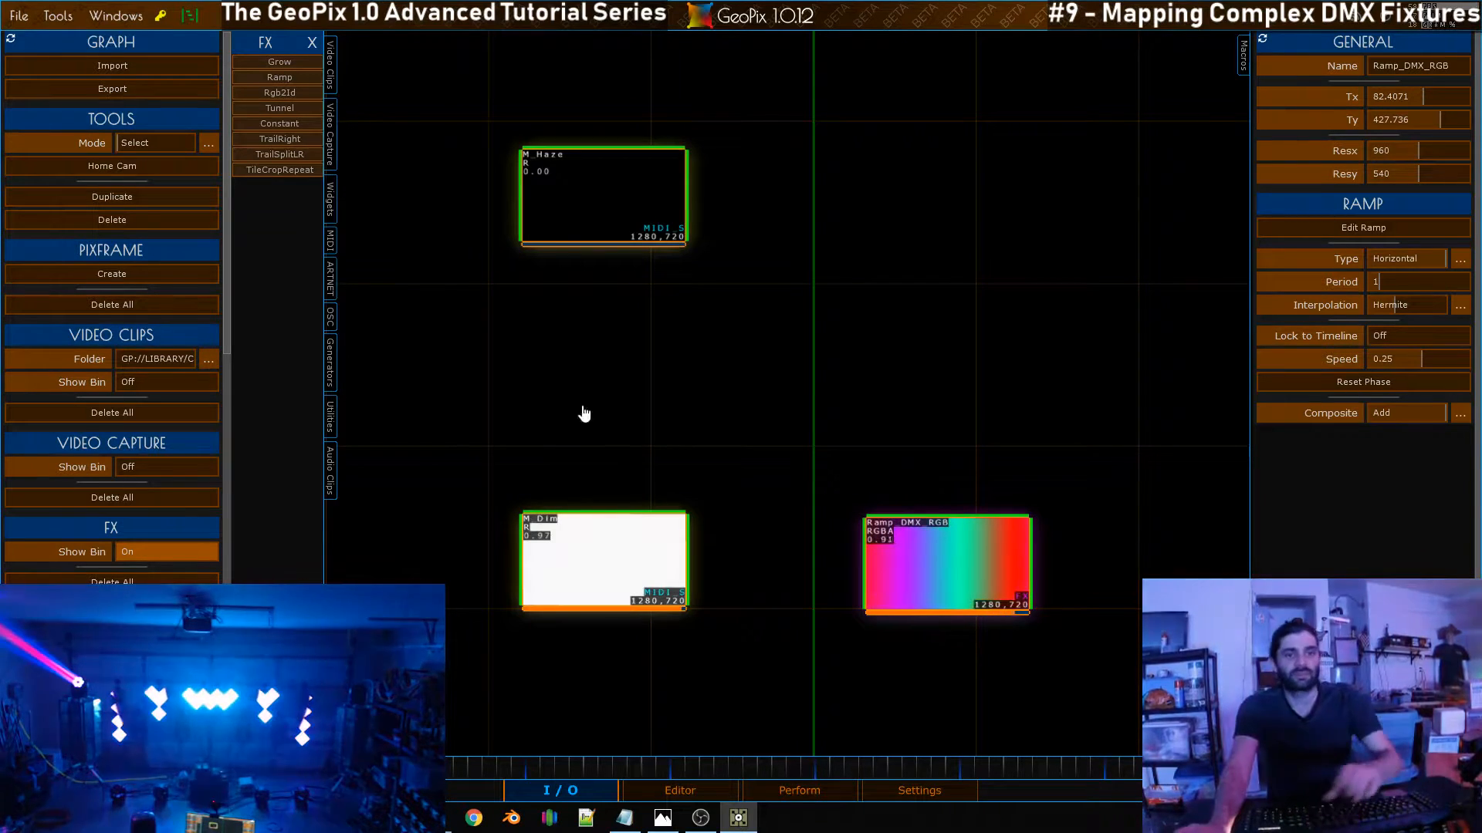
Add a math utility node to the I/O graph and connect the M_Dim output to its input
left_click(311, 43)
left_click(238, 436)
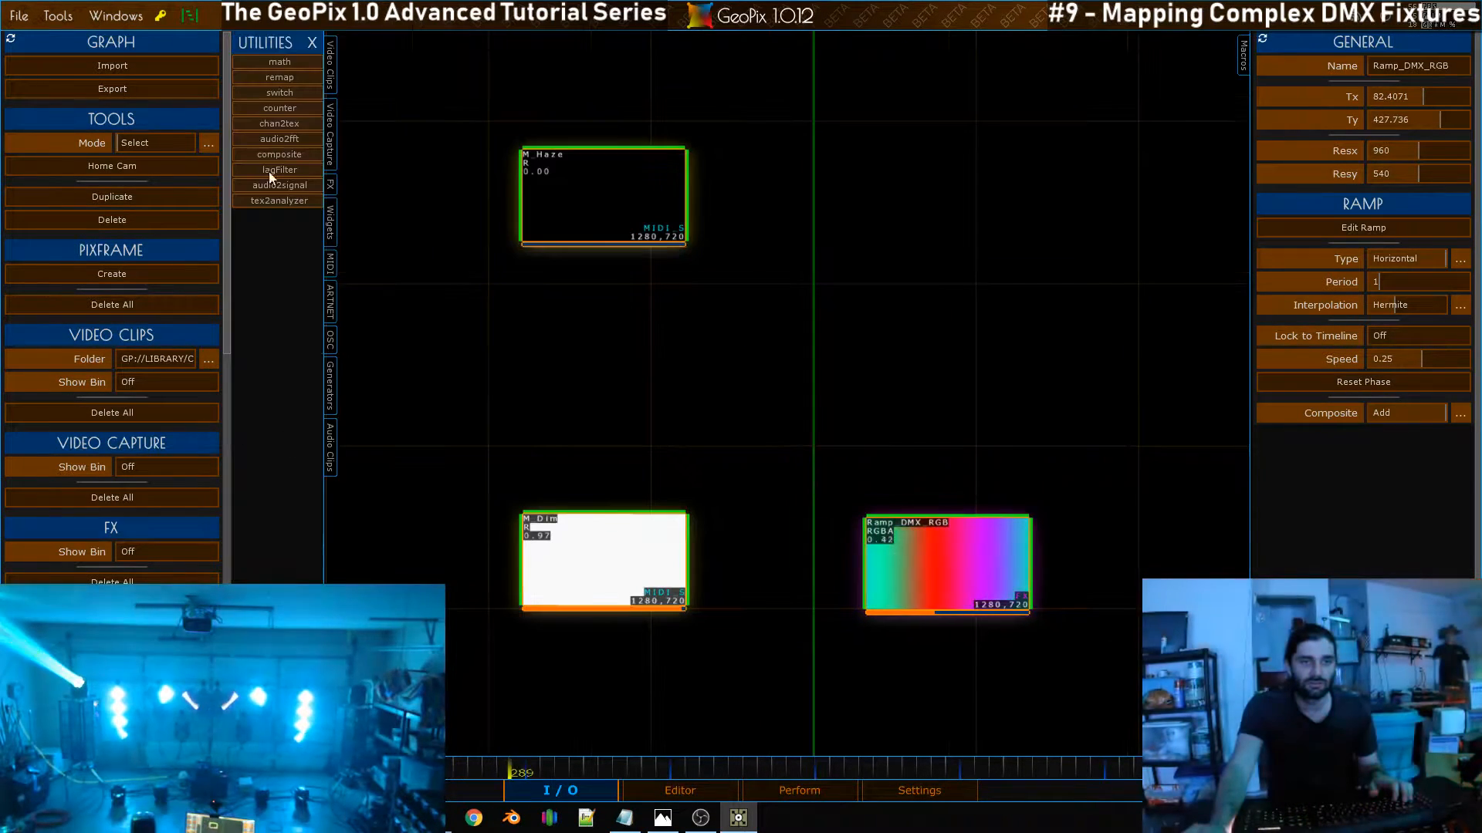
left_click(278, 64)
left_click(682, 409)
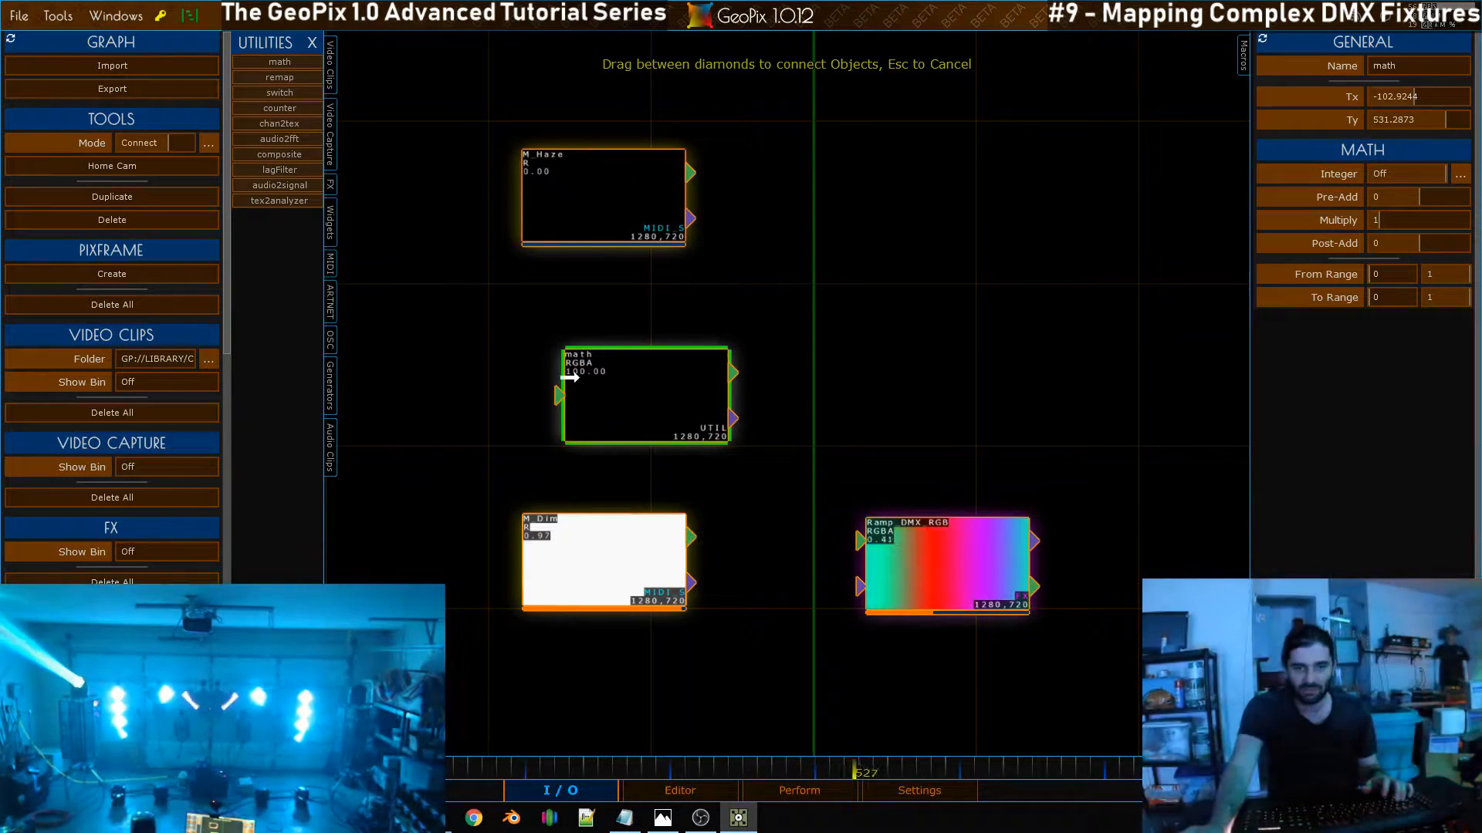
left_click_drag(691, 537, 558, 398)
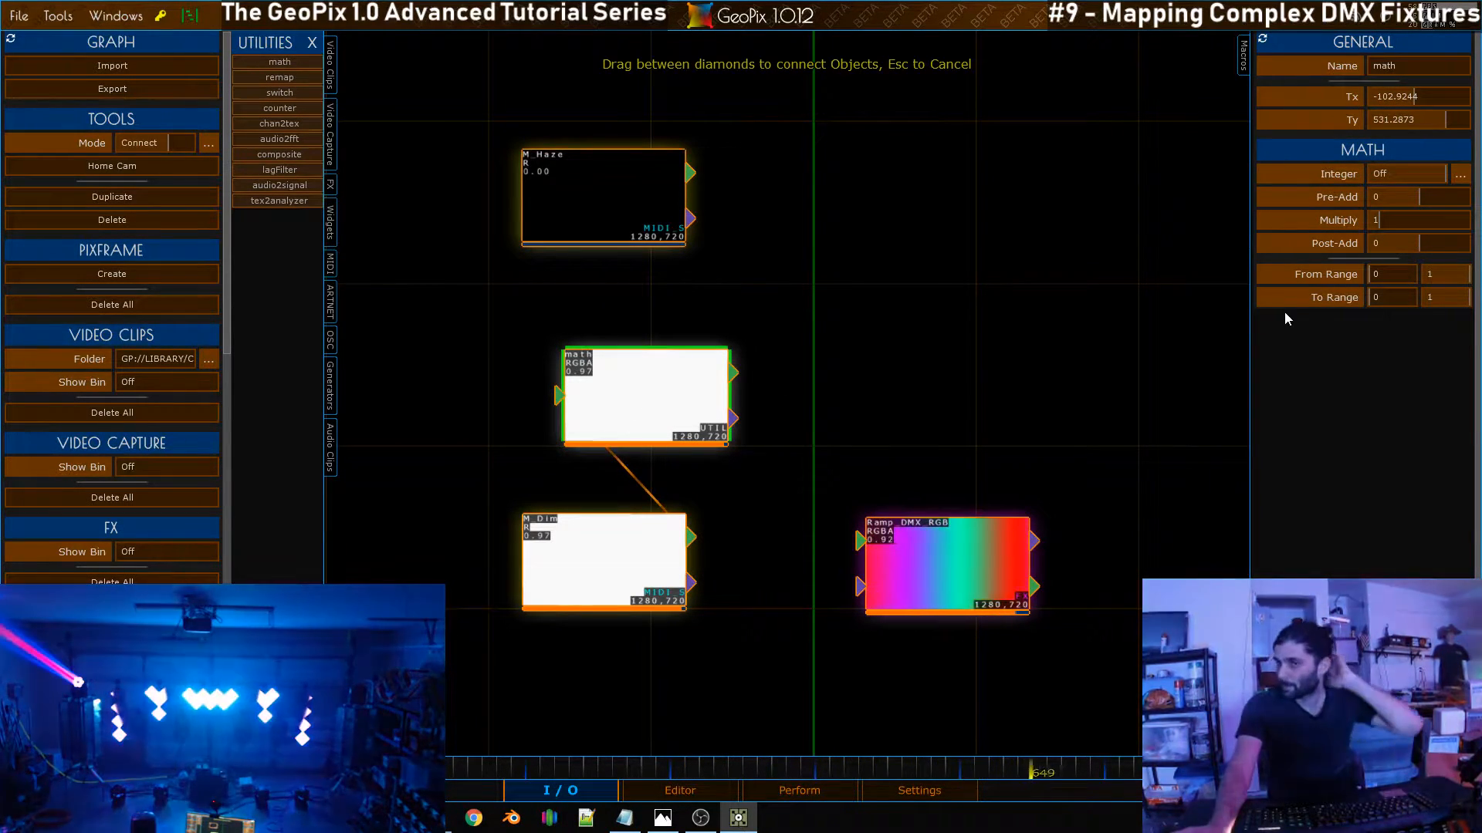
Set the math node's Integer mode to Ceiling, name it math_Shutter and place it directly below M_Dim
left_click(1460, 177)
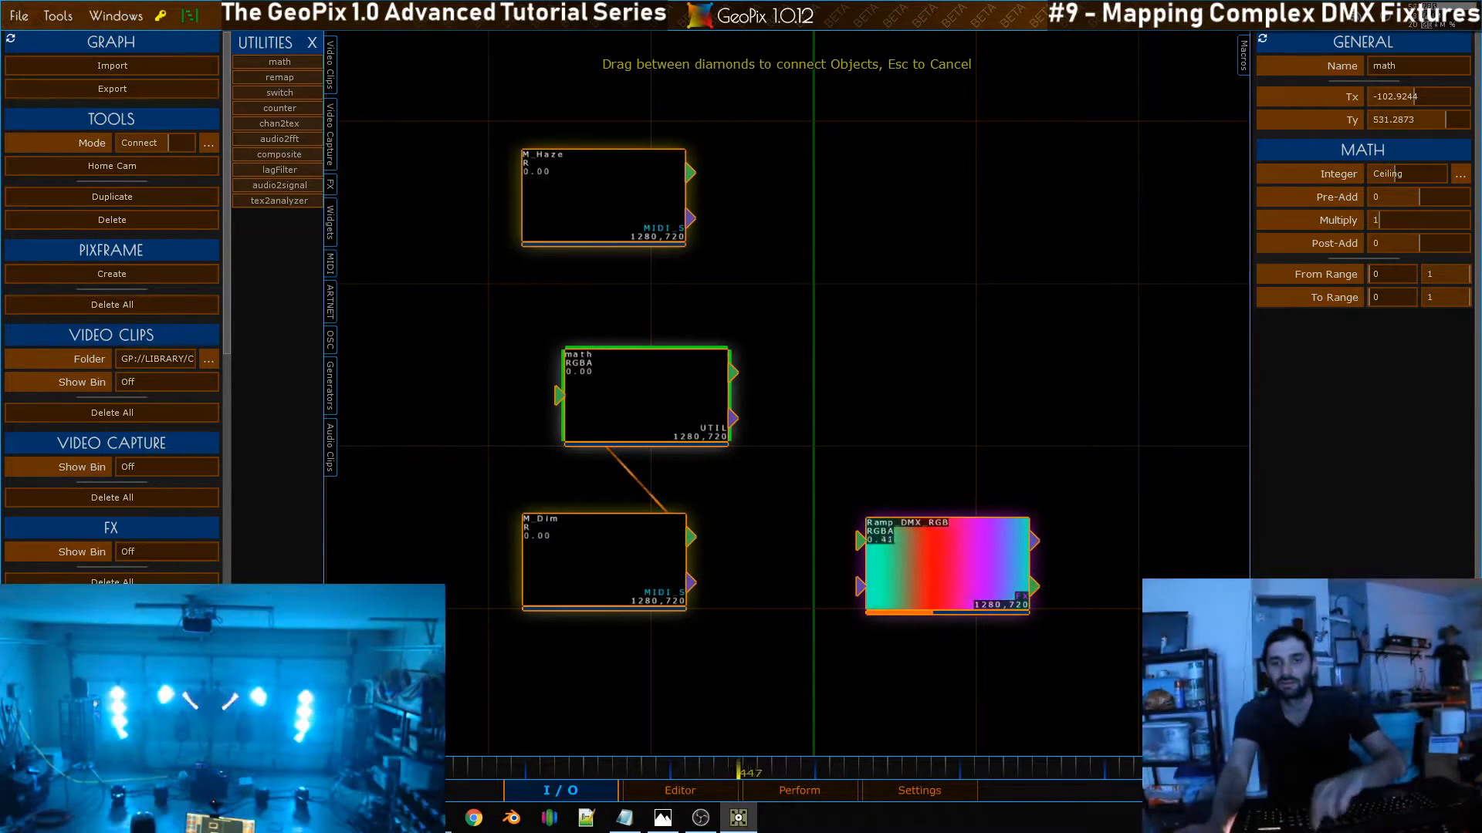
middle_click_drag(700, 344, 734, 251)
key("g")
left_click_drag(680, 303, 637, 583)
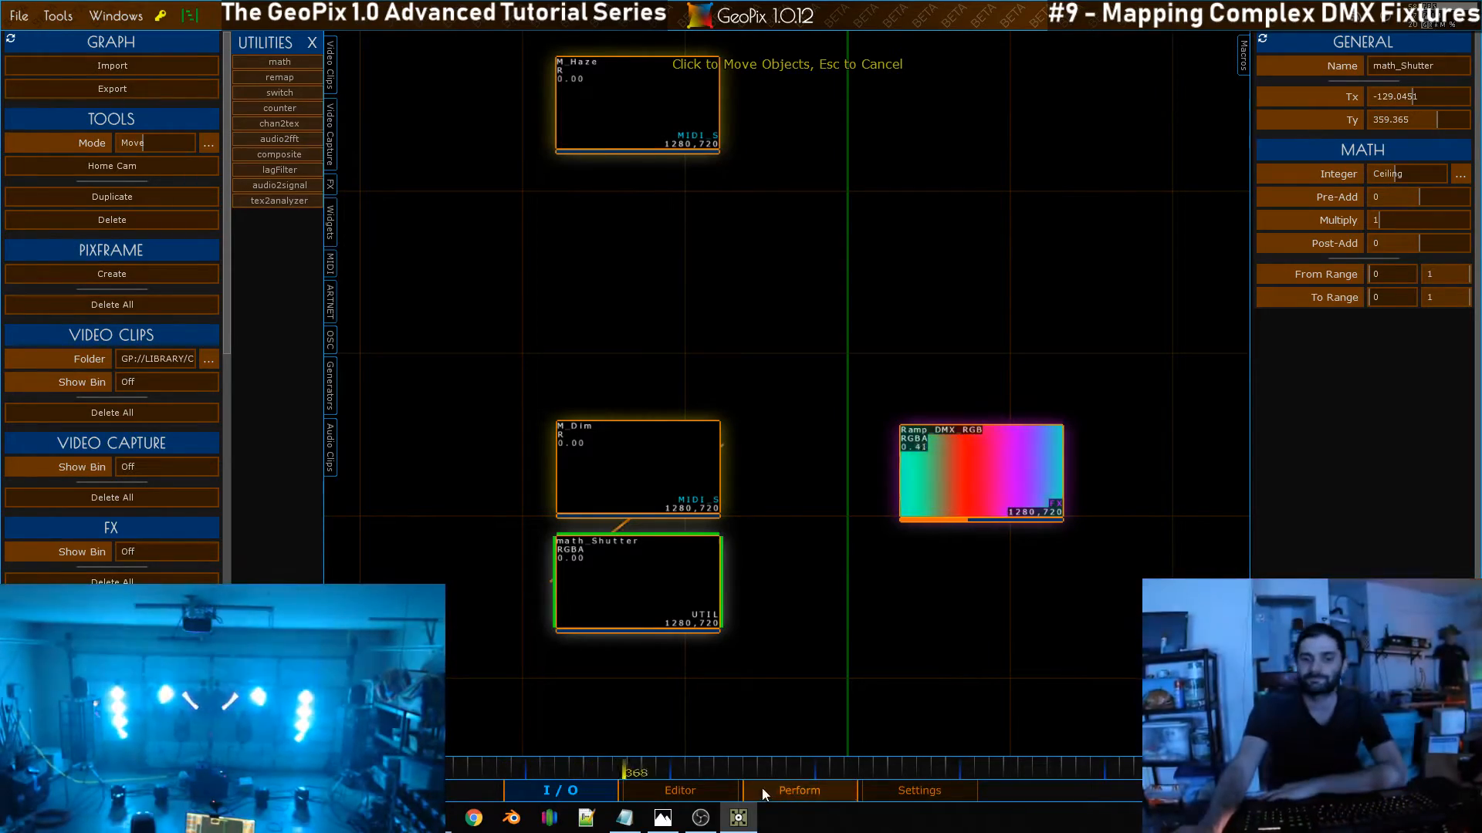
Duplicate the P_Dim projector in the Editor and move the copy down the Y axis to about -403
left_click(680, 790)
left_click_drag(667, 289, 860, 414, "alt")
left_click(790, 679)
key("ctrl+d")
key("y")
left_click(855, 397)
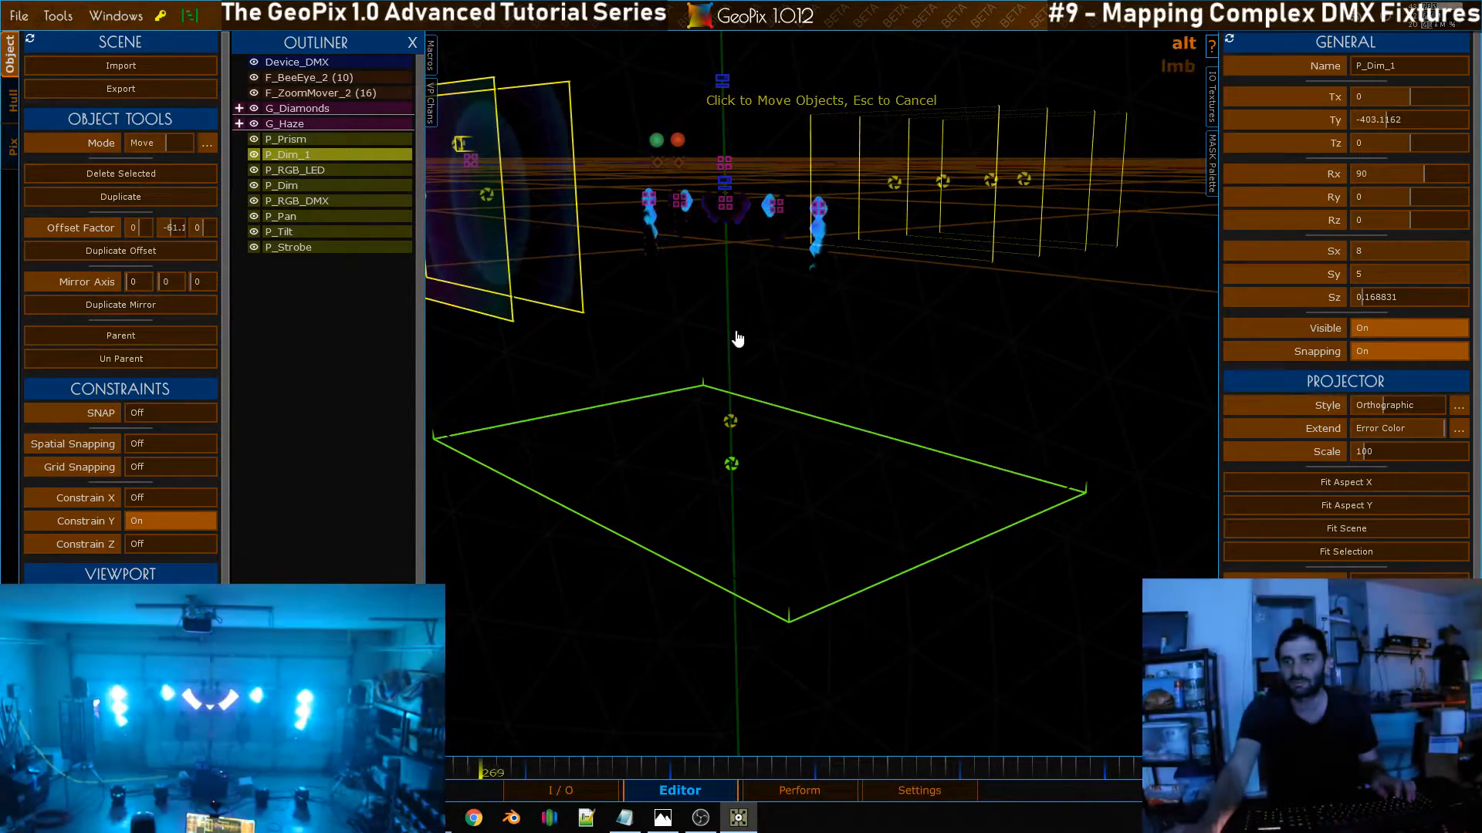
Name the copied projector P_Shutter and assign it the math_Shutter texture from the IO textures
left_click_drag(741, 341, 806, 349, "alt")
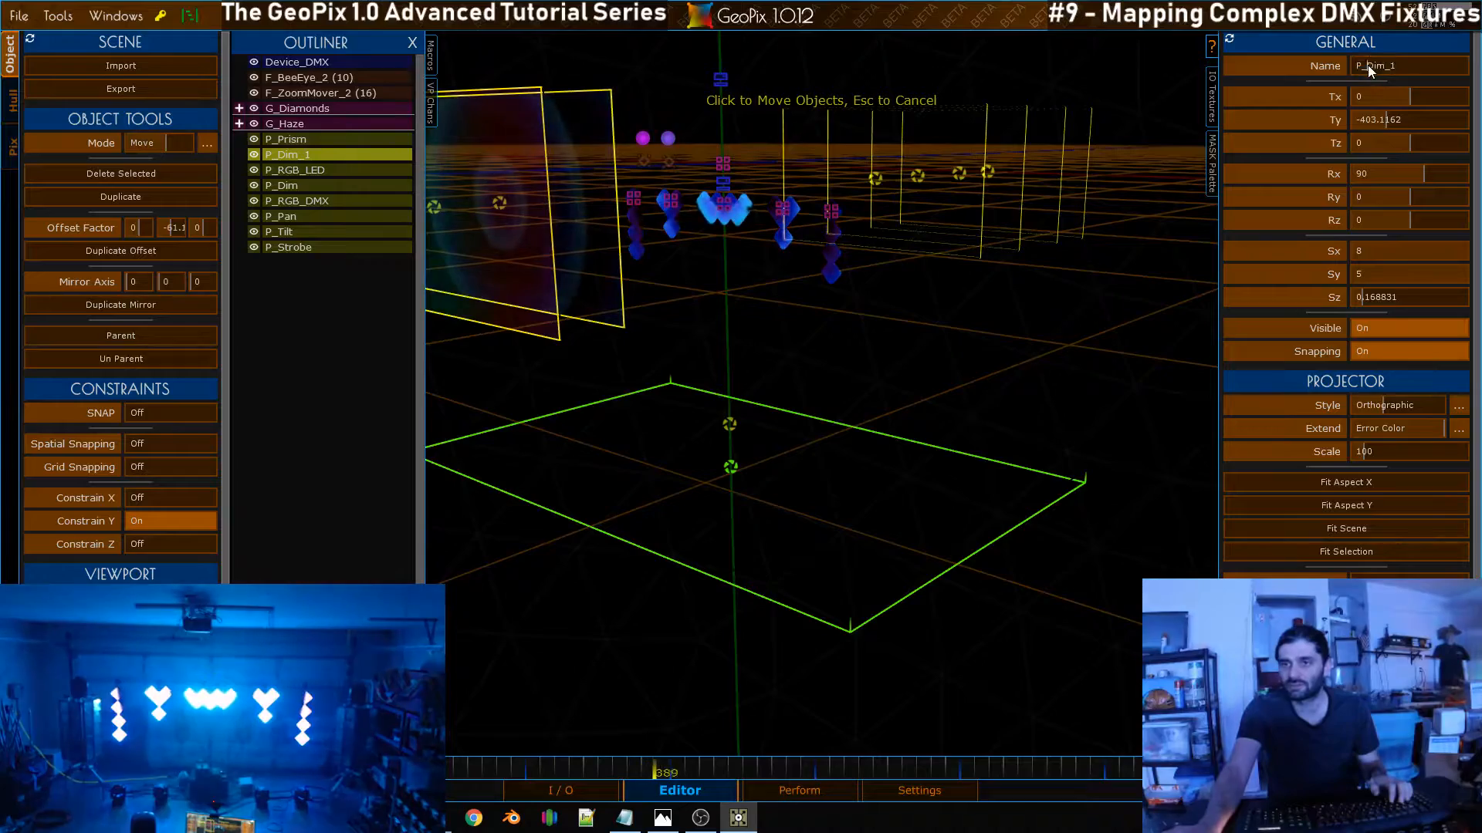
type("P_Shutter")
key("Return")
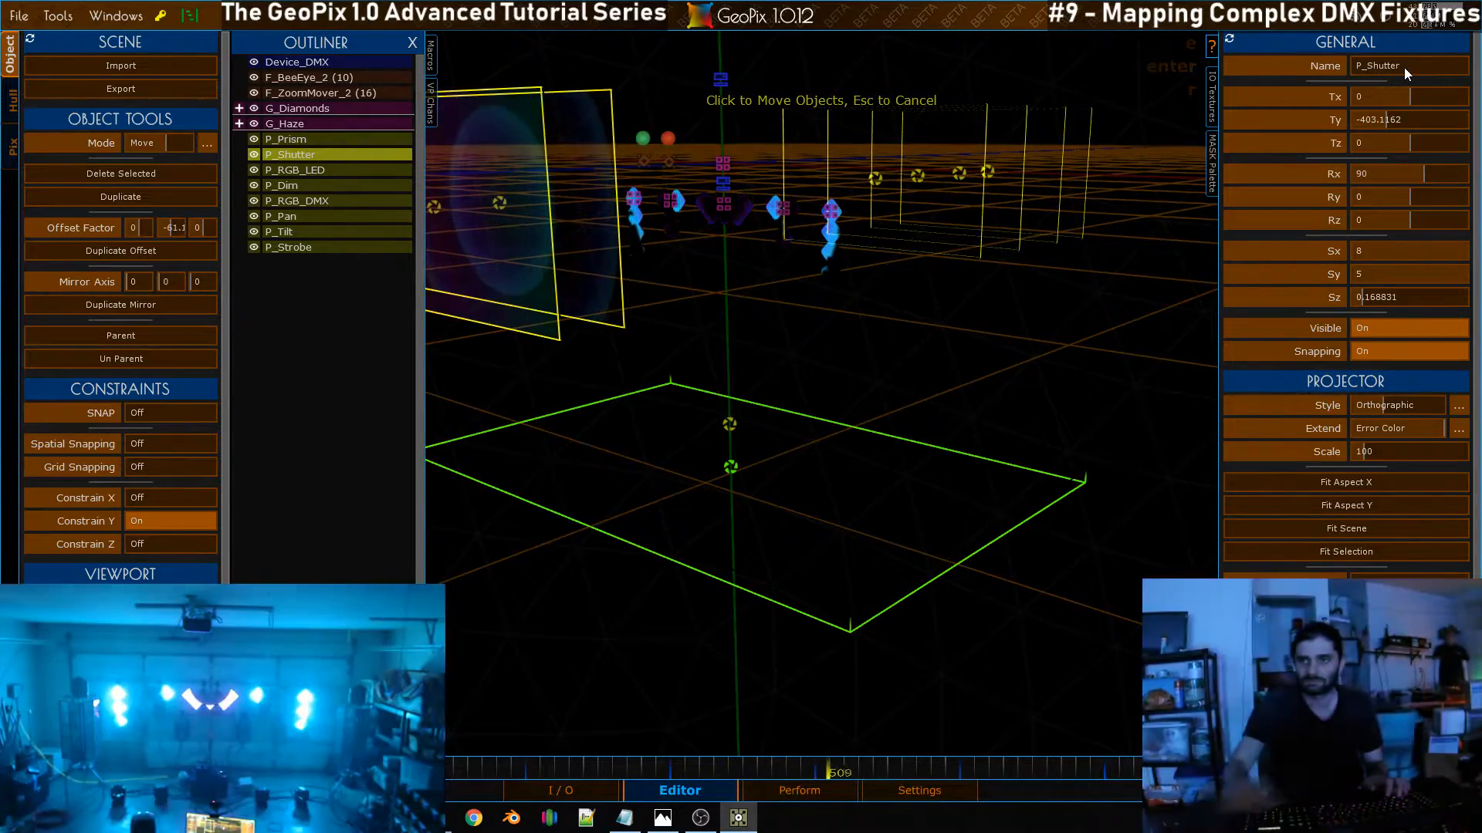
left_click(1213, 99)
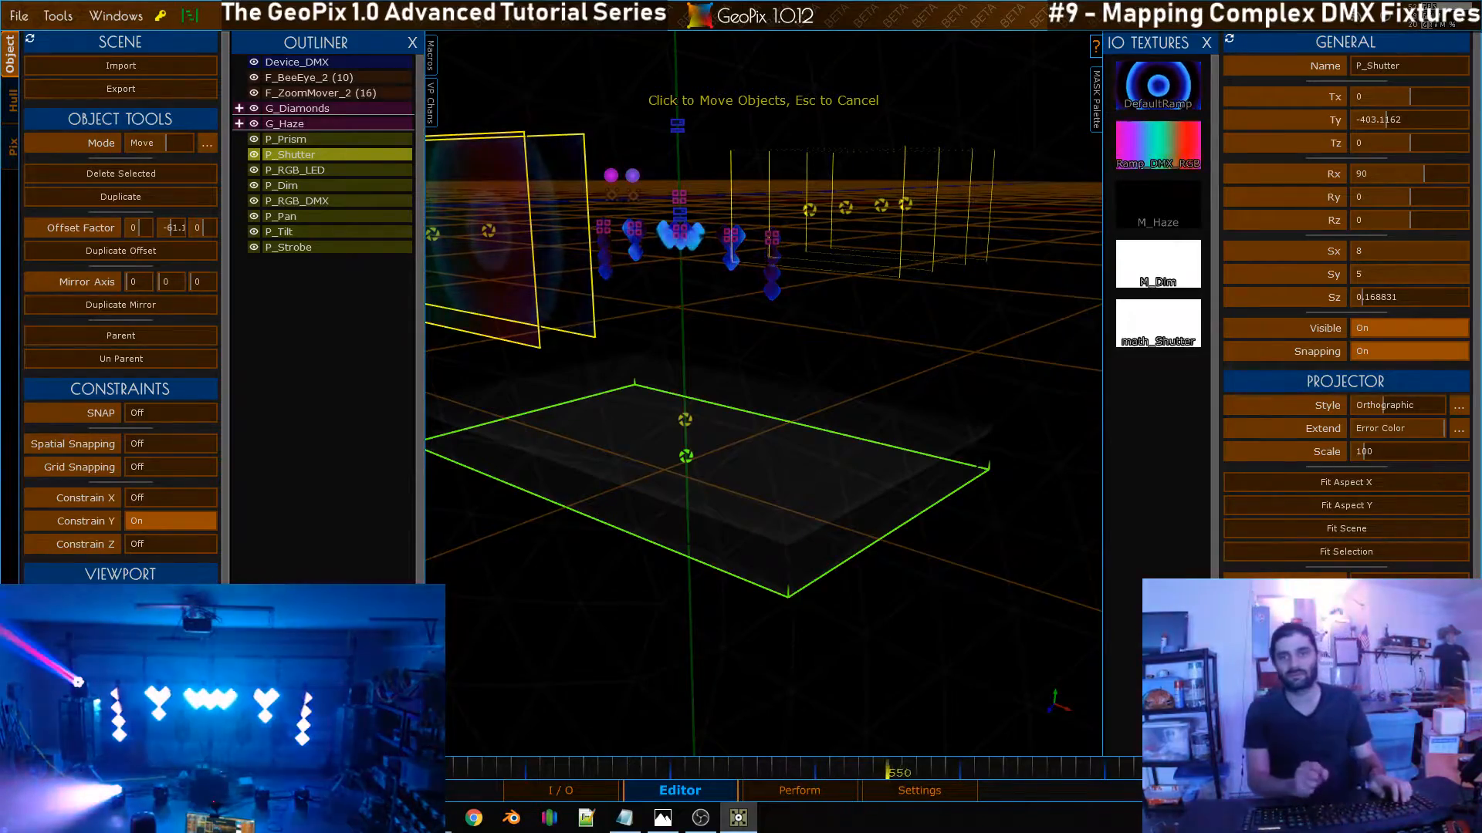
key("alt+Tab")
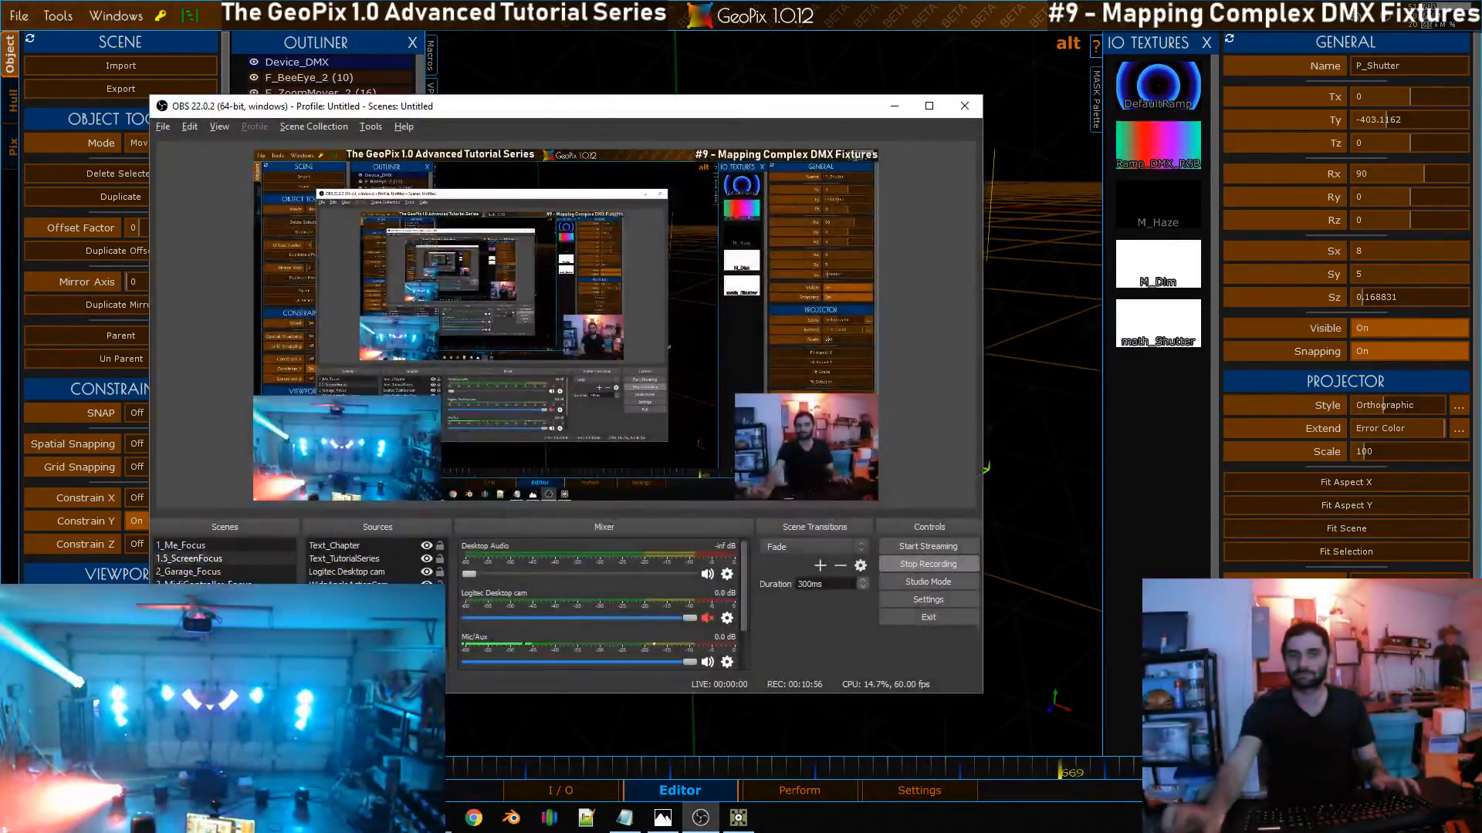
left_click(923, 25)
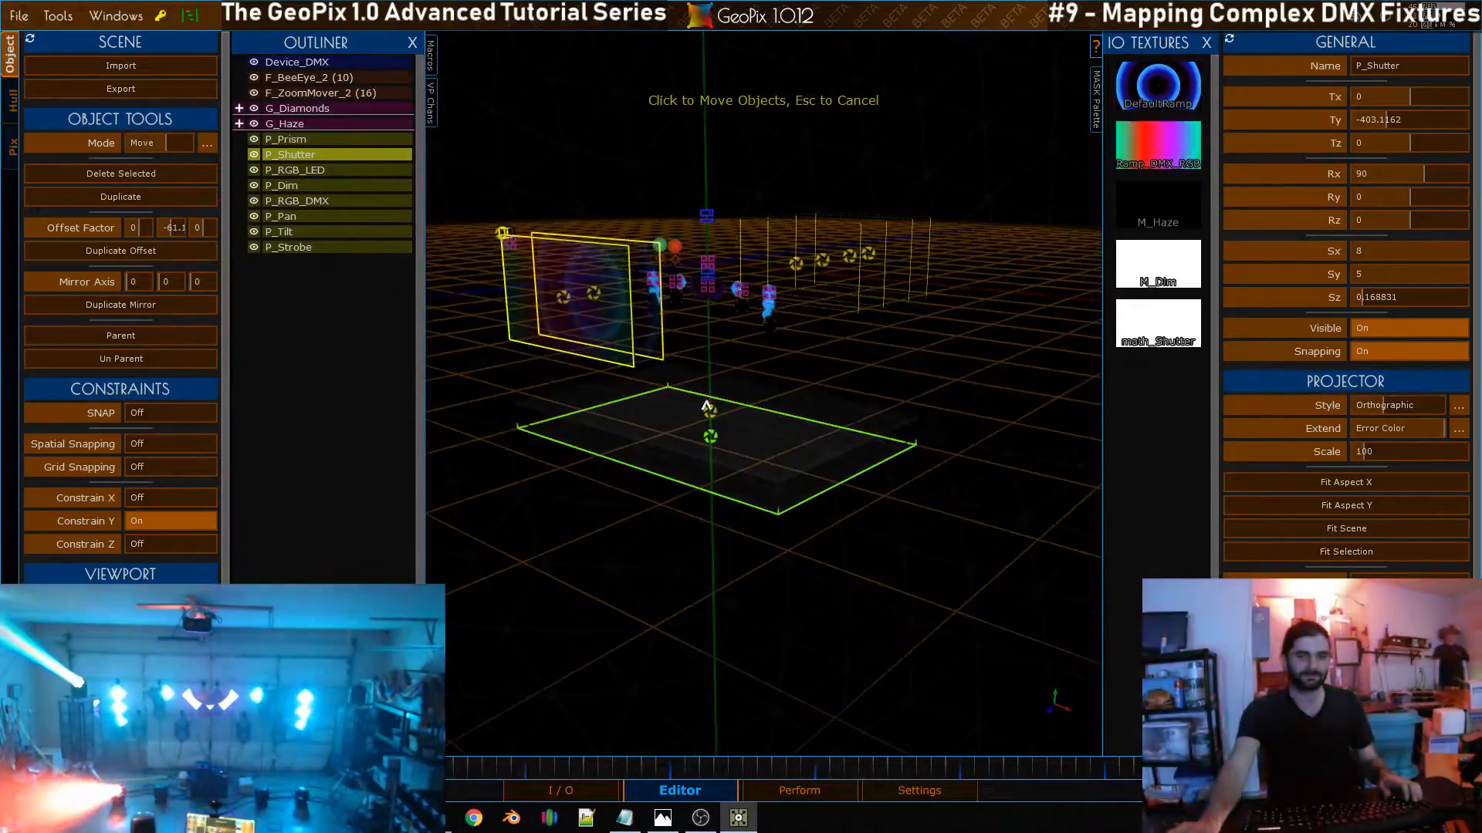
left_click_drag(719, 397, 702, 321, "alt")
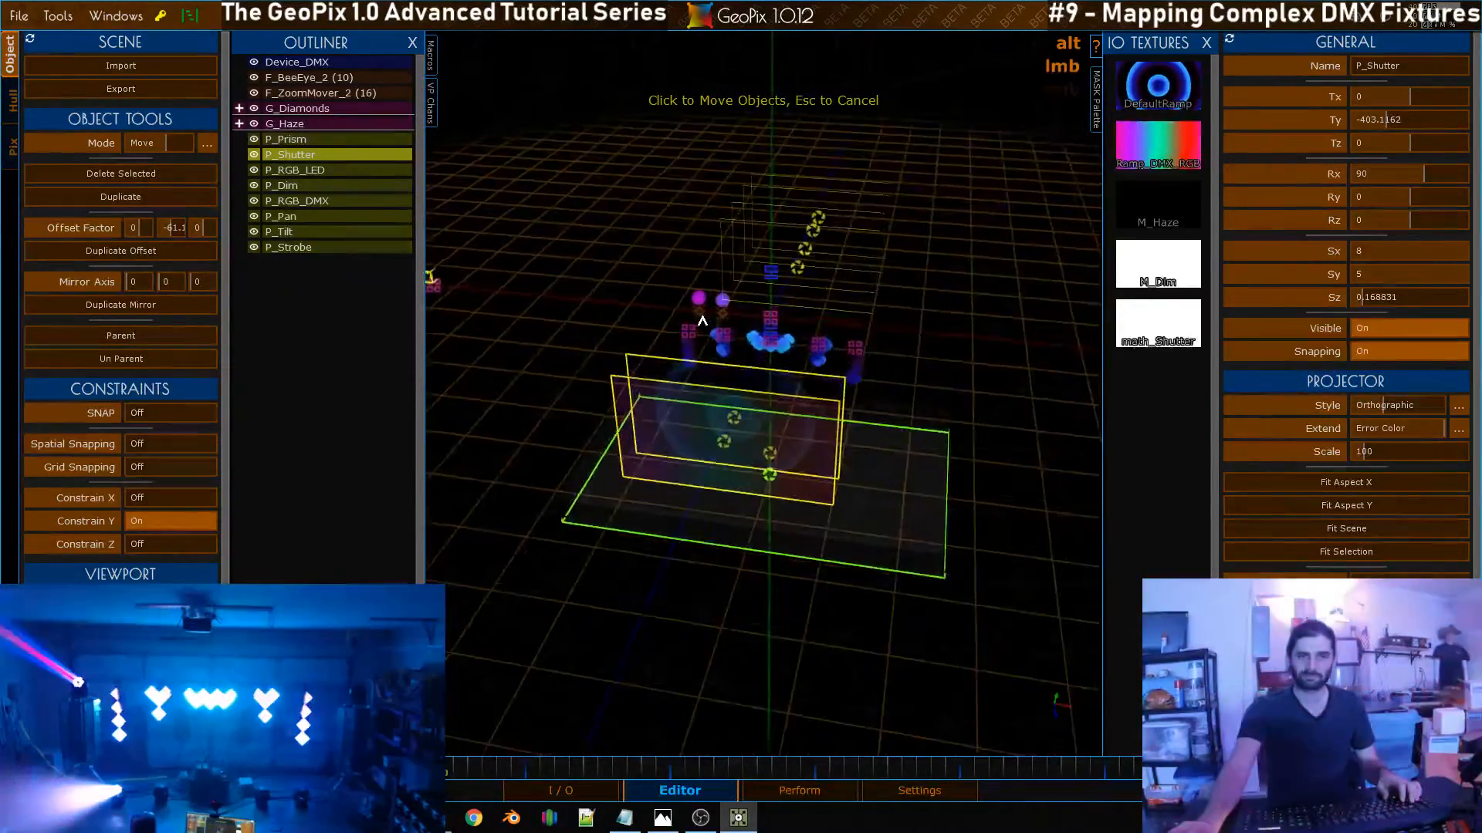
right_click_drag(703, 320, 182, 69, "alt")
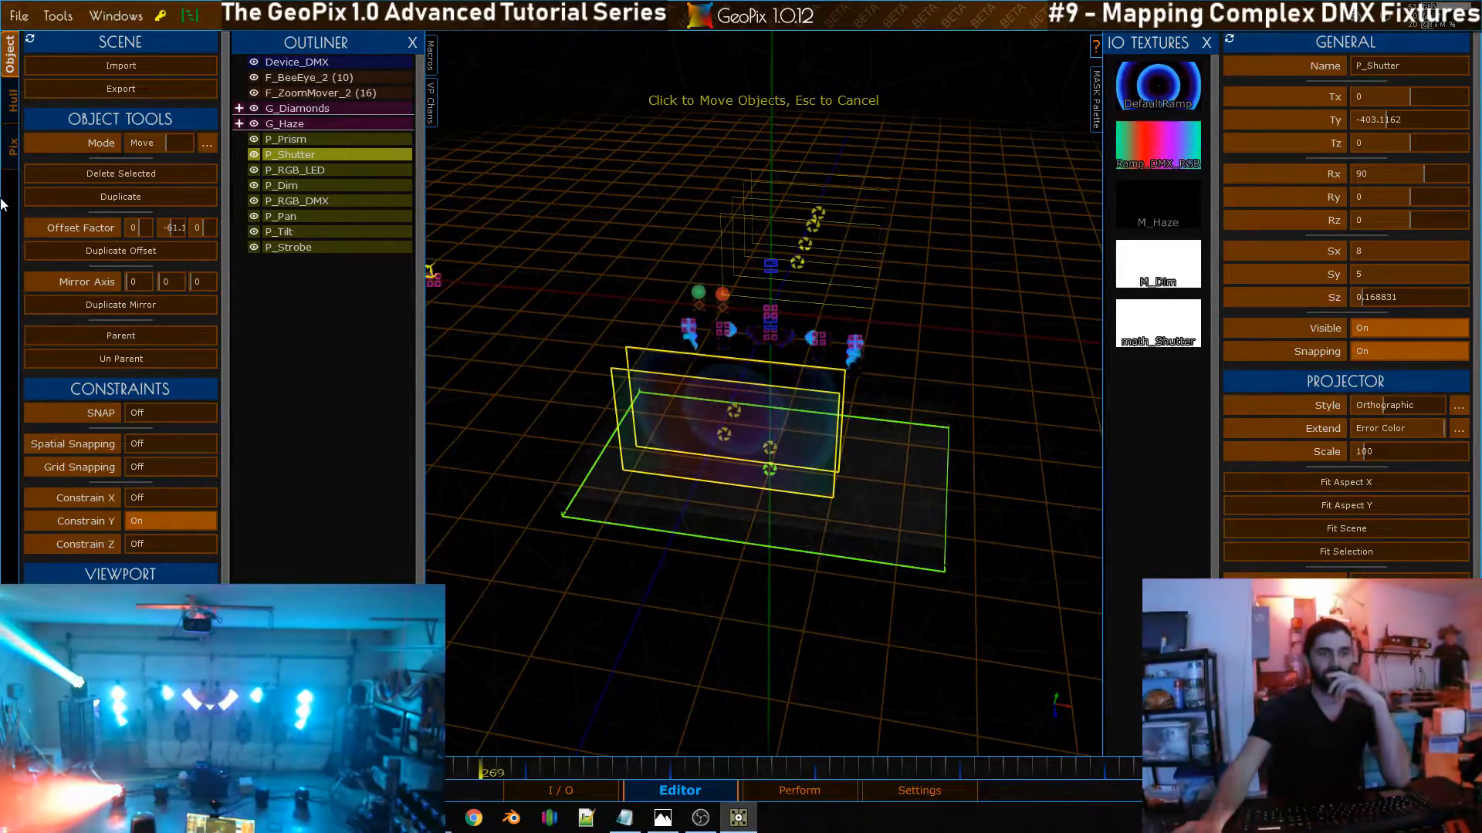
Inspect the P_Dim, P_Pan and P_Tilt projectors in turn
left_click(297, 187)
left_click(293, 217)
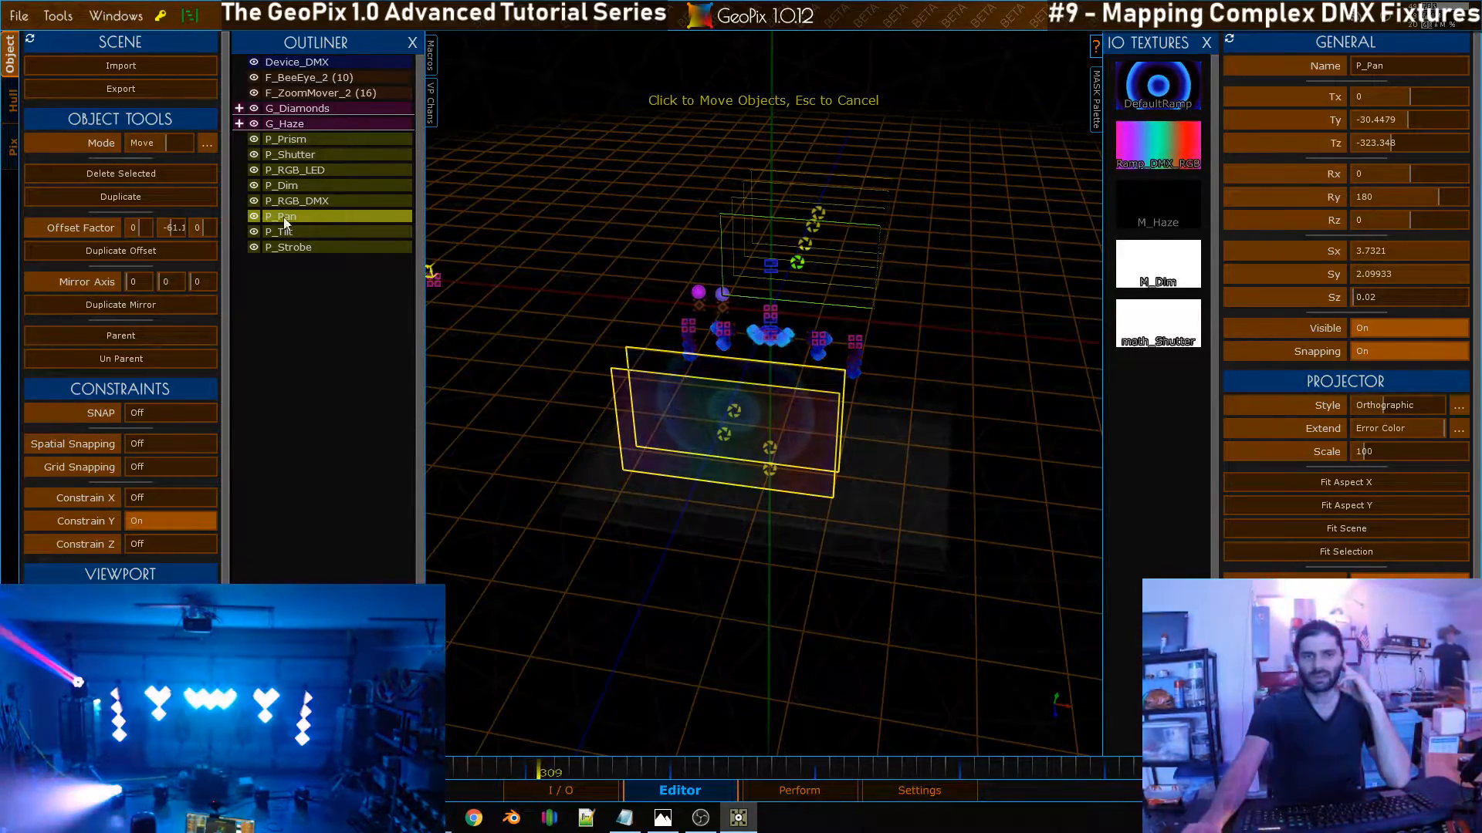
left_click(313, 232)
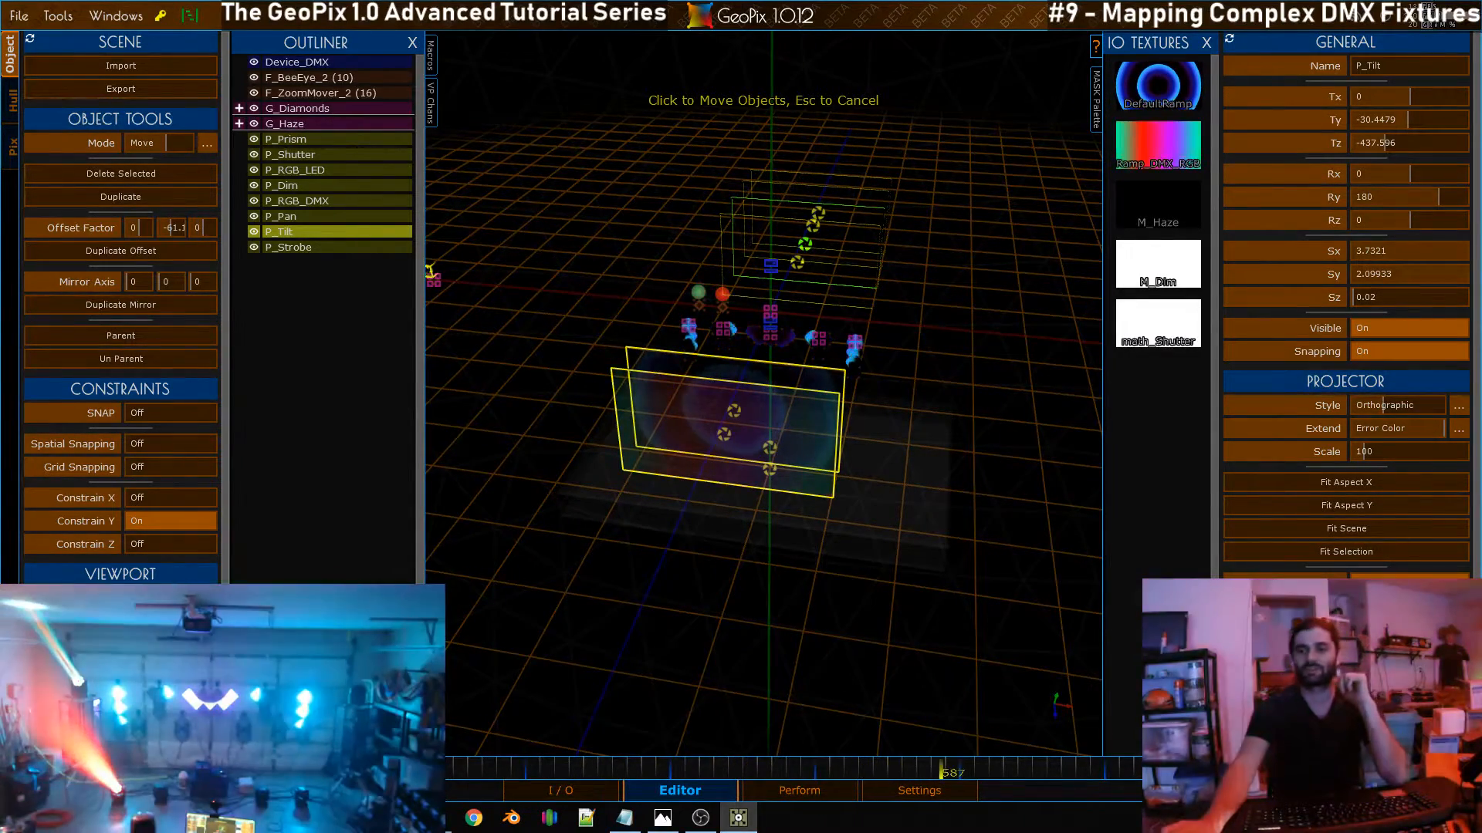
right_click_drag(658, 377, 728, 258, "alt")
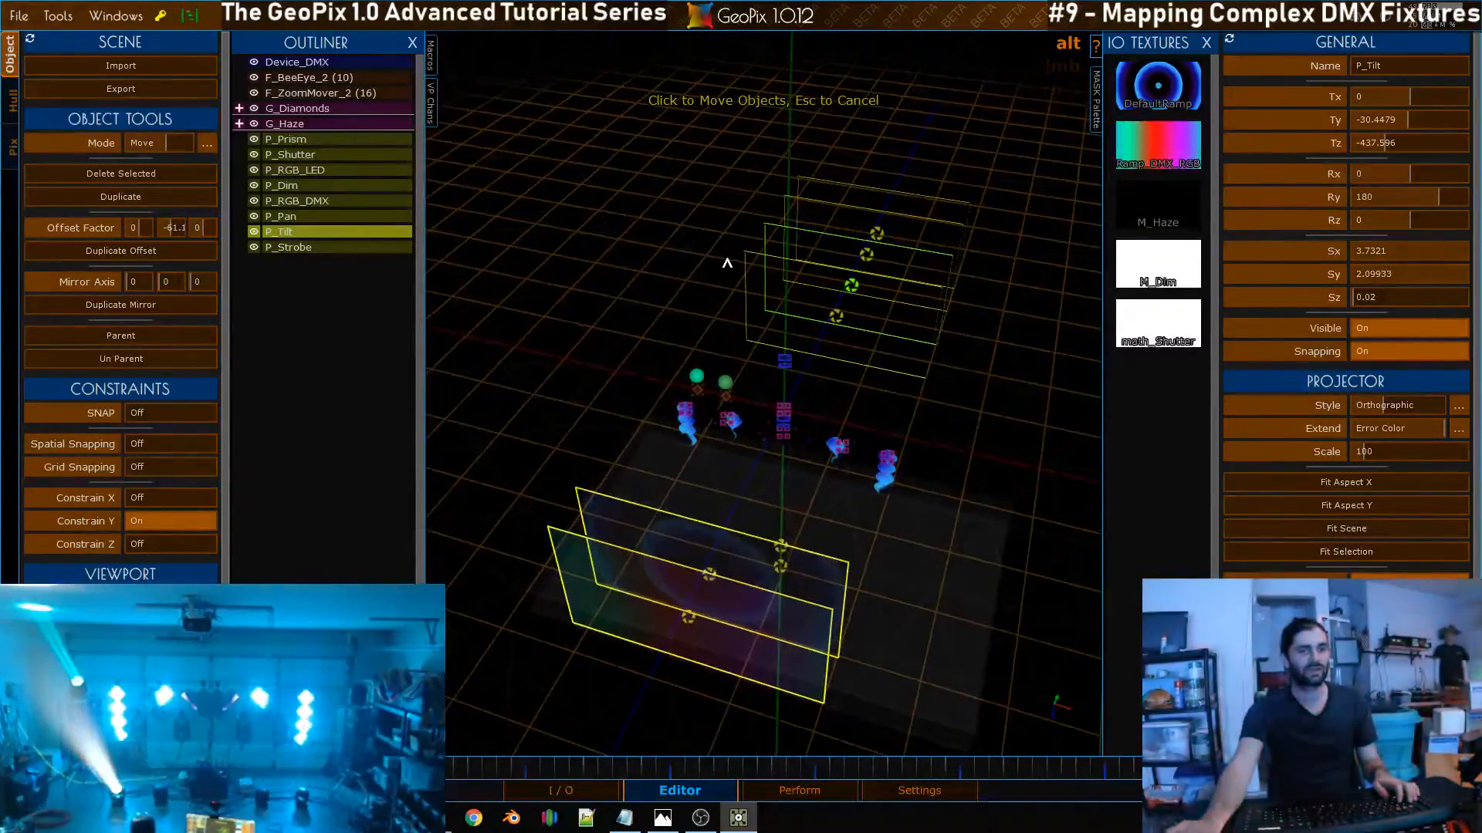
Move the P_Prism projector back along the Z axis only, to about -873
left_click(293, 139)
right_click_drag(826, 248, 757, 327, "alt")
key("x")
key("z")
left_click_drag(735, 353, 764, 314)
right_click_drag(764, 313, 761, 317, "alt")
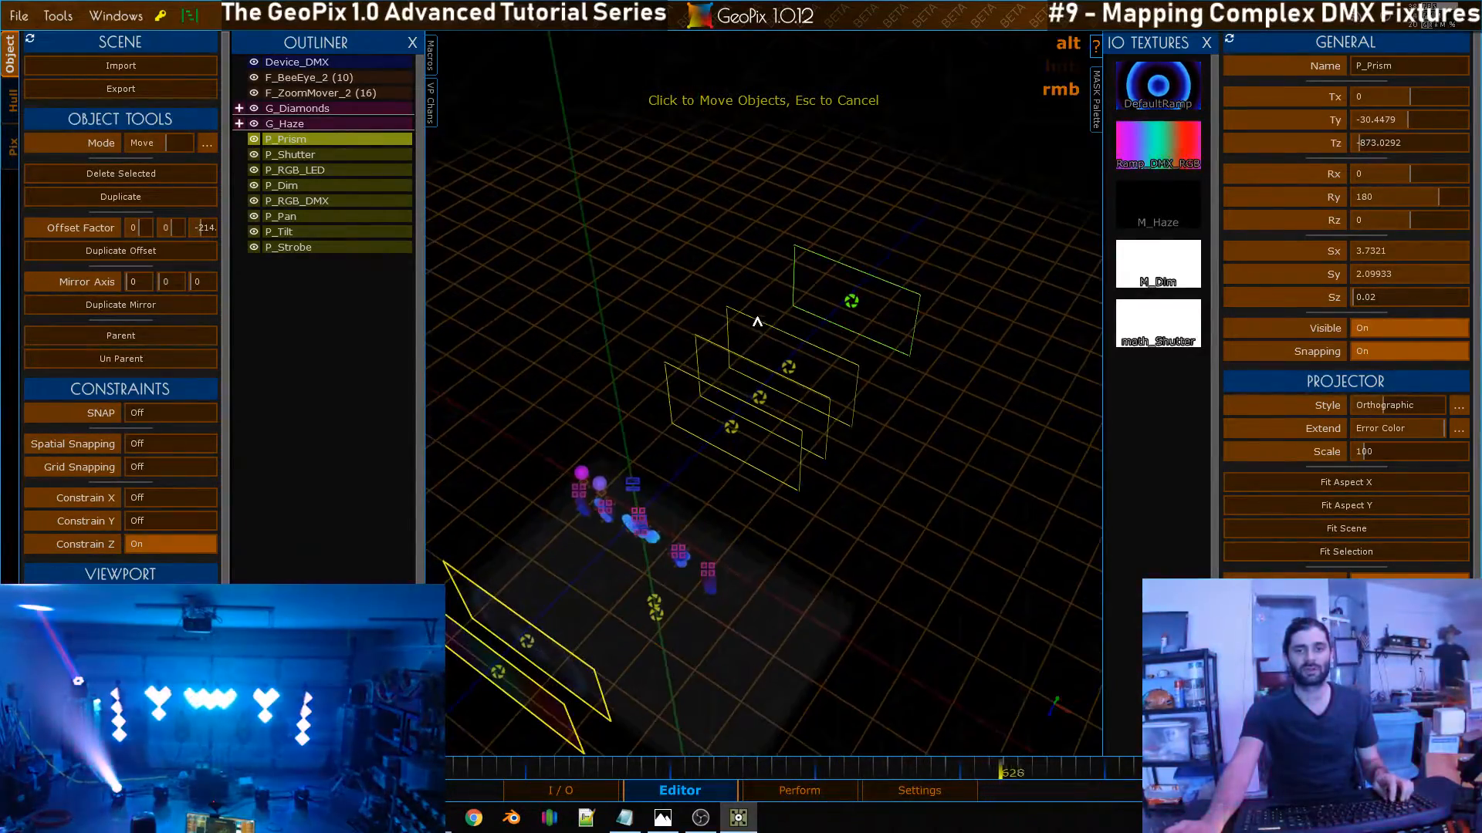
Duplicate P_Prism, move the copy along Z to about -962 and name it P_Focus
right_click_drag(850, 262, 754, 340, "alt")
left_click_drag(754, 340, 700, 325, "alt")
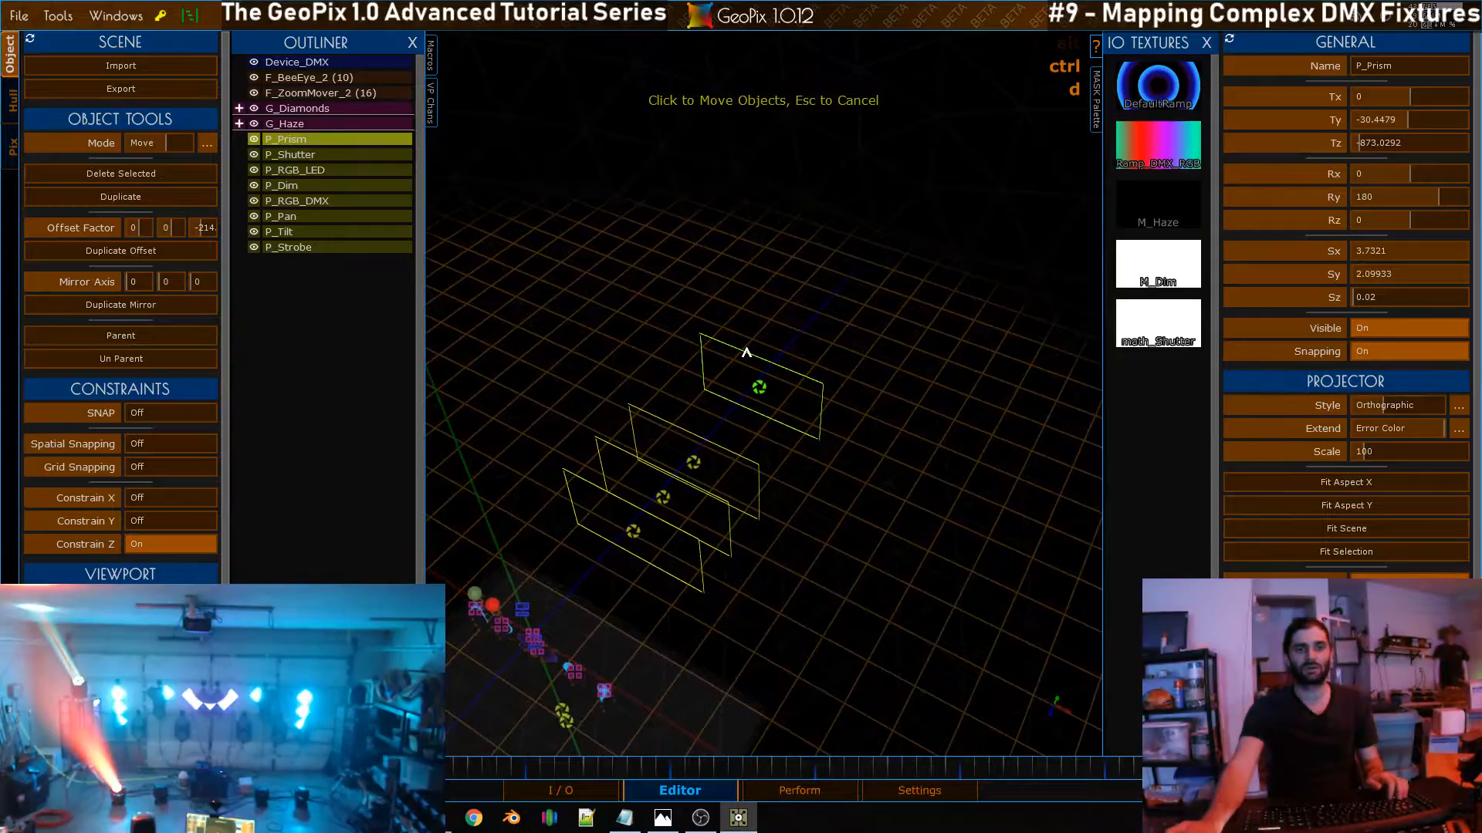
key("ctrl+d")
left_click_drag(762, 337, 737, 341)
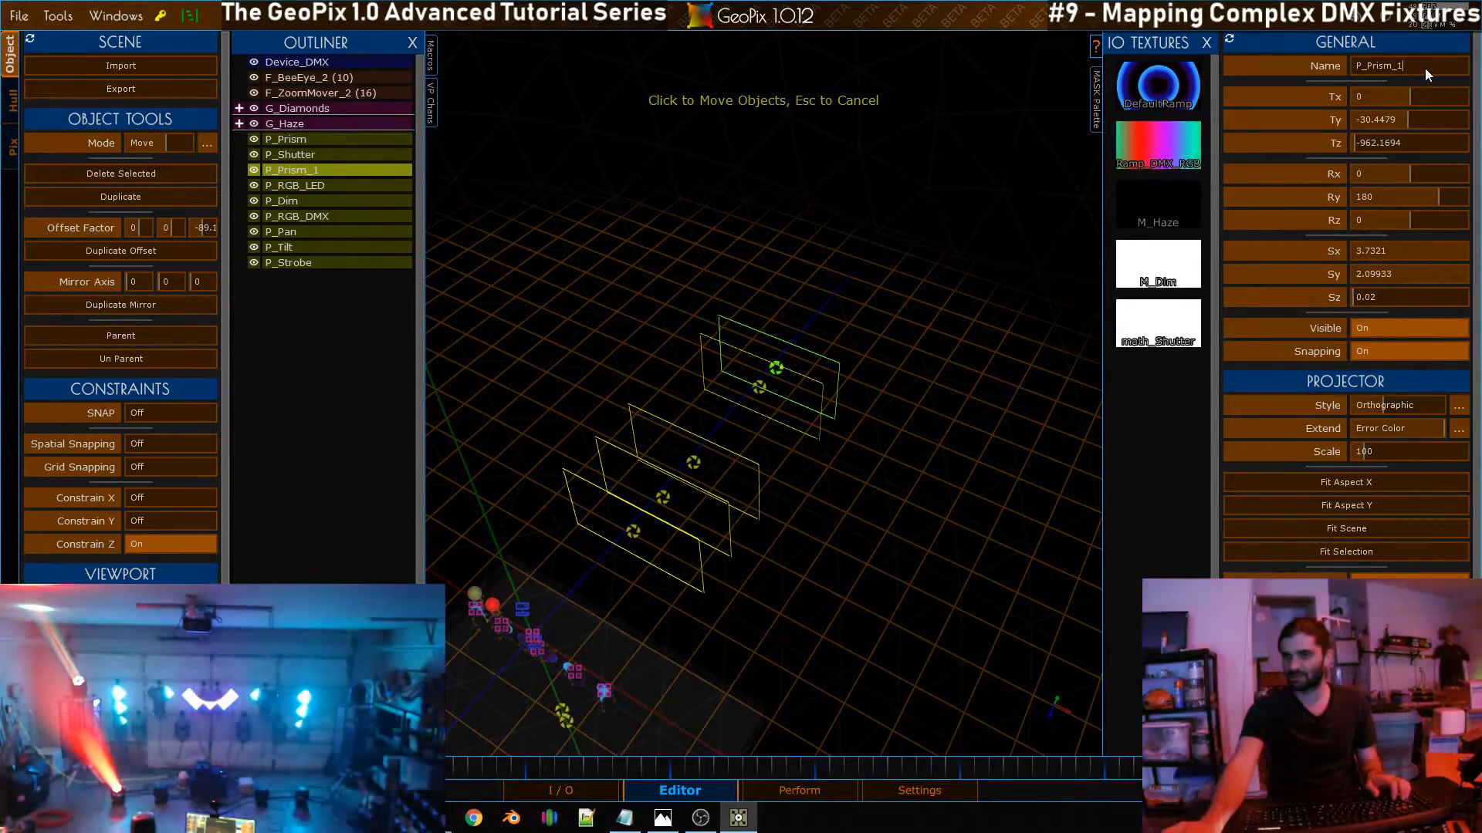
double_click(1369, 68)
type("Focus")
key("Return")
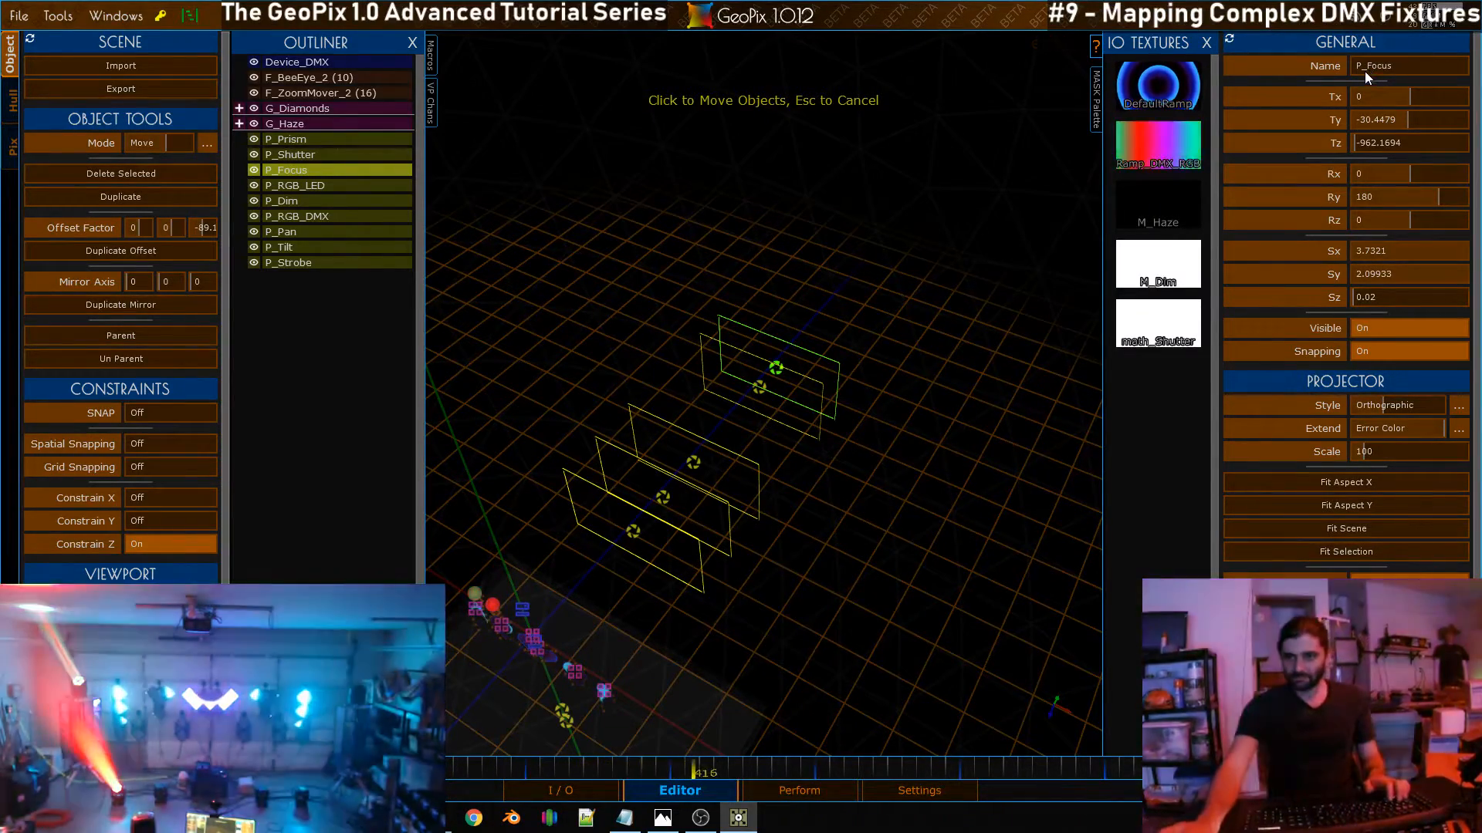
Set P_Focus's red routing to focs and its override colour's red value to 0
left_click_drag(870, 223, 763, 271, "alt")
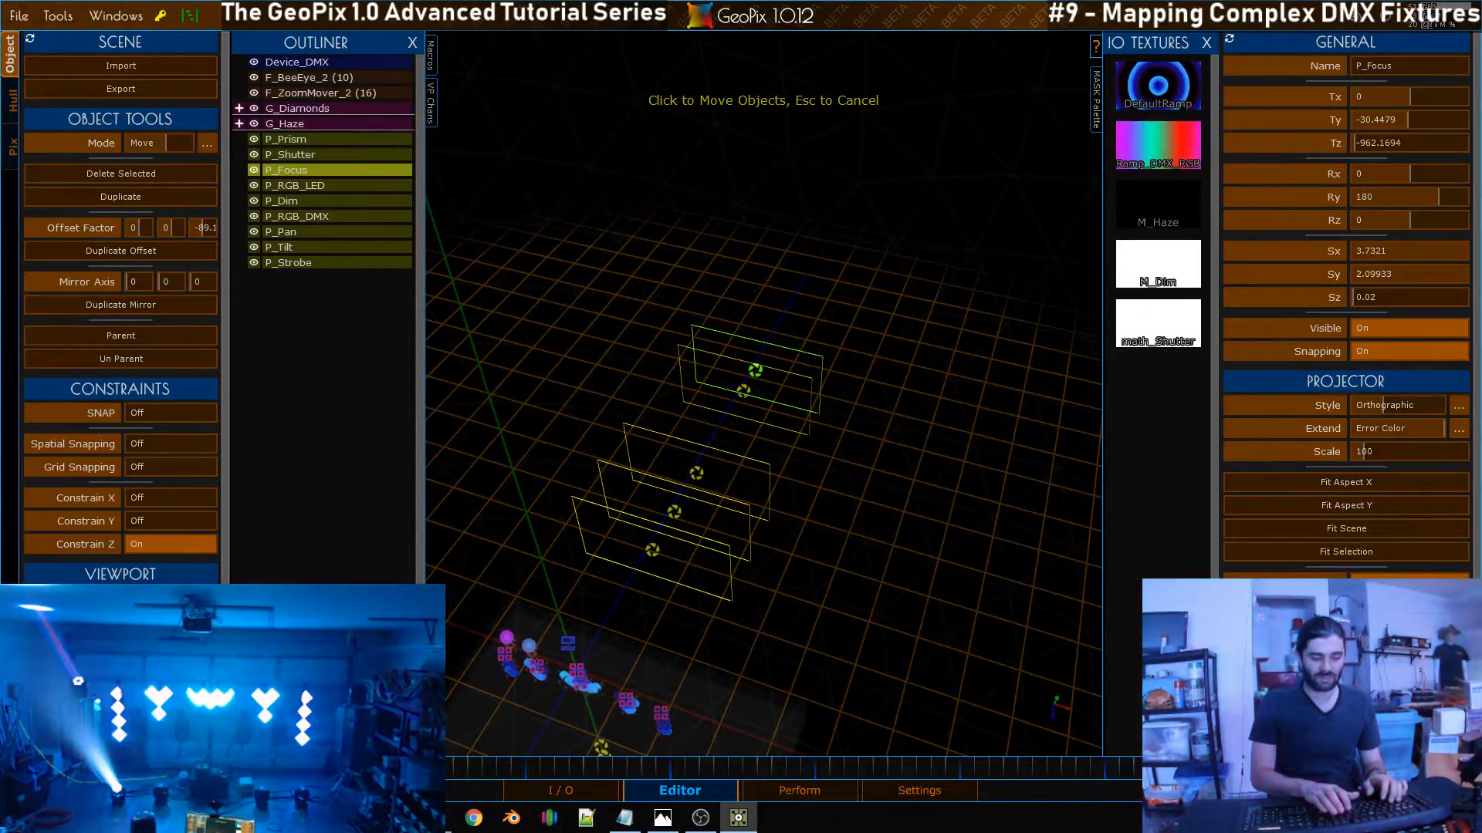
key("Return")
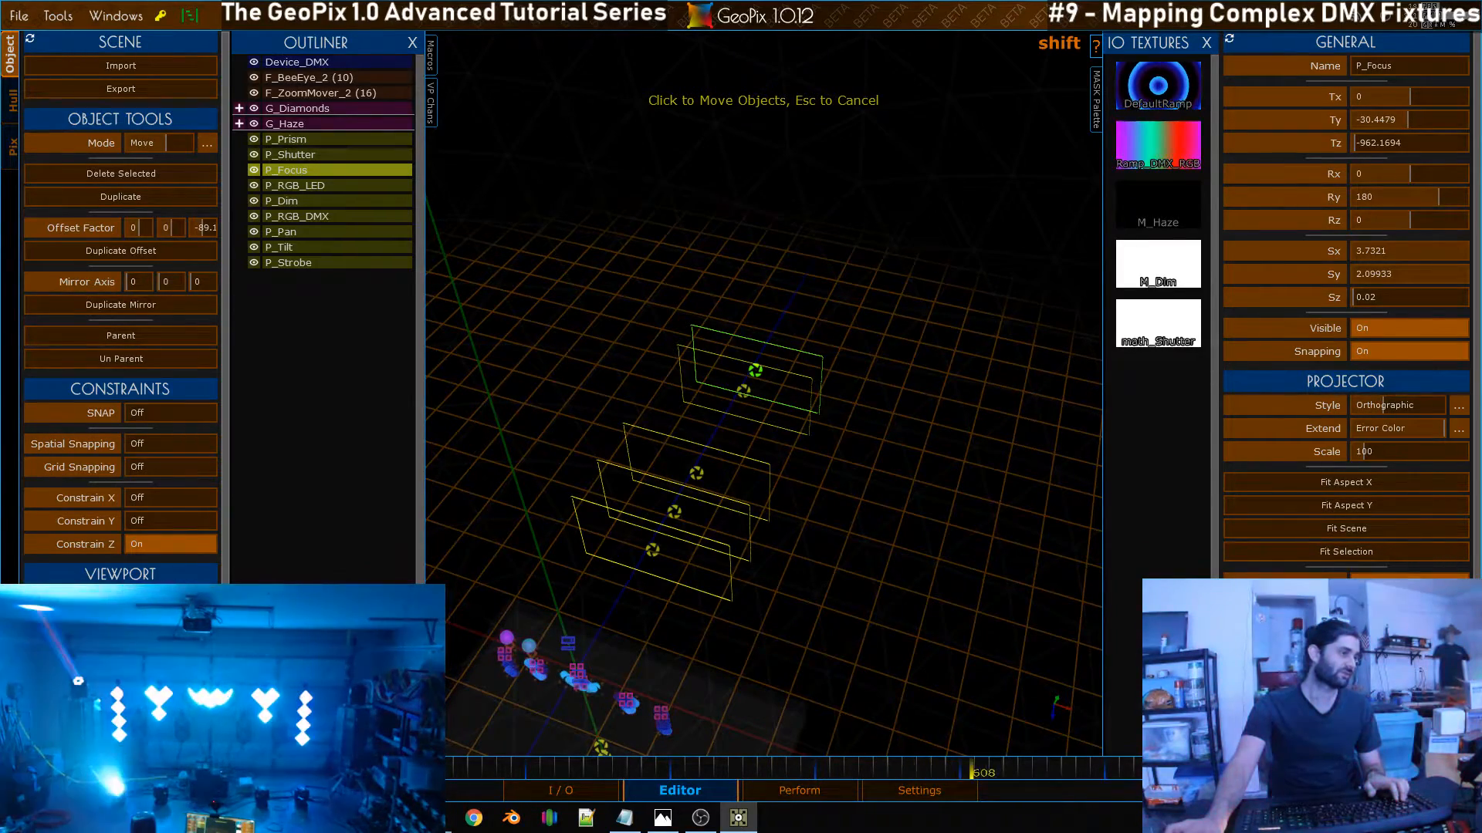
scroll(1346, 308, "down", 3)
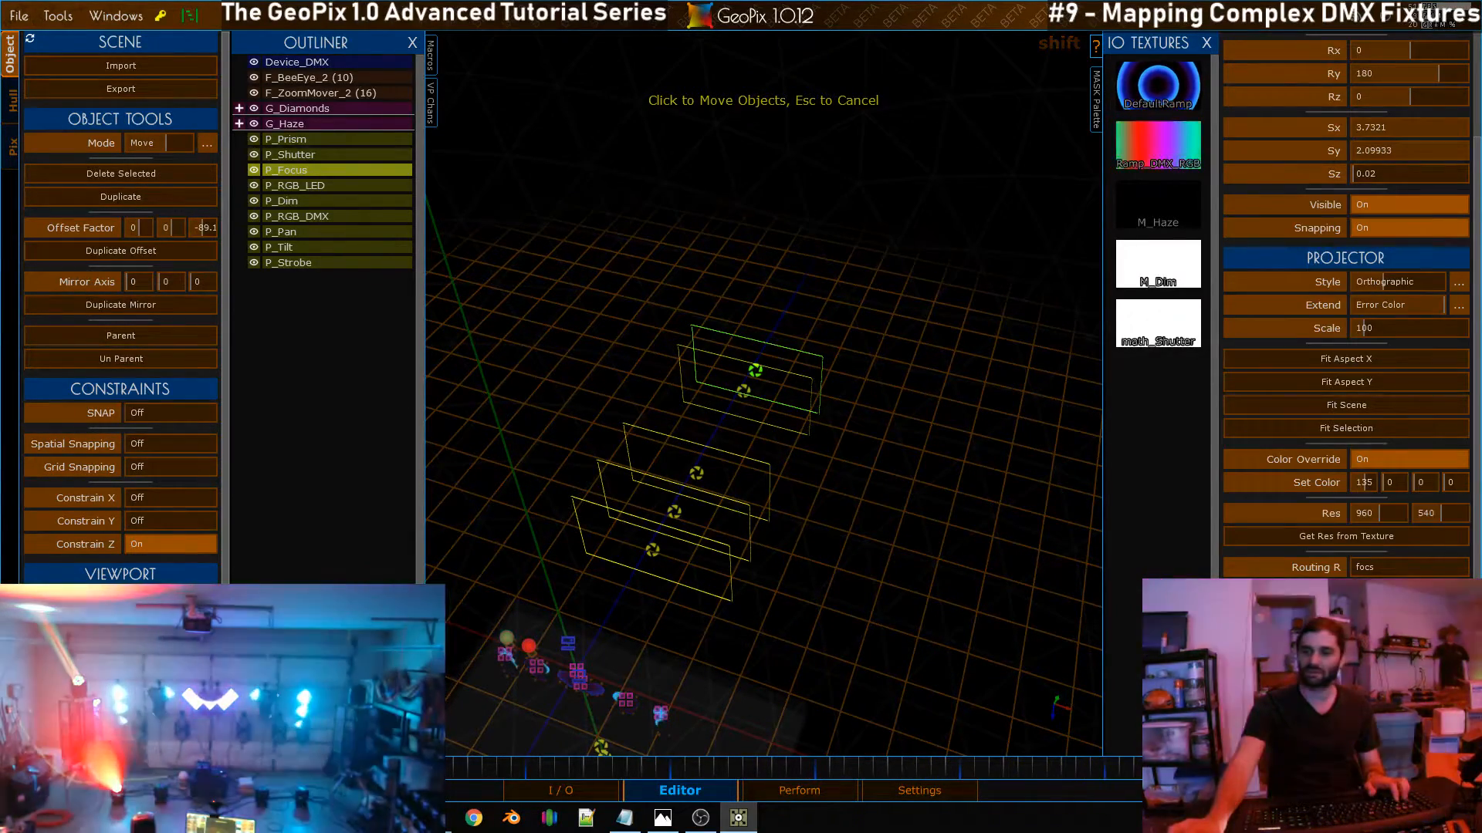
left_click_drag(1351, 486, 1286, 484)
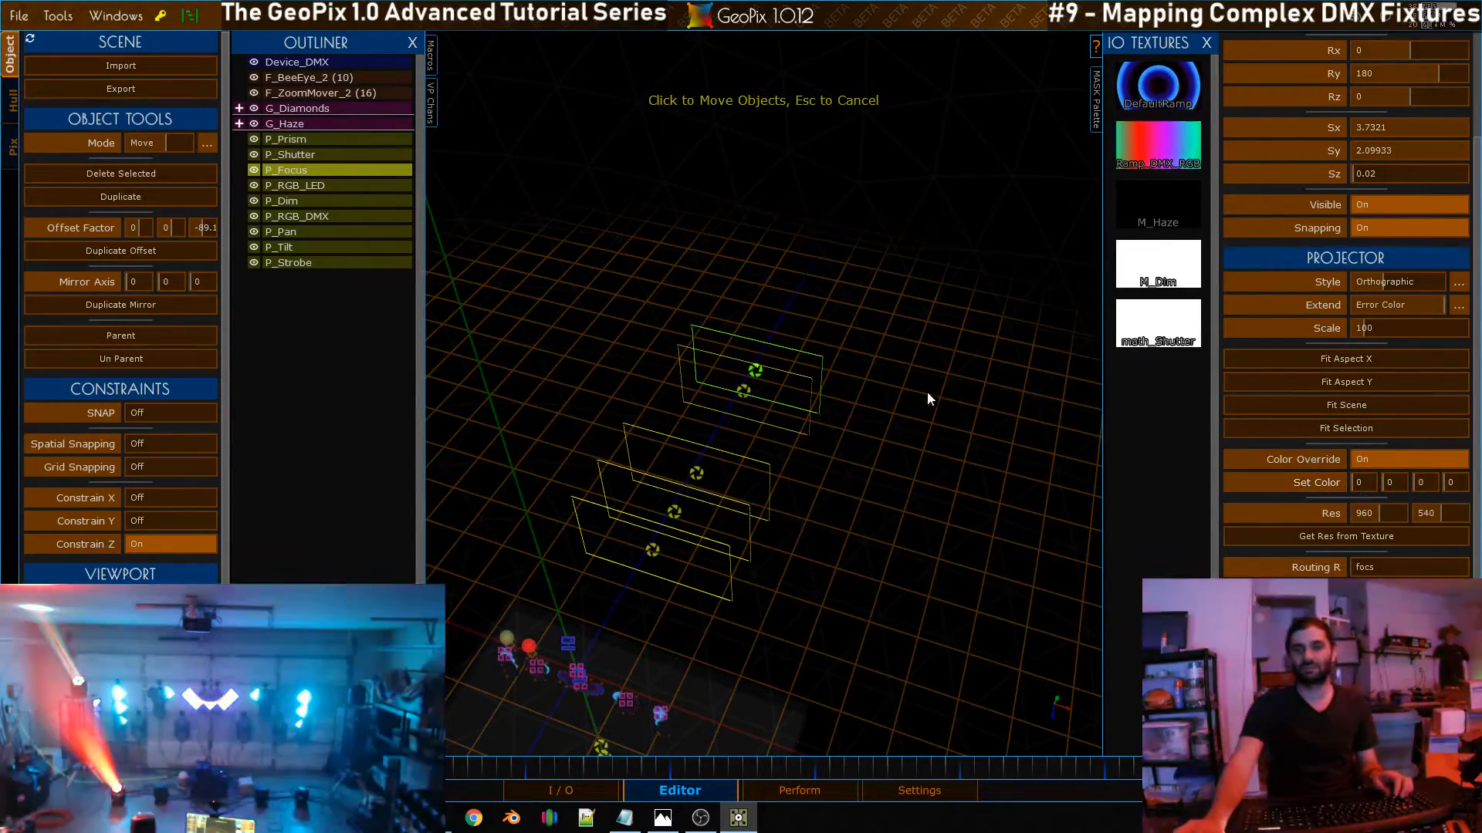
right_click_drag(738, 511, 816, 402, "alt")
left_click_drag(815, 402, 814, 368, "alt")
key("Escape")
left_click_drag(718, 321, 794, 429, "alt")
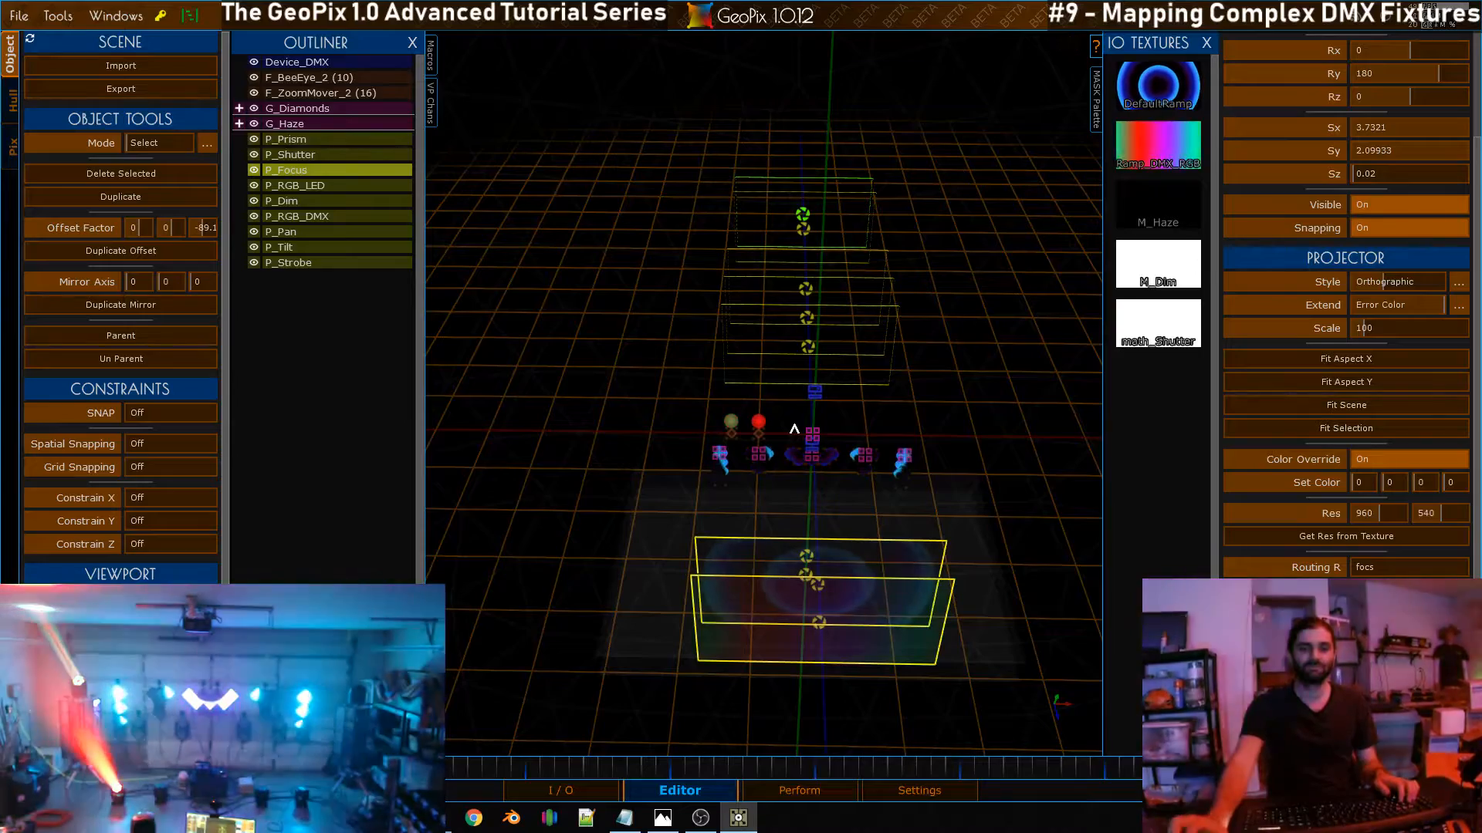
left_click(624, 818)
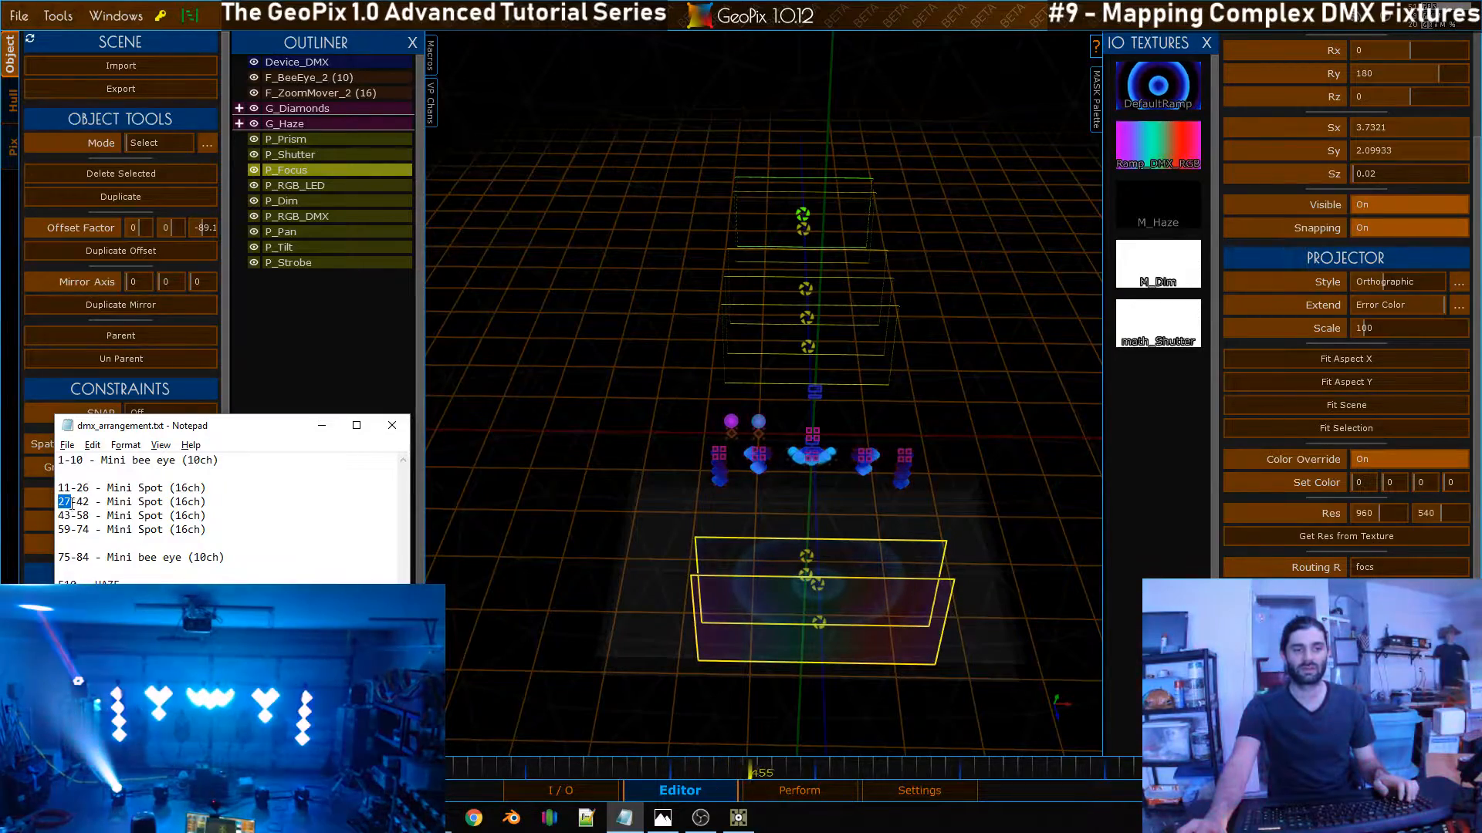
Close the channel notes and rename the 16-channel fixture F_ZoomMover_2 as F_ZoomMover_1
left_click(324, 426)
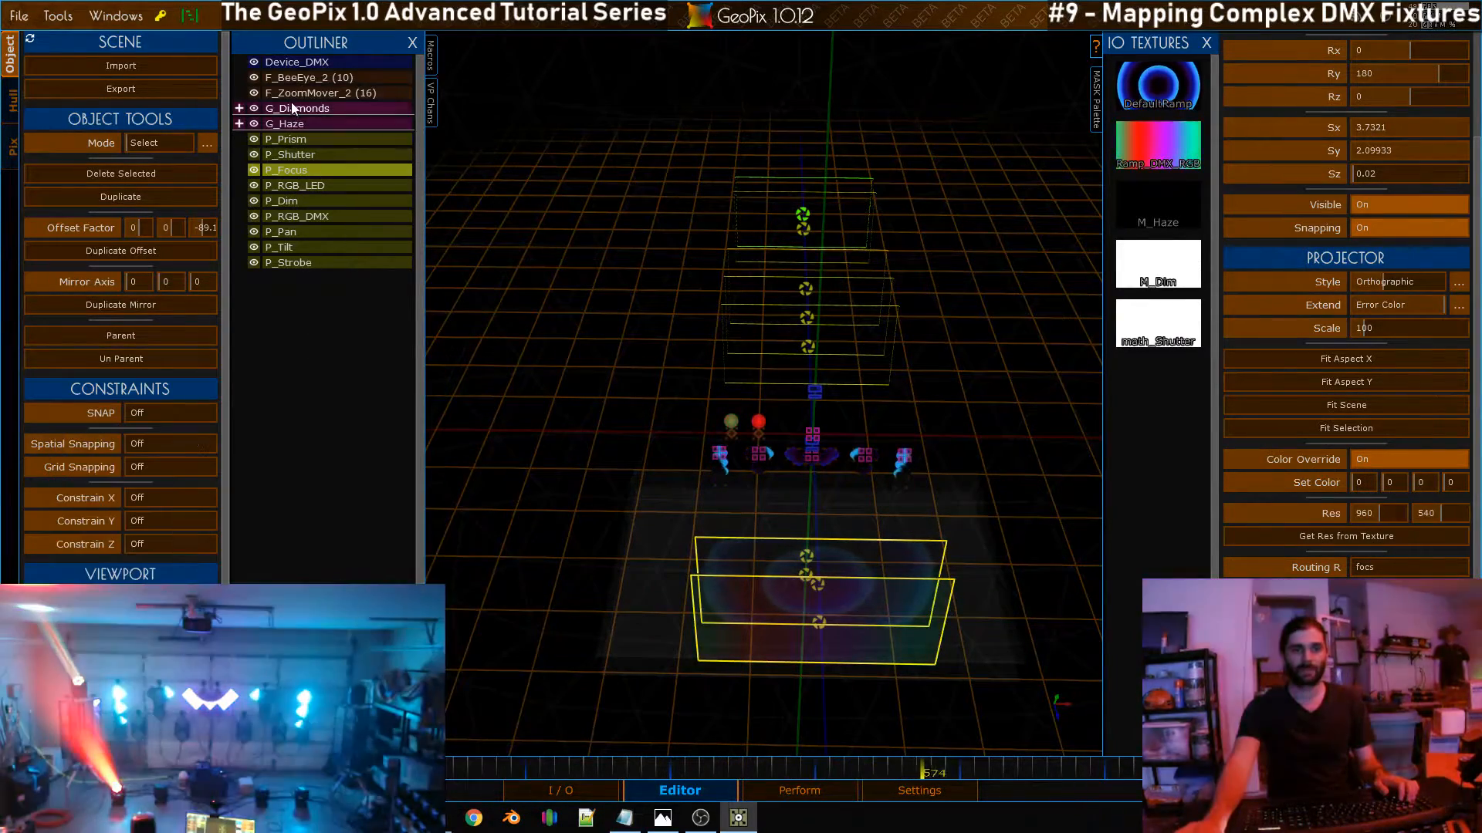
left_click(303, 91)
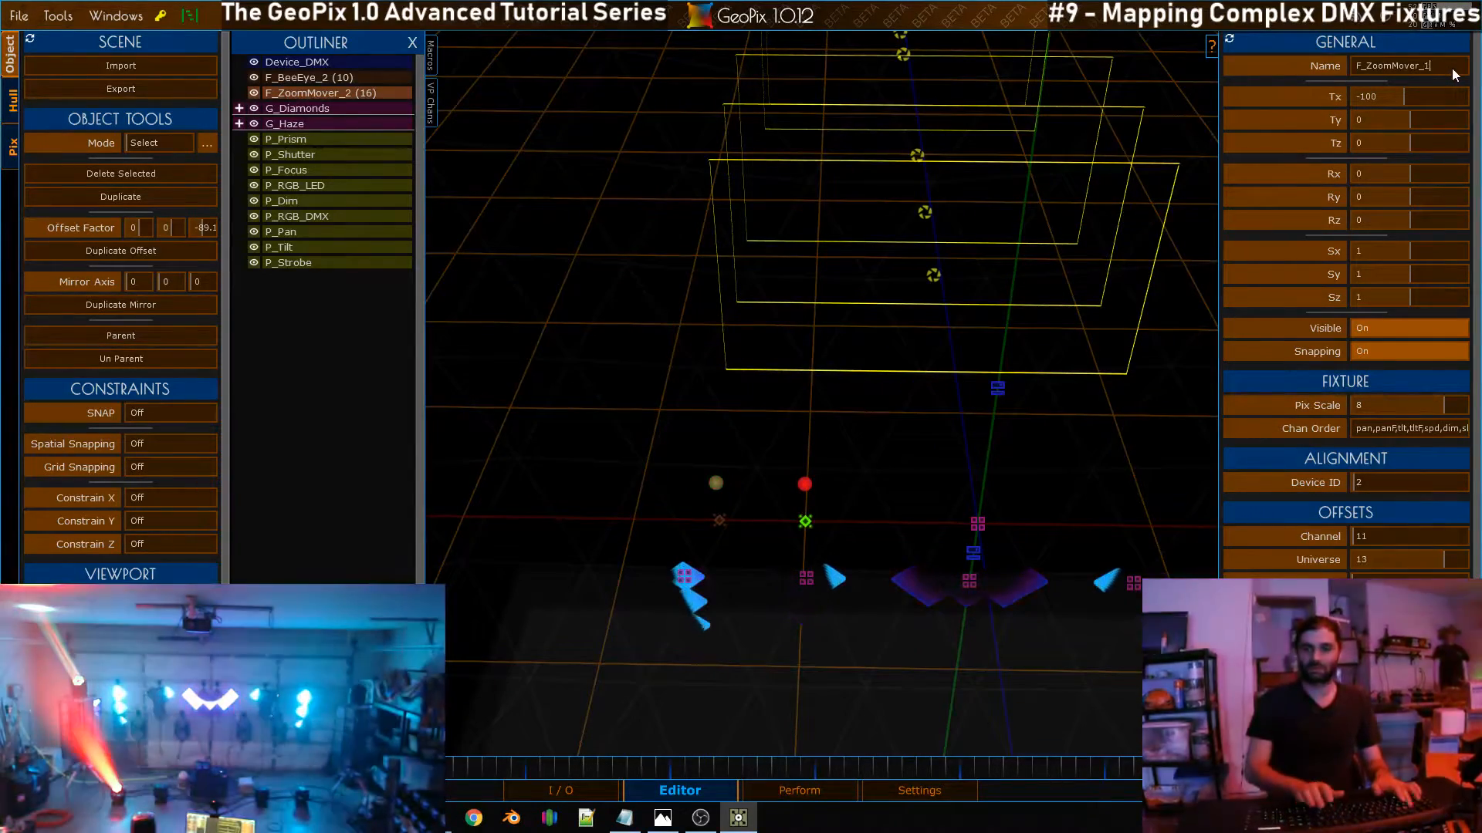
key("BackSpace")
type("1")
key("Return")
Rename the 10-channel fixture F_BeeEye_2 as F_BeeEye_1
left_click(353, 77)
left_click(1440, 67)
key("BackSpace")
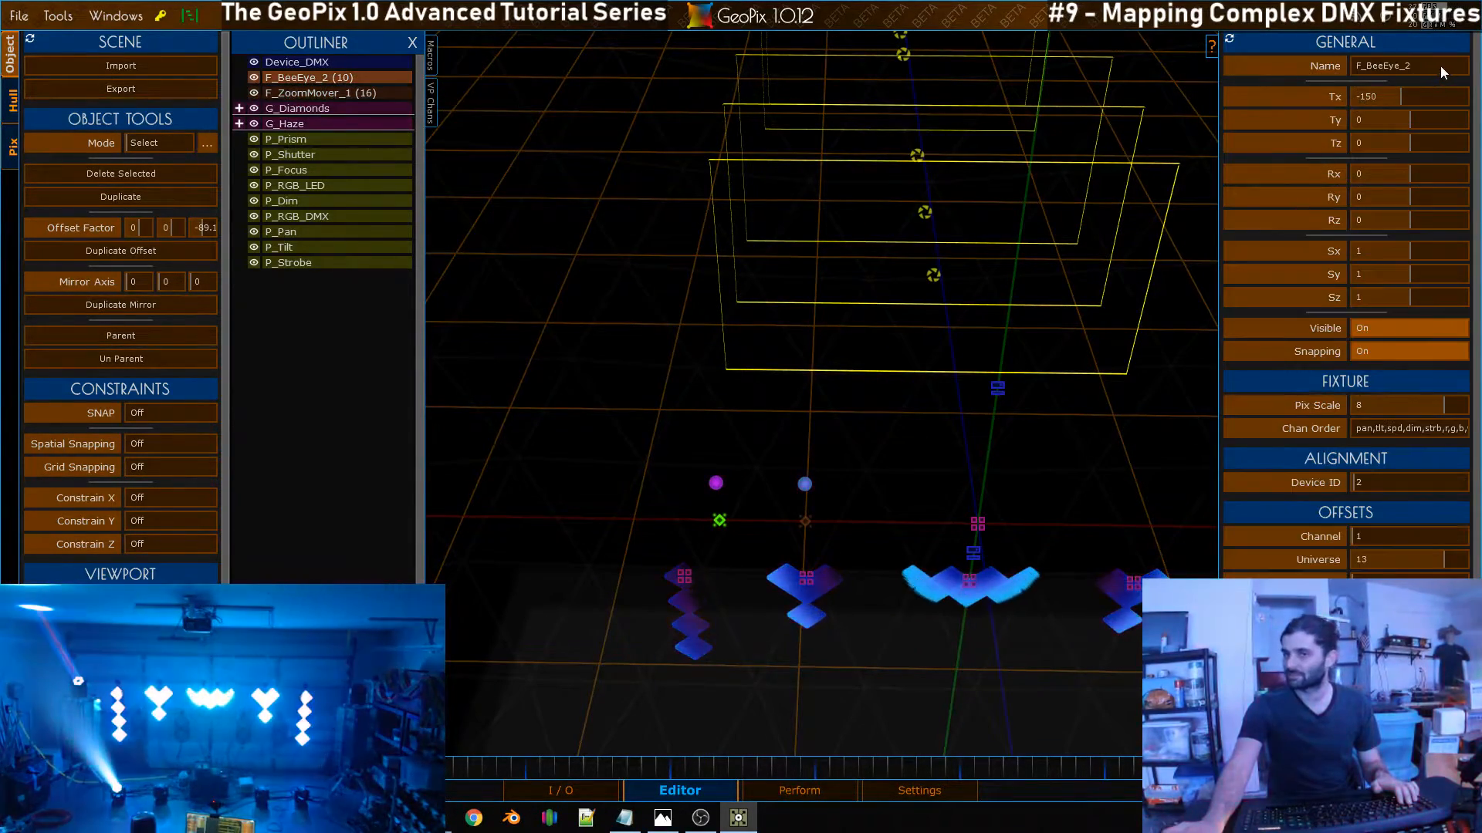
type("1")
key("Return")
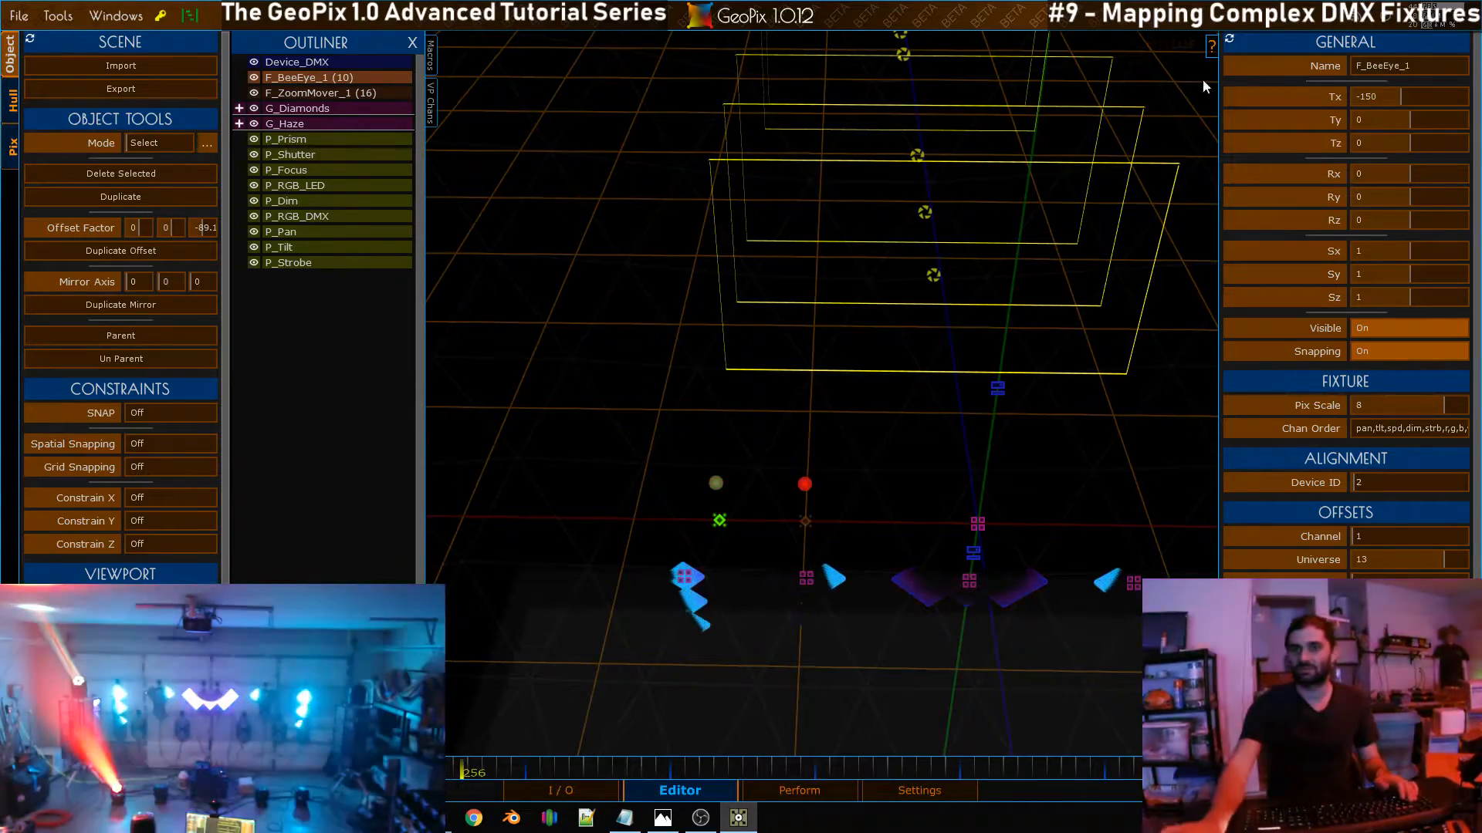
Duplicate F_ZoomMover_1, move the copy along the X axis only and set its X translation to -50
scroll(771, 231, "down", 5)
middle_click_drag(864, 324, 793, 233)
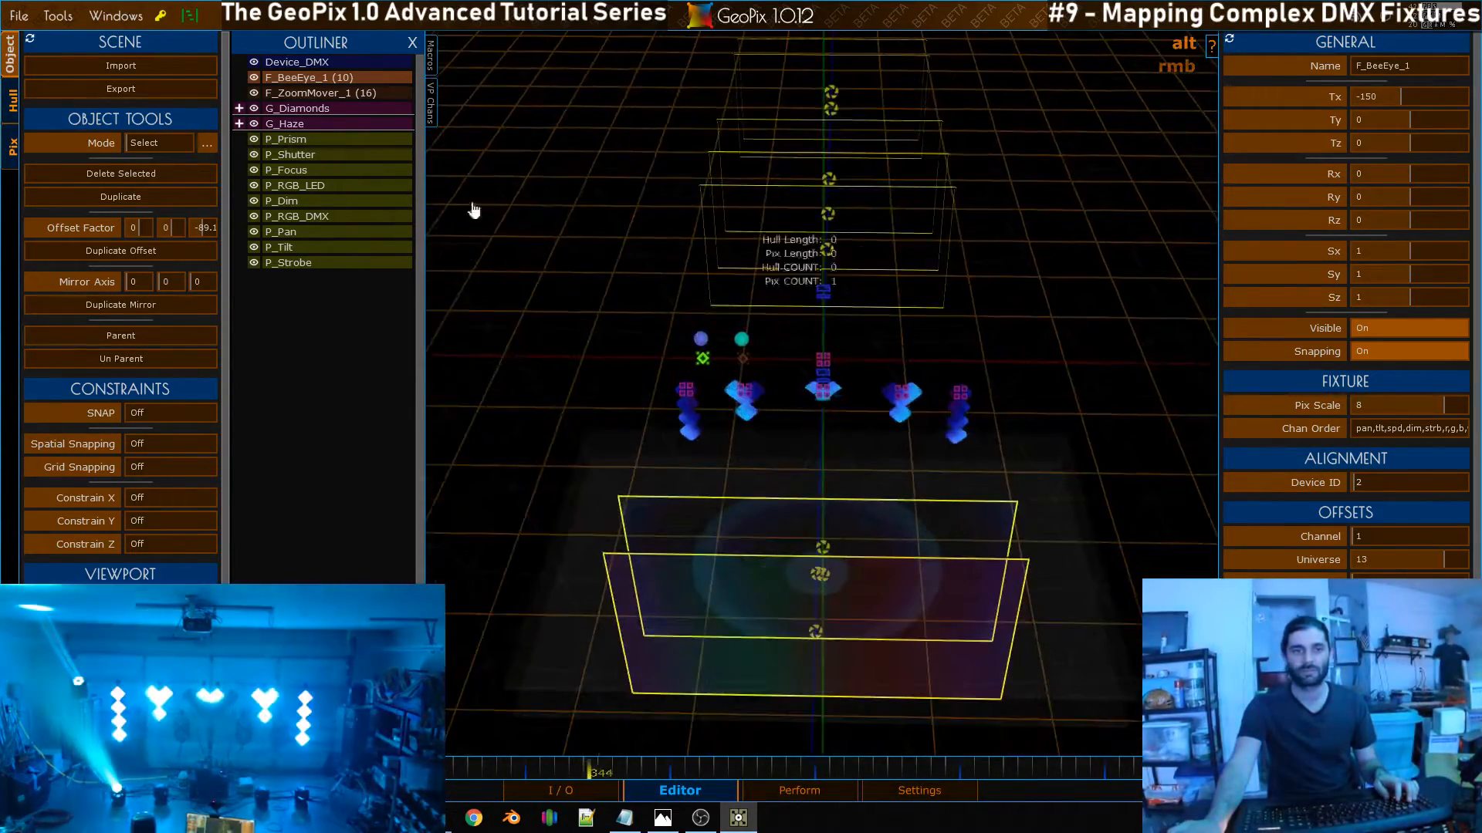
left_click(354, 93)
key("shift+d")
key("x")
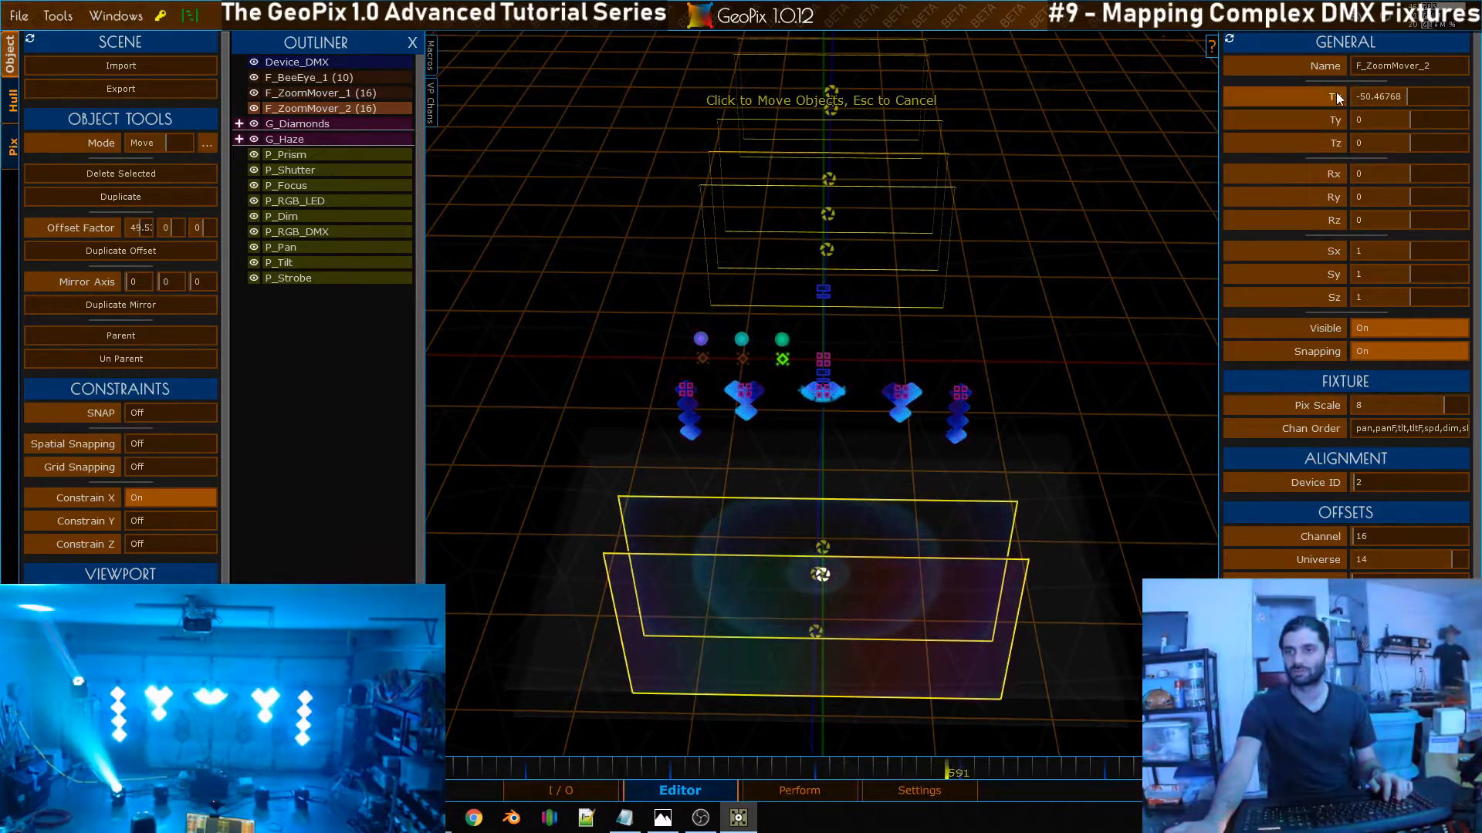
type("-")
type("30")
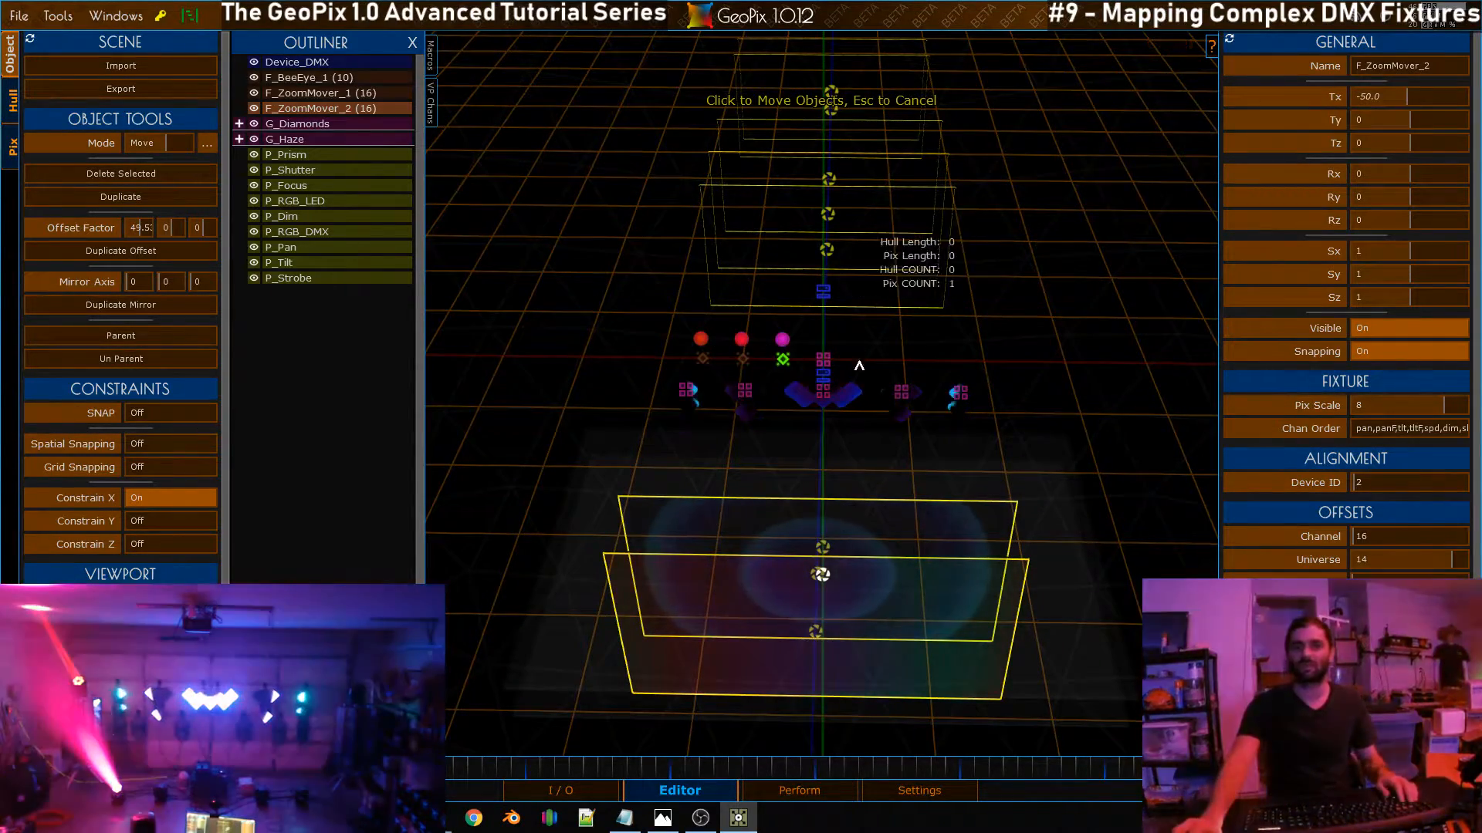
left_click_drag(860, 356, 864, 361, "alt")
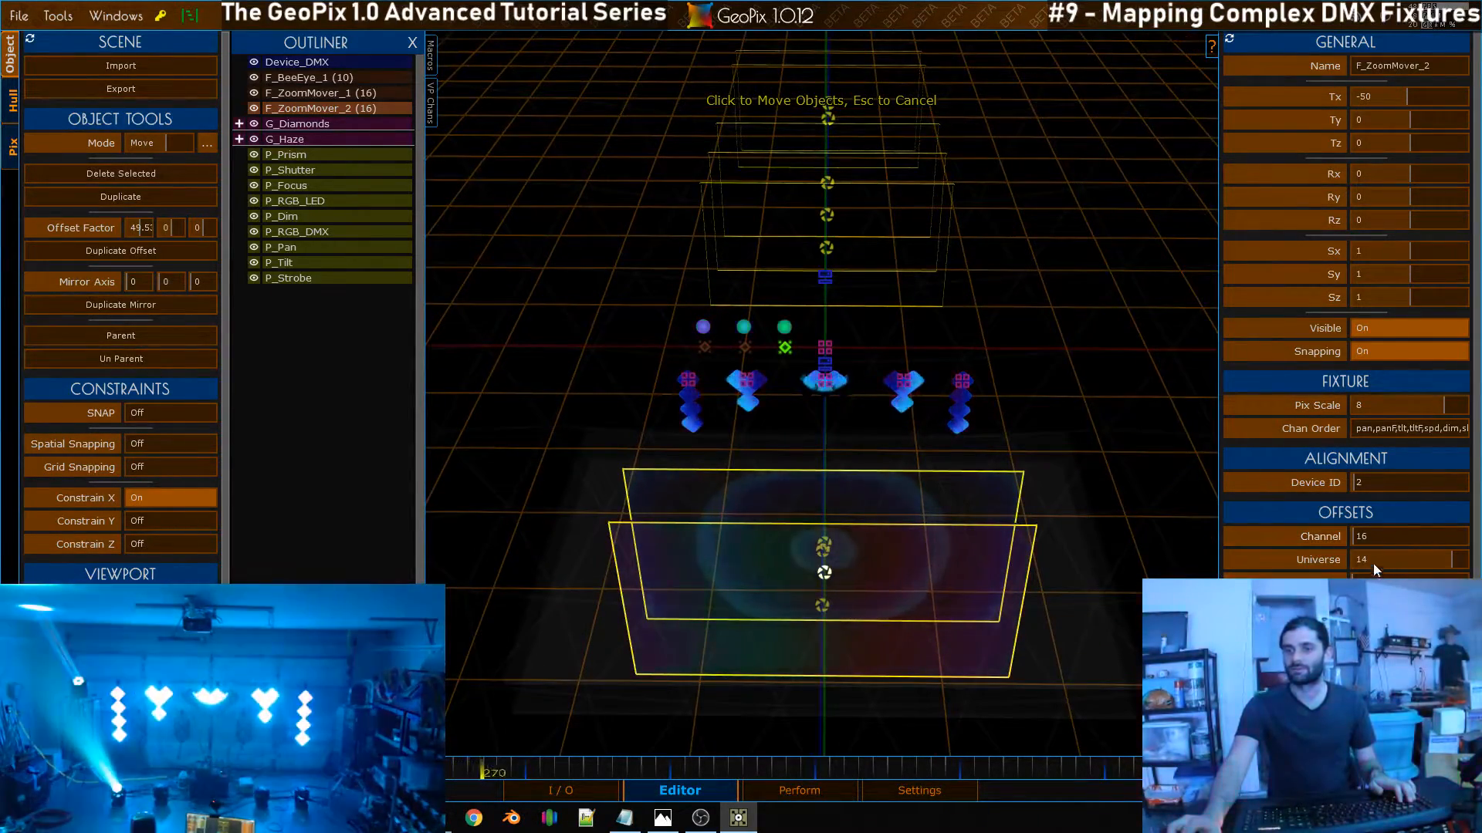
Set F_ZoomMover_2's universe offset to 13 and its channel offset to 27, following dmx_arrangement.txt
scroll(1378, 558, "down", 1)
key("alt+Tab")
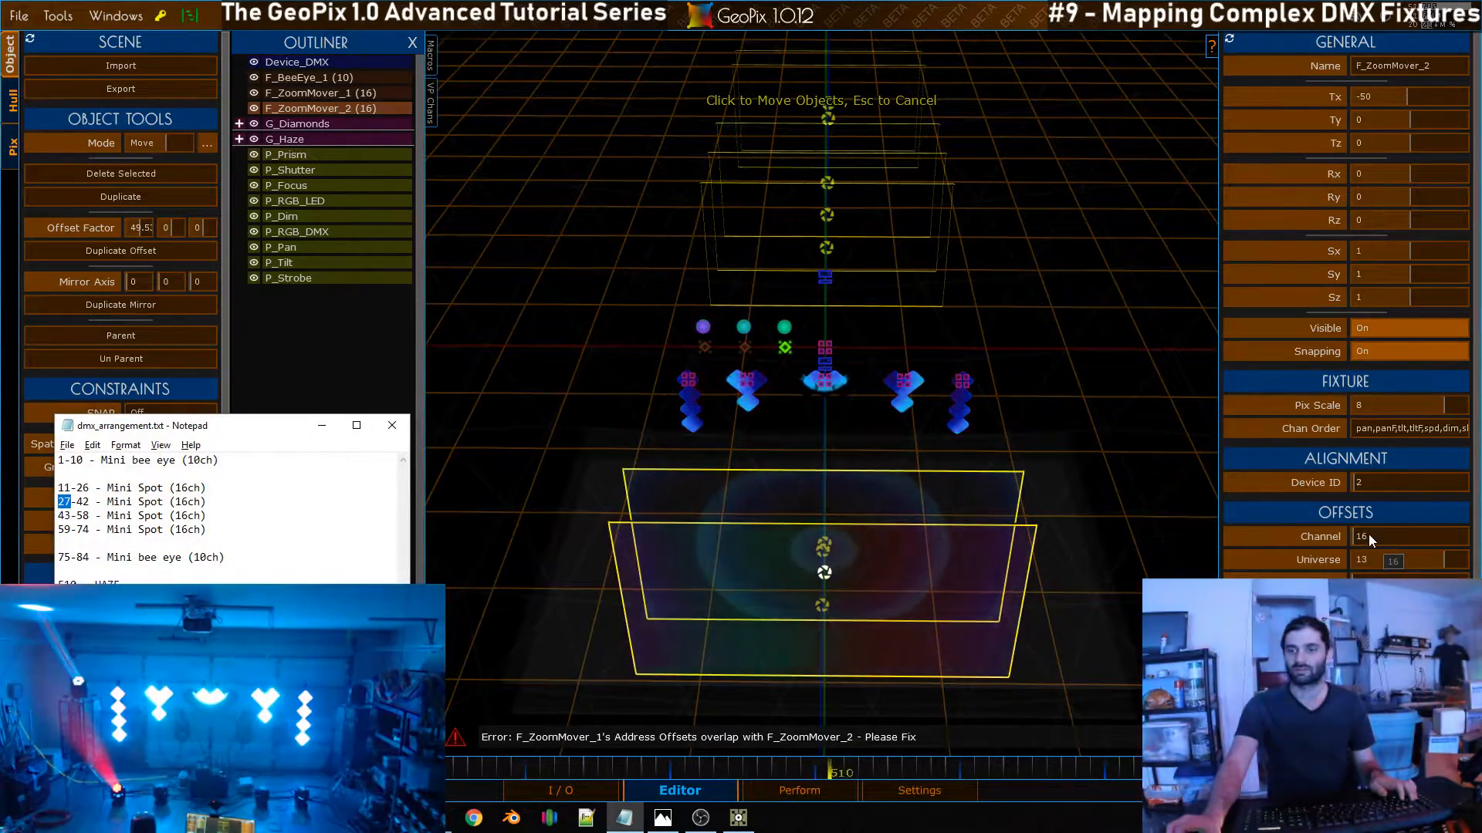
scroll(1382, 531, "up", 2, "shift")
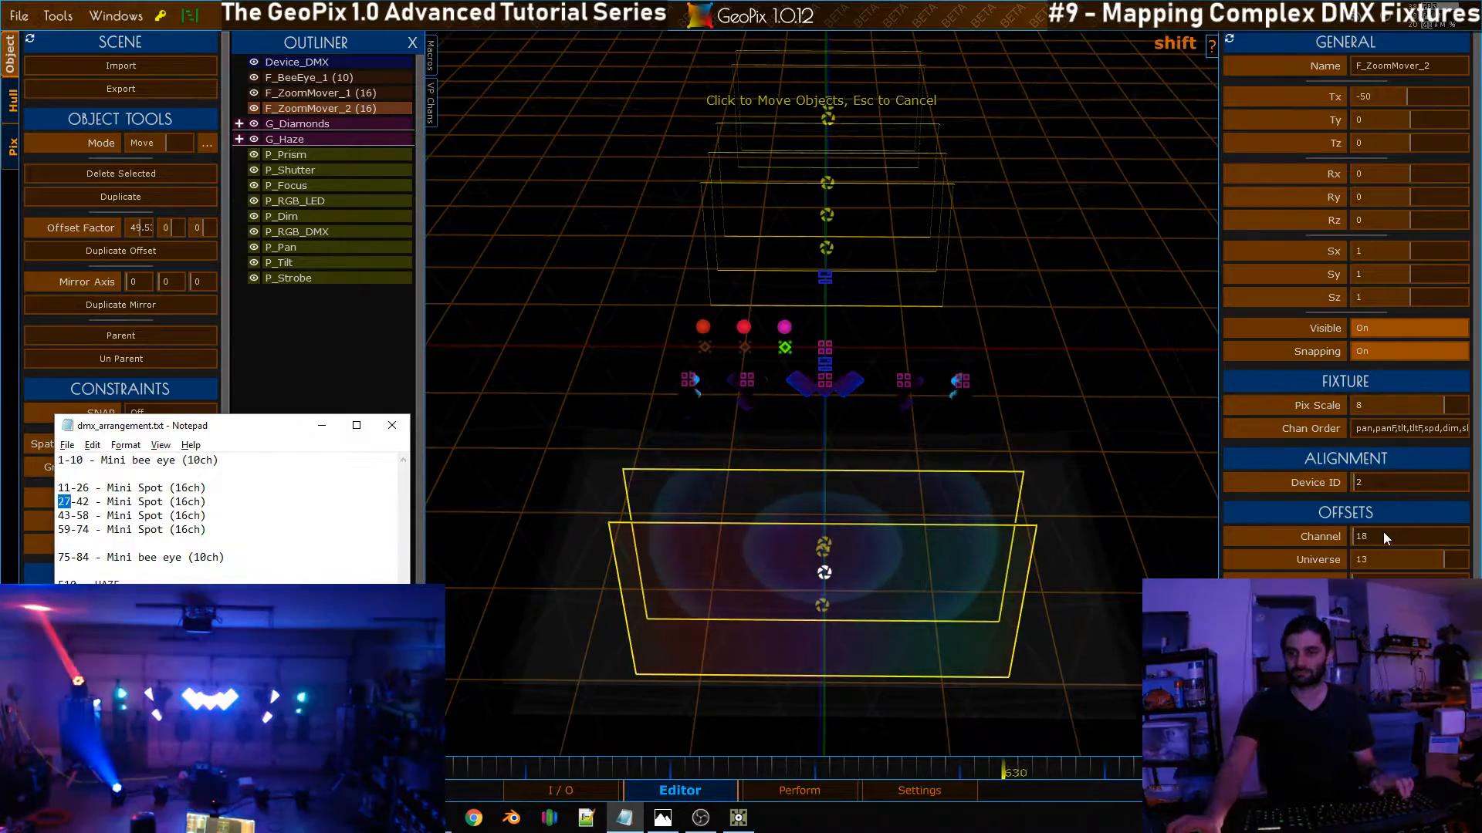
scroll(1383, 531, "up", 3, "shift")
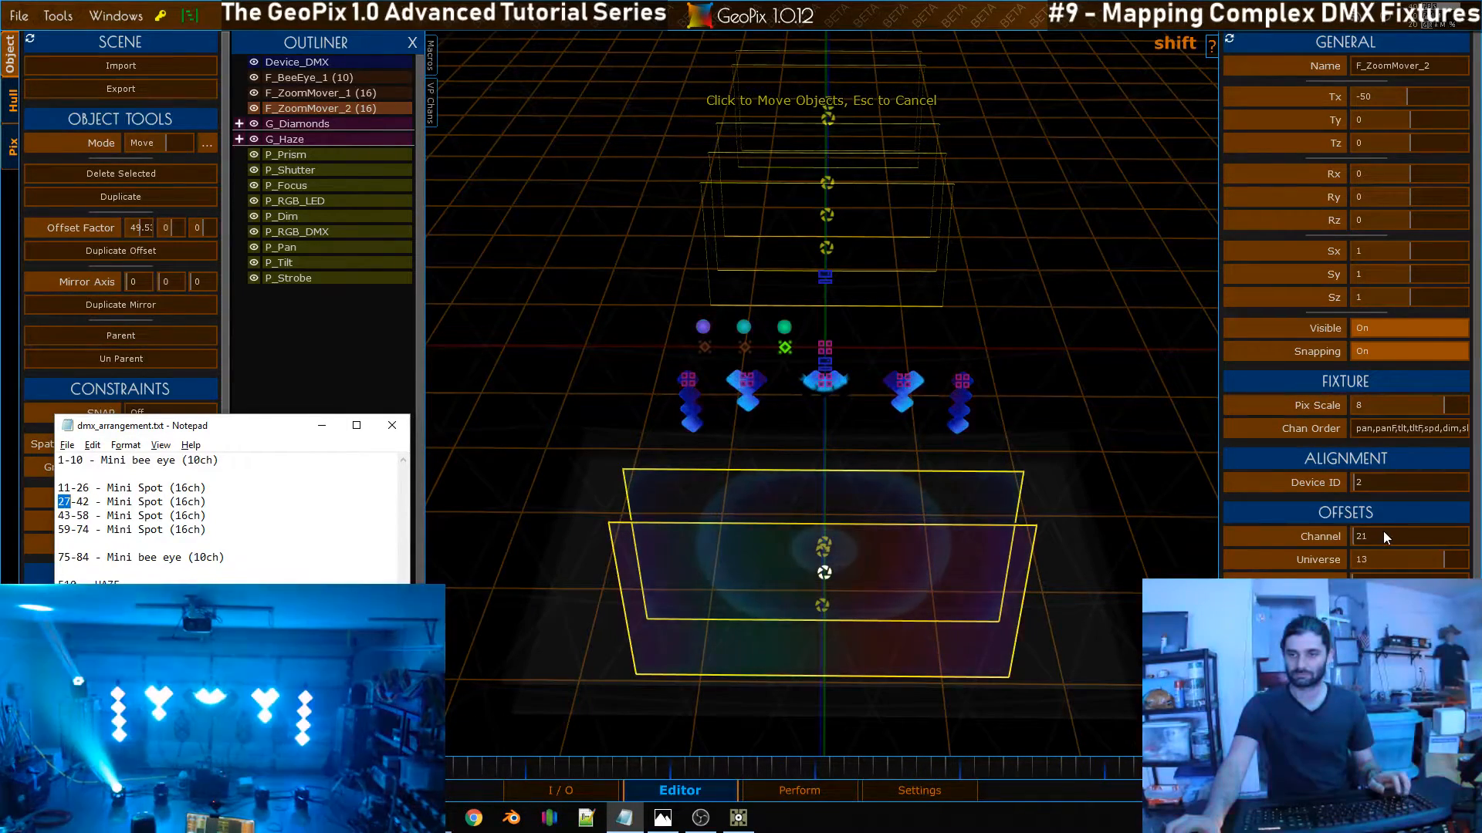
scroll(1383, 531, "up", 6)
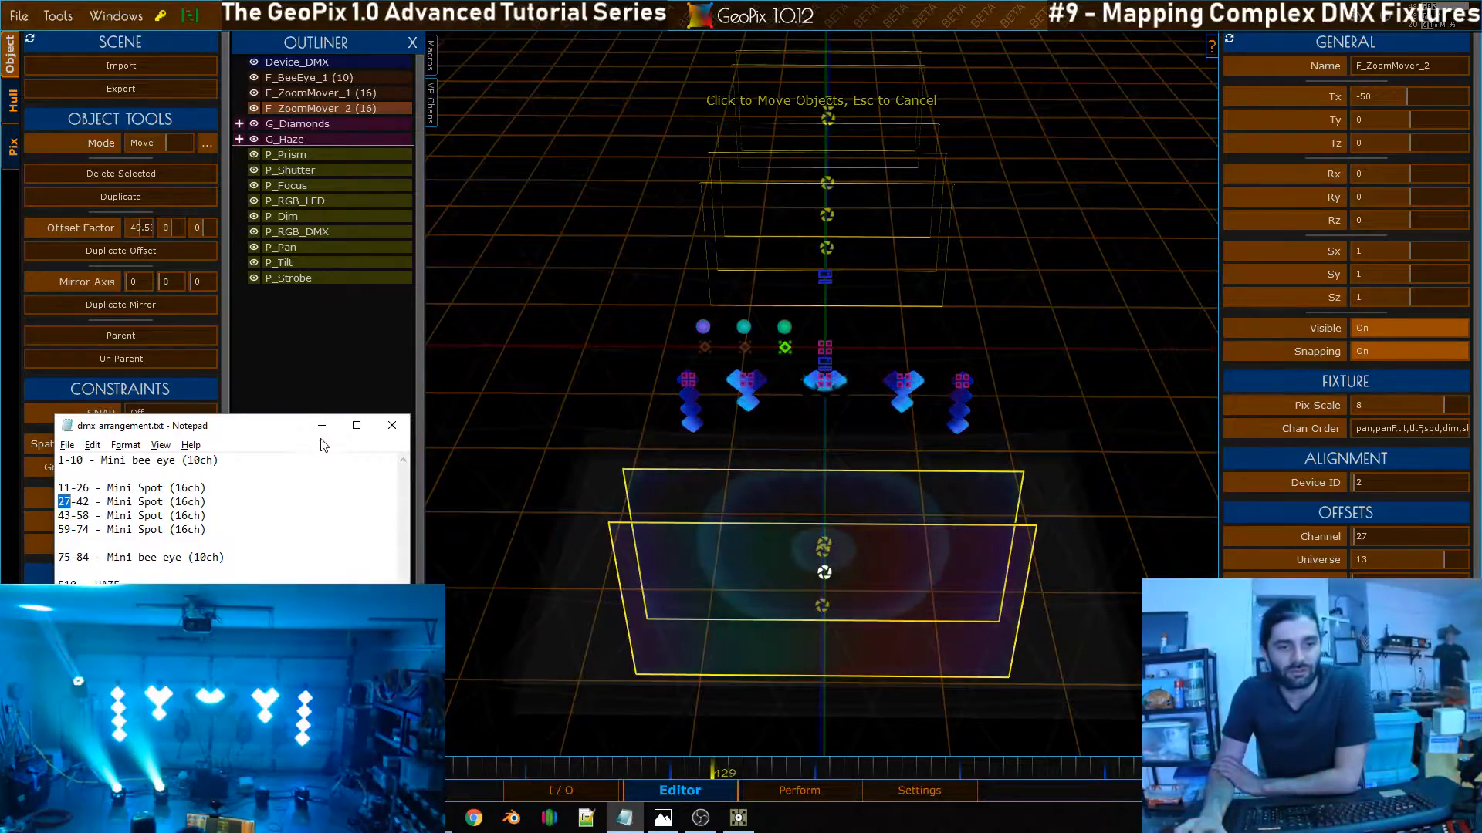
Look up the third Mini Spot's start channel, then duplicate F_ZoomMover_2 and set the copy's X translation to 50
double_click(64, 515)
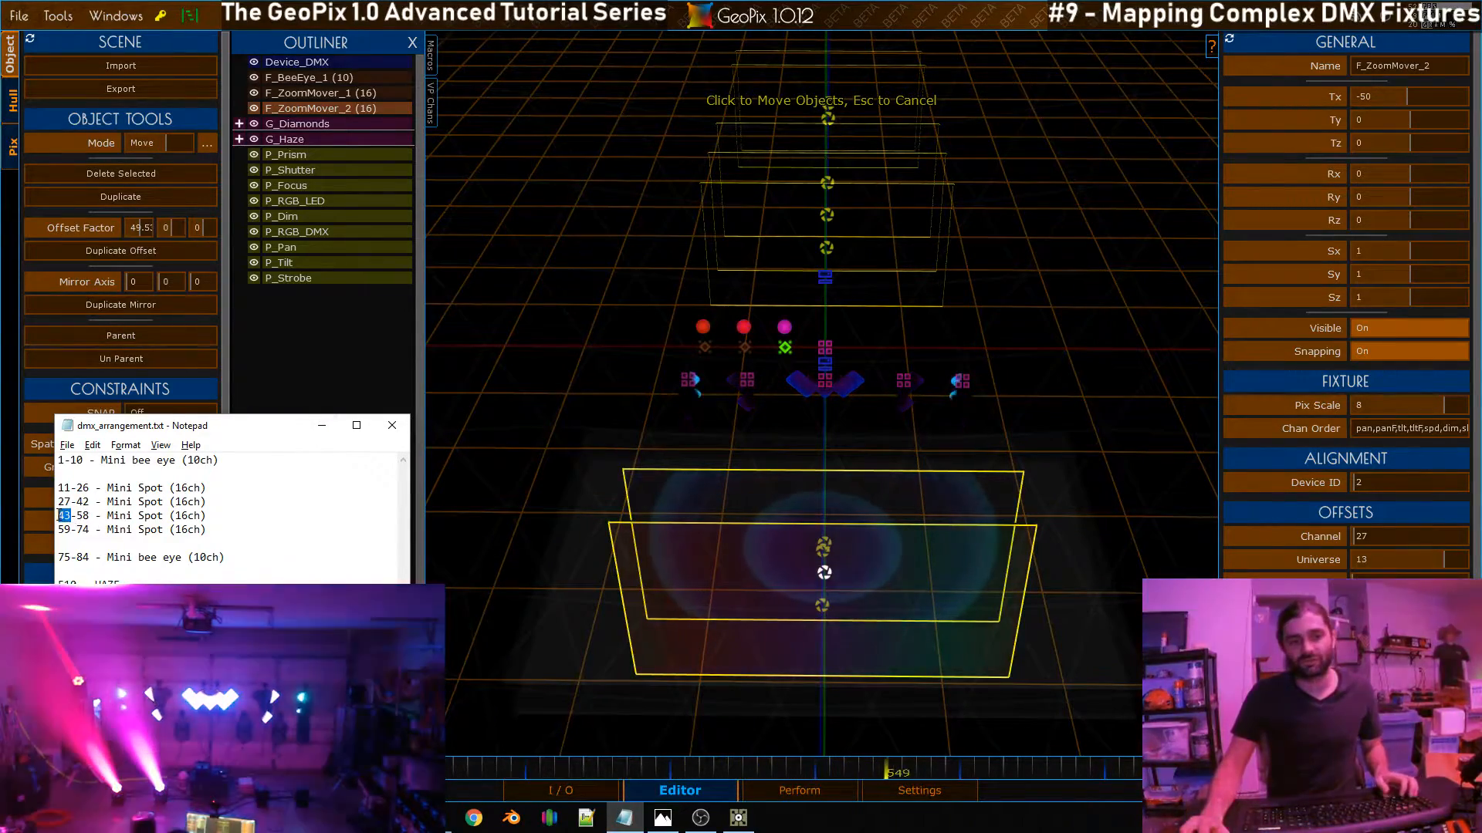
left_click(322, 425)
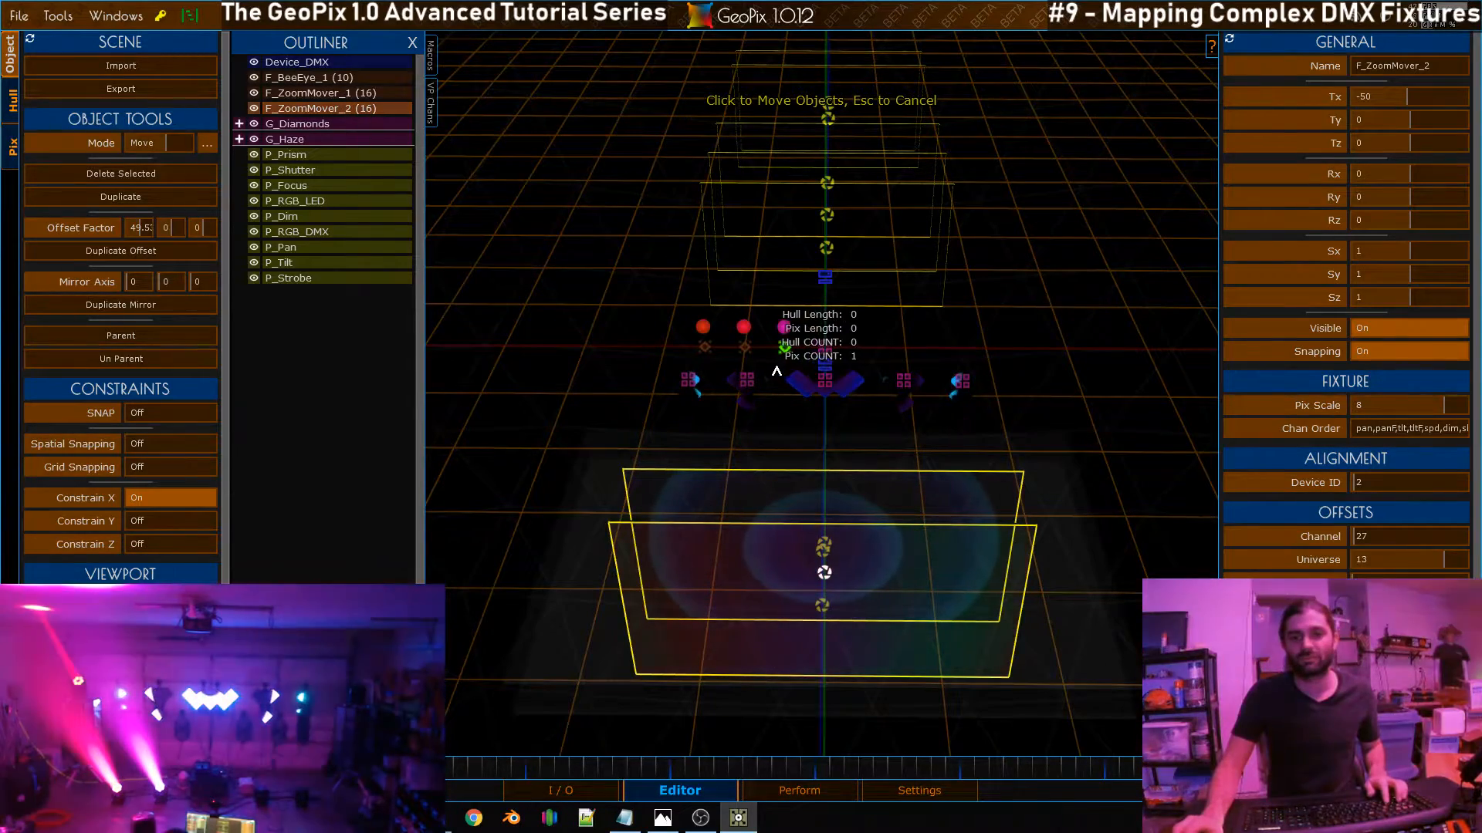
key("ctrl+d")
left_click(824, 367)
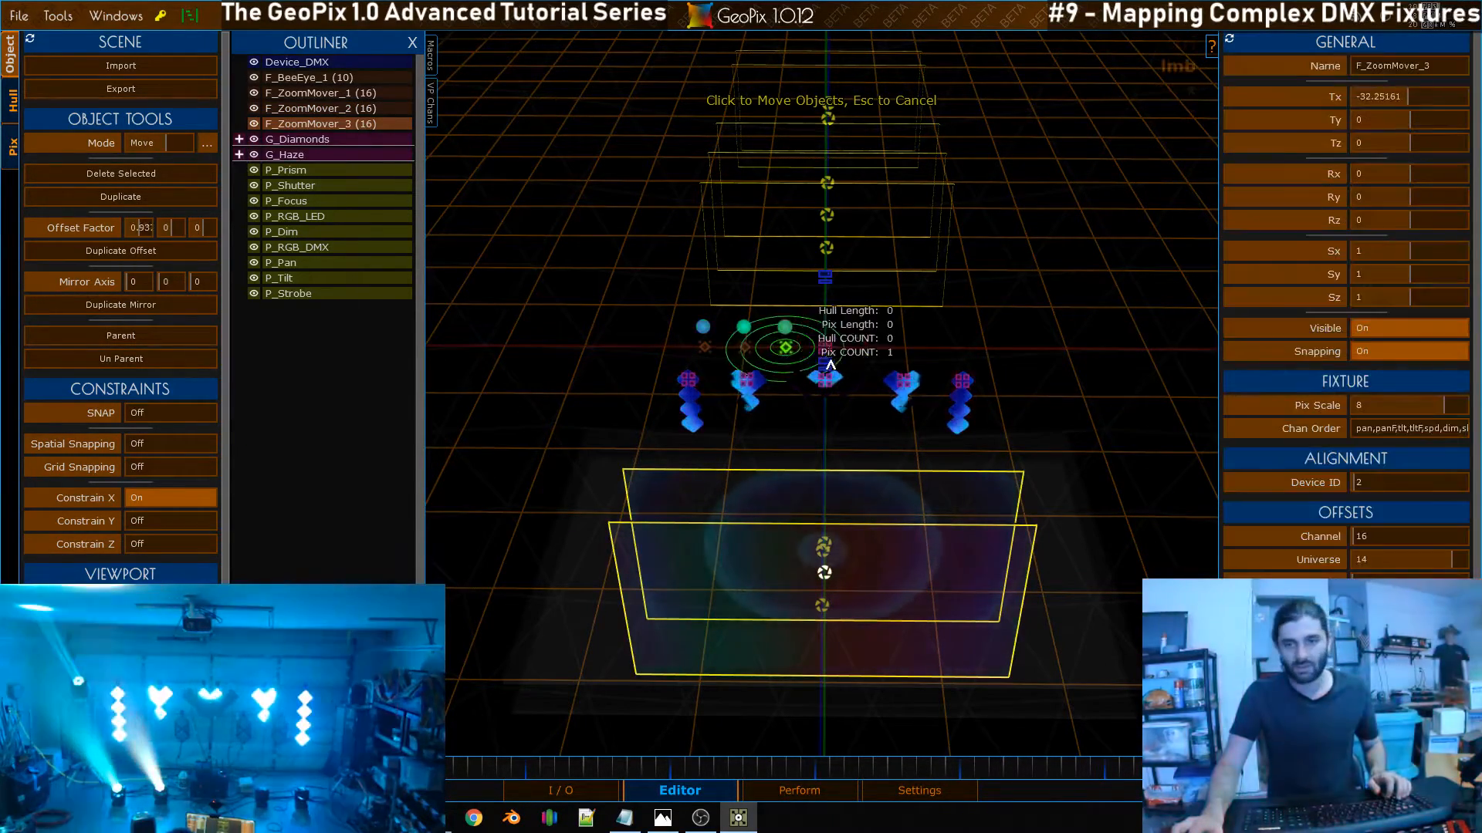
left_click(1332, 100)
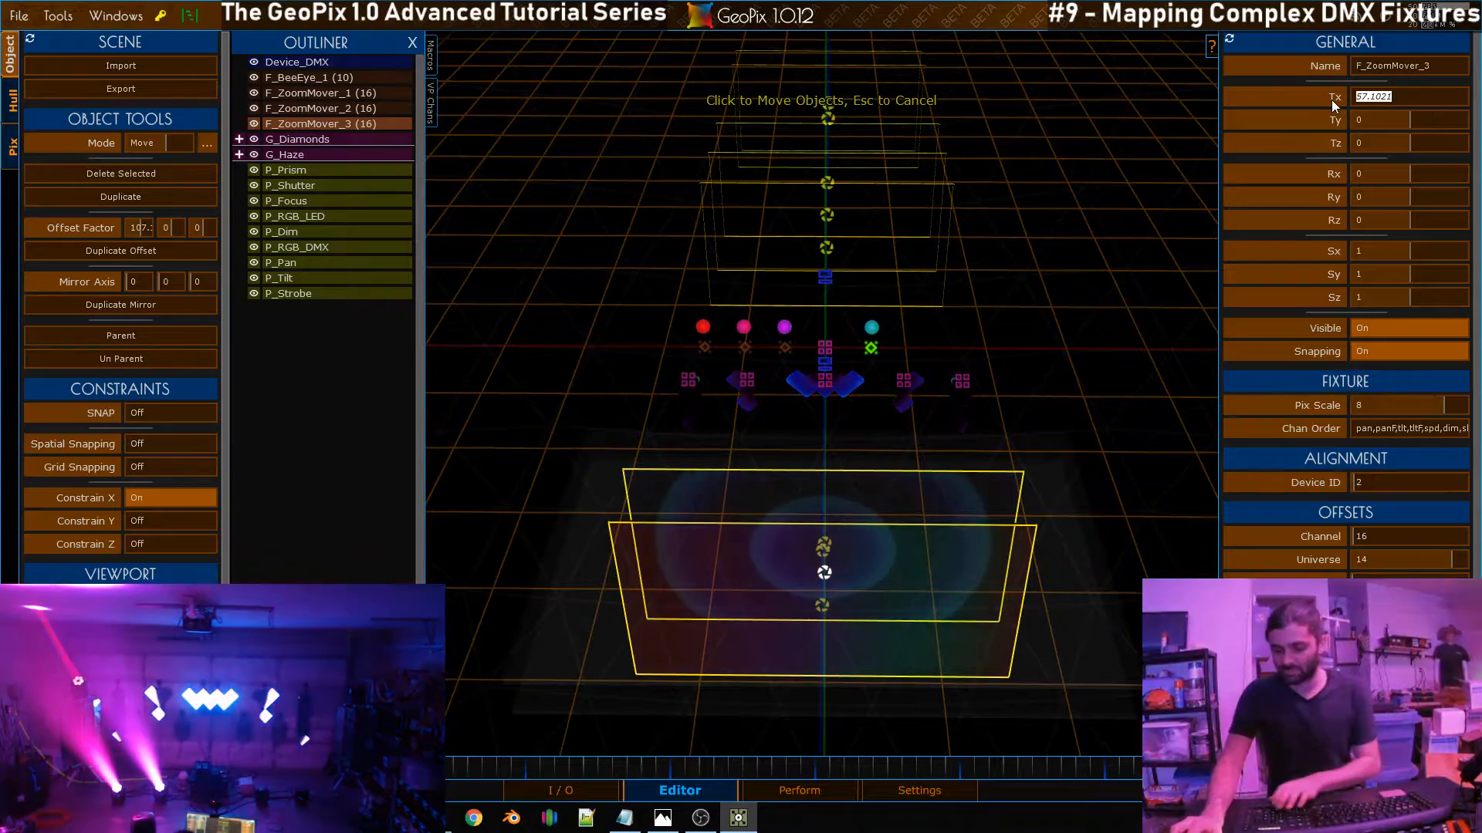
type("50")
key("Return")
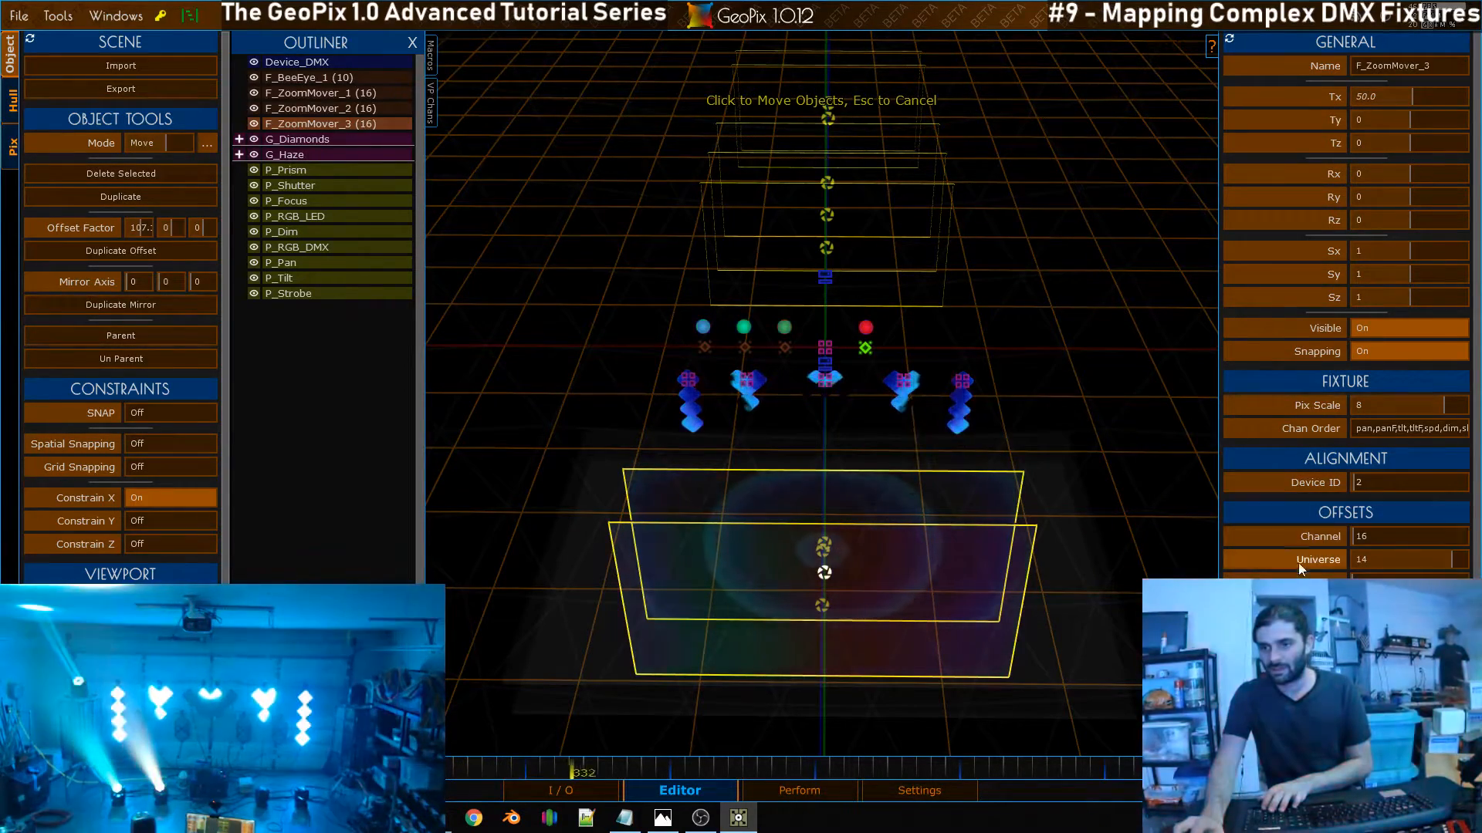
Set F_ZoomMover_3's universe offset to 13 and its channel offset to 43
scroll(1361, 562, "down", 1)
left_click(1342, 535)
type("43")
key("Return")
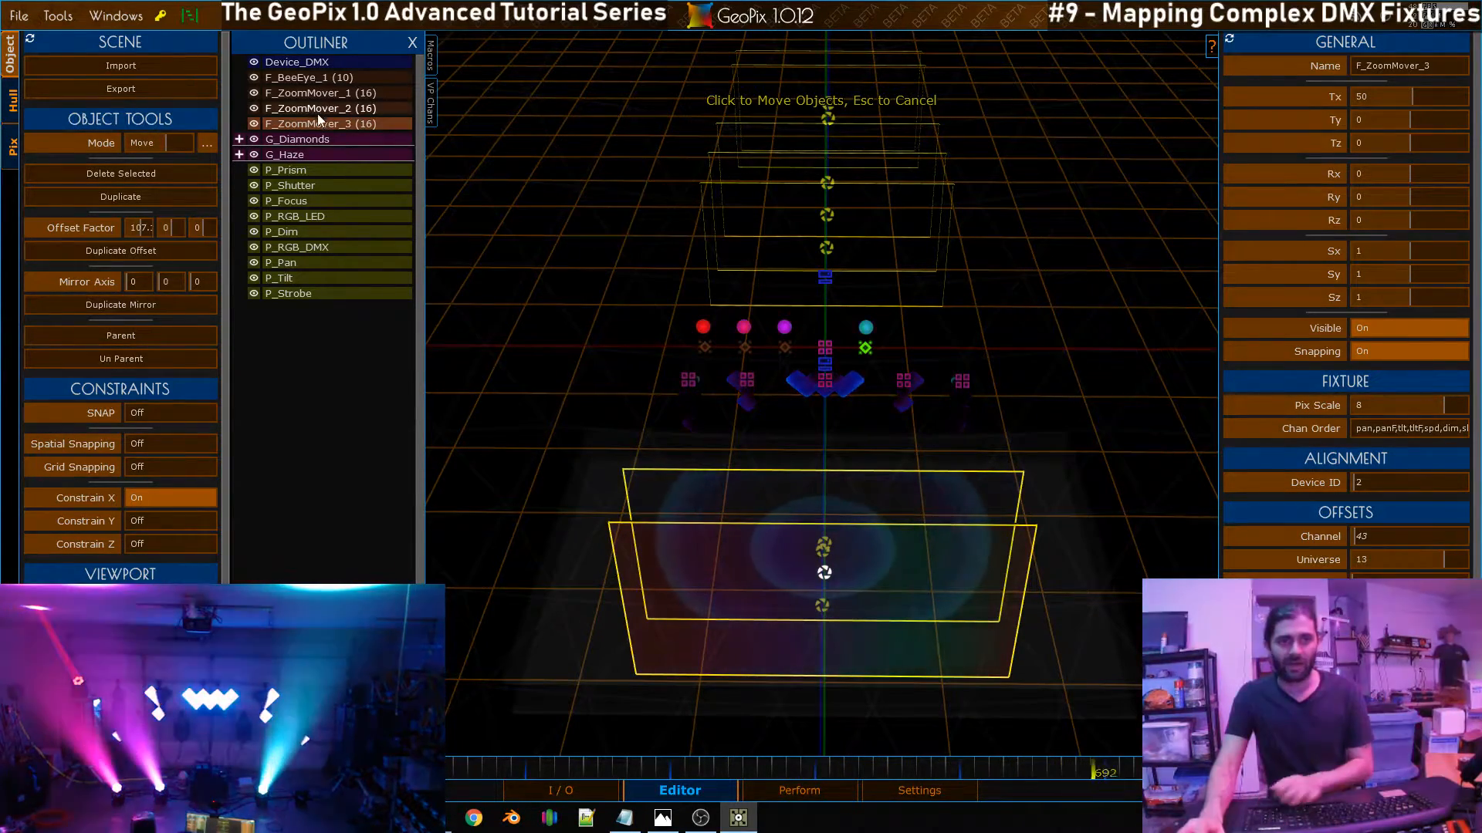
Duplicate F_ZoomMover_3 and set the copy's X translation to 100
key("ctrl+d")
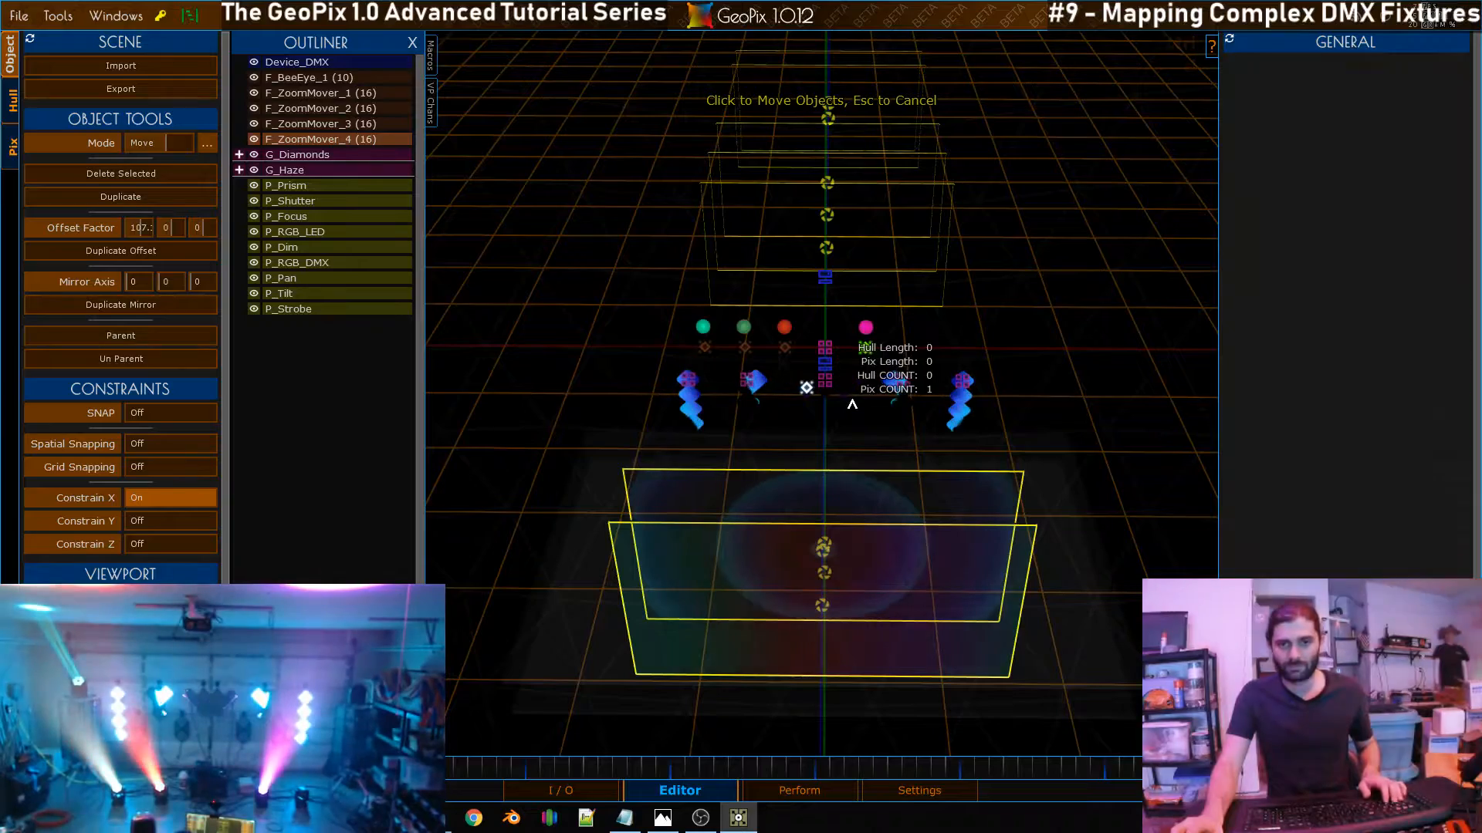
left_click(852, 402)
left_click(1337, 96)
type("100")
key("Return")
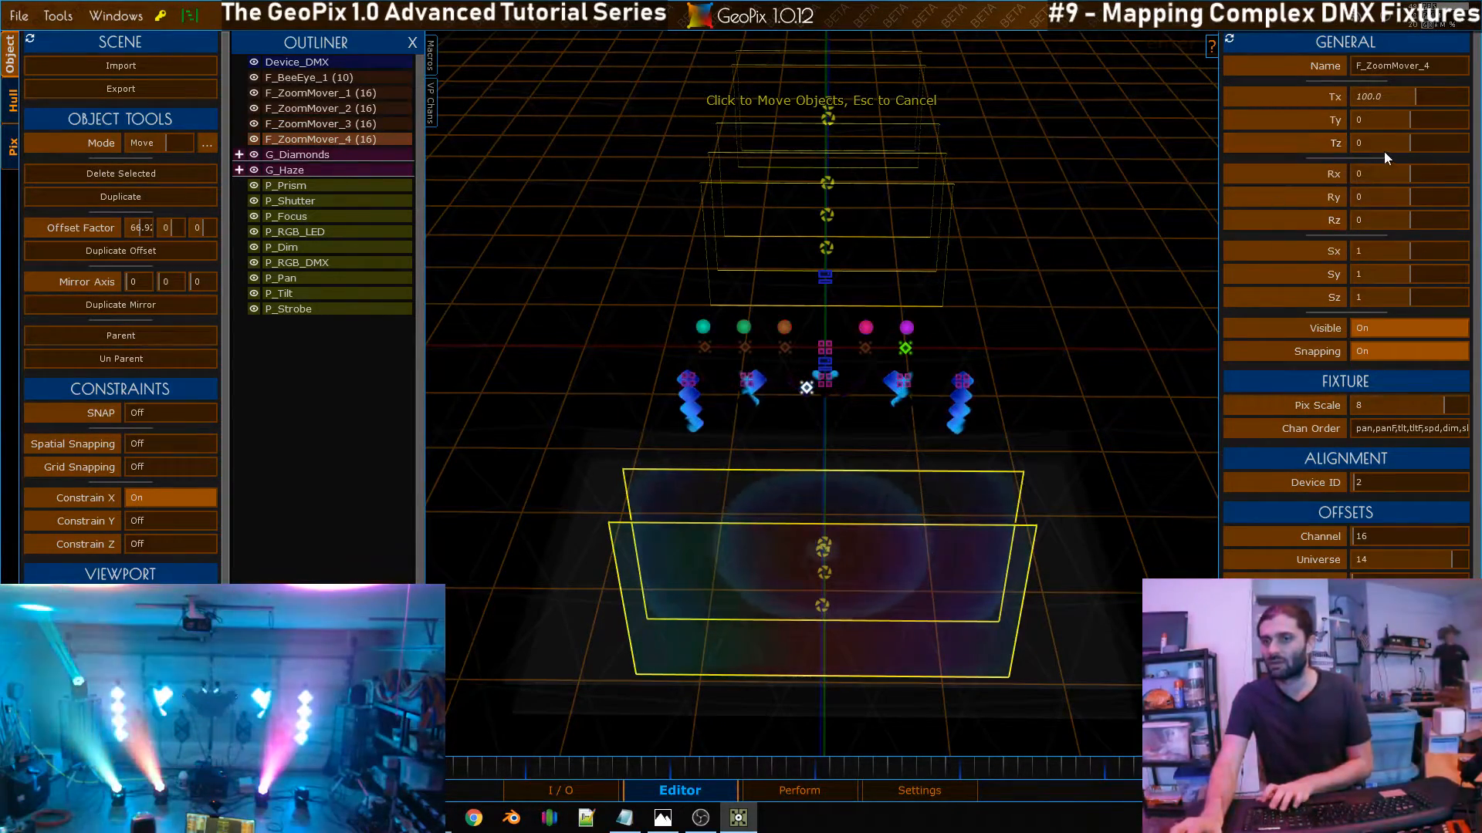
Set F_ZoomMover_4's universe offset to 13 and its channel offset to 59, checking the start channel in dmx_arrangement.txt
scroll(1368, 569, "down", 1)
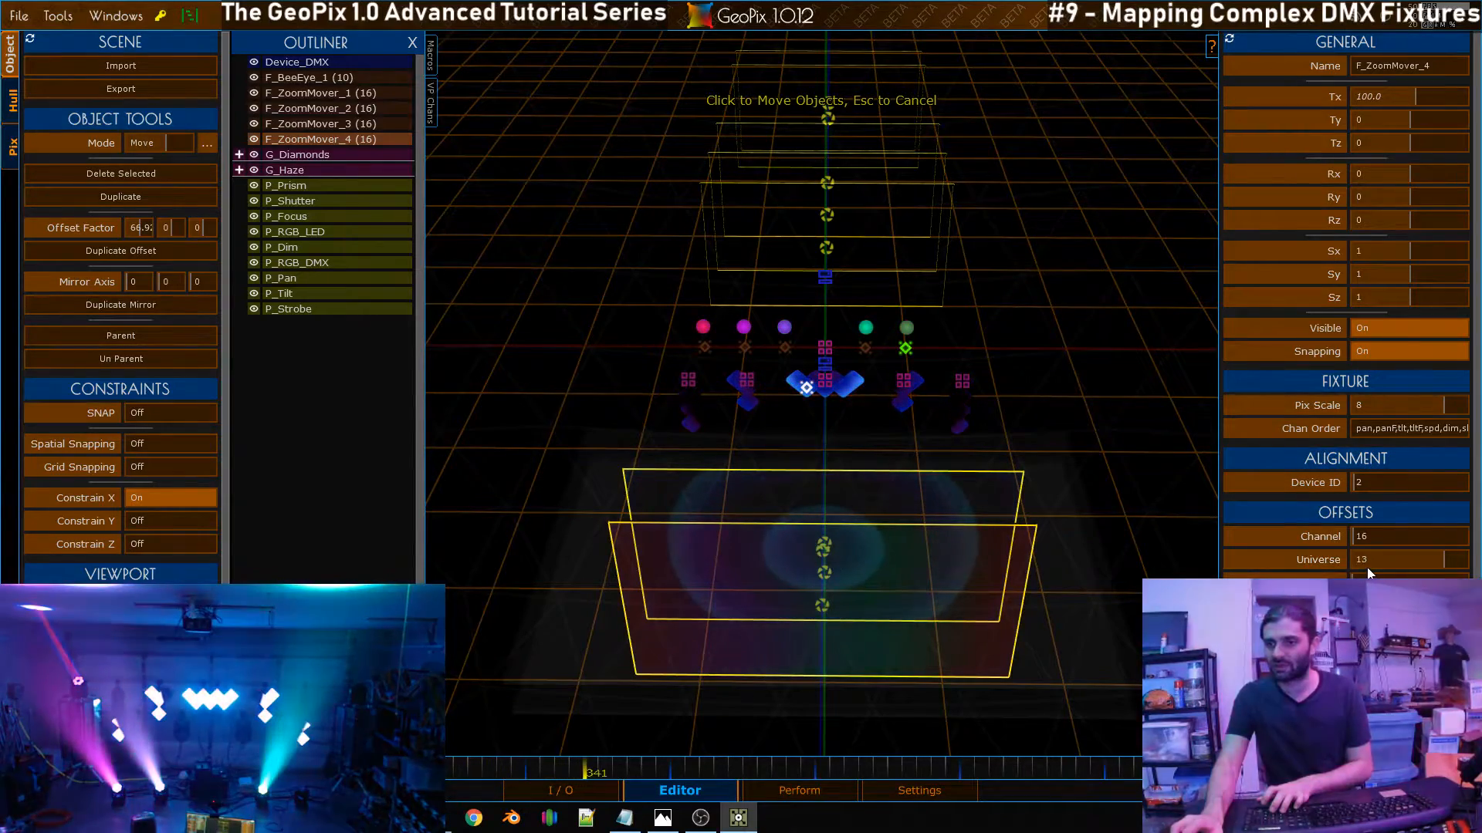
left_click(1329, 538)
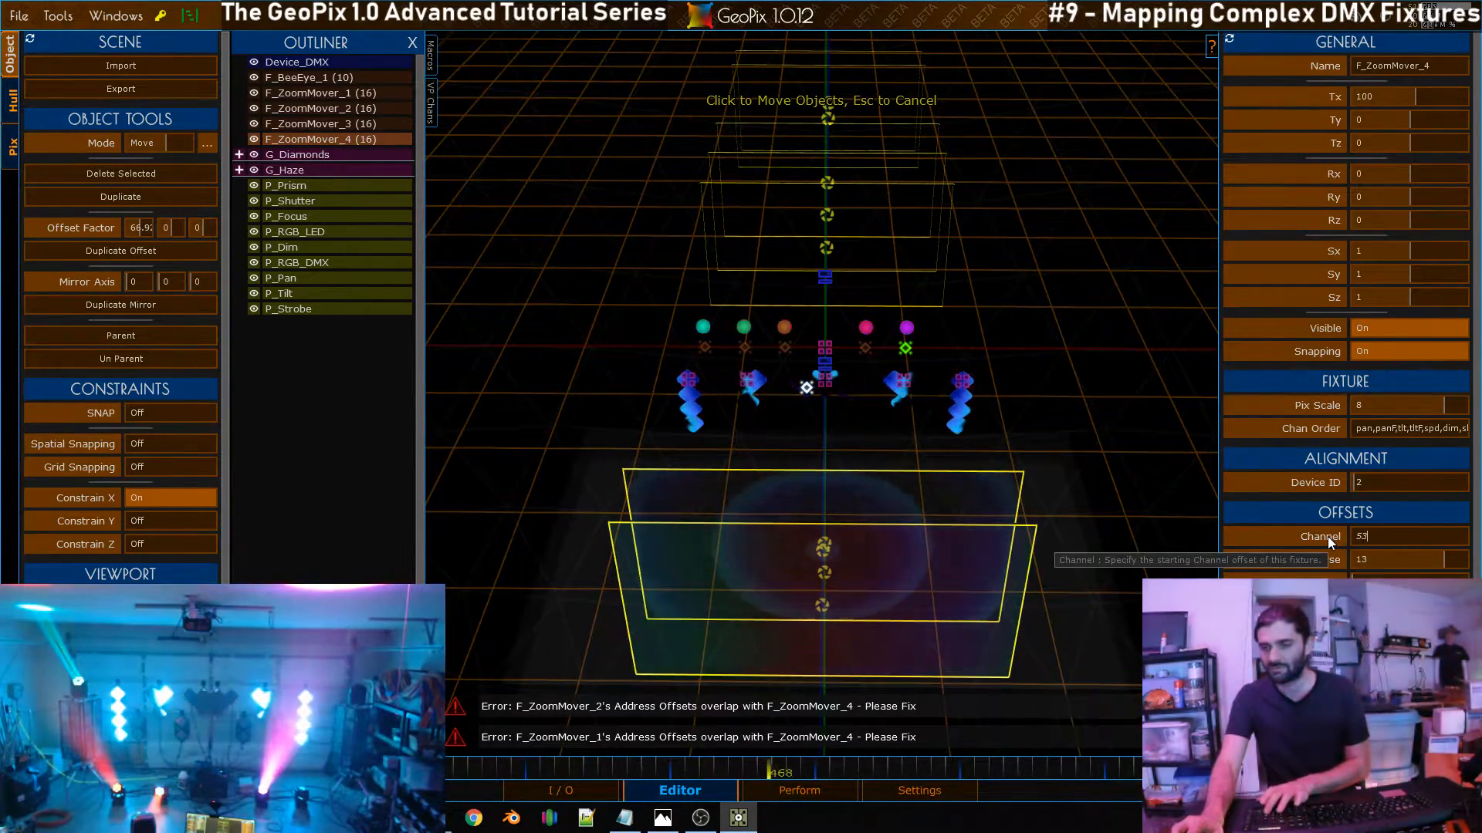
type("53")
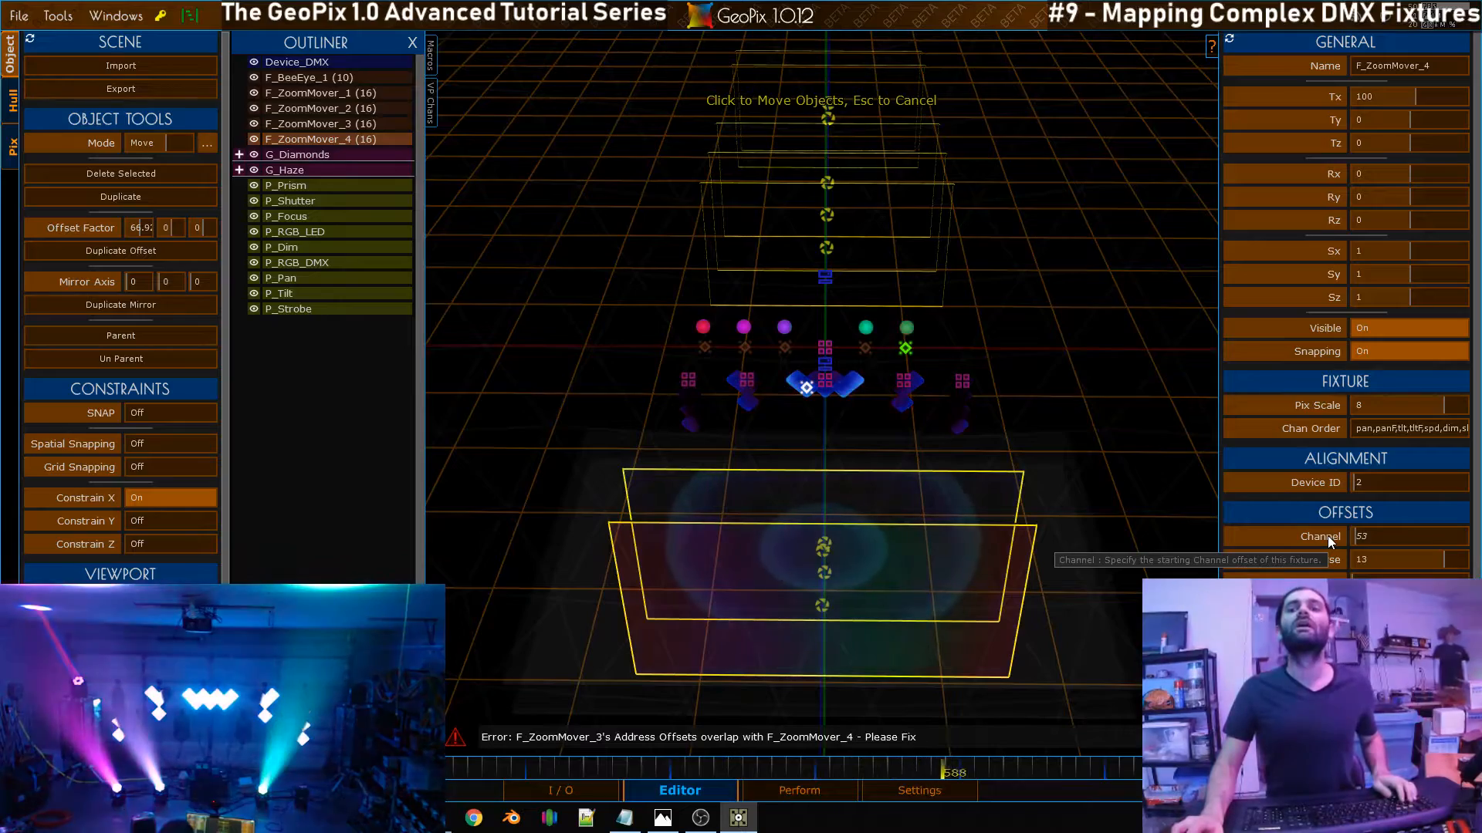
key("alt+Tab")
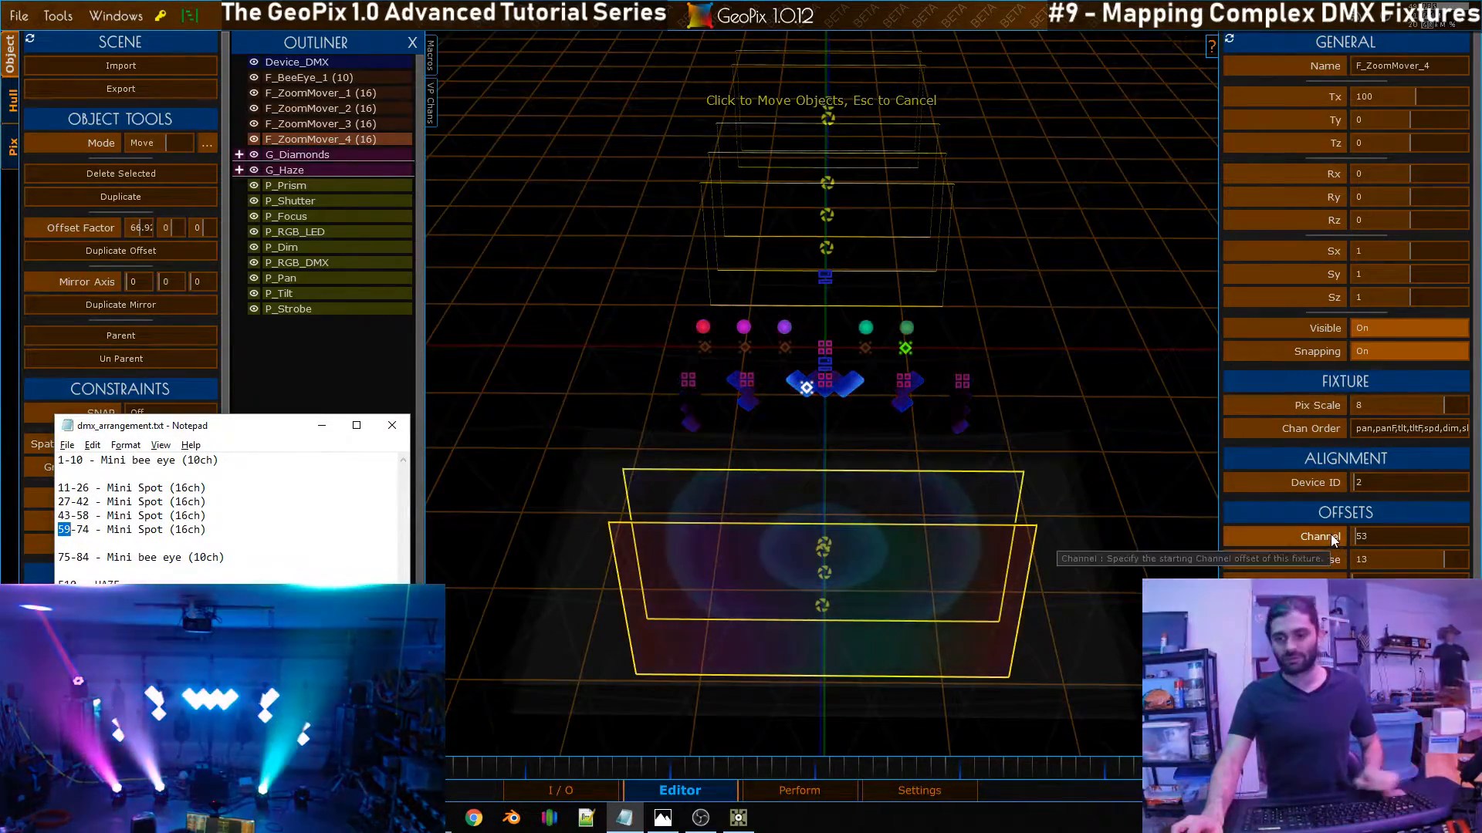
left_click(1330, 535)
type("59")
key("Return")
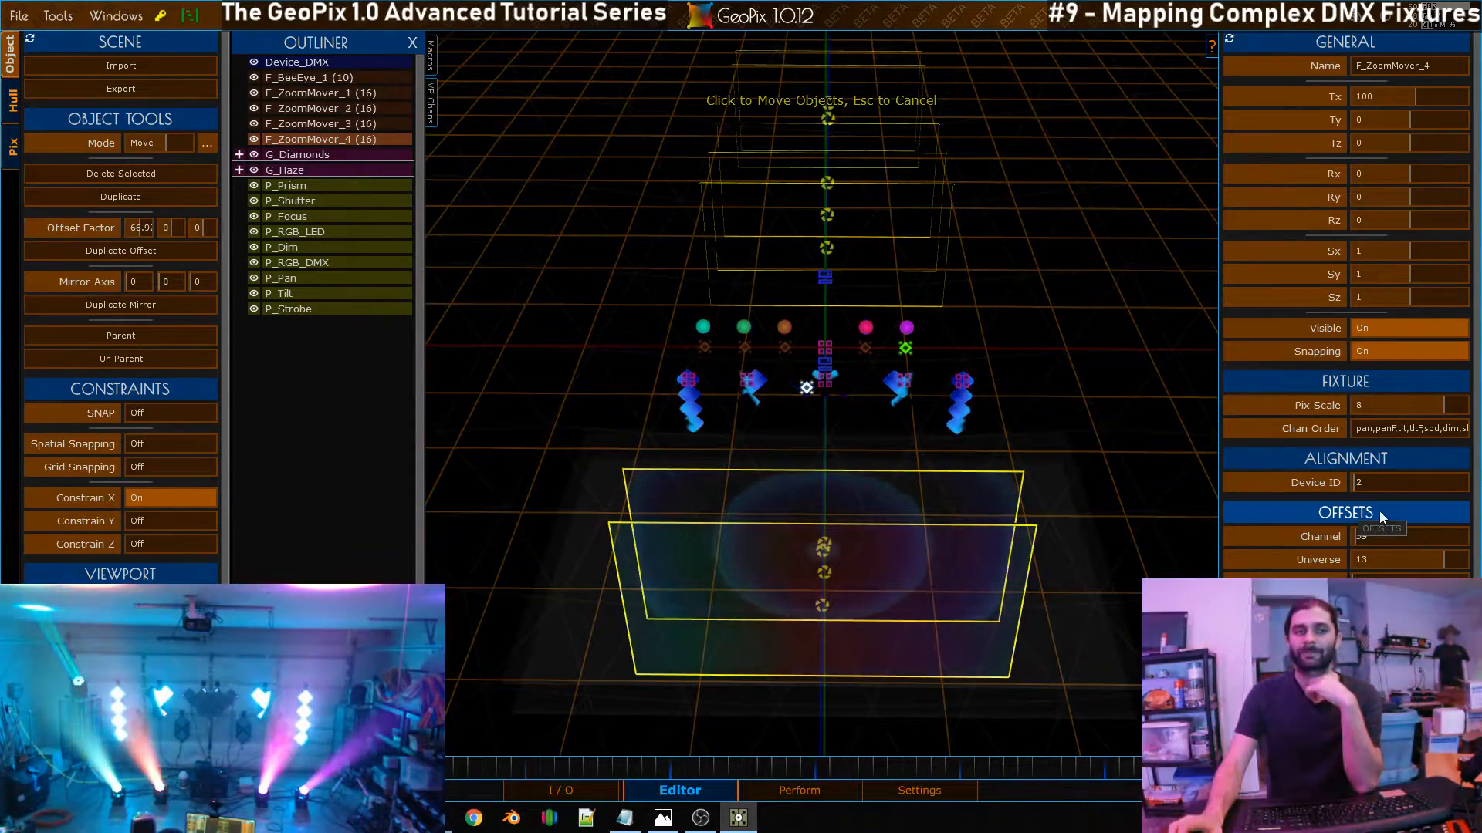
Duplicate F_BeeEye_1, place the copy beyond the last zoom mover and set its X translation to 150
key("alt")
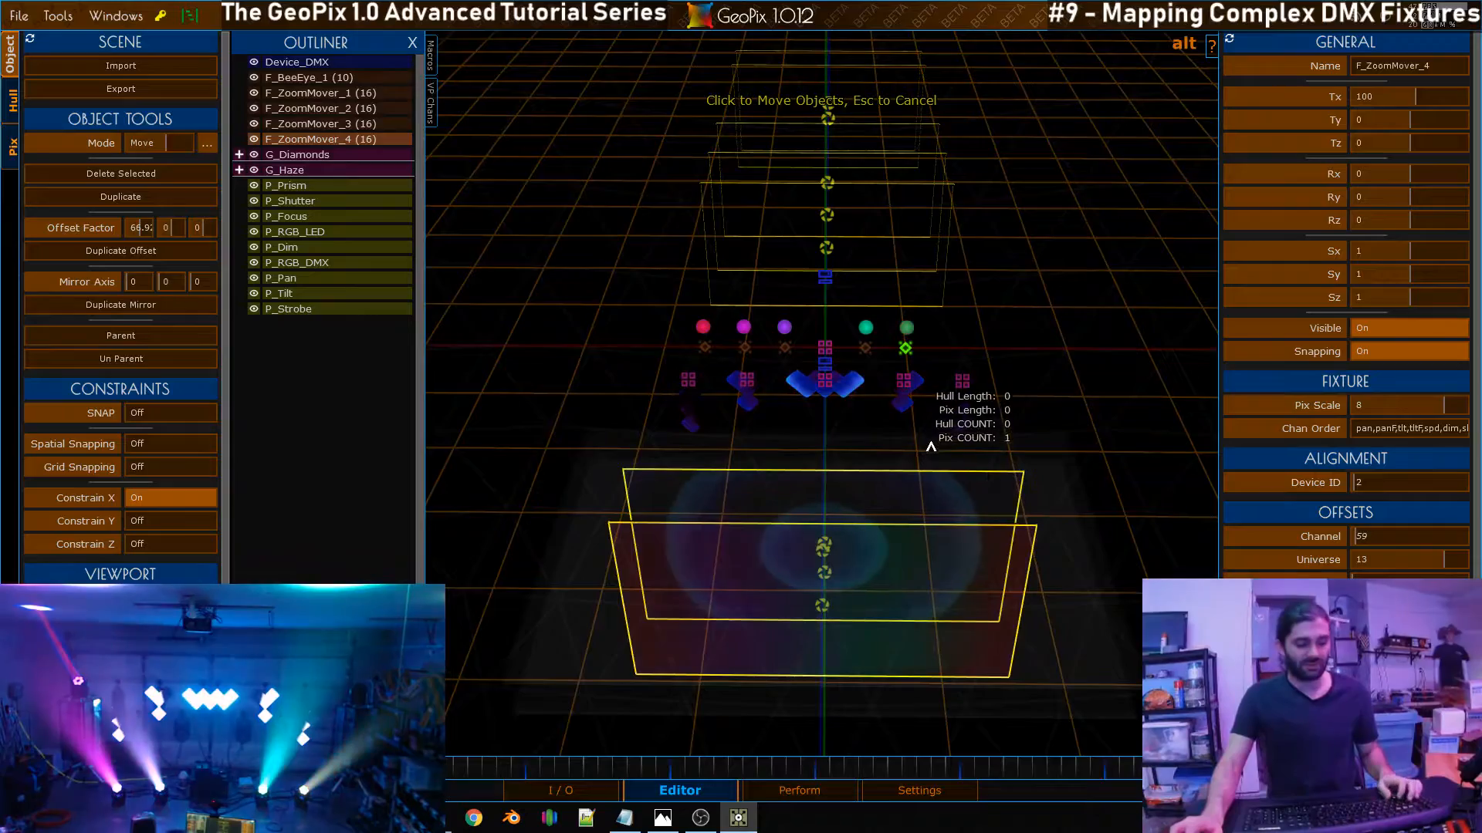
left_click_drag(931, 450, 919, 427, "alt")
right_click_drag(919, 427, 577, 272, "alt")
left_click(329, 78)
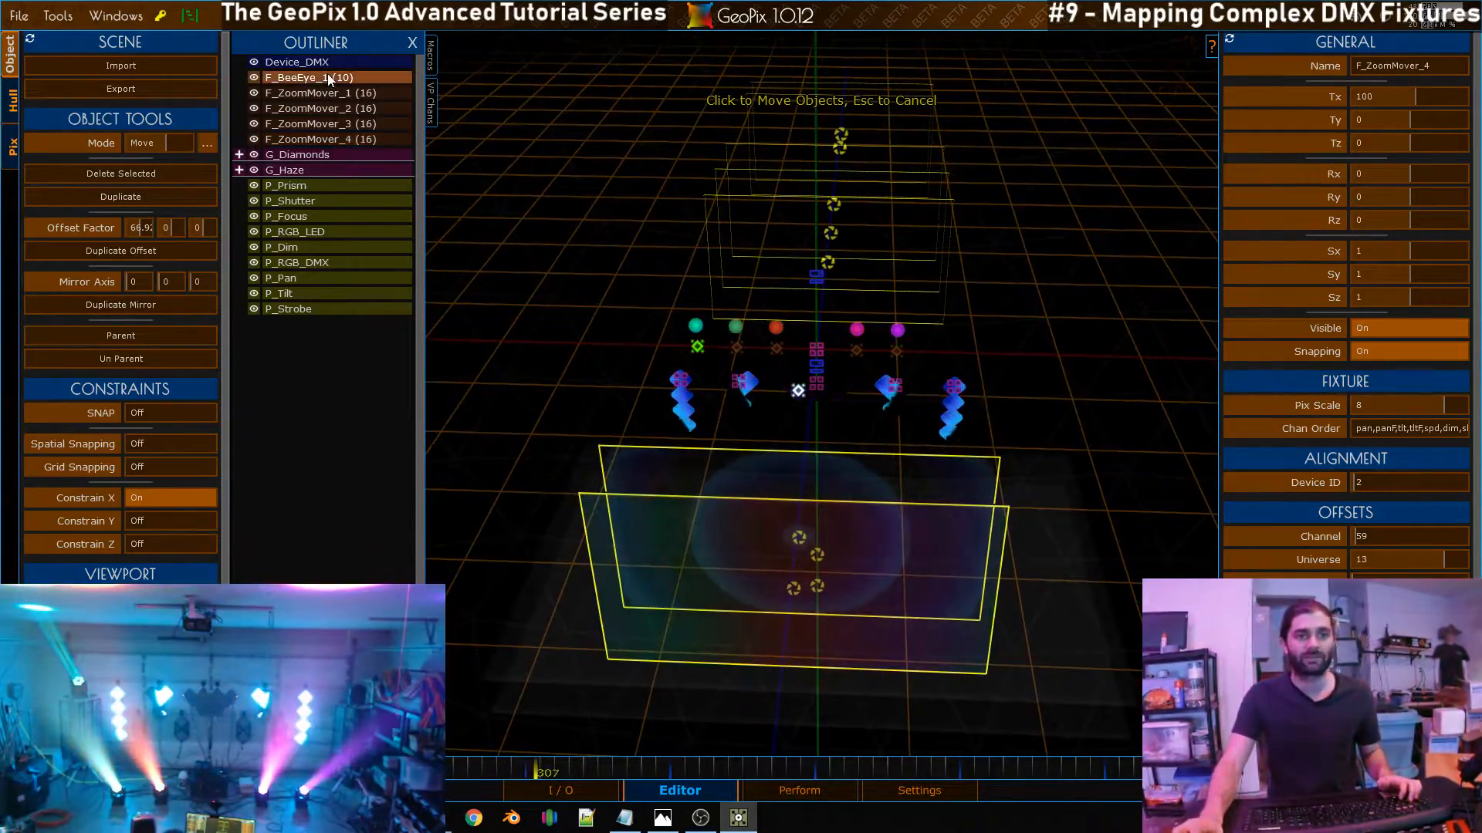
key("ctrl")
key("ctrl+d")
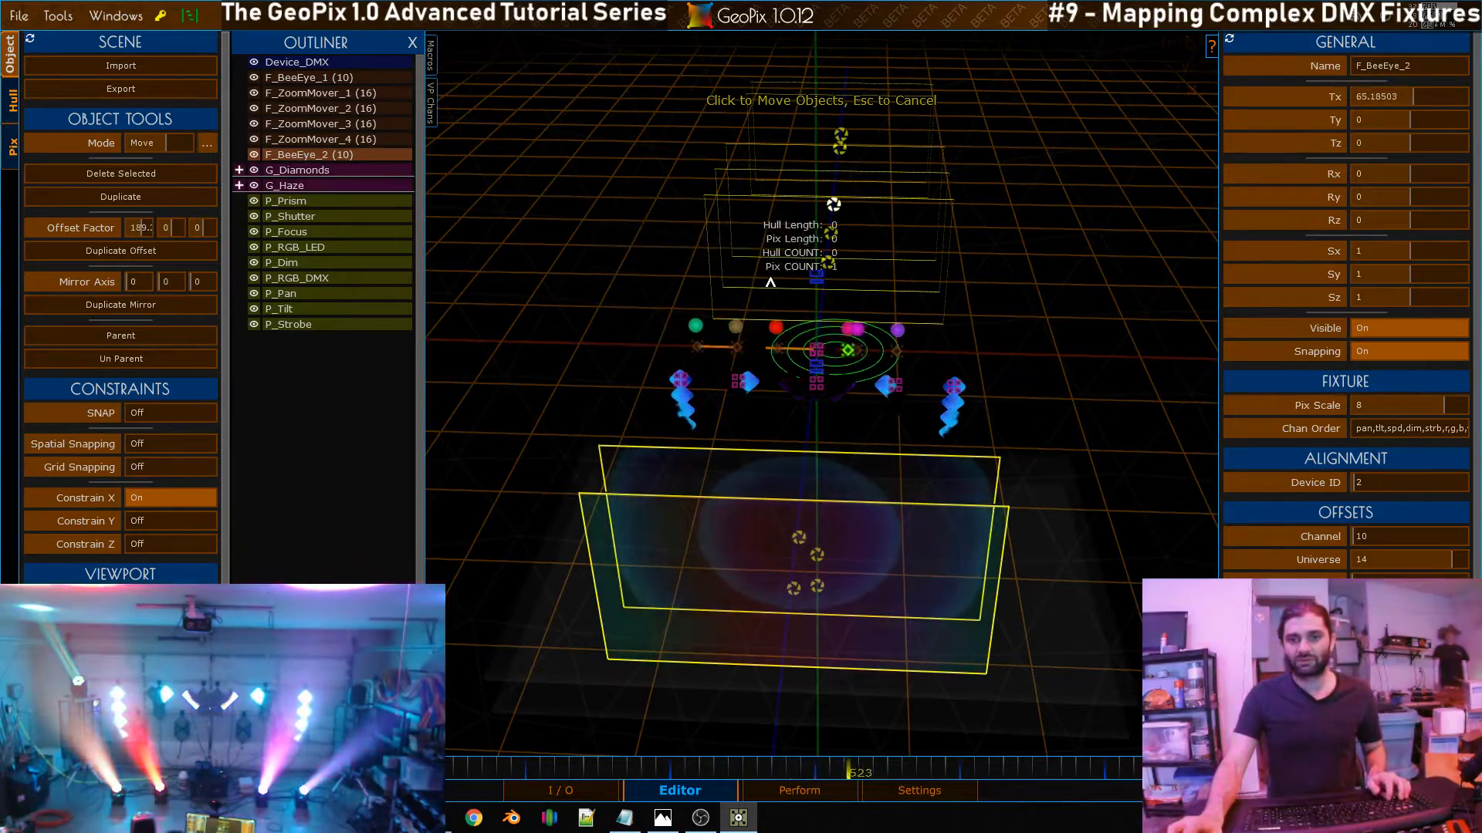
left_click(321, 76)
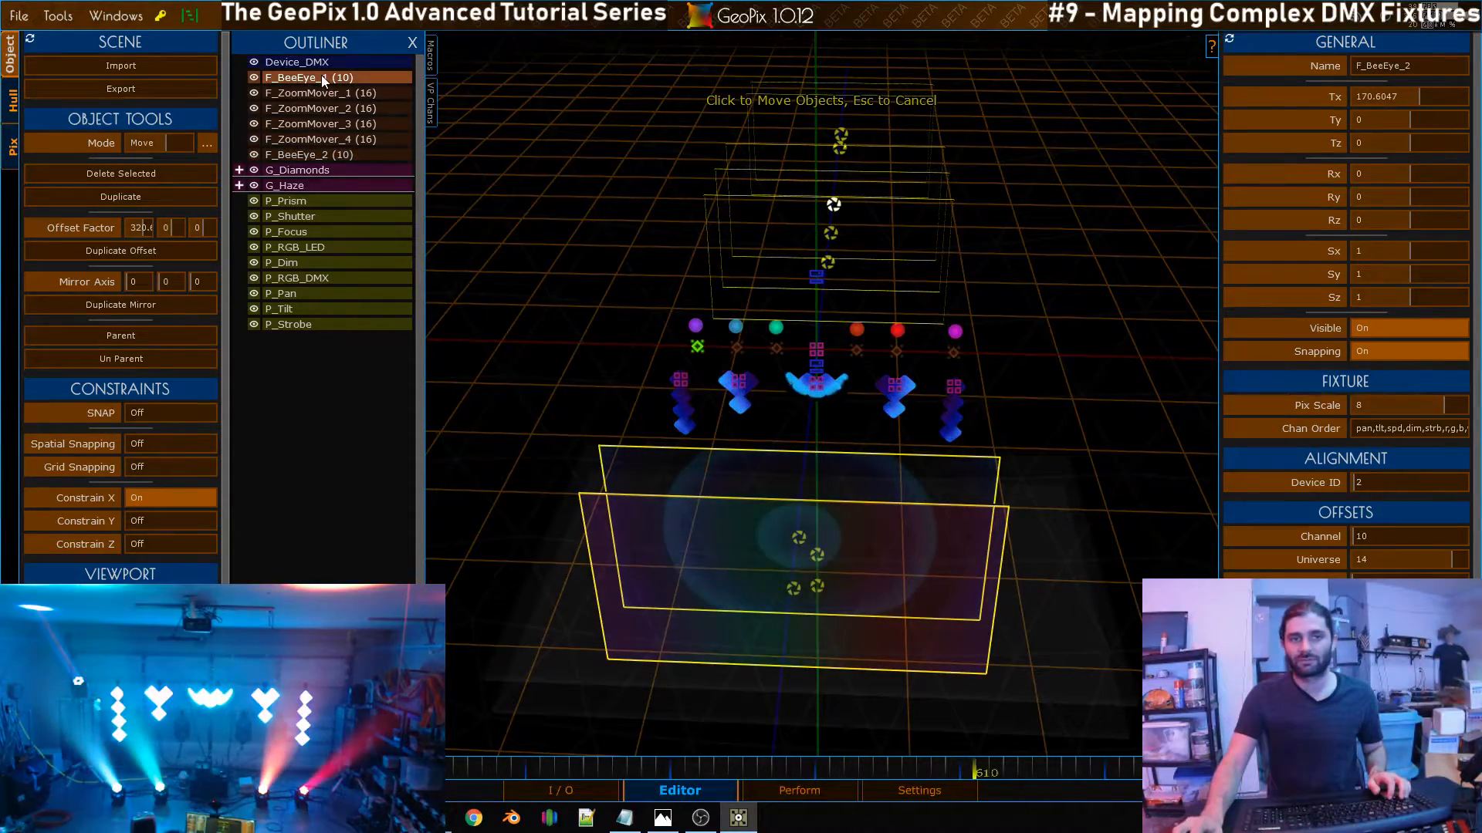
left_click(339, 154)
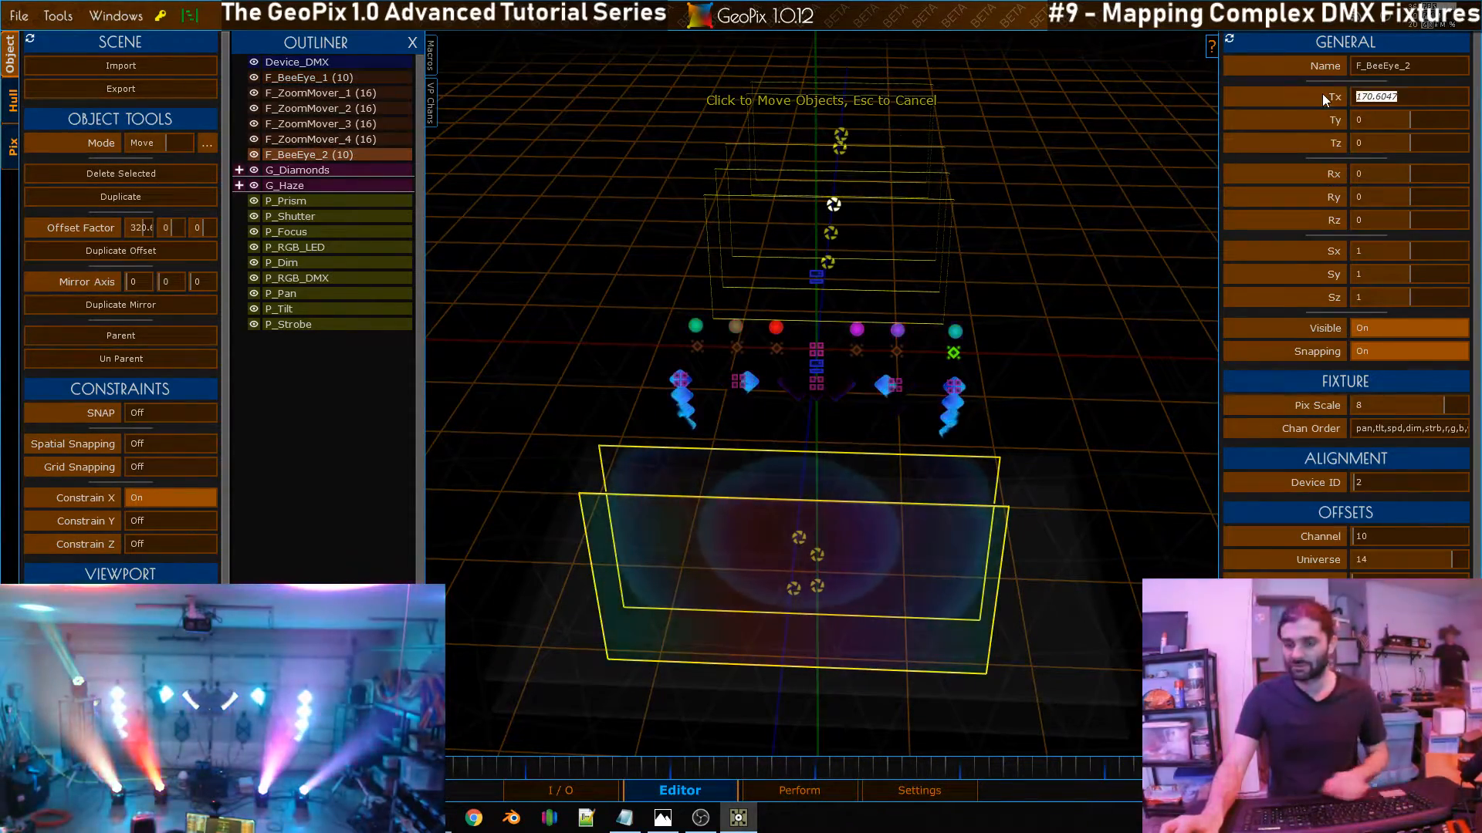
left_click(1322, 94)
type("150")
key("Return")
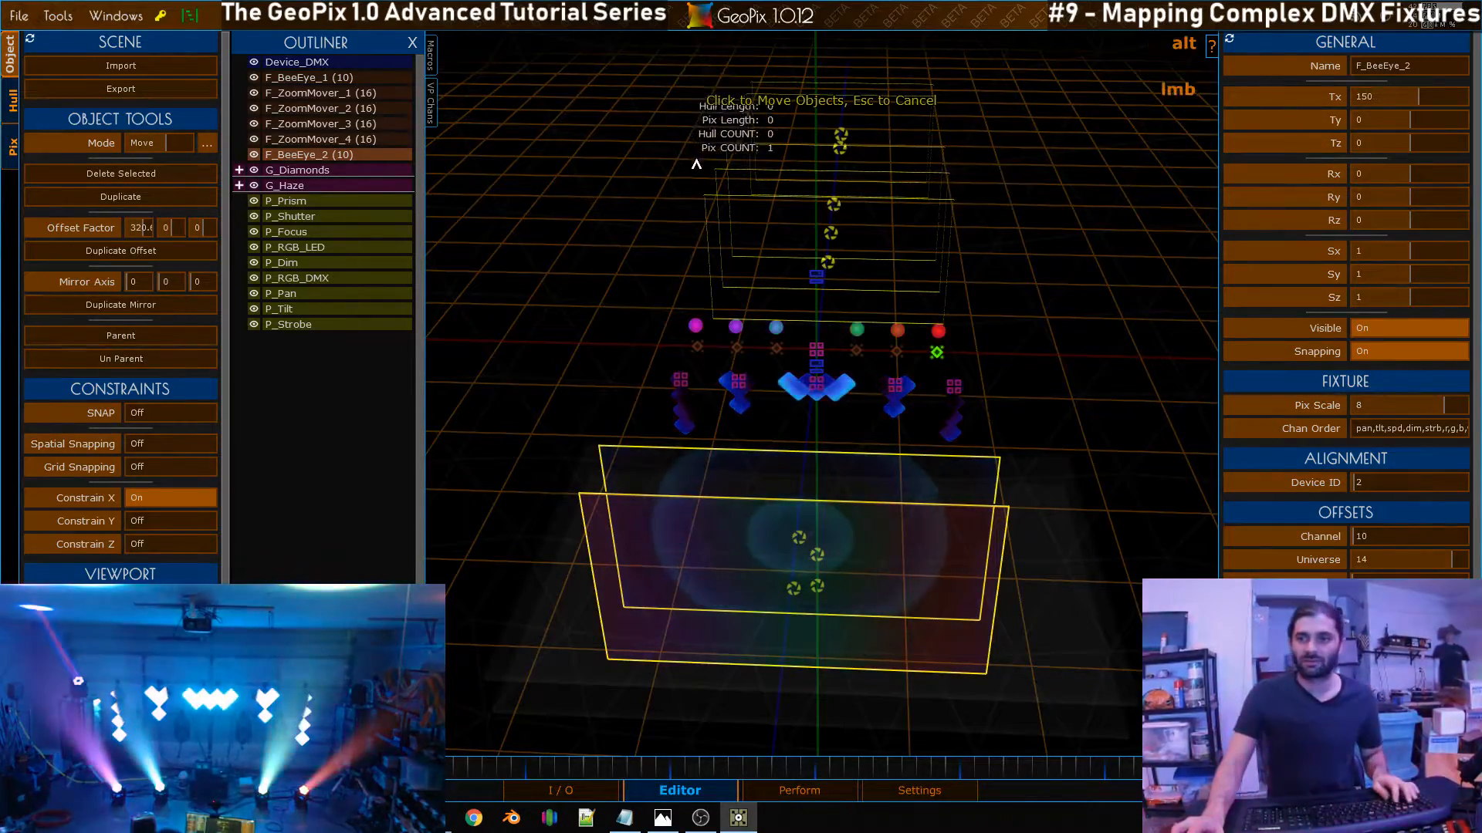
Look up the second Mini bee eye's channel range and set F_BeeEye_2's universe offset to 13 and channel offset to 75
key("alt+Tab")
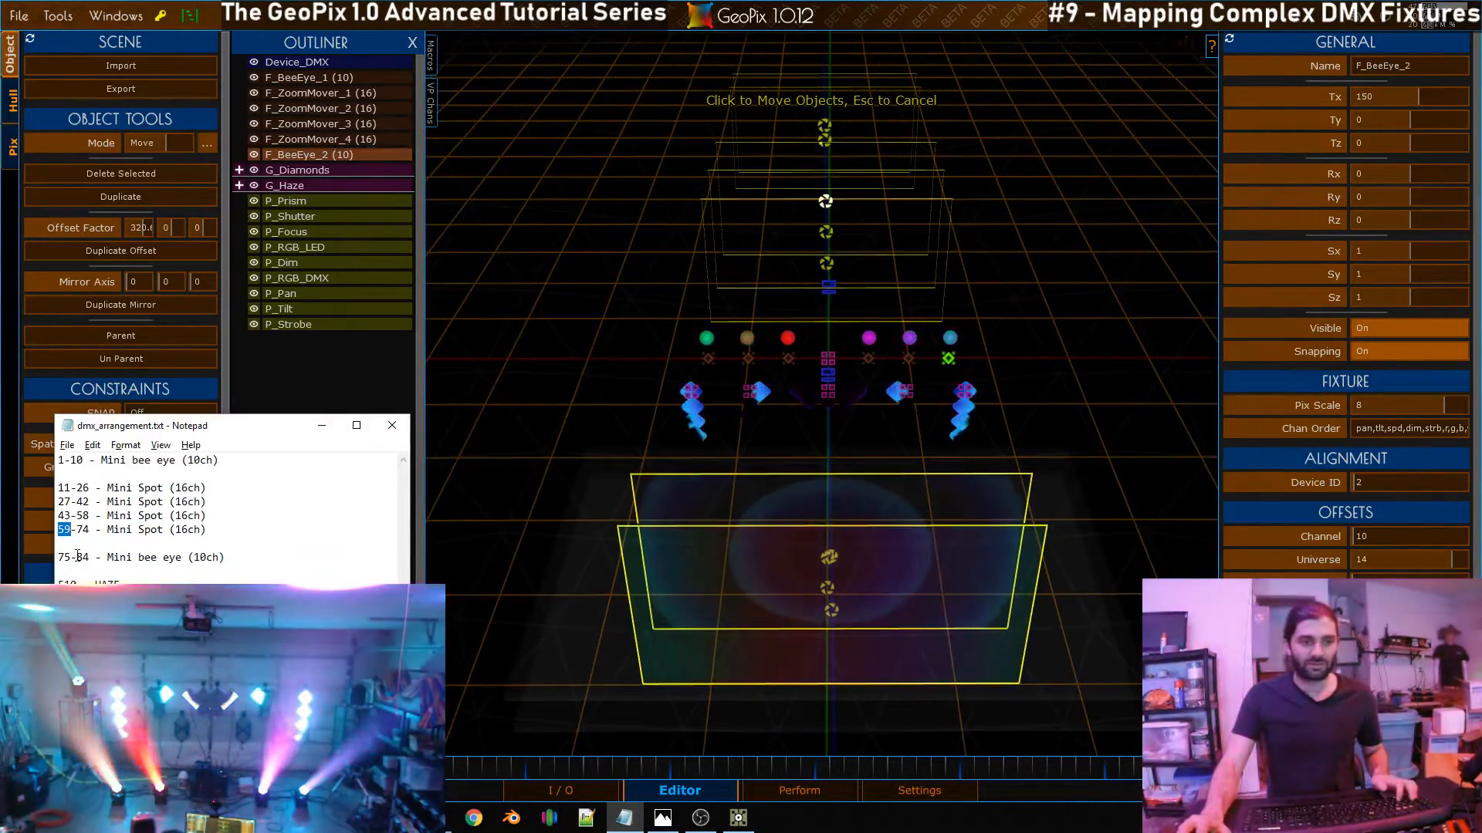
key("alt+Tab")
scroll(1398, 559, "down", 1)
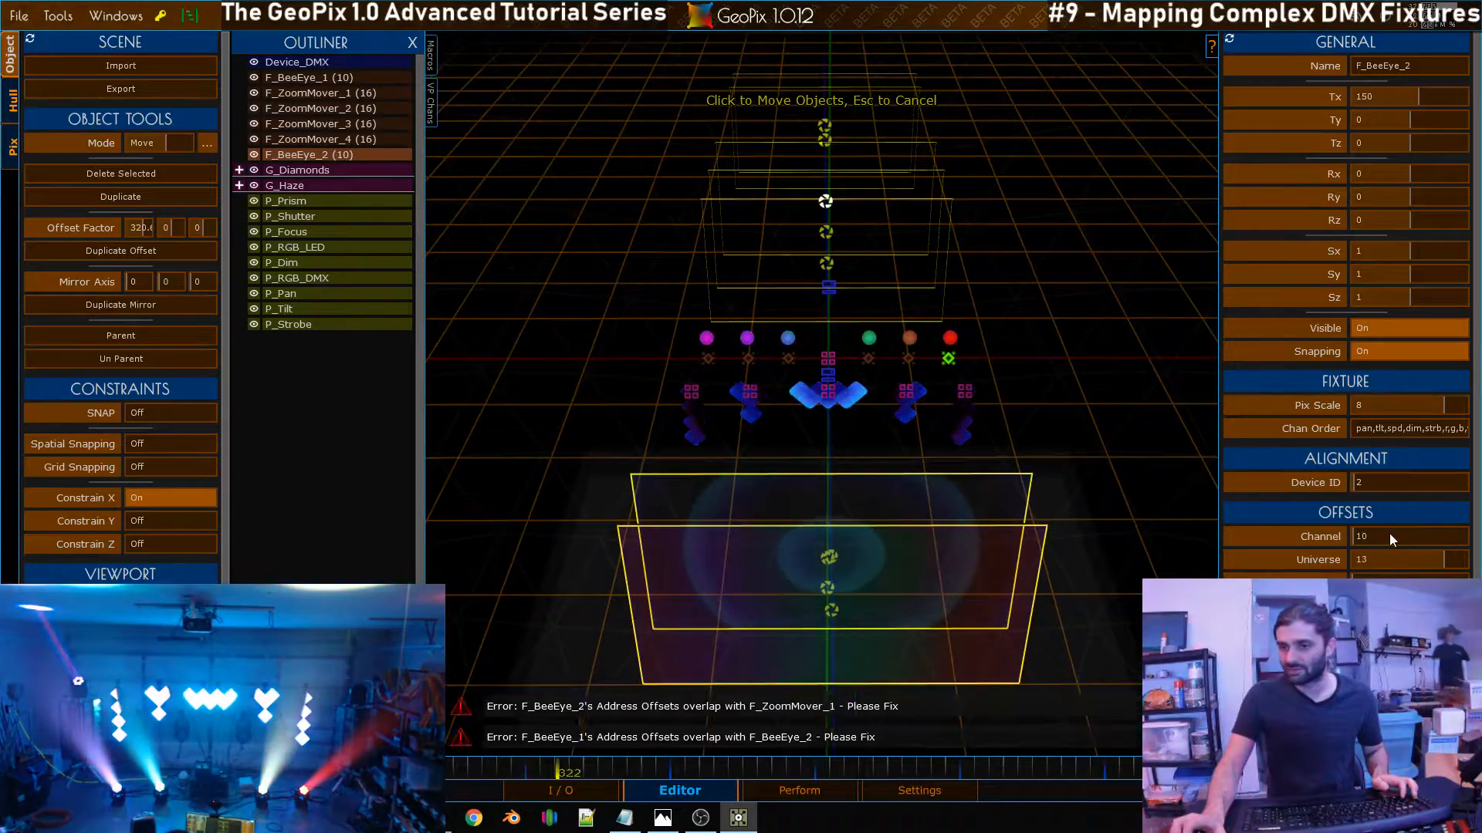
left_click(1342, 535)
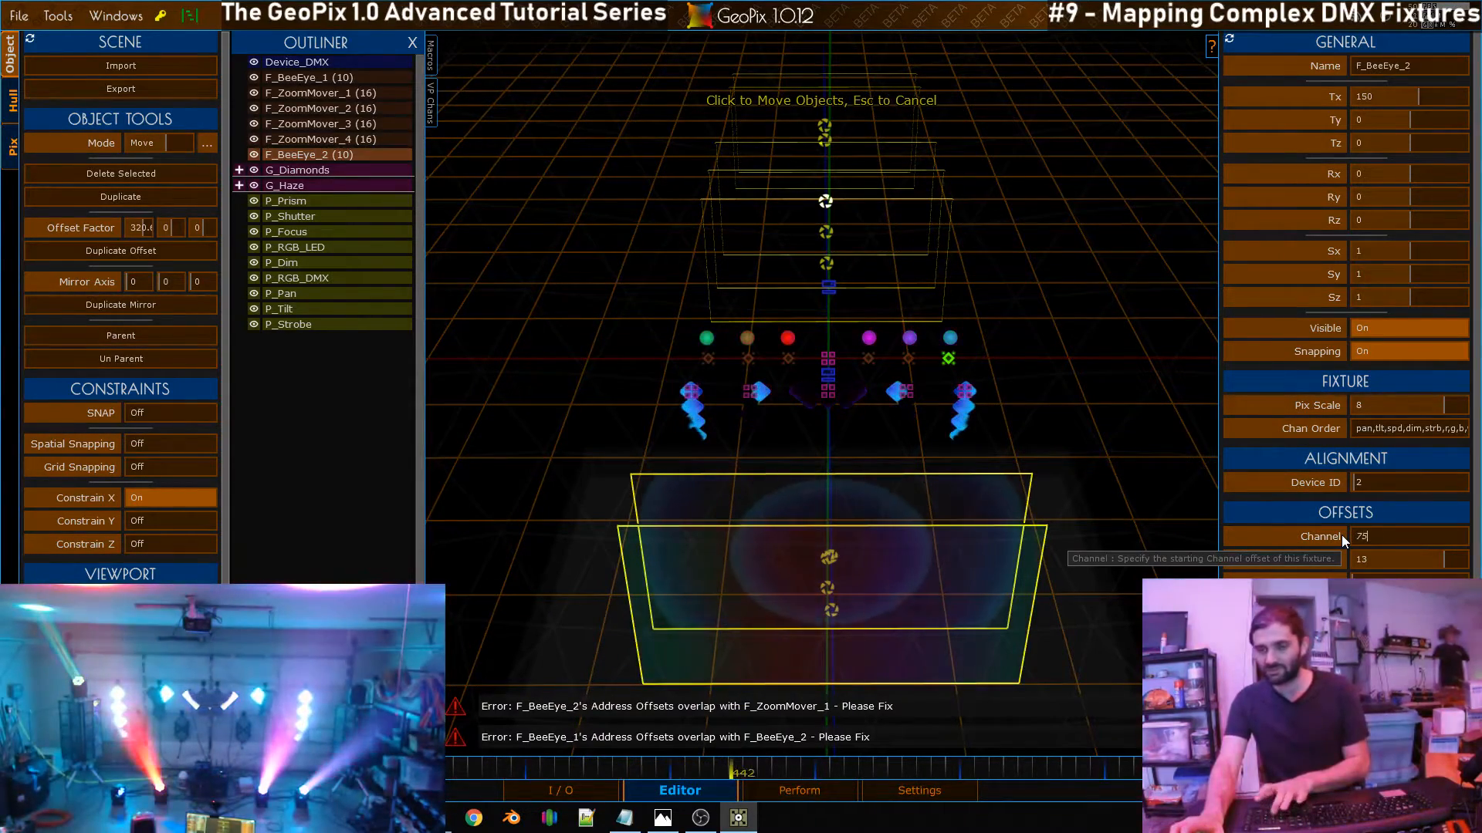
type("75")
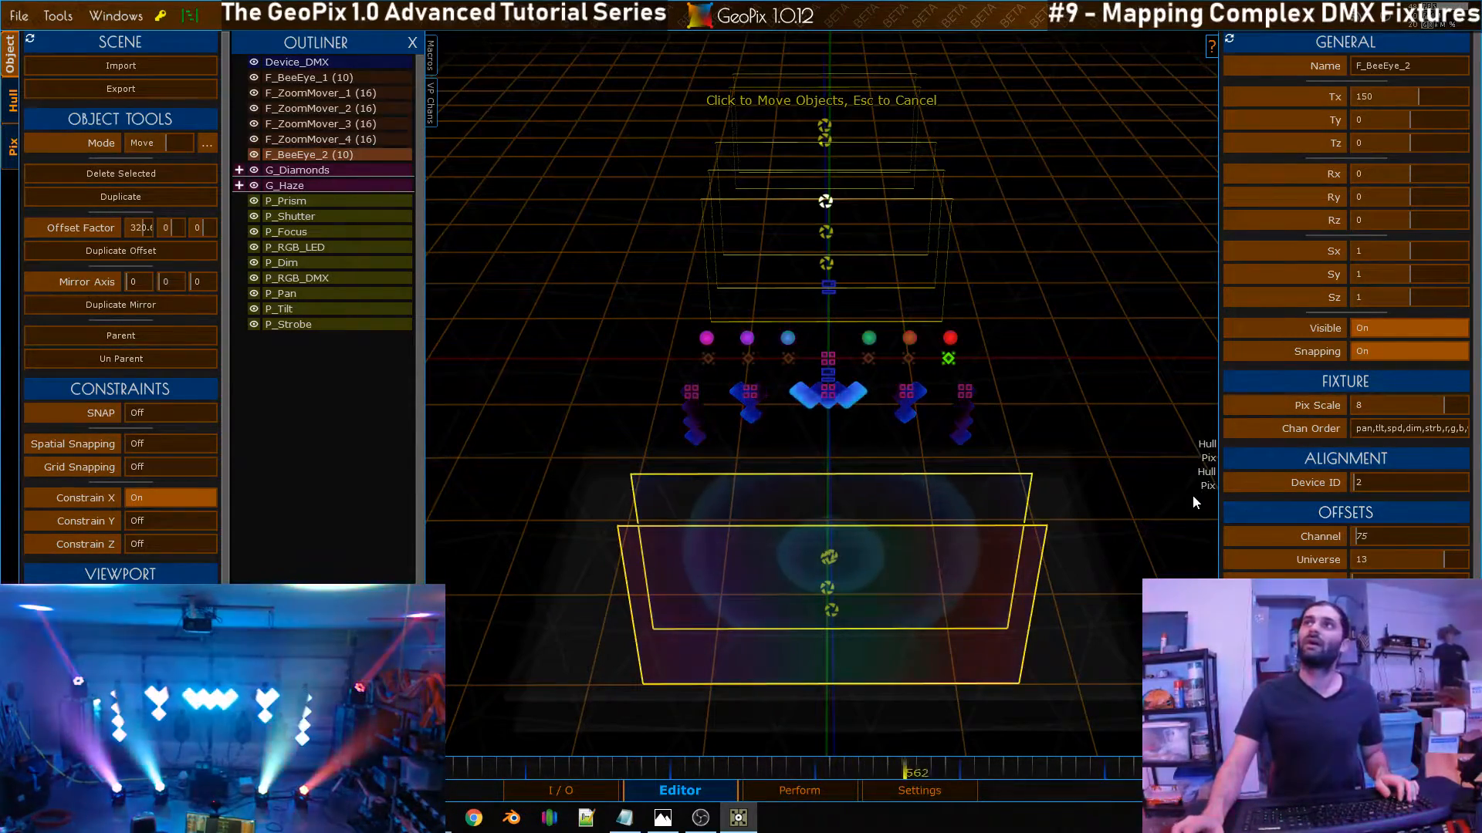
Examine the fixture row and the settings of the Prism, Focus, Dim, Pan and Tilt projectors
left_click_drag(988, 335, 938, 389, "alt")
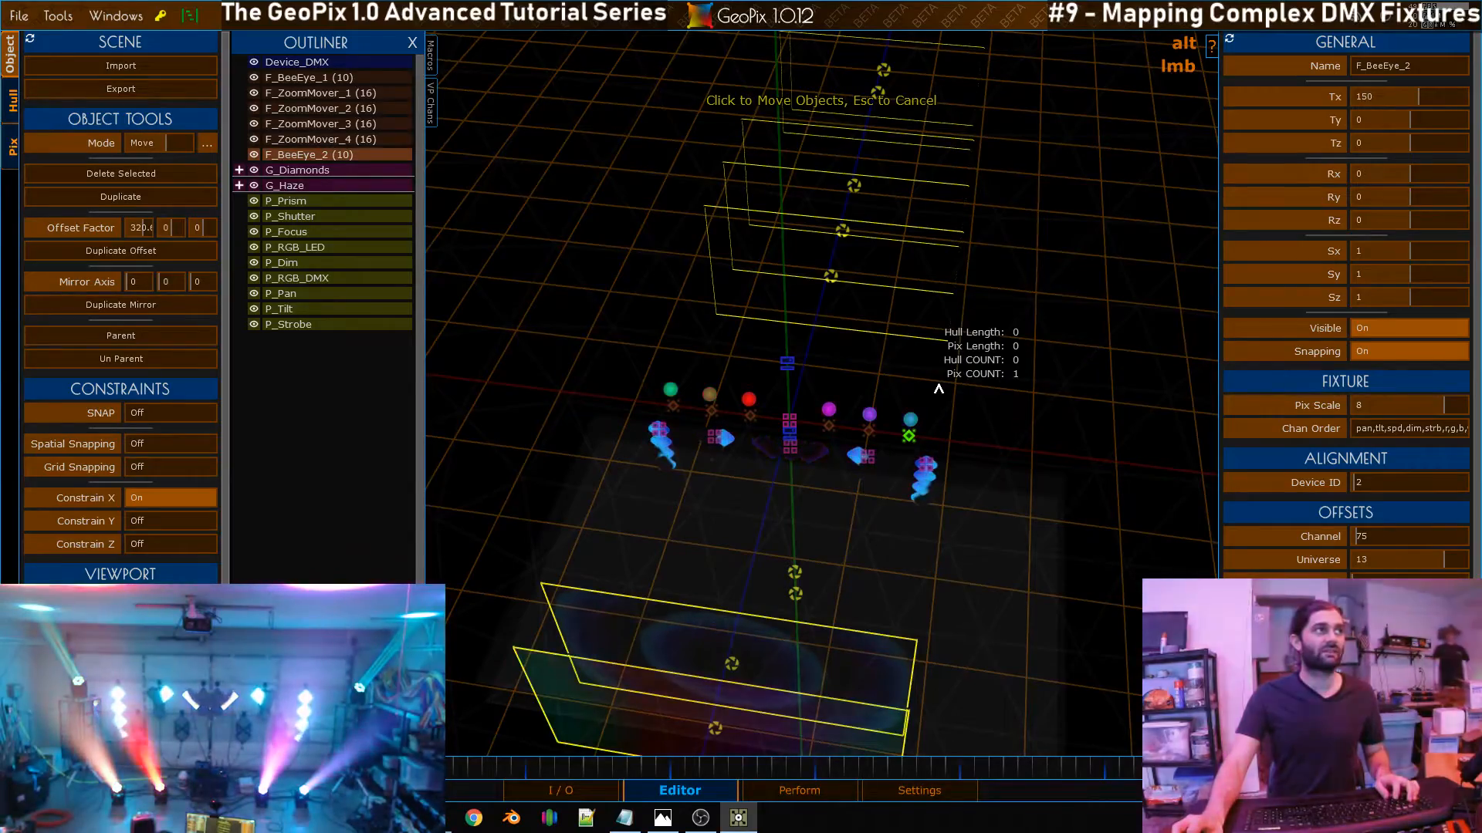
right_click_drag(942, 389, 879, 337, "alt")
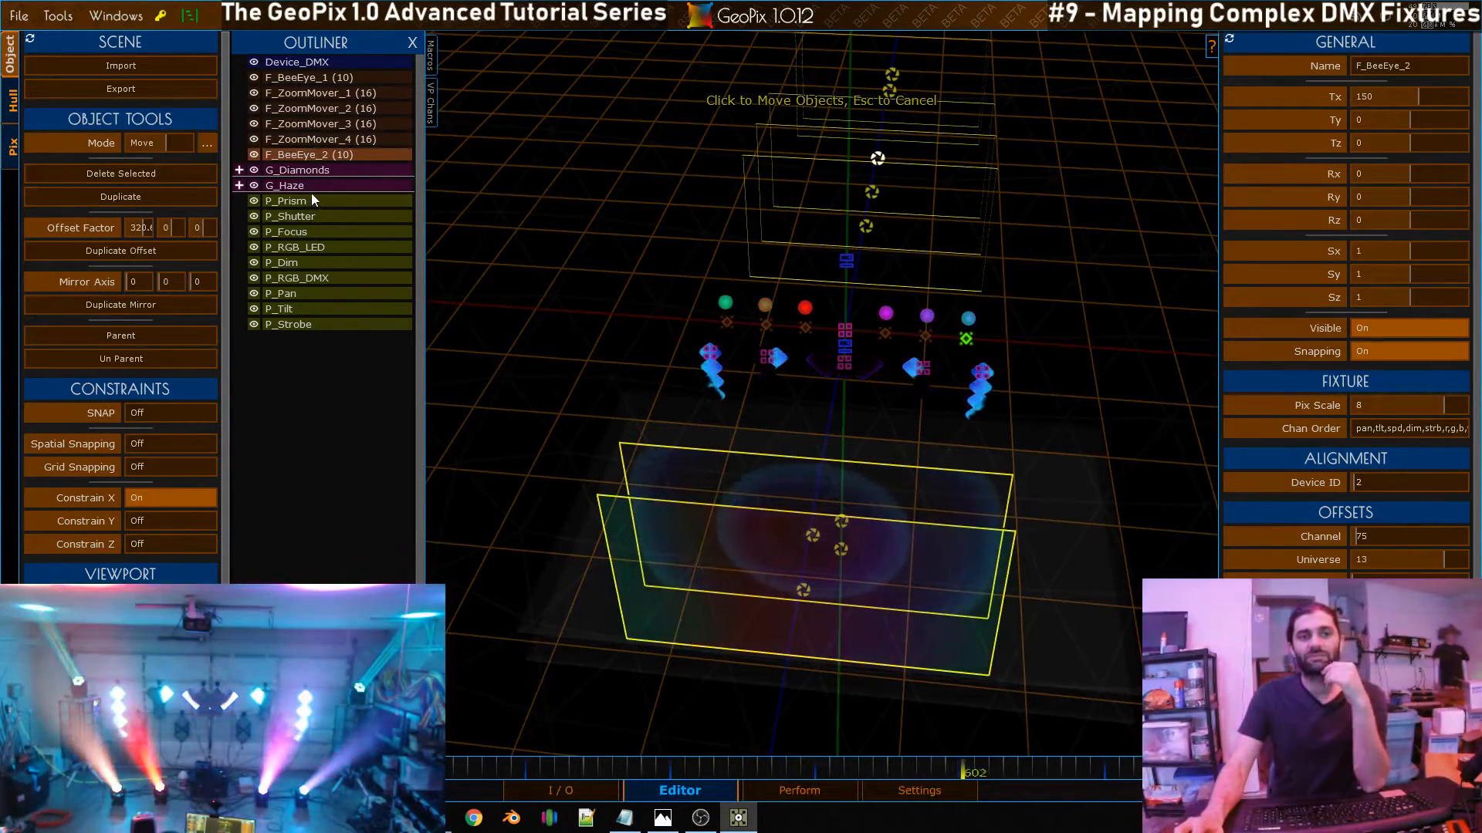
left_click(316, 200)
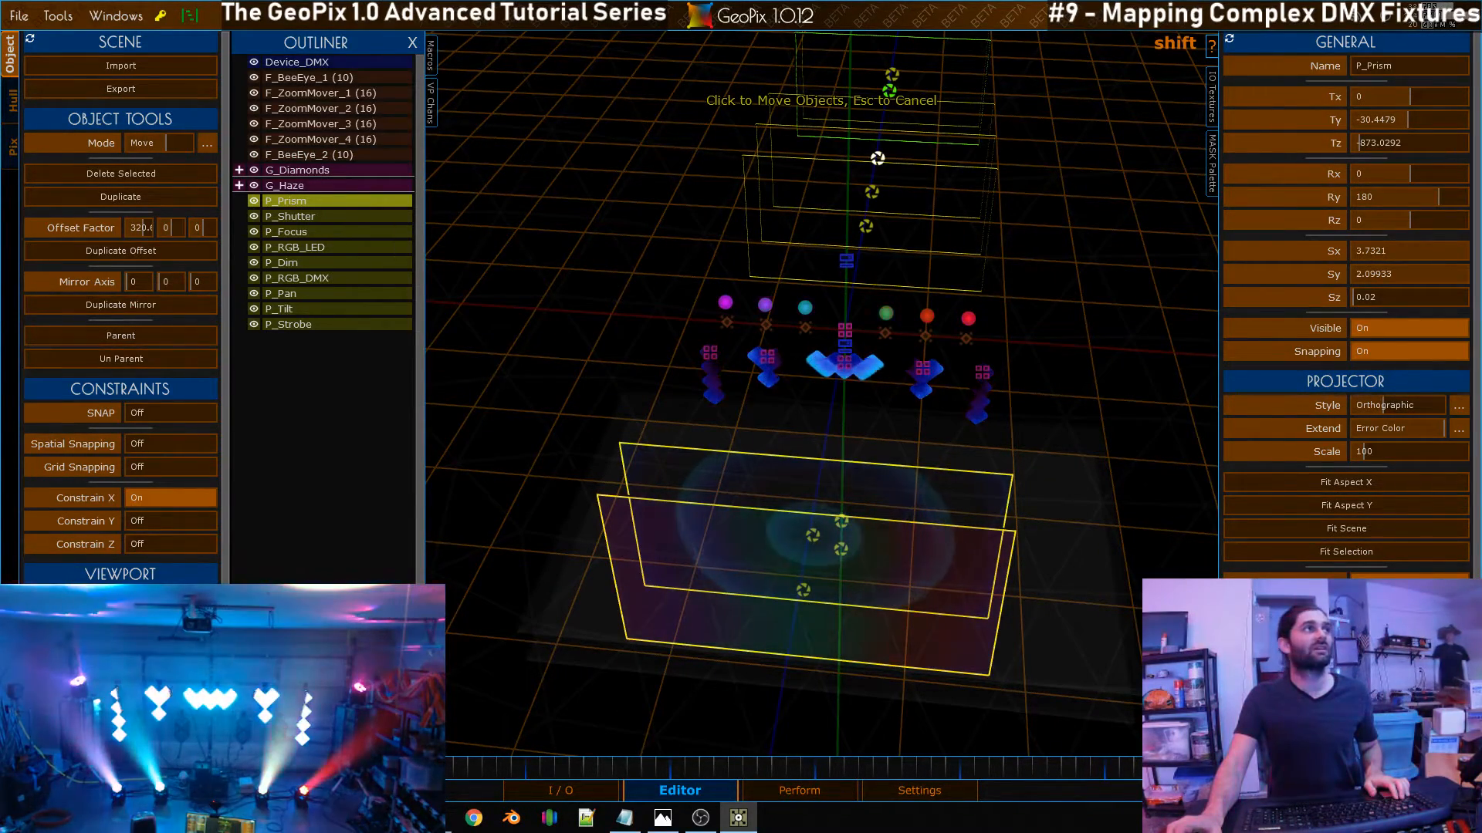
key("alt+Tab")
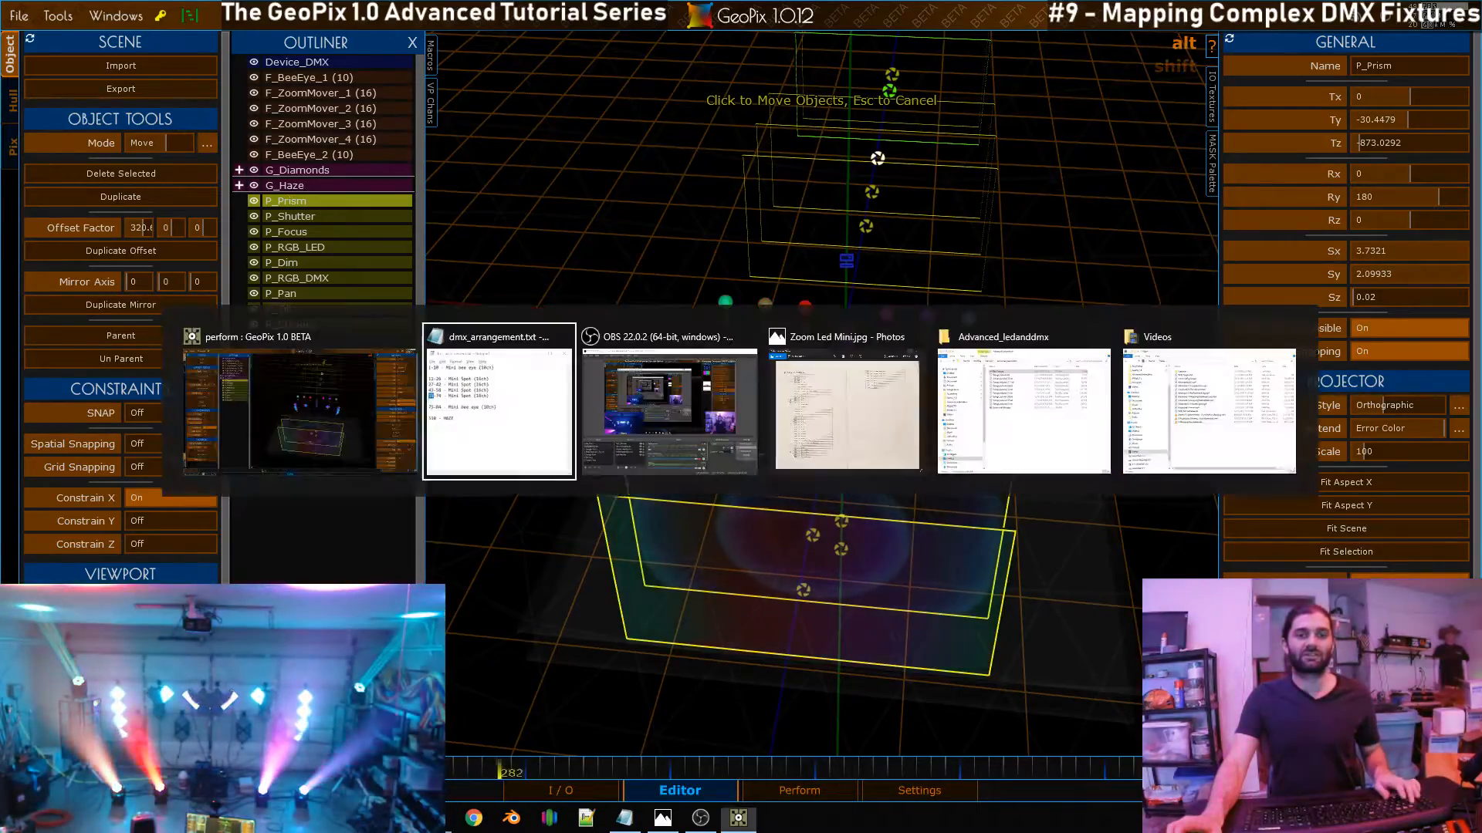
key("alt+Tab")
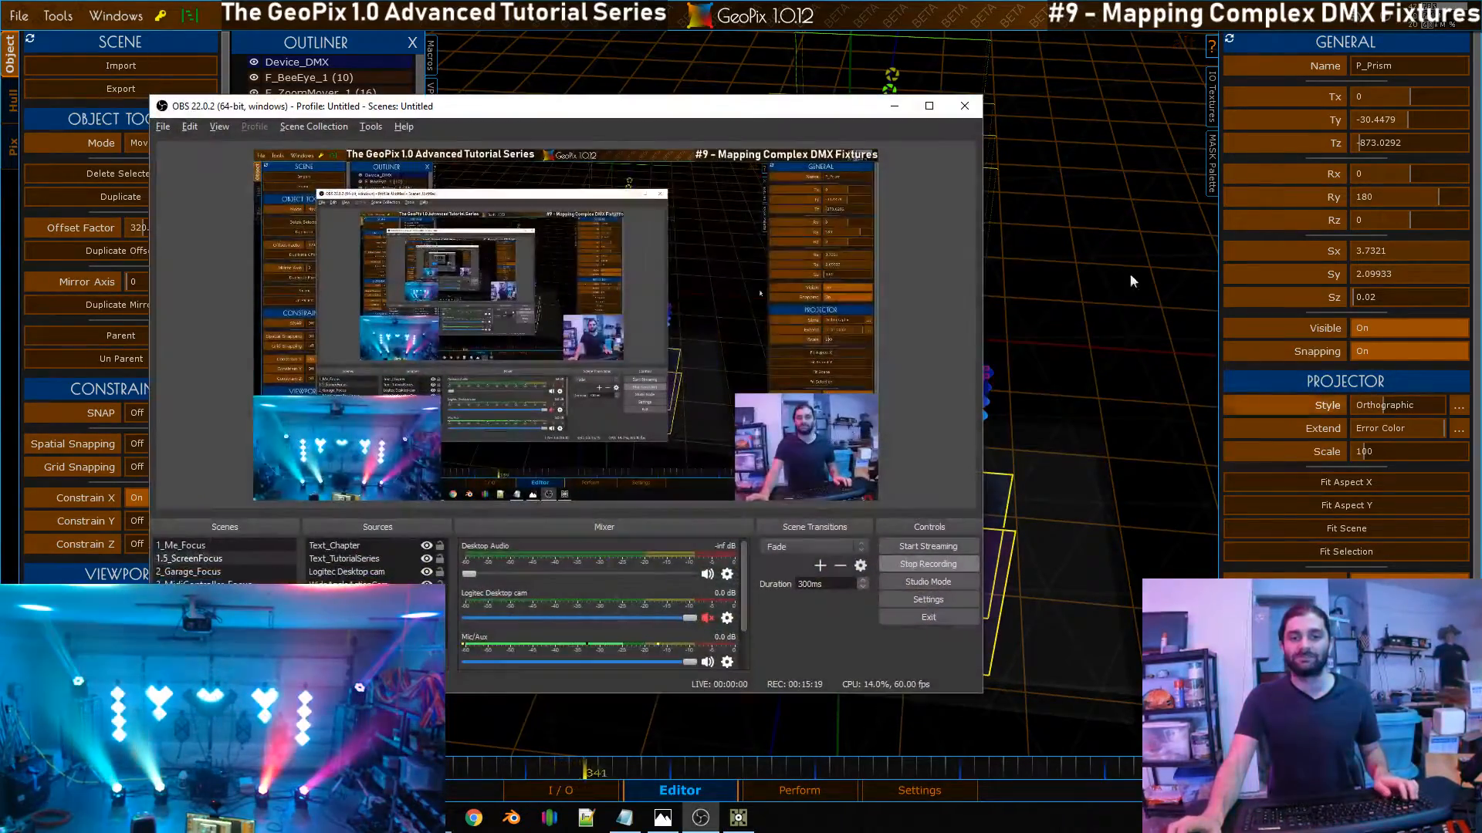
left_click(893, 112)
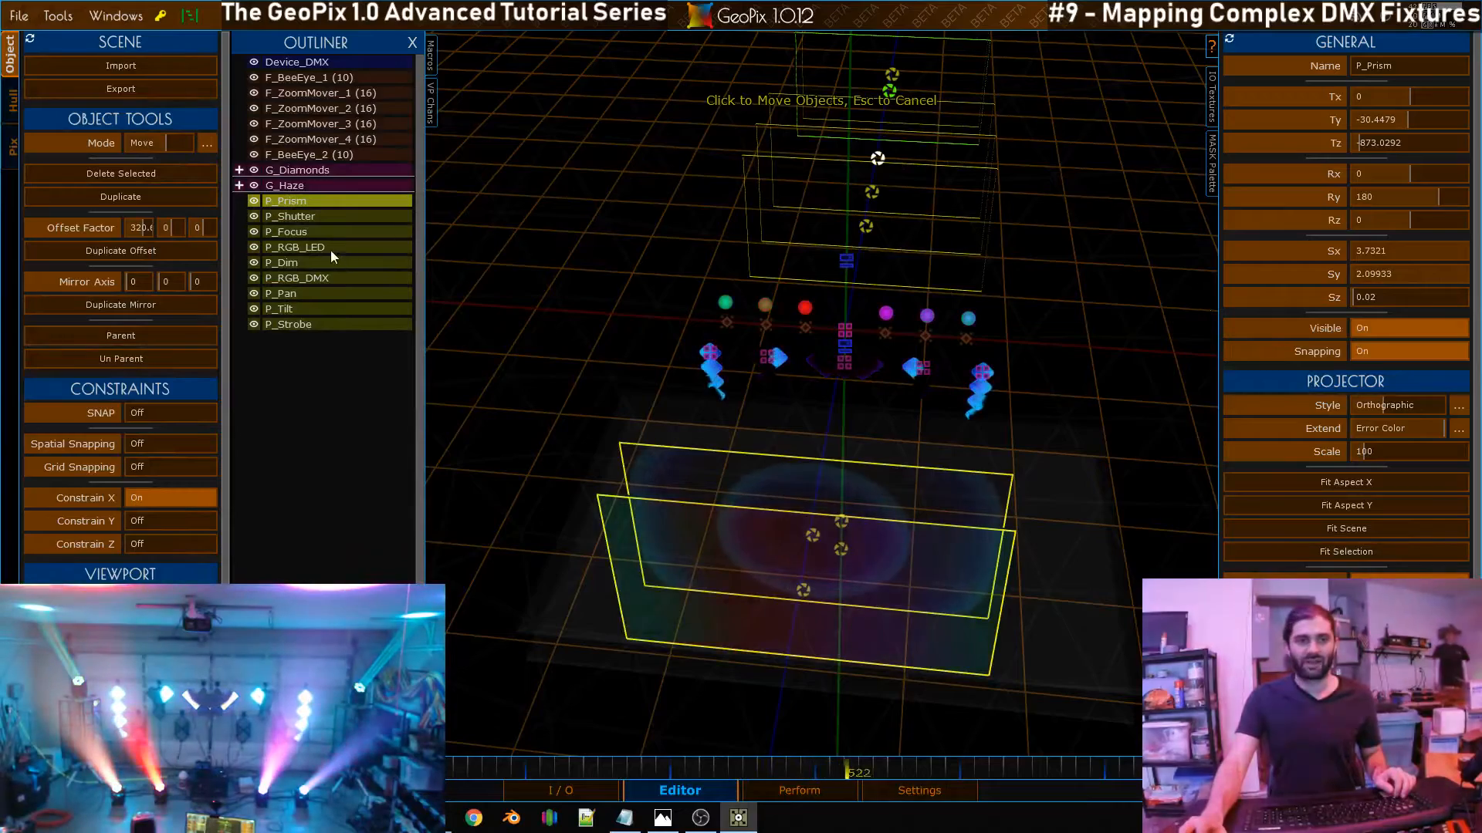
left_click(299, 231)
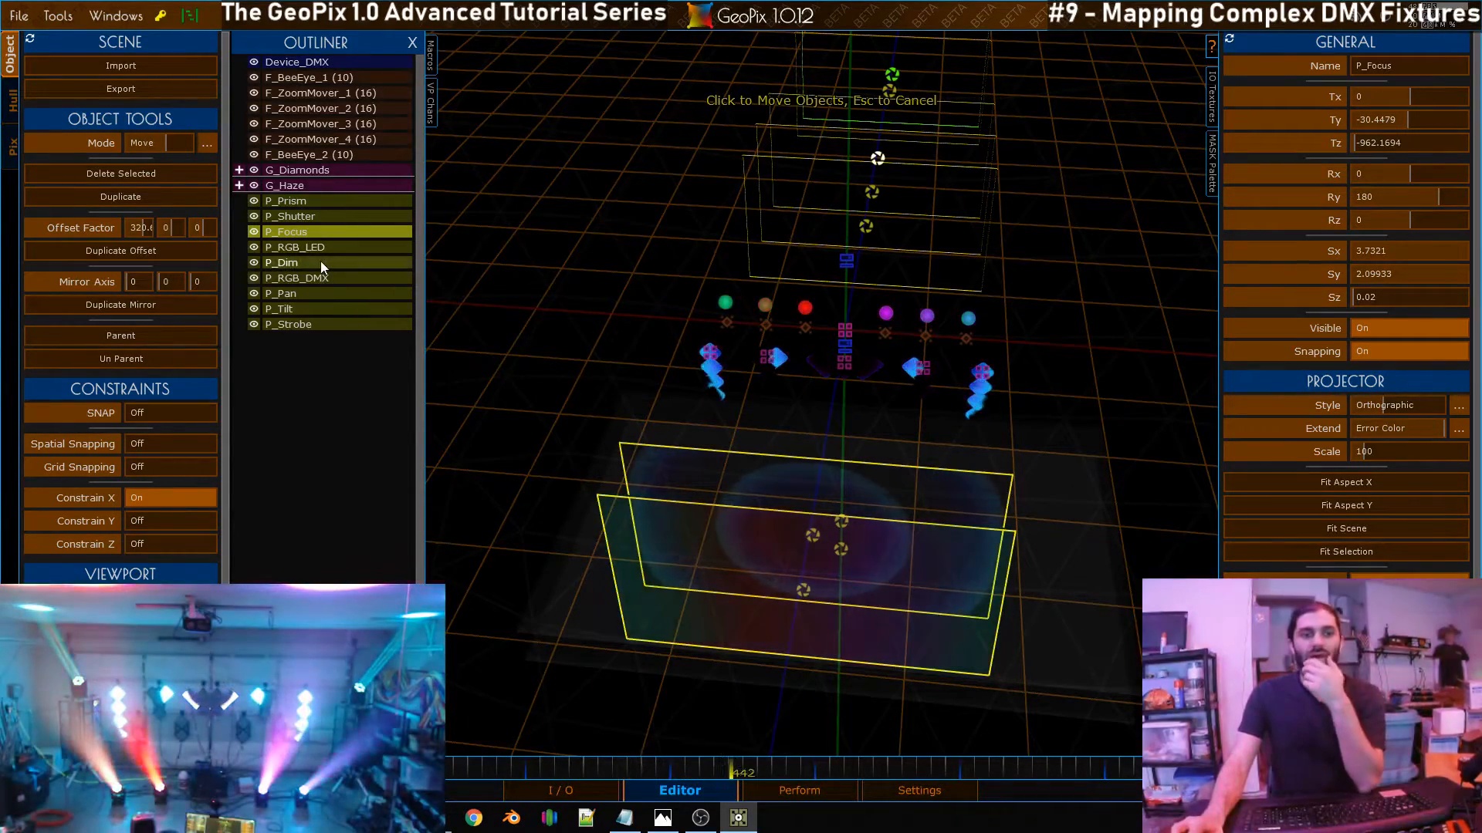
left_click(321, 261)
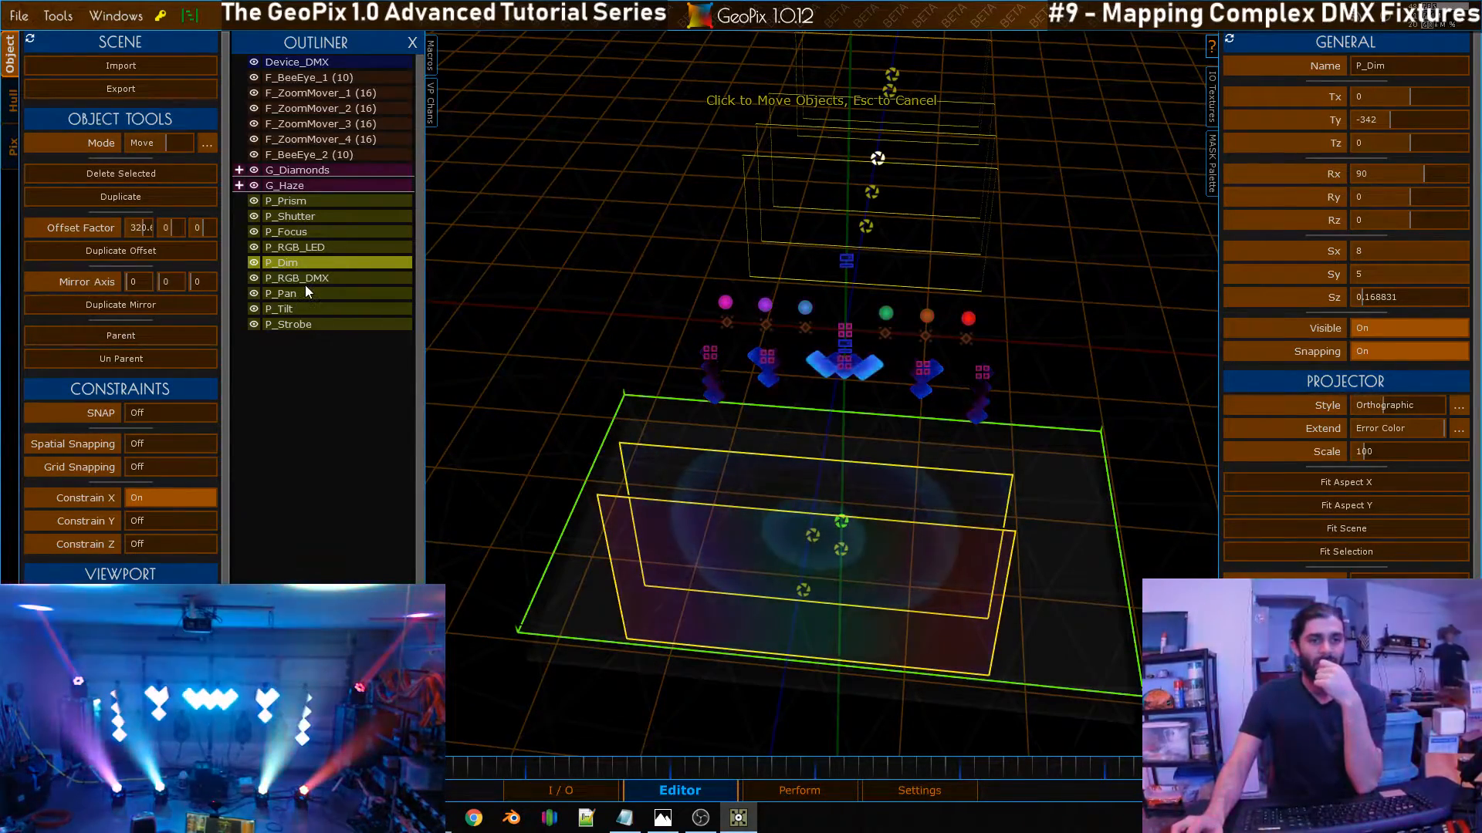
left_click(307, 292)
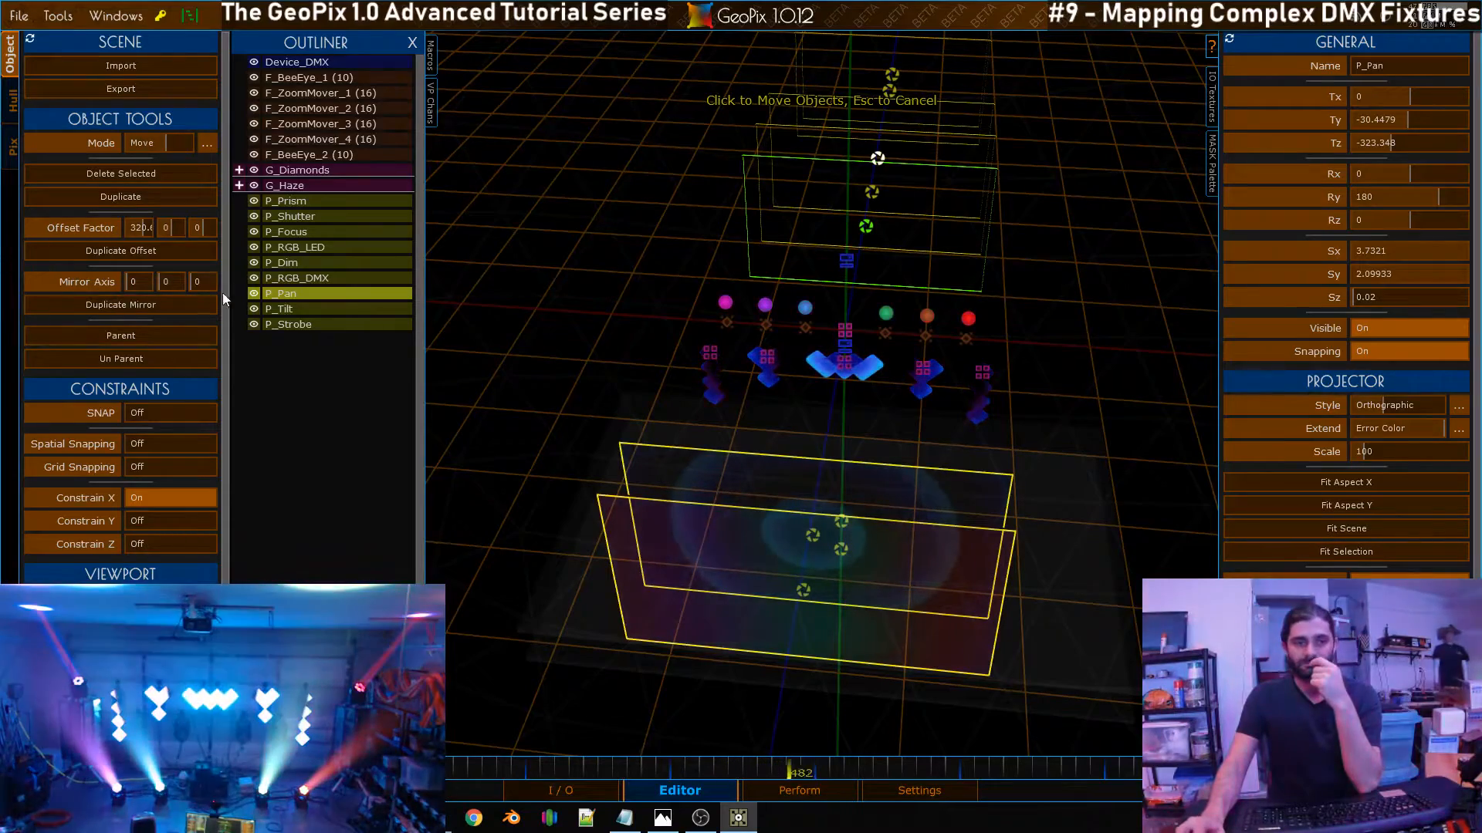
left_click(303, 310)
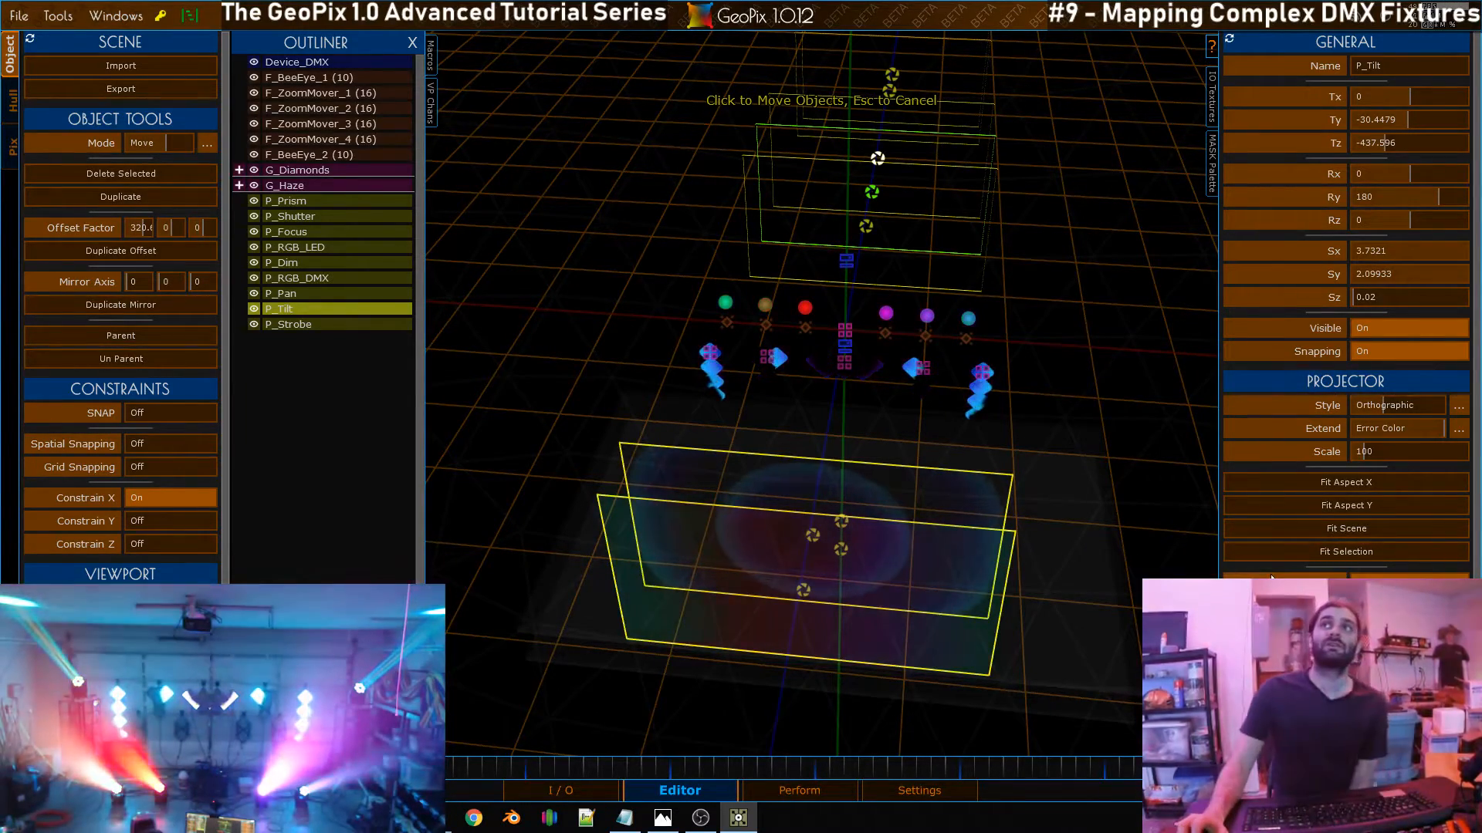
right_click_drag(858, 301, 627, 610)
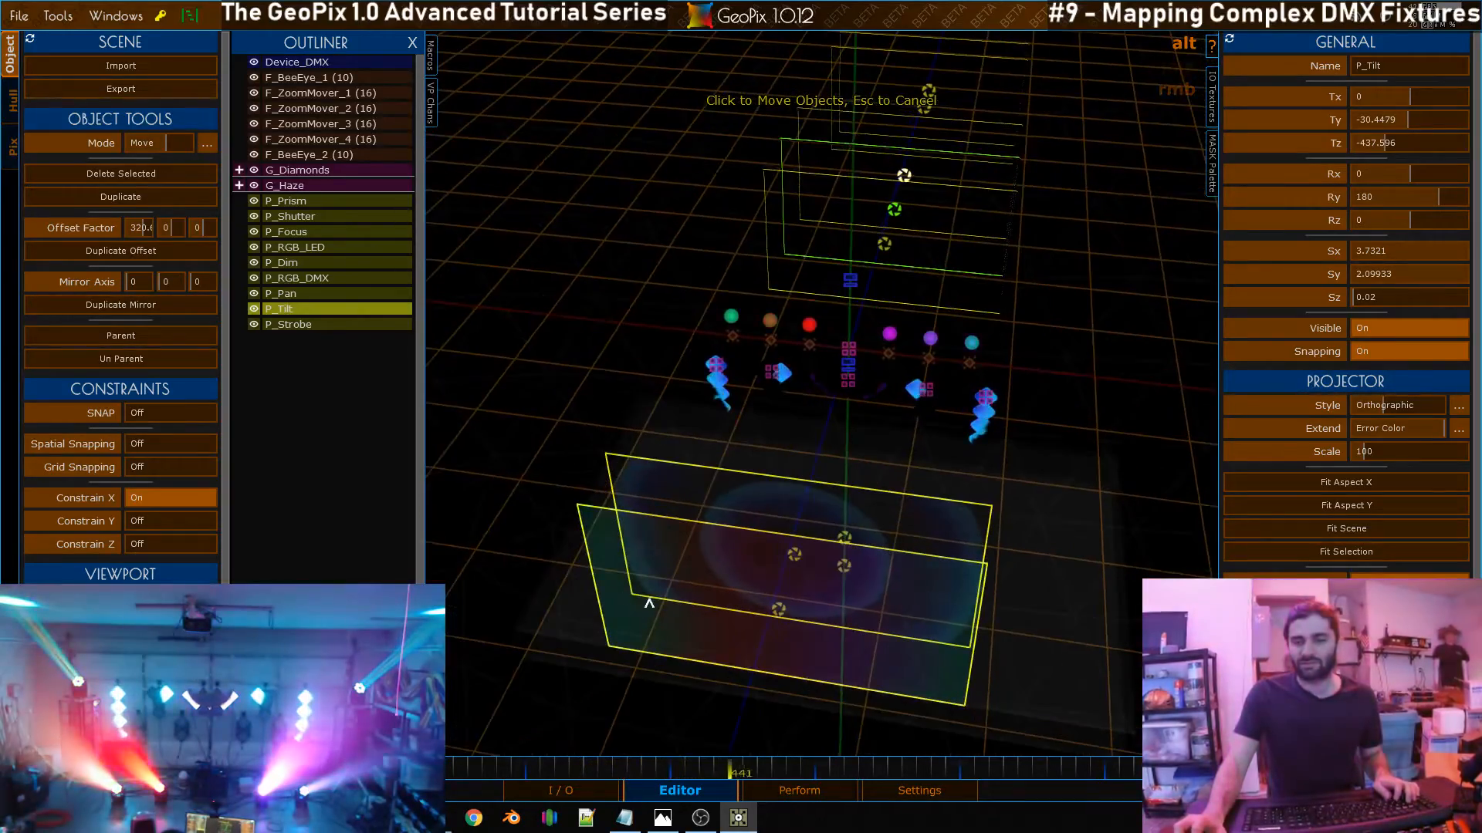
In the I/O graph, place the math_Shutter node just beneath the M_Dim node
left_click(561, 793)
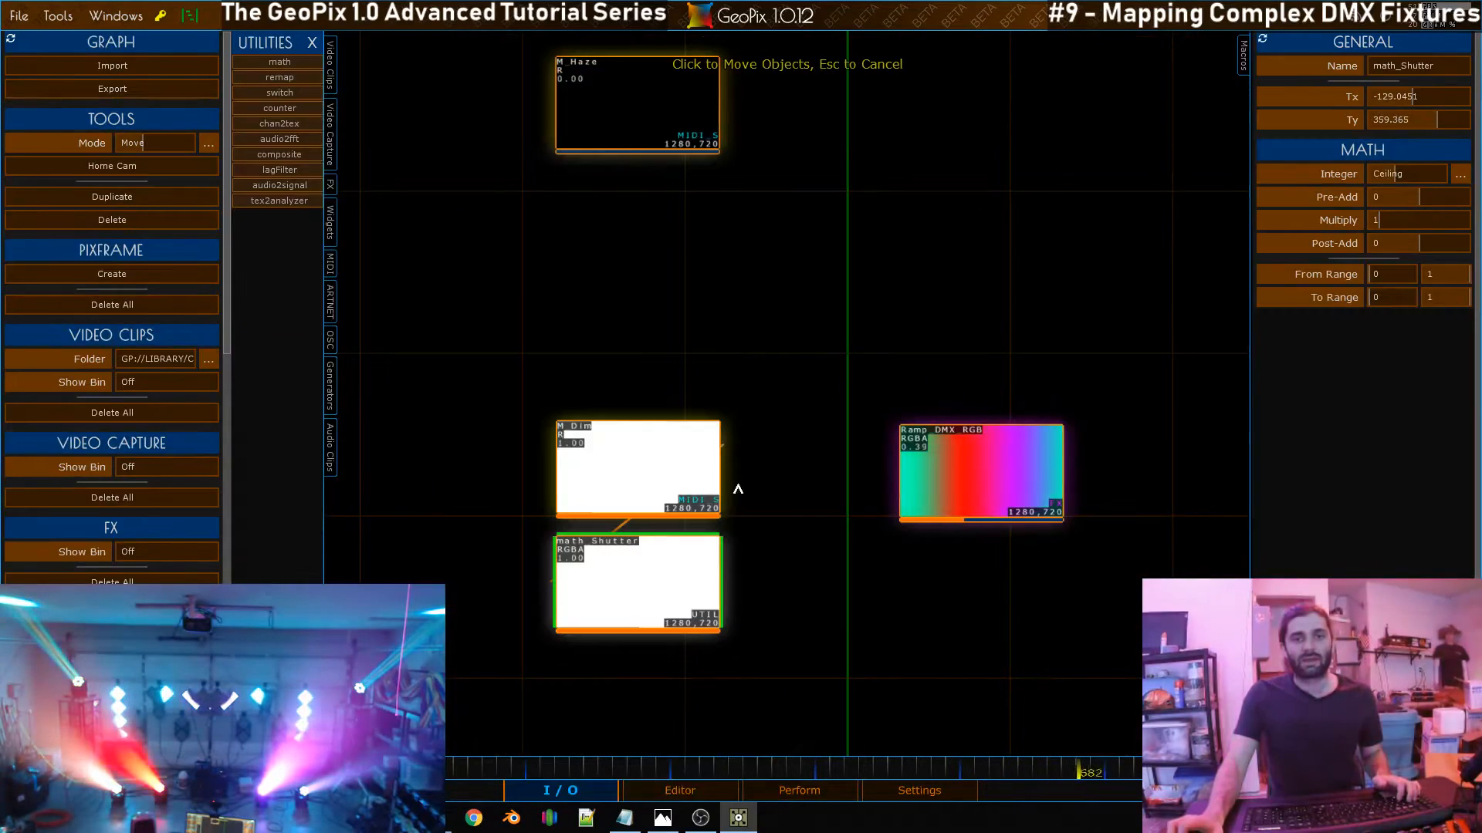
scroll(751, 351, "down", 3)
scroll(586, 409, "up", 2)
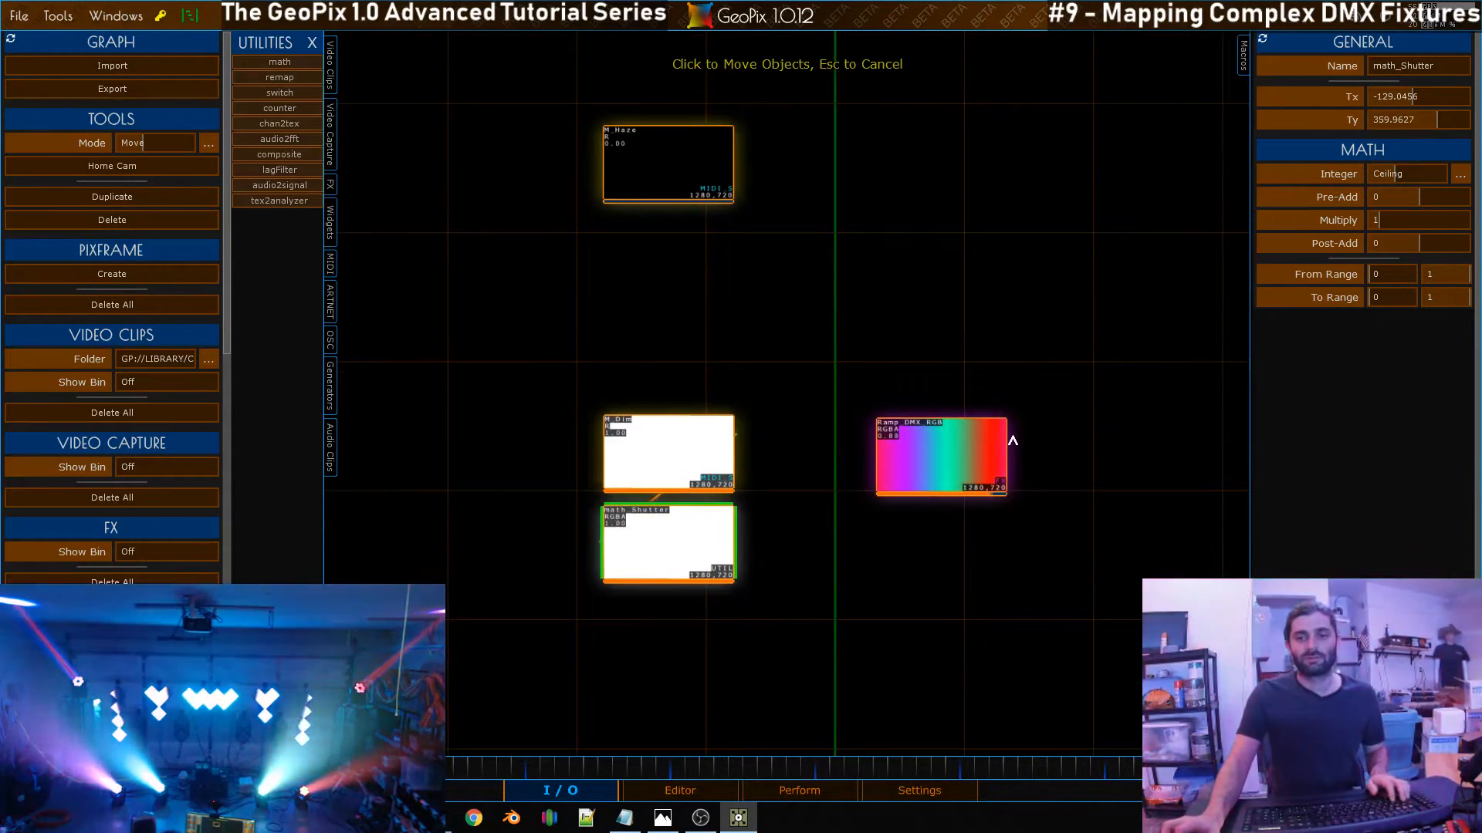
left_click(977, 495)
key("g")
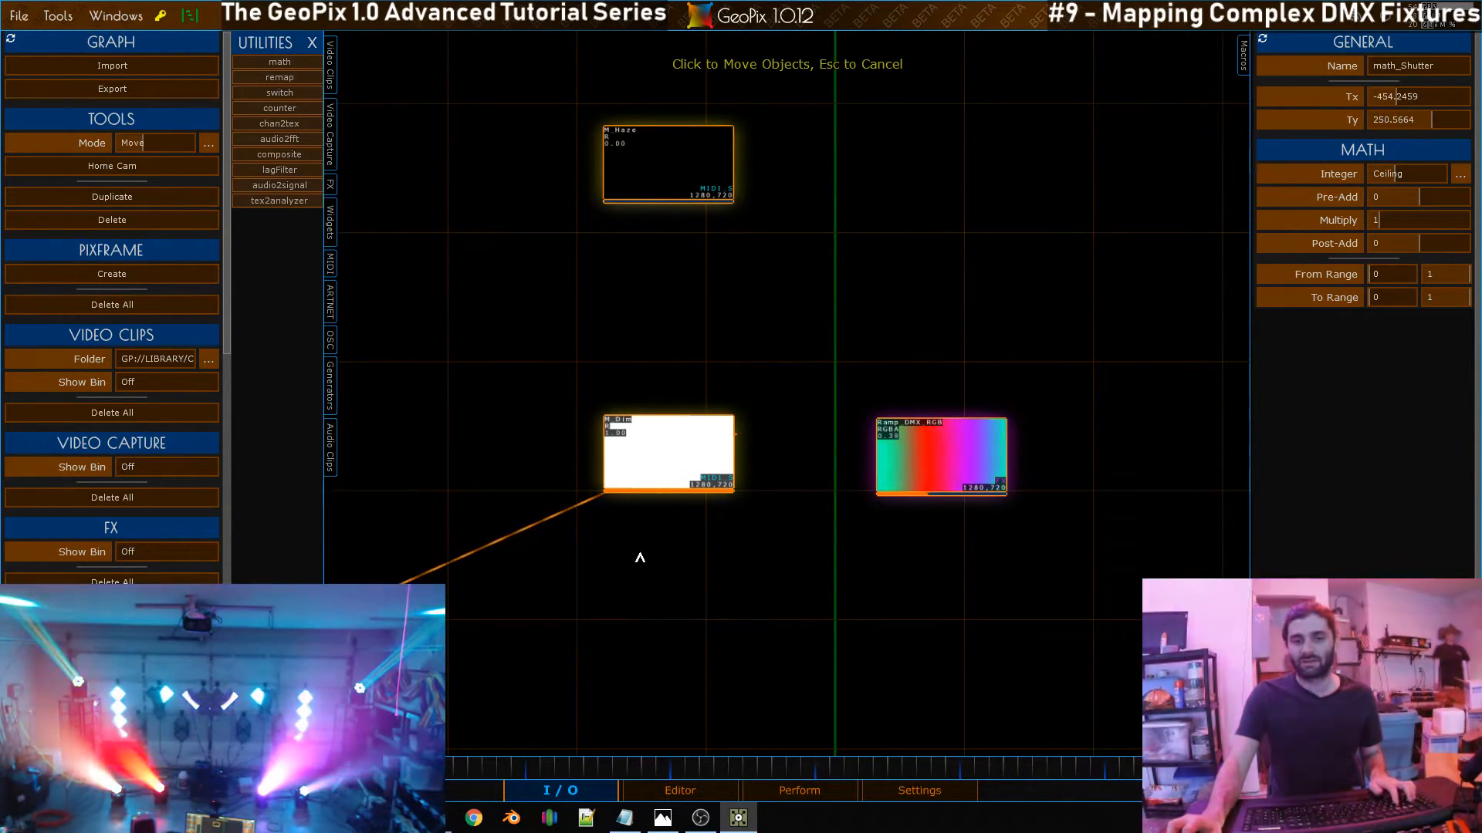
scroll(672, 529, "down", 3)
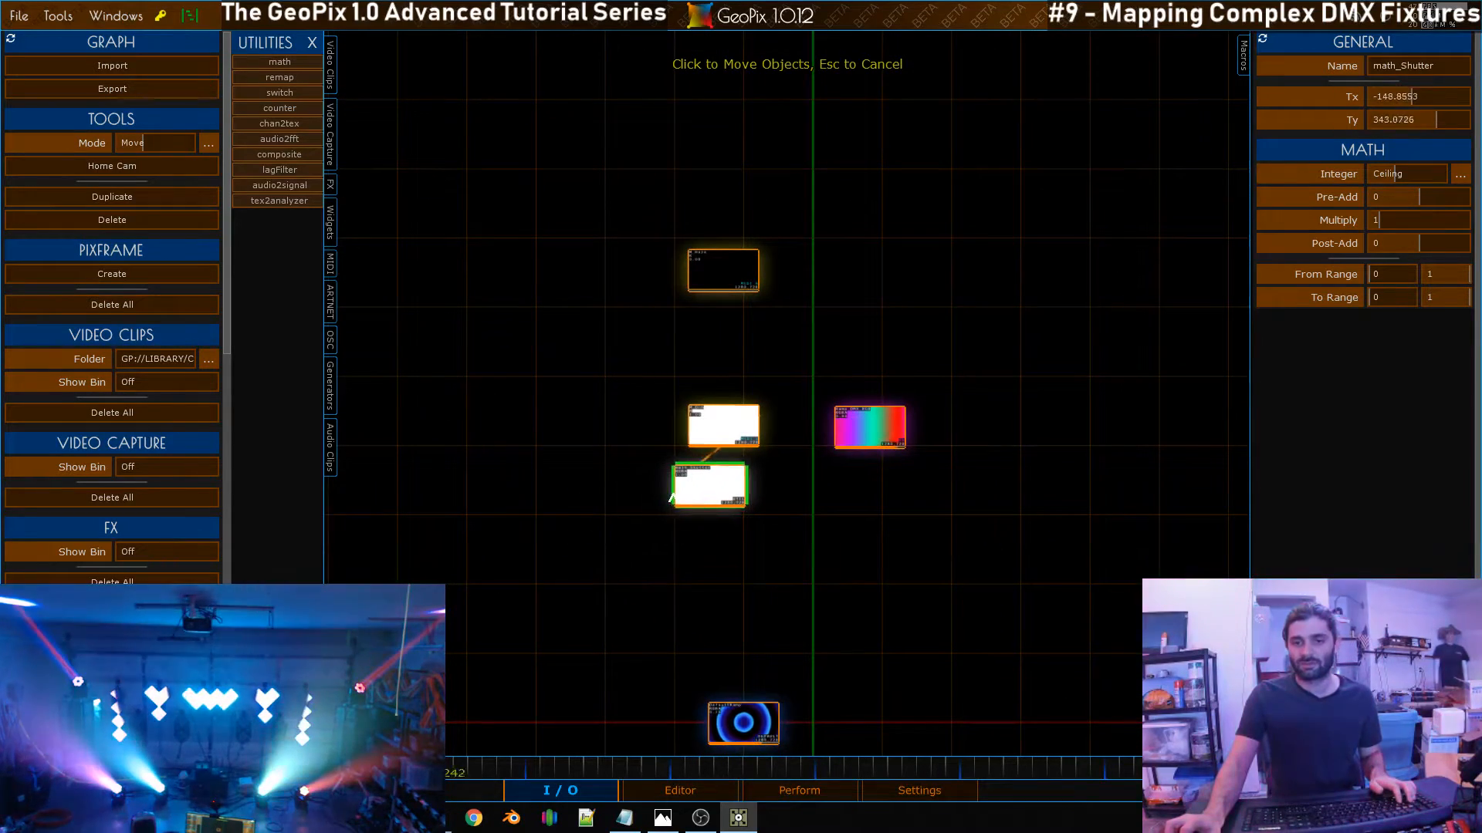
scroll(864, 291, "up", 3)
left_click(795, 371)
Duplicate the Ramp_DMX_RGB node and place the copy below the original
left_click(780, 351)
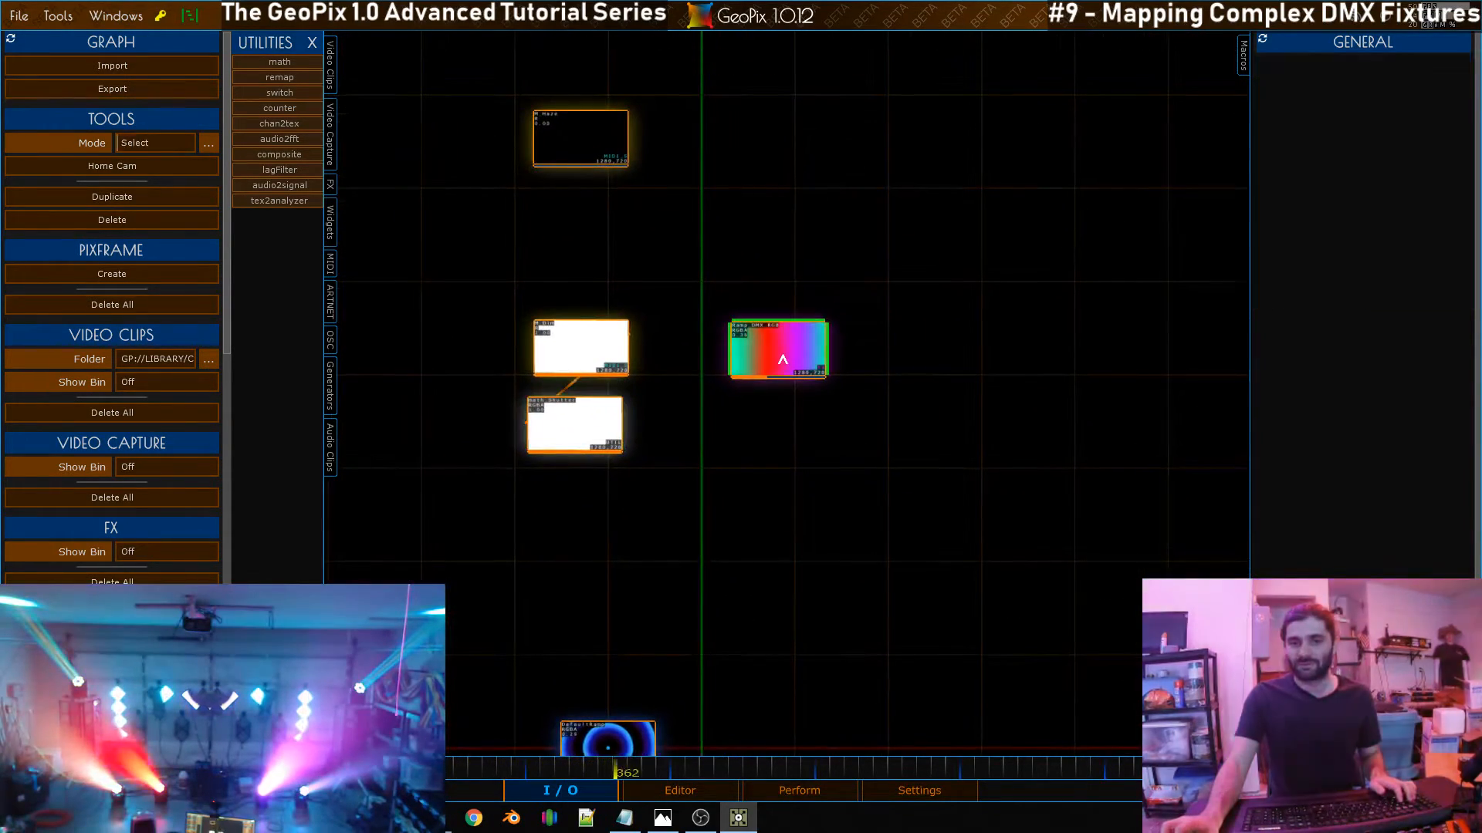
middle_click_drag(826, 398, 751, 330)
key("shift+d")
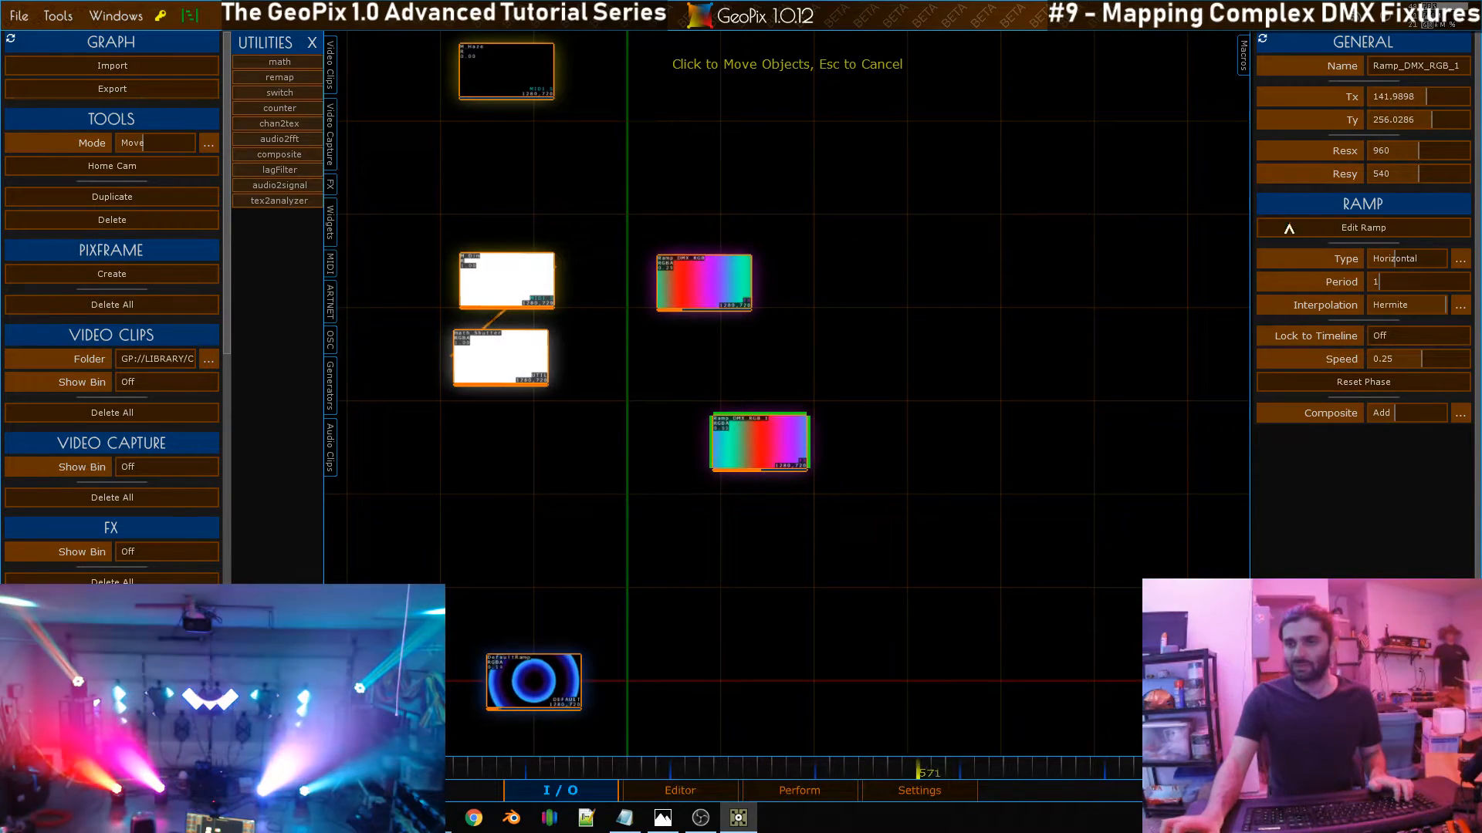
In the copied ramp, remove the teal colour key, move the purple key near the middle and make it white
left_click(1340, 225)
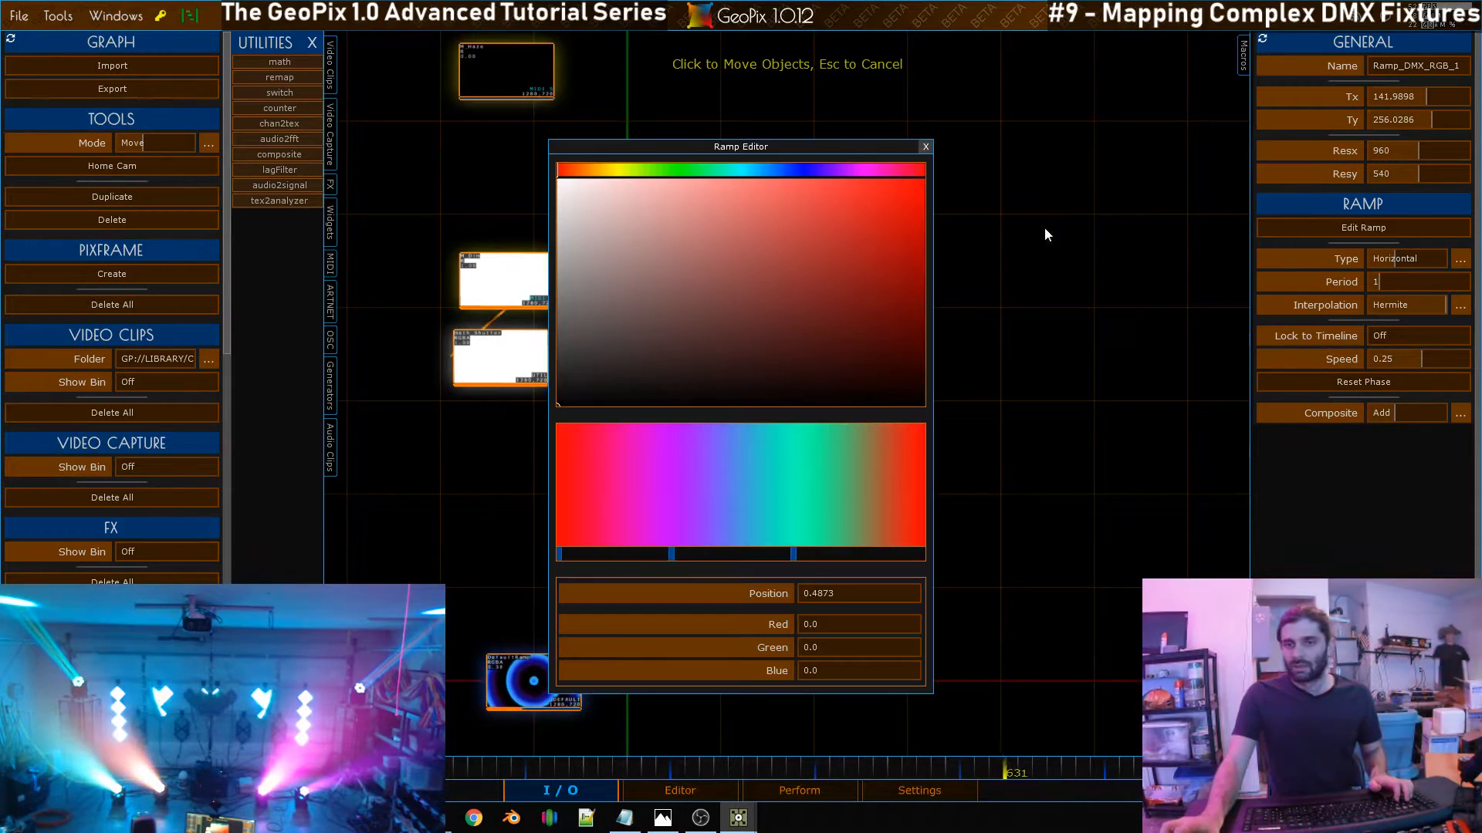
left_click(792, 551)
key("Delete")
left_click_drag(673, 554, 739, 555)
left_click_drag(773, 371, 492, 92)
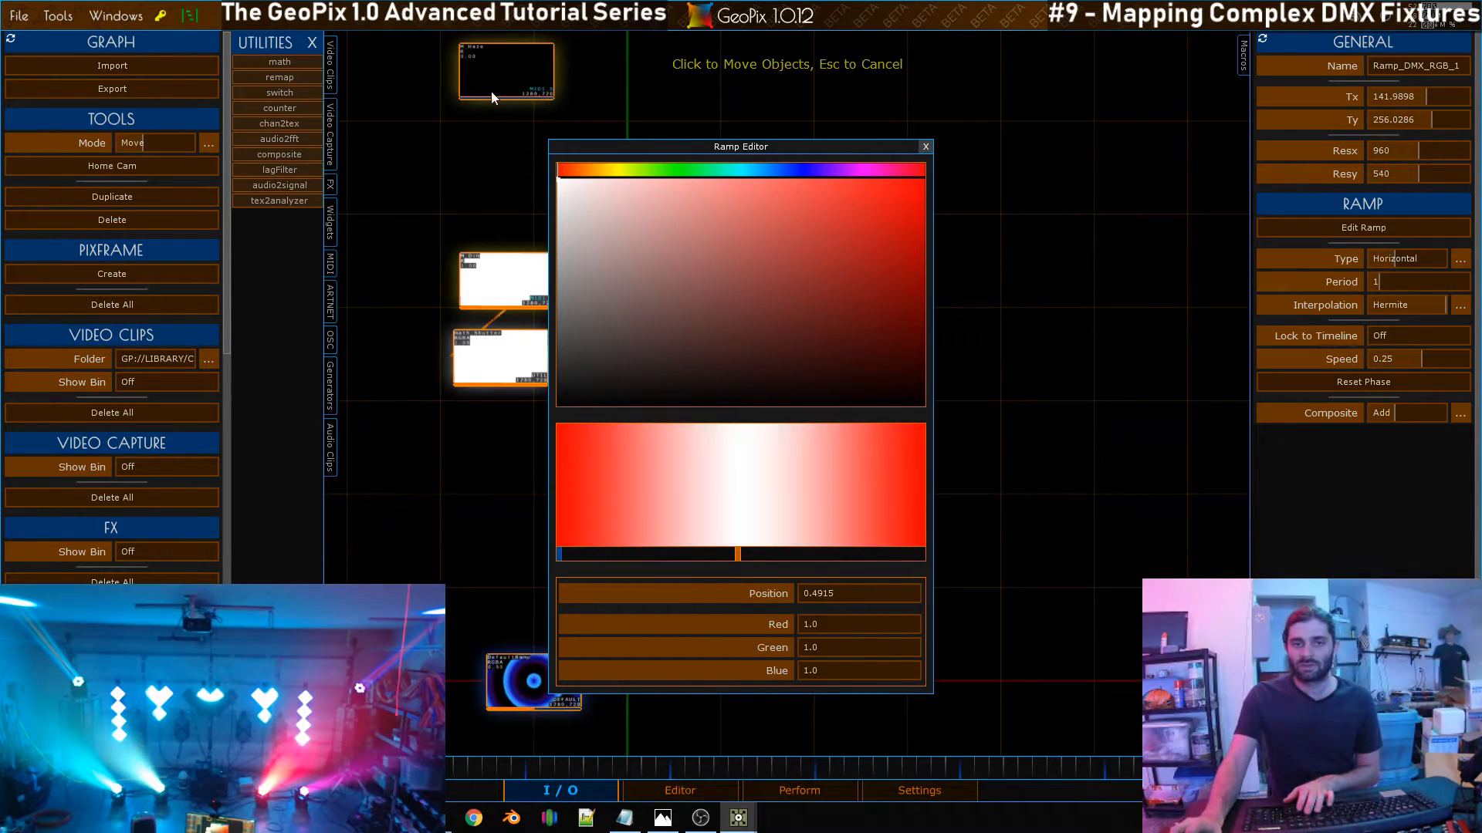
Make the copied ramp's red start key black and set the white key's position to .5
left_click(558, 555)
left_click_drag(595, 363, 557, 406)
left_click_drag(710, 149, 422, 122)
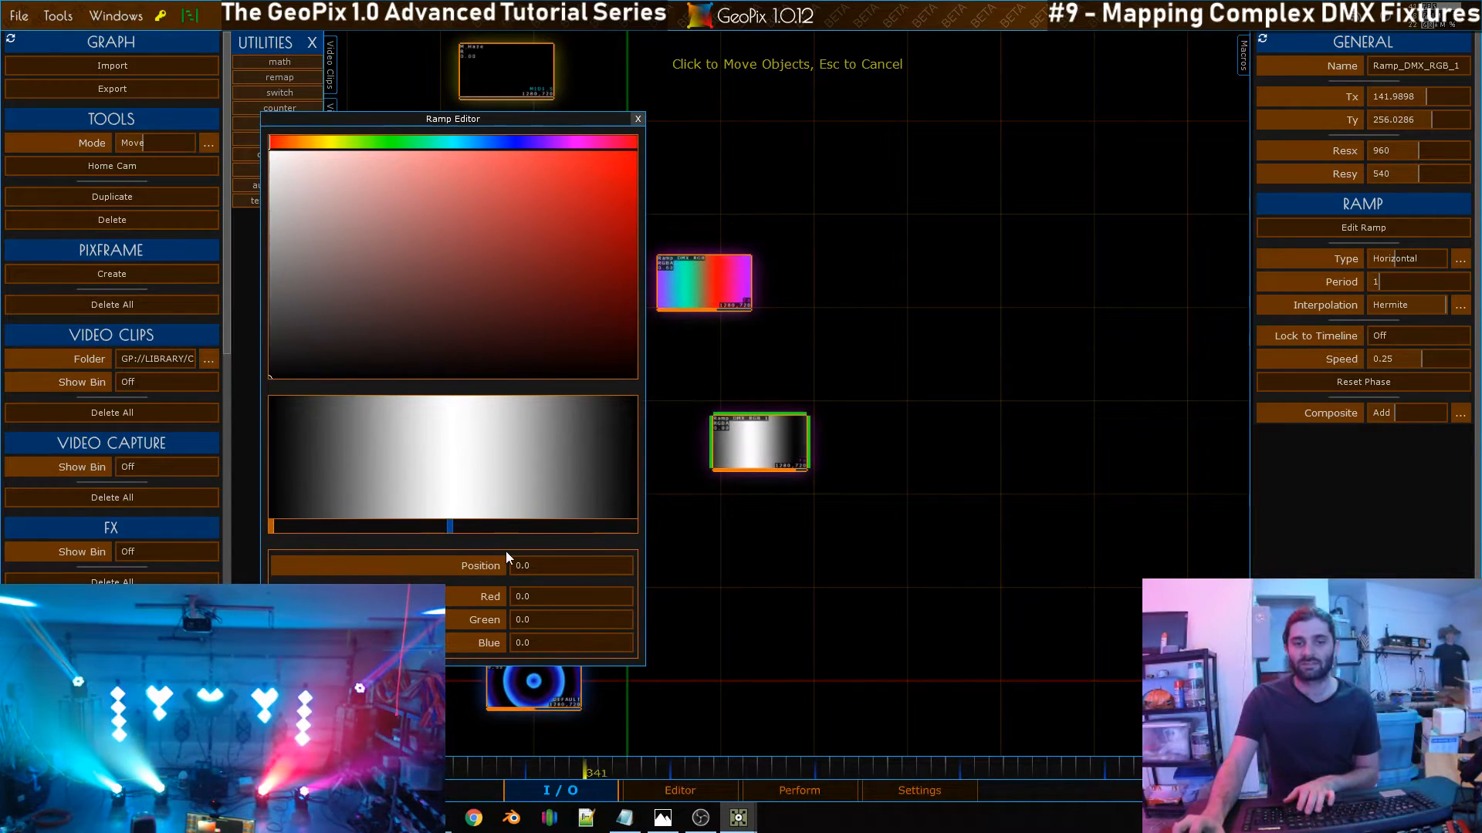
left_click(451, 526)
left_click(553, 566)
type(".5")
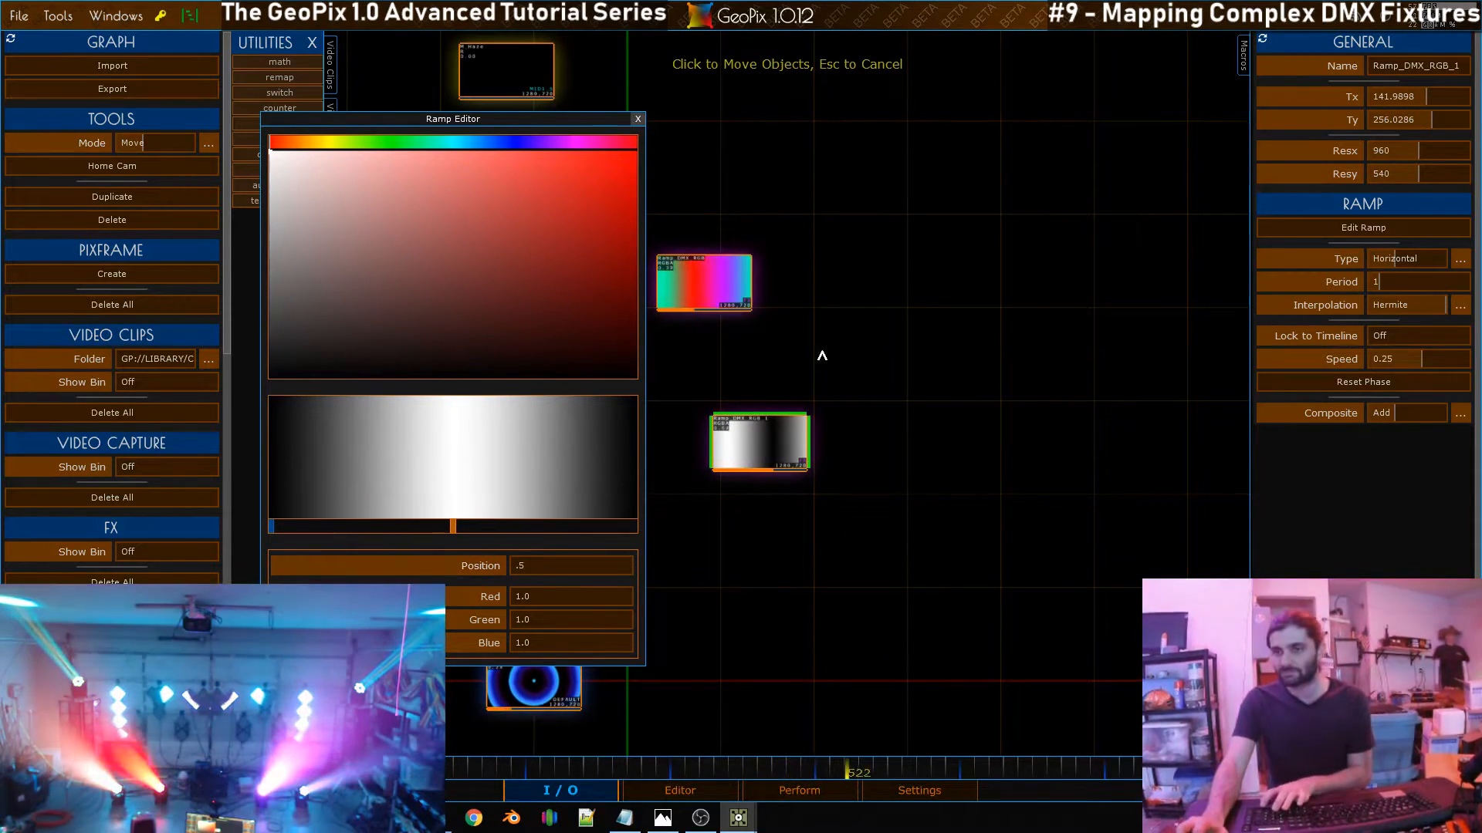
Rename the black-and-white ramp node as Ramp_Tilt
left_click_drag(493, 118, 320, 132)
scroll(772, 439, "up", 6)
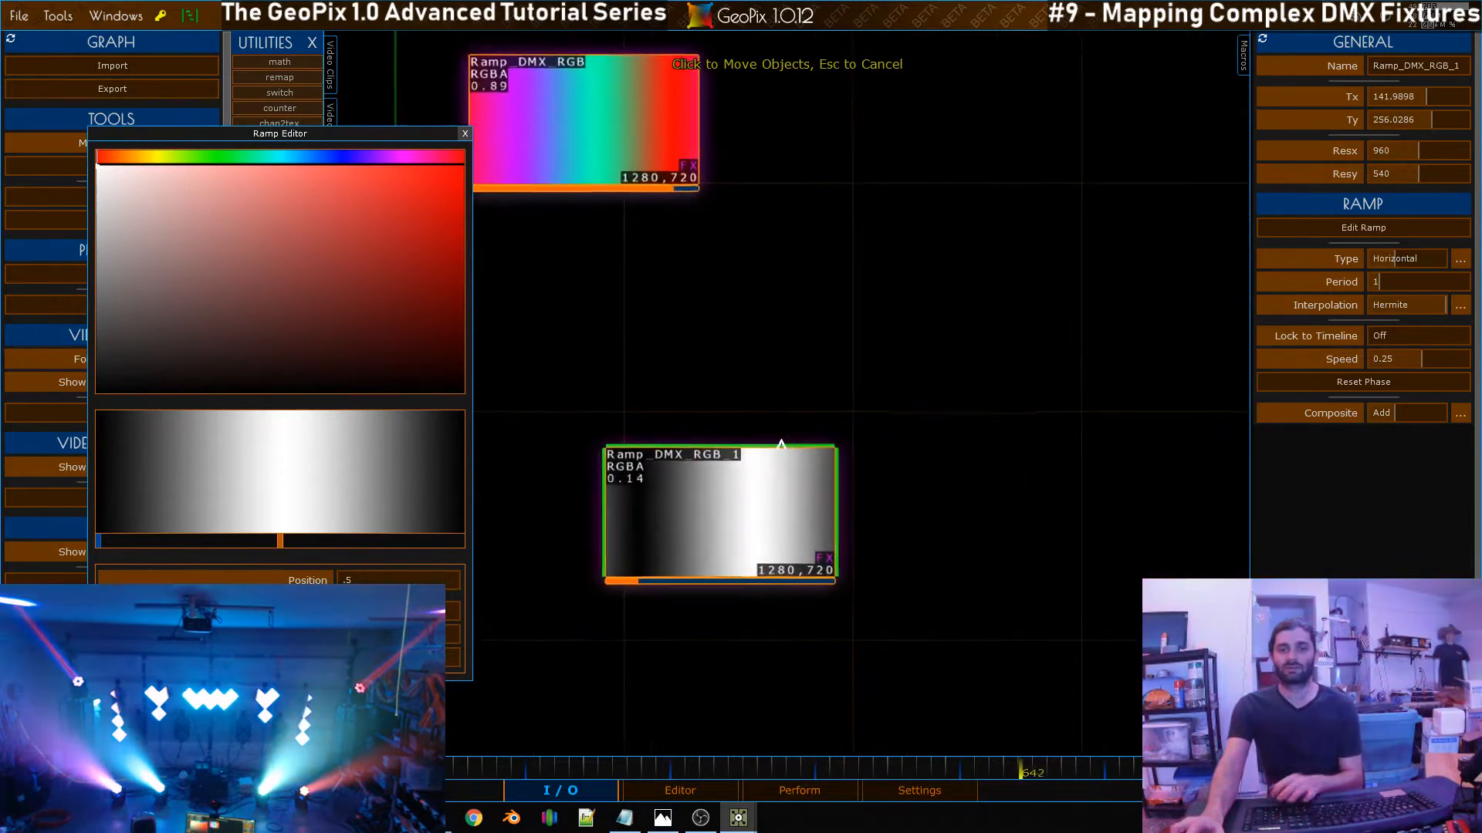
scroll(651, 618, "down", 1)
left_click(1444, 66)
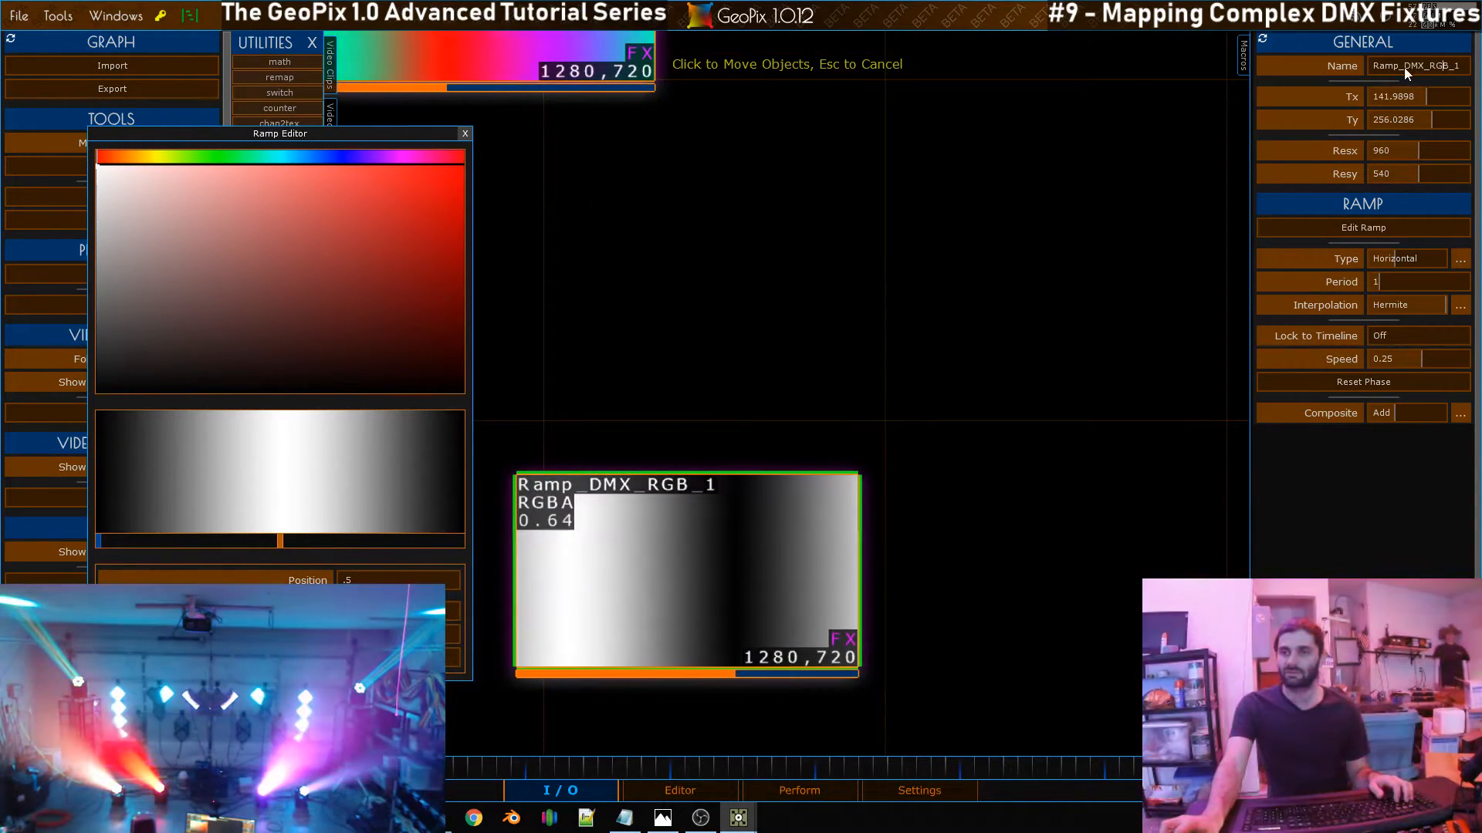
left_click_drag(1404, 67, 1471, 70)
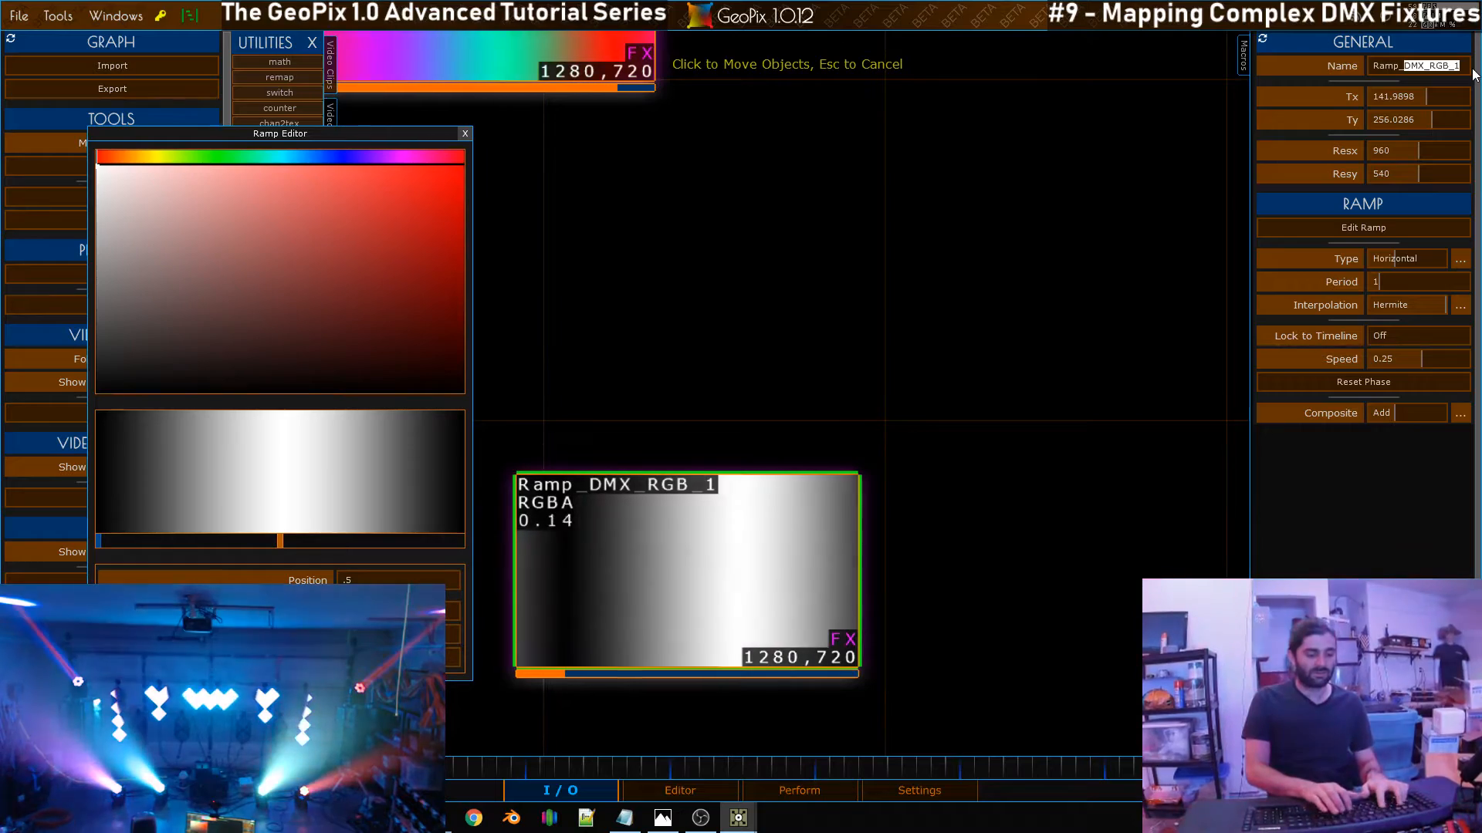
type("Tilt")
key("Return")
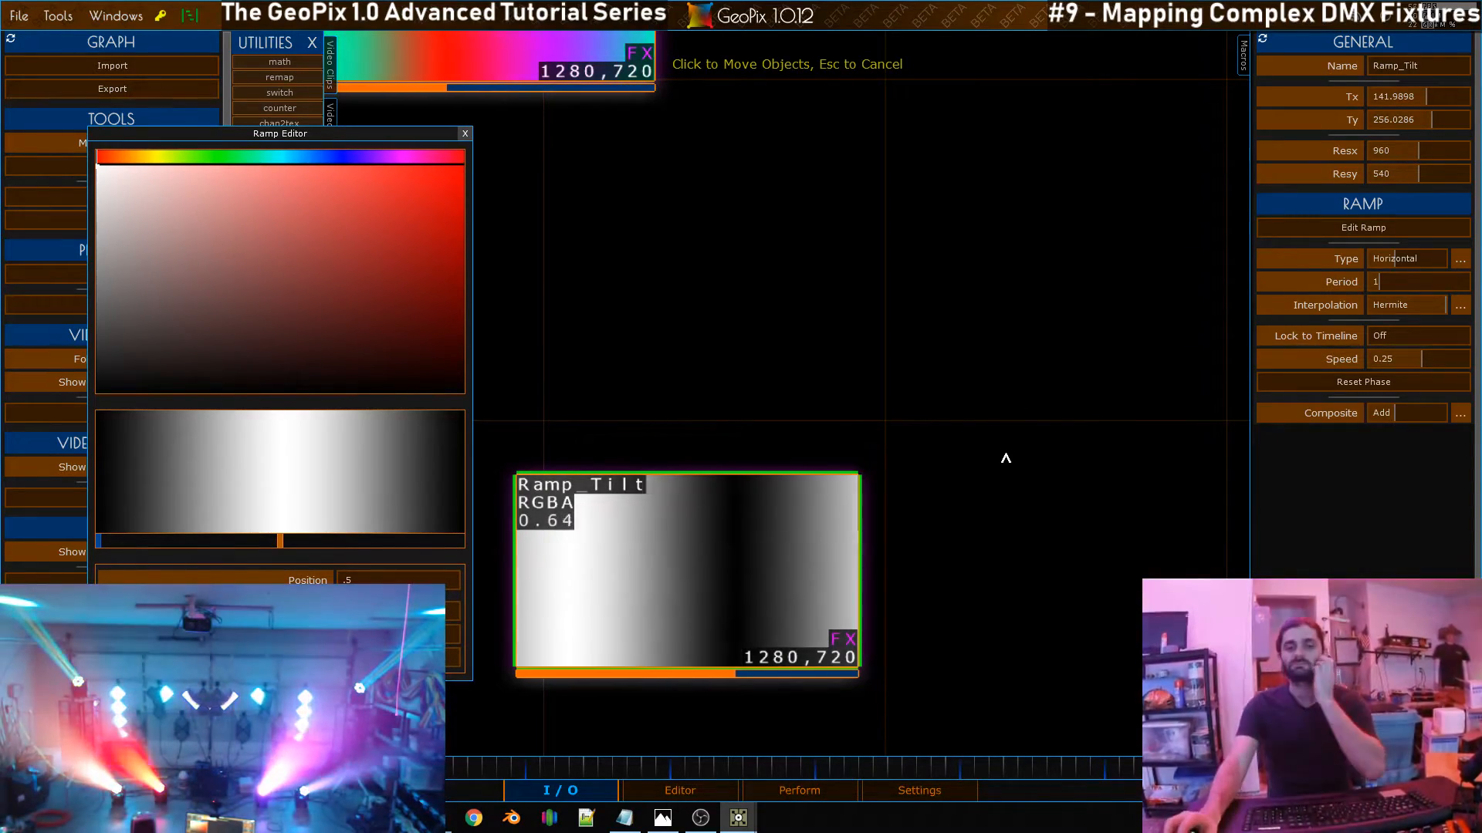
Return to the 3D editor, show the IO textures and assign Ramp_Tilt to the P_Tilt projector, keeping the ramp editor open
left_click(680, 790)
left_click_drag(279, 135, 1283, 197)
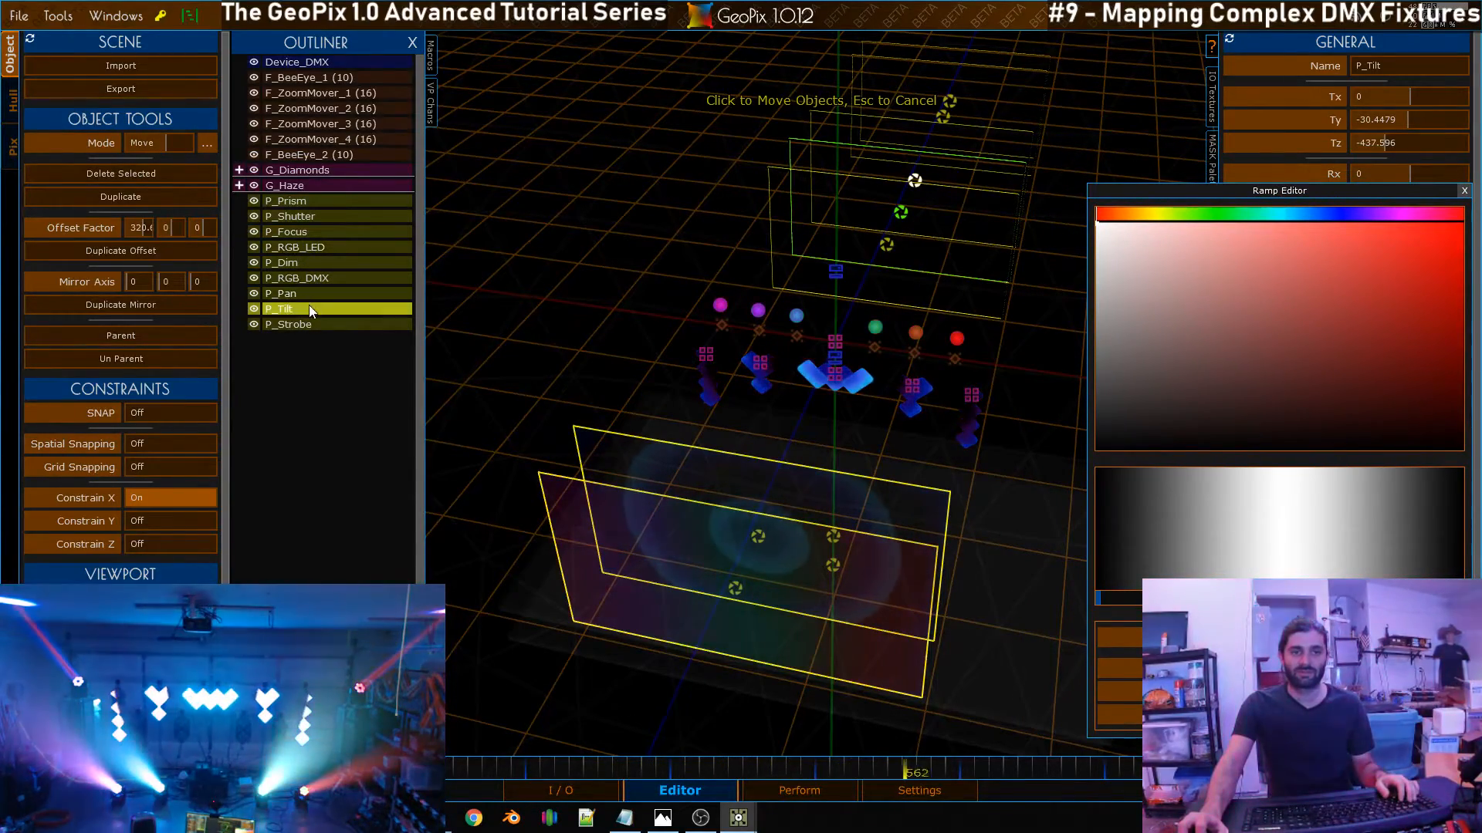
left_click_drag(1125, 190, 249, 185)
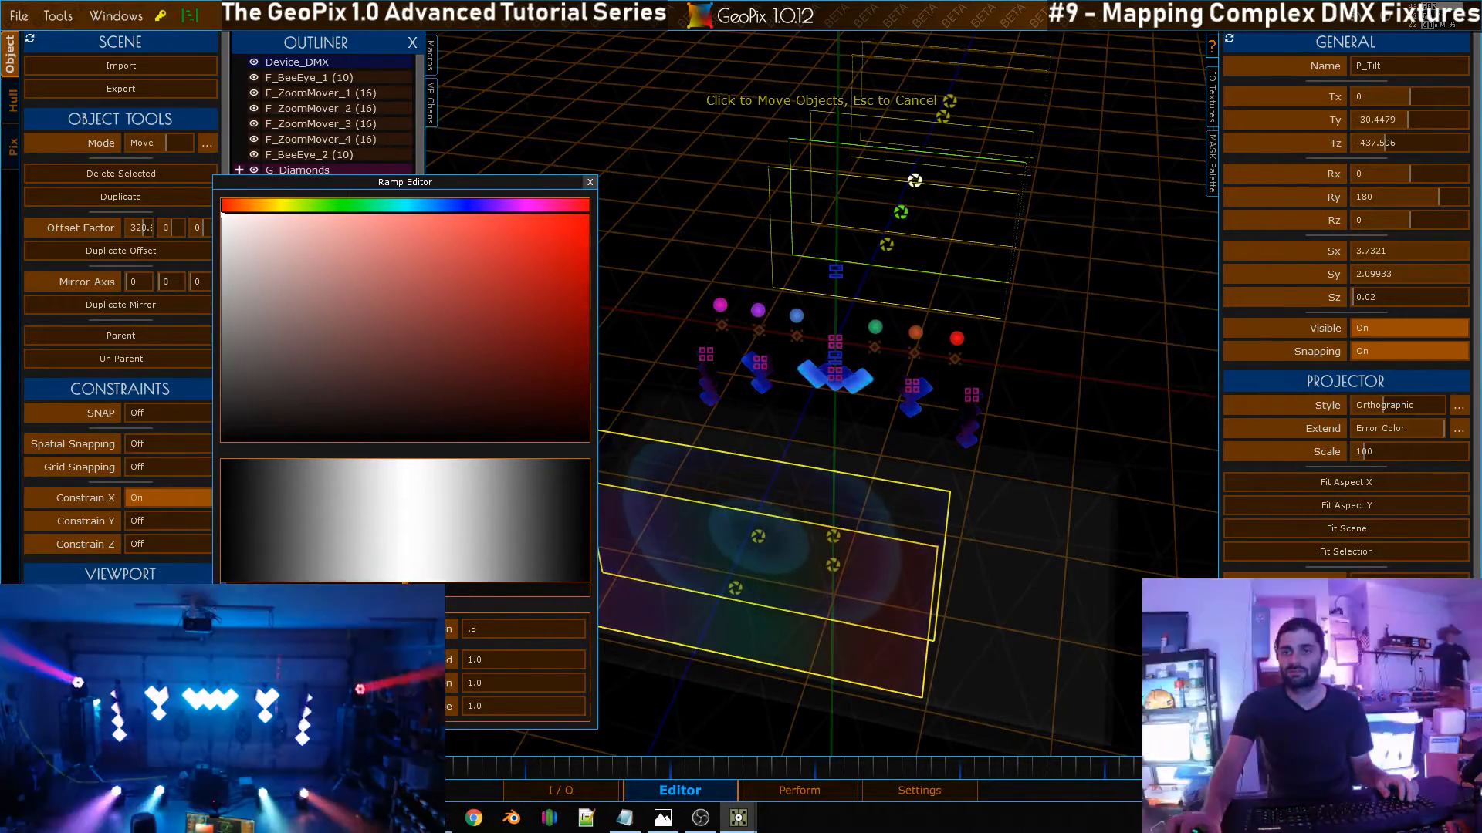
left_click(1214, 102)
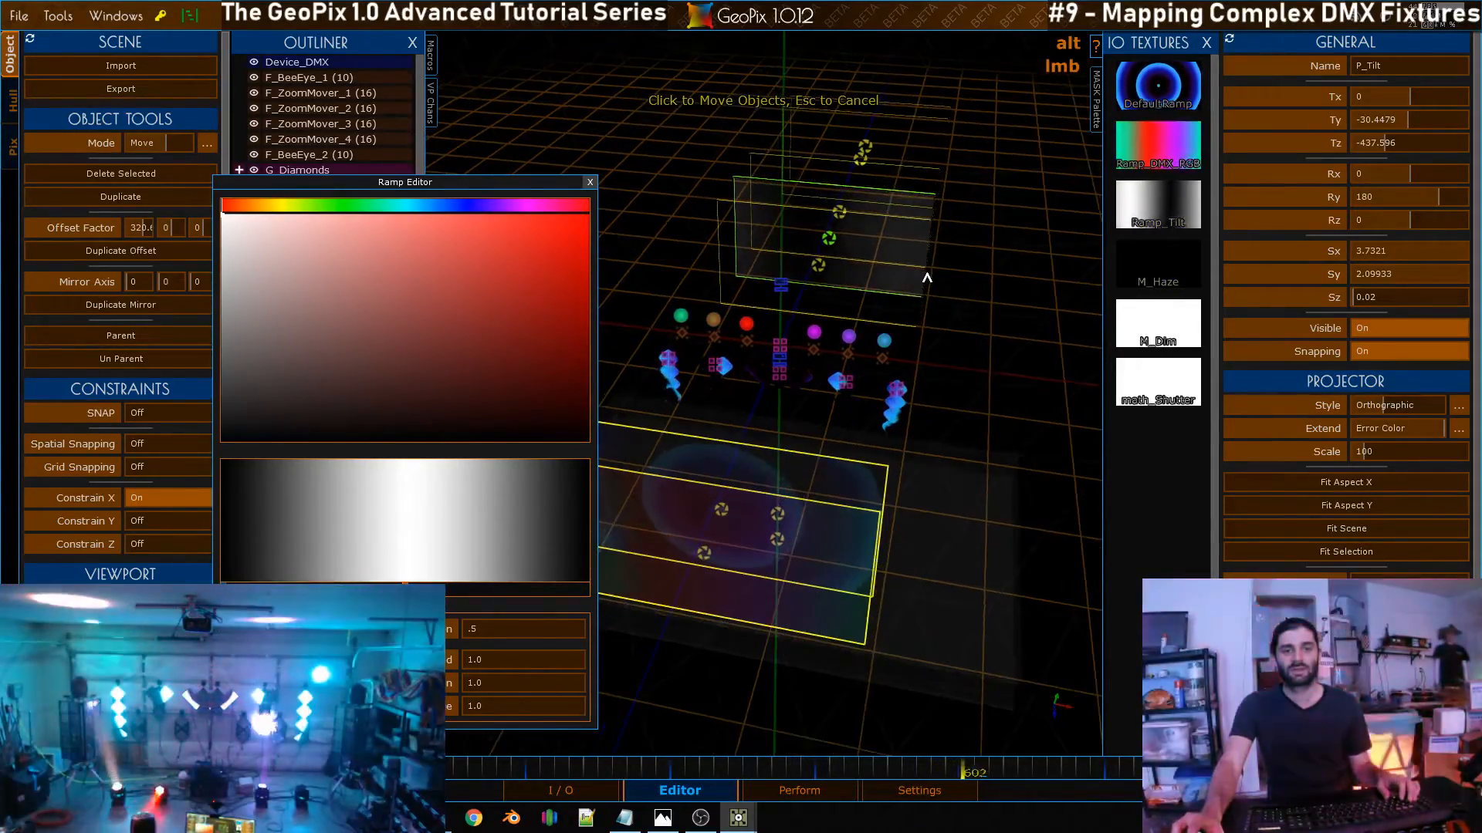
Narrow Ramp_Tilt's brightness range by dimming the middle key to dark grey and setting the start key to RGB 0.08
left_click_drag(267, 278, 217, 427)
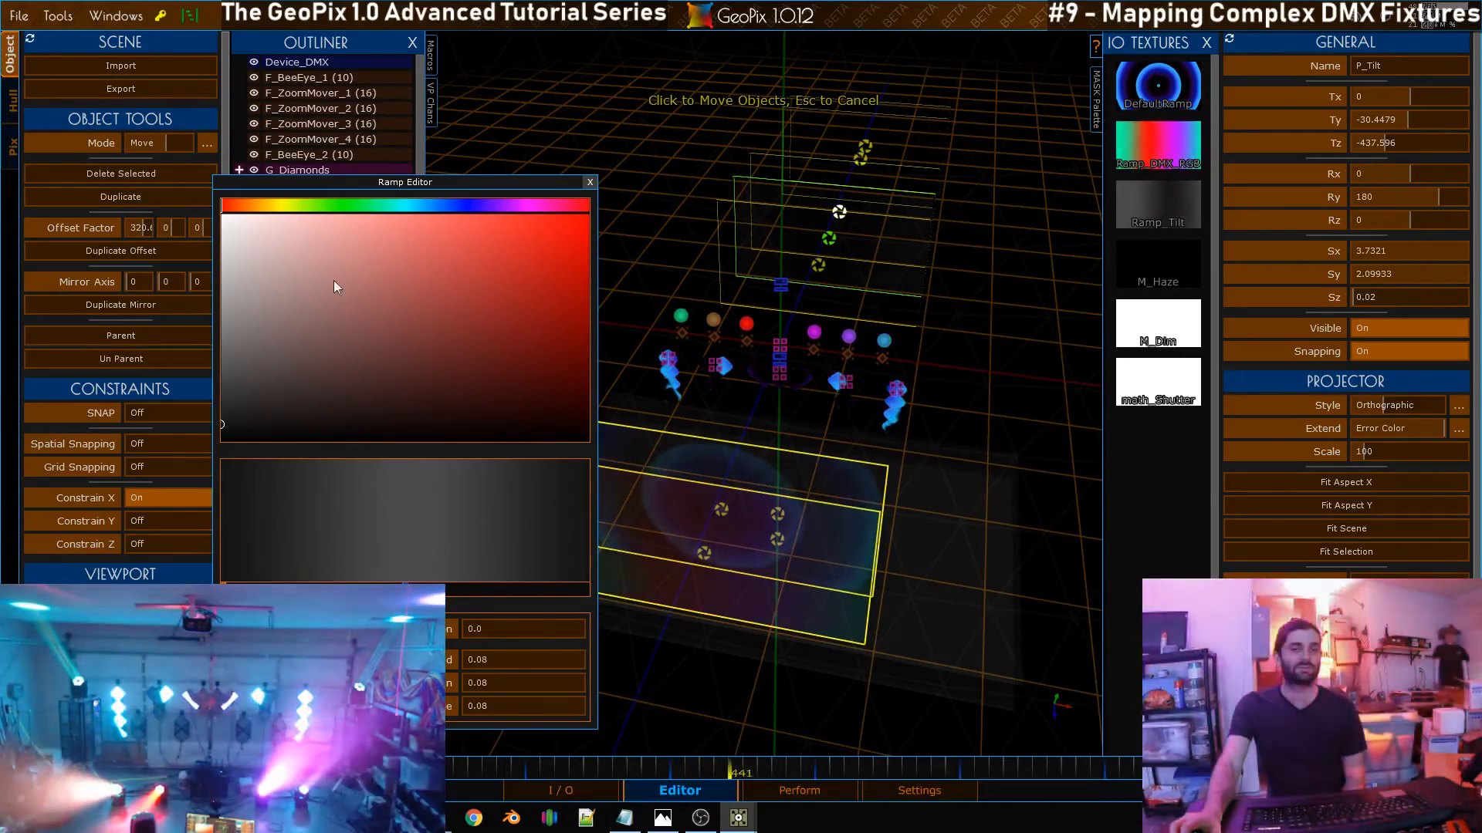
left_click_drag(405, 181, 424, 206)
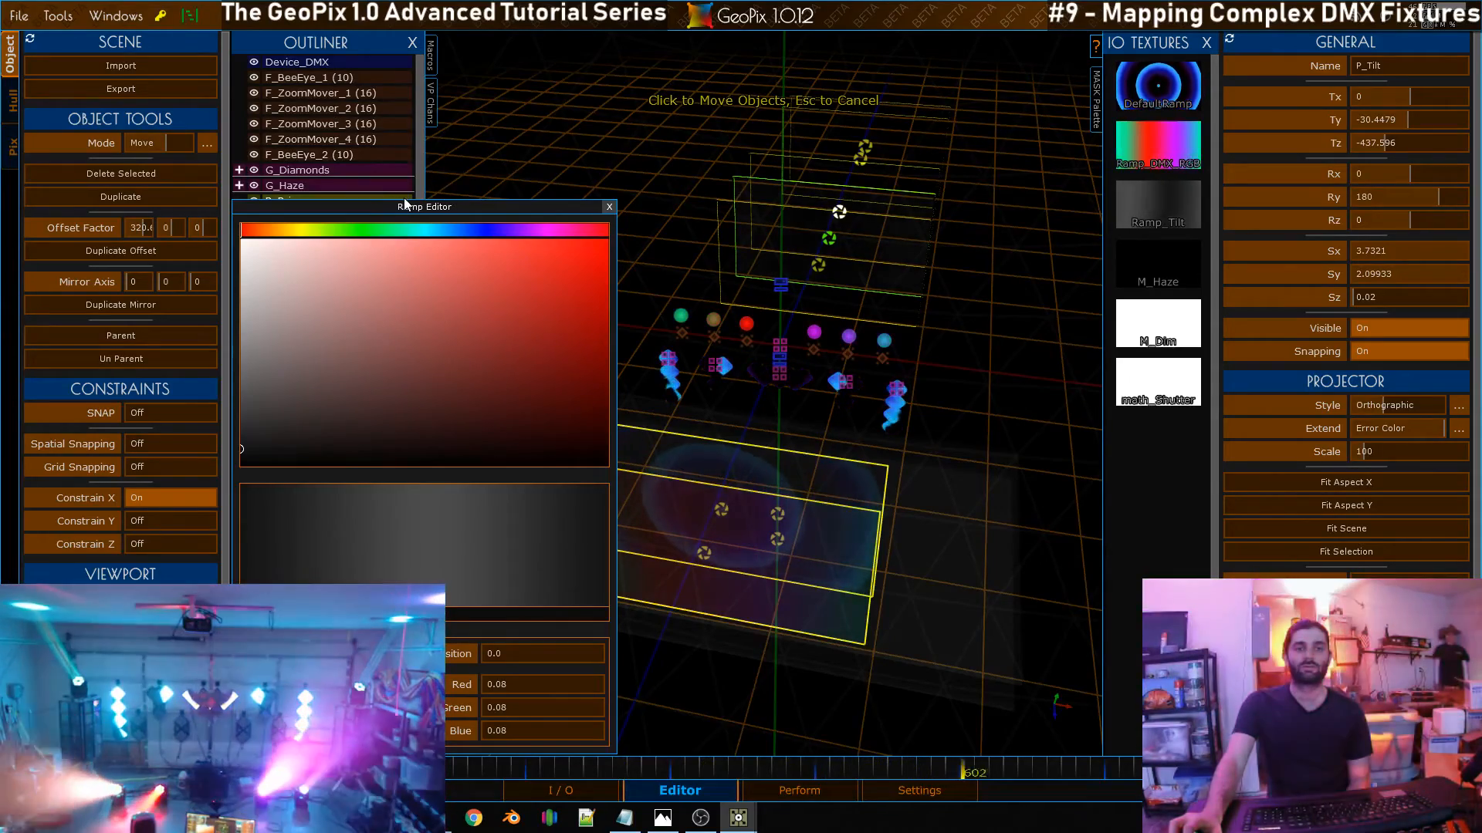
mouse_move(410, 206)
left_mouse_down()
mouse_move(406, 225)
mouse_move(506, 118)
mouse_move(324, 212)
mouse_move(340, 109)
mouse_move(558, 135)
mouse_move(395, 202)
mouse_move(417, 204)
left_mouse_up()
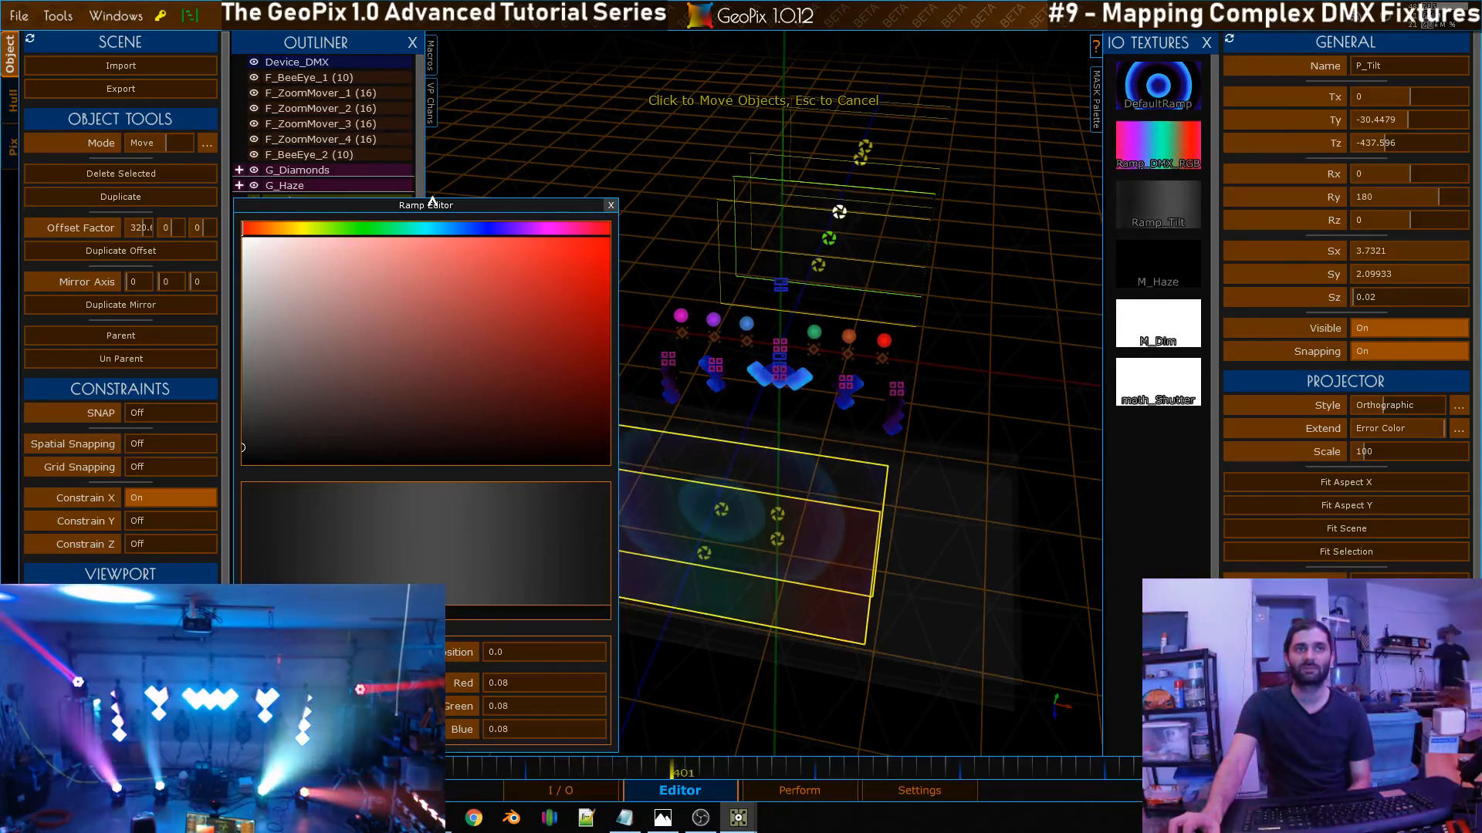